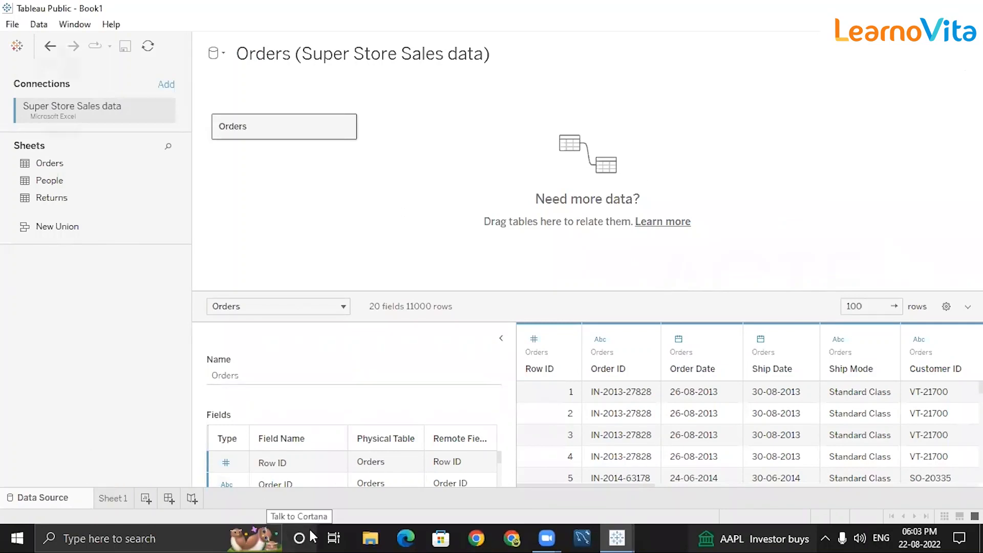
Step: Open the blank Sheet 1 worksheet and collapse the Show Me chart suggestions
{"action": "key", "text": "XF86MonBrightnessUp"}
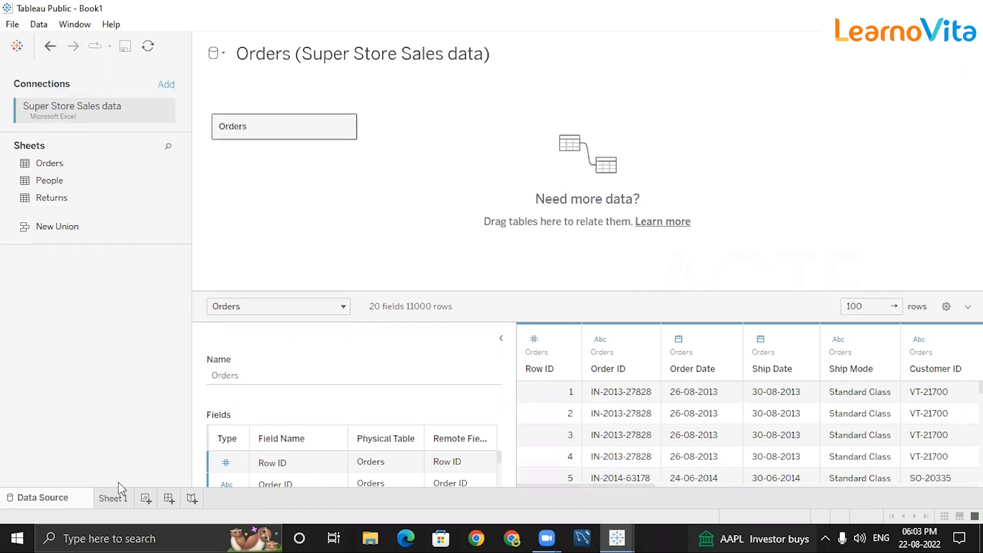
{"action": "left_click", "coordinate": [114, 499]}
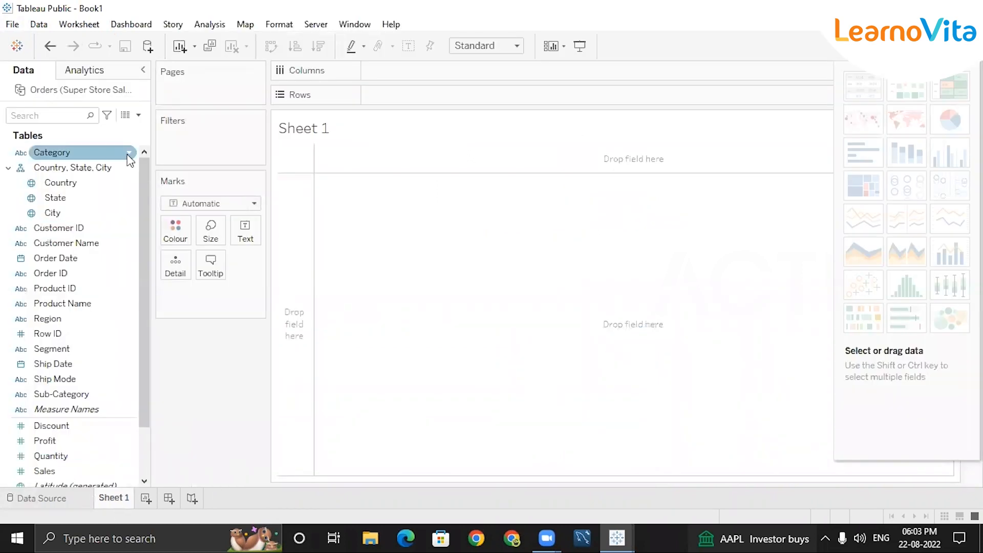
{"action": "mouse_move", "coordinate": [143, 177]}
{"action": "left_mouse_down"}
{"action": "mouse_move", "coordinate": [139, 302]}
{"action": "mouse_move", "coordinate": [140, 165]}
{"action": "left_mouse_up"}
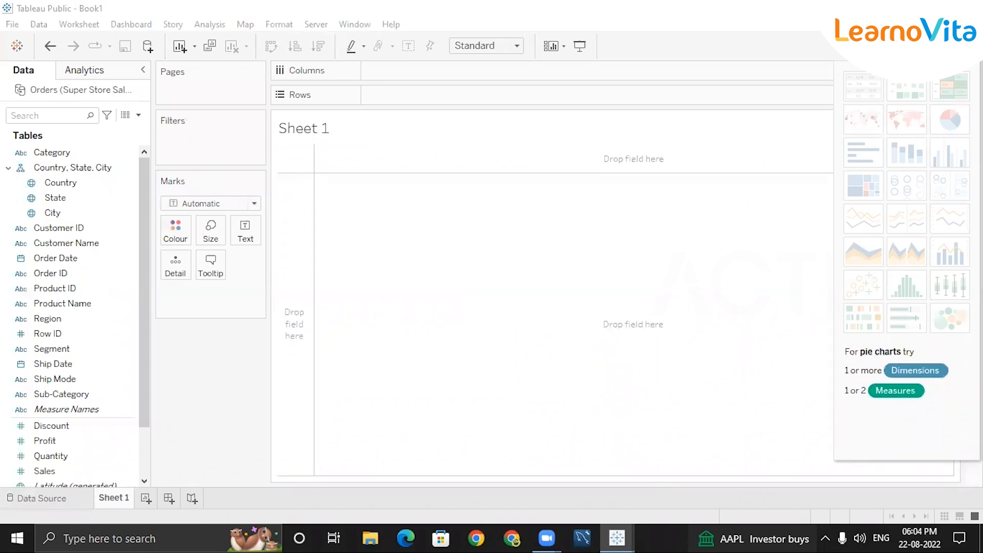
{"action": "left_click", "coordinate": [951, 47]}
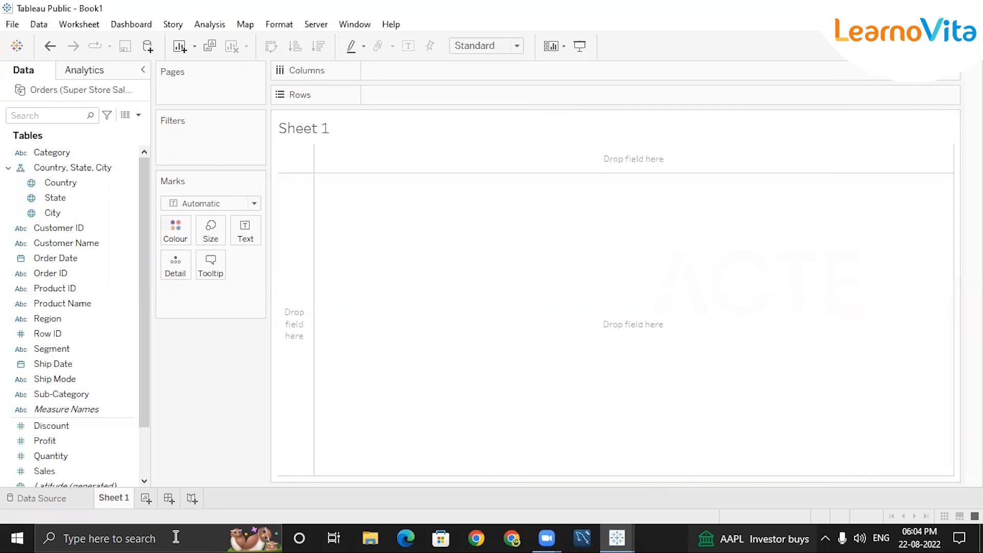
{"action": "left_click", "coordinate": [236, 536]}
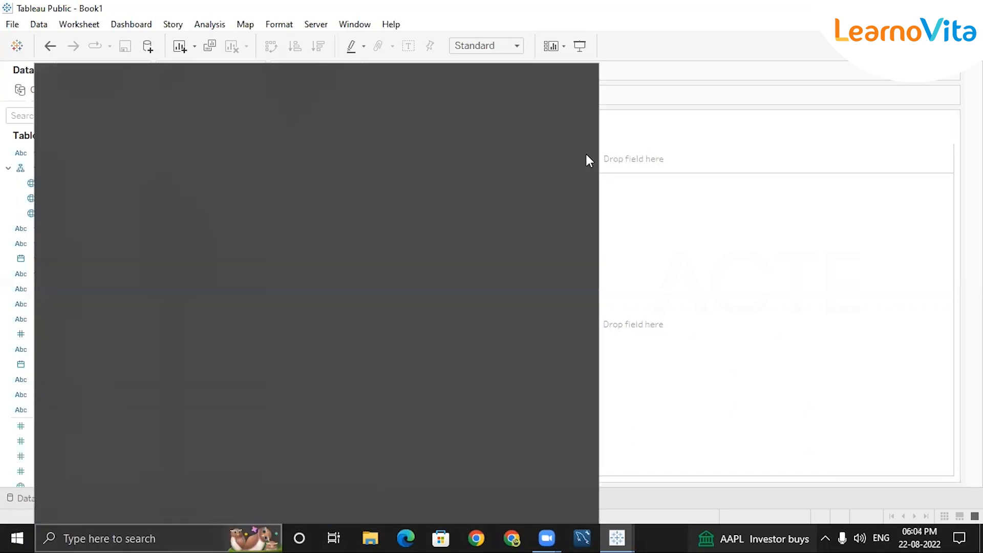
{"action": "left_click", "coordinate": [780, 191]}
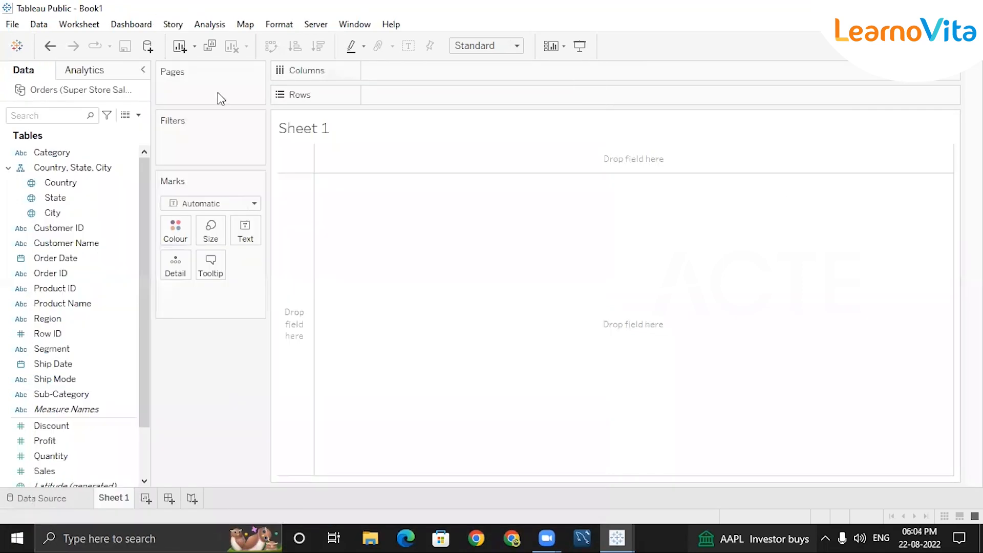
Step: Build a text table that lists total Profit for each Sub-Category in rows
{"action": "left_click", "coordinate": [69, 394]}
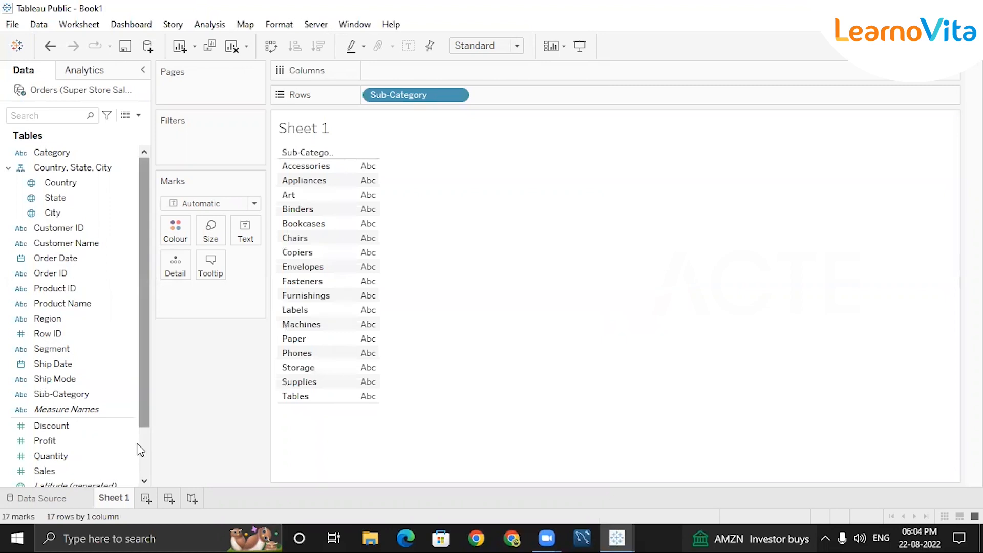
{"action": "scroll", "coordinate": [136, 448], "scroll_direction": "down", "scroll_amount": 1}
{"action": "double_click", "coordinate": [51, 396]}
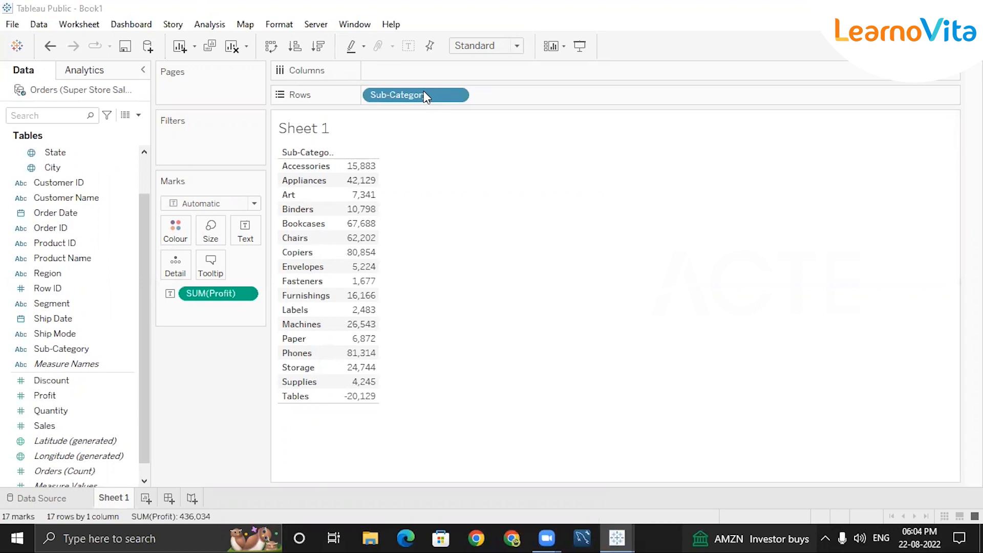
{"action": "mouse_move", "coordinate": [371, 202]}
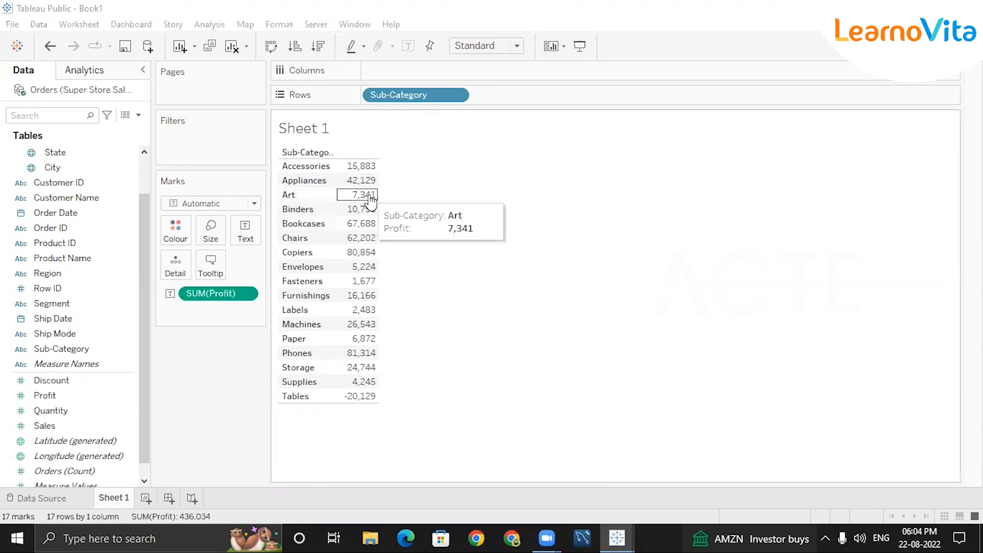
Step: Try showing the sub-category profit table as a heat map and as a pie chart
{"action": "left_click", "coordinate": [963, 46]}
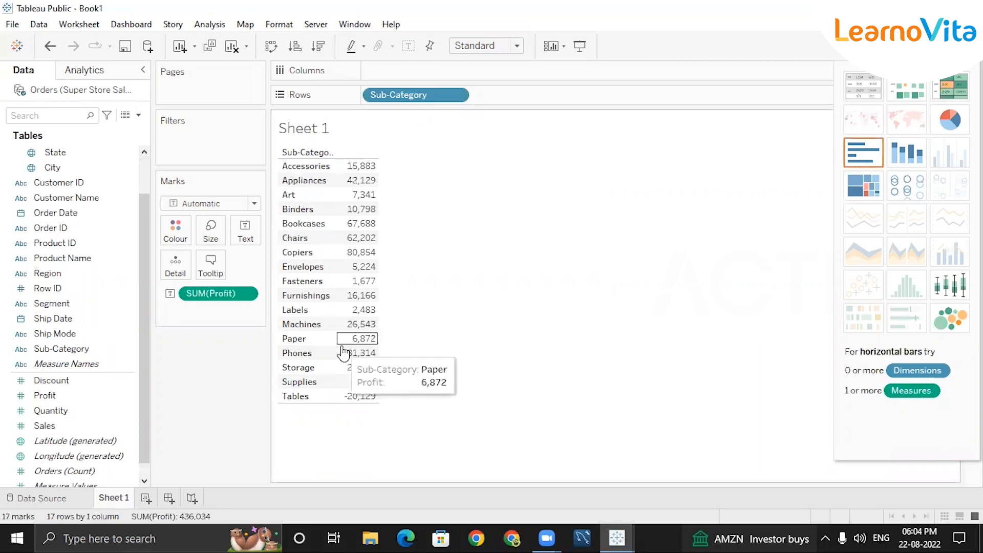
{"action": "left_click", "coordinate": [907, 97]}
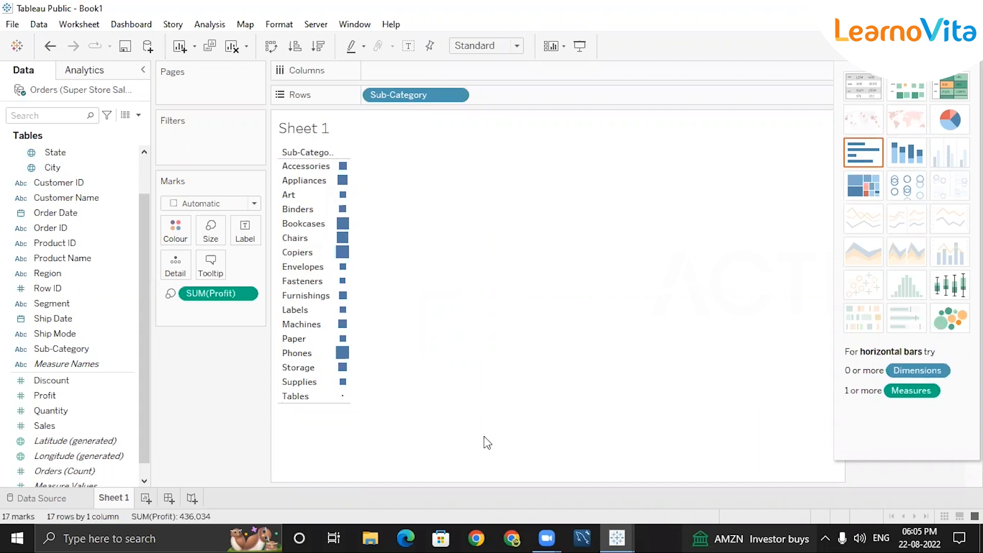
{"action": "left_click", "coordinate": [943, 125]}
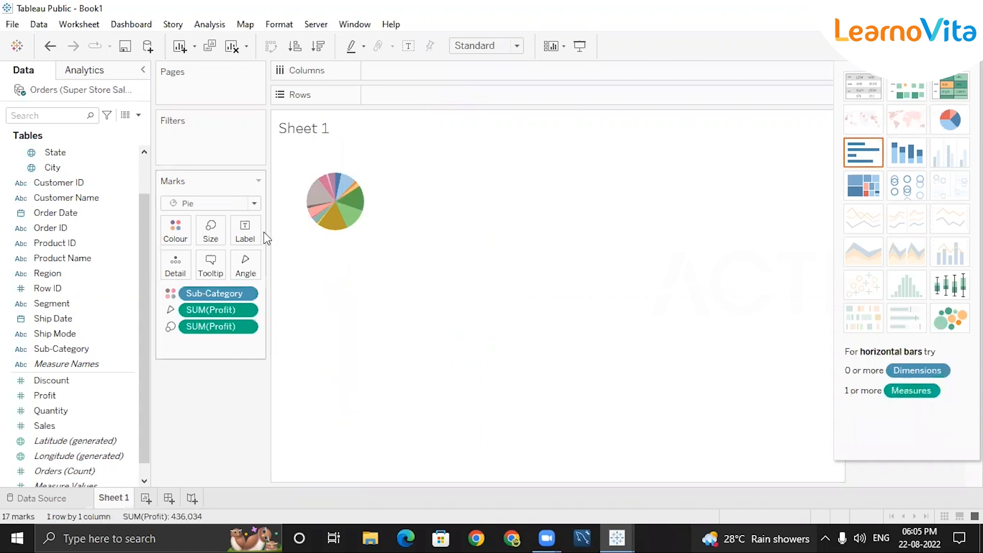
{"action": "mouse_move", "coordinate": [361, 213]}
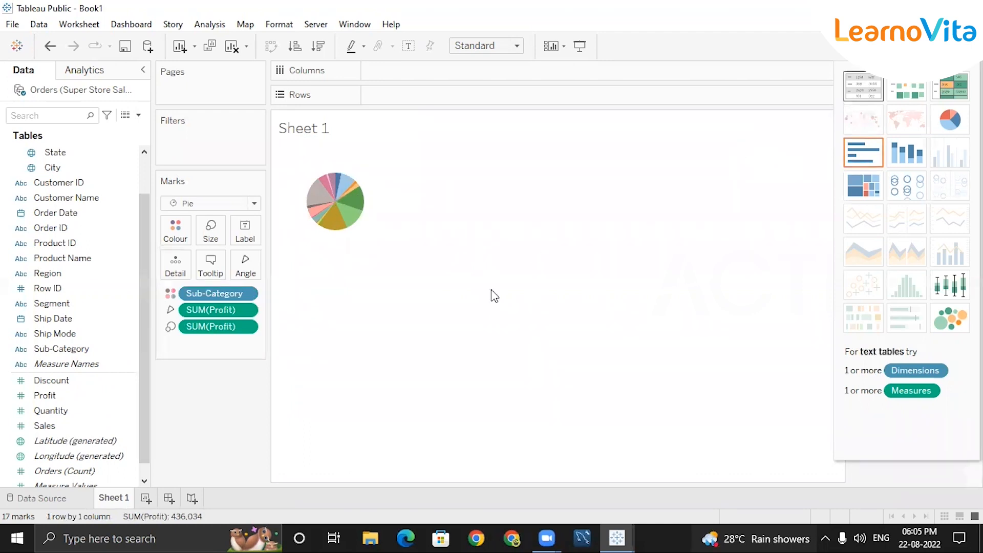
{"action": "key", "text": "ctrl+z"}
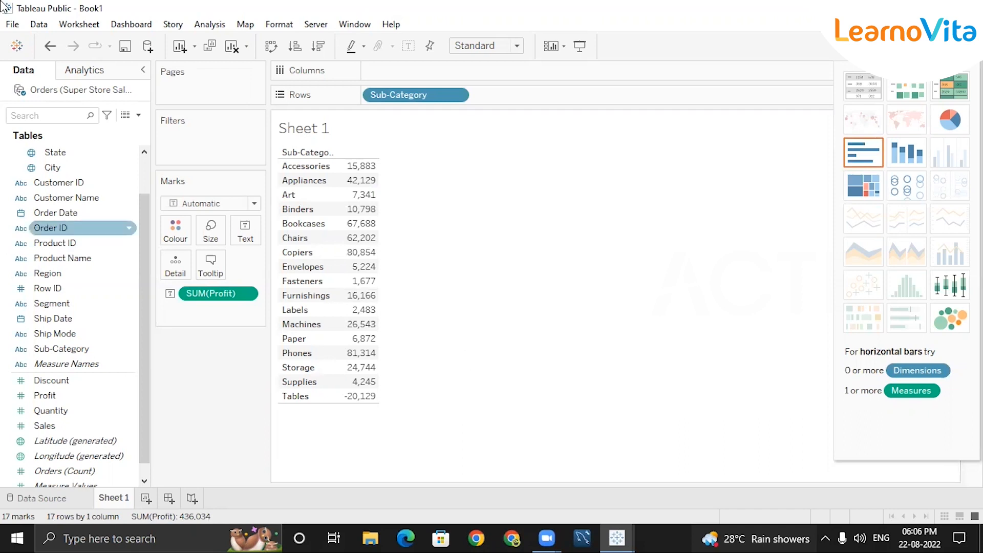
Step: Try showing the sub-category profit as horizontal bars, stacked bars and a treemap
{"action": "left_click", "coordinate": [857, 156]}
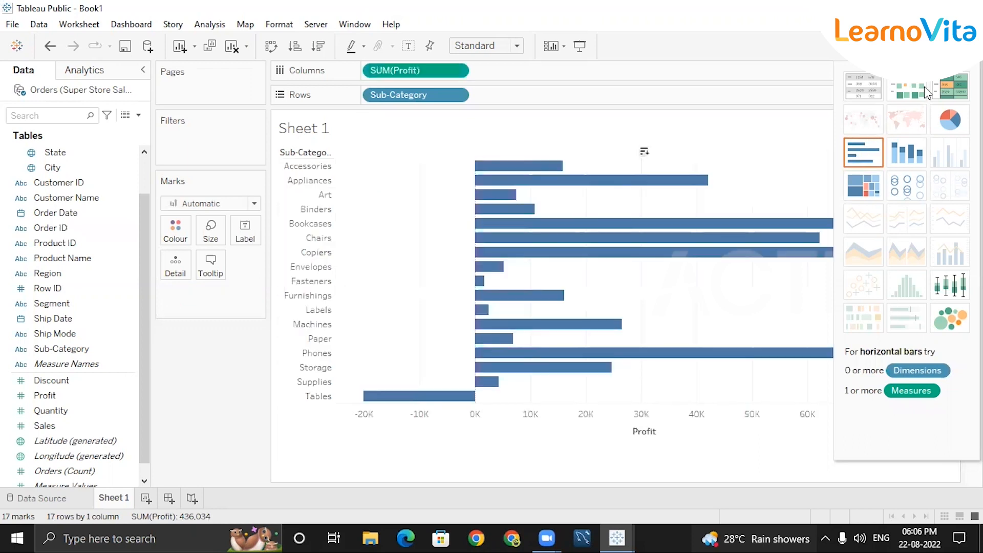
{"action": "left_click", "coordinate": [922, 152]}
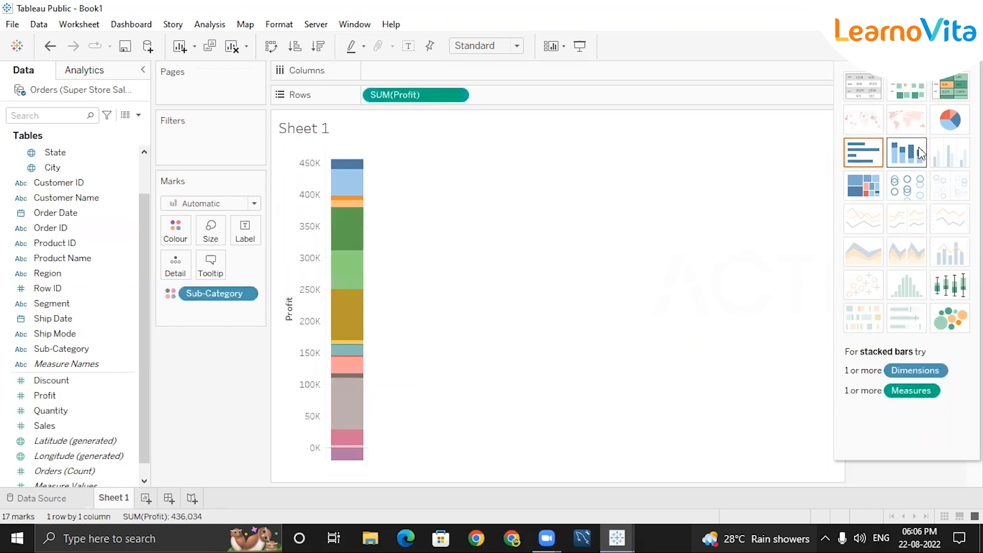
{"action": "left_click", "coordinate": [879, 155]}
{"action": "left_click", "coordinate": [878, 187]}
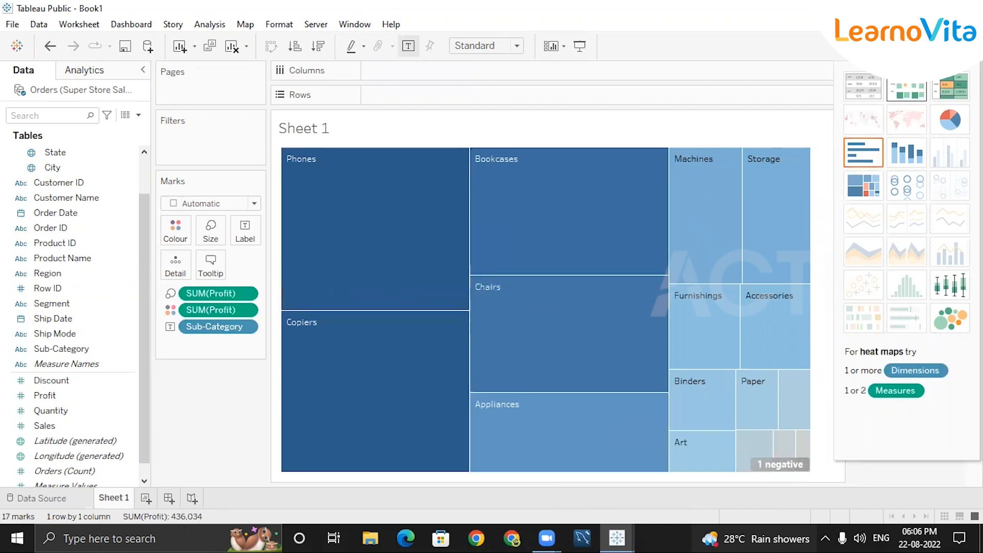
{"action": "left_click", "coordinate": [943, 46]}
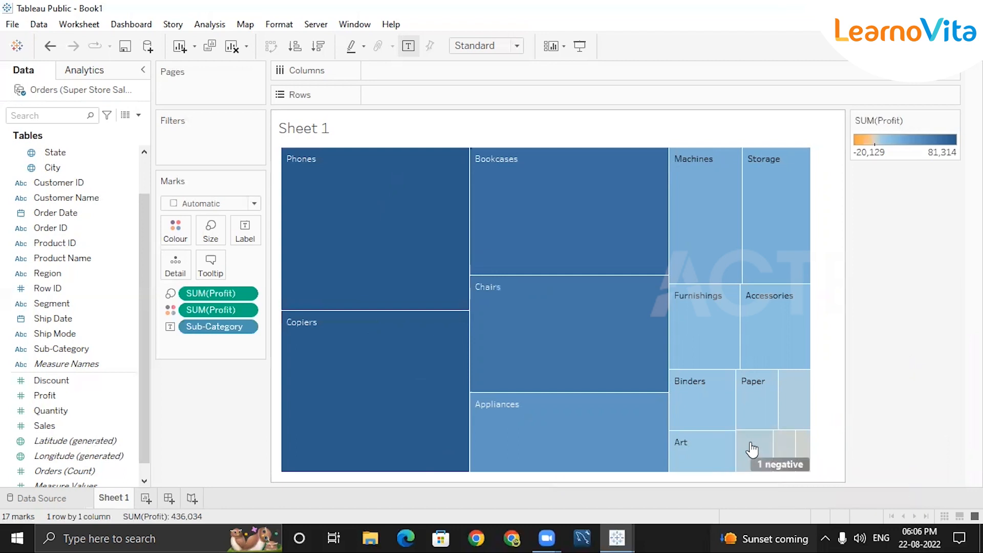
Step: Try the packed bubbles chart for profit by sub-category and inspect the Copiers bubble's details
{"action": "left_click", "coordinate": [948, 46]}
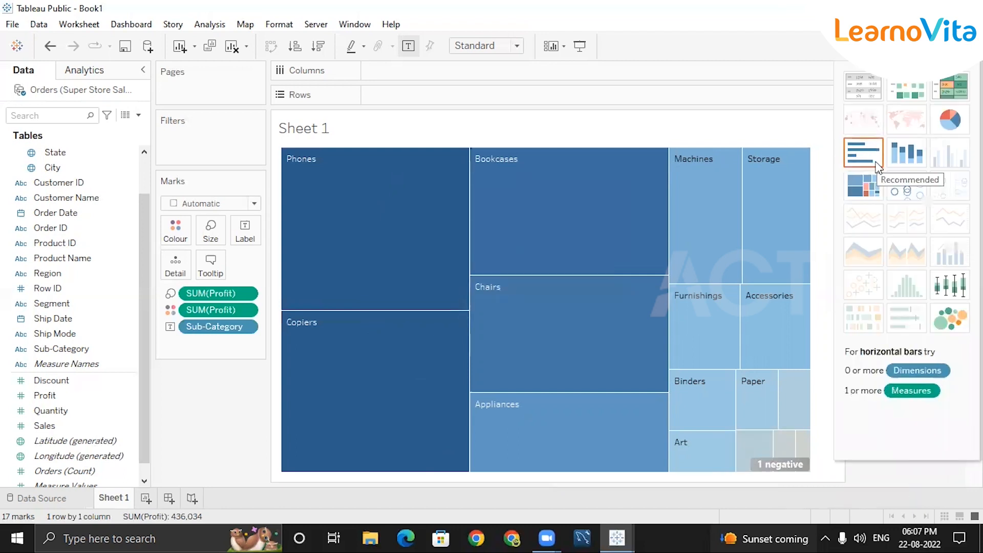
{"action": "left_click", "coordinate": [950, 317]}
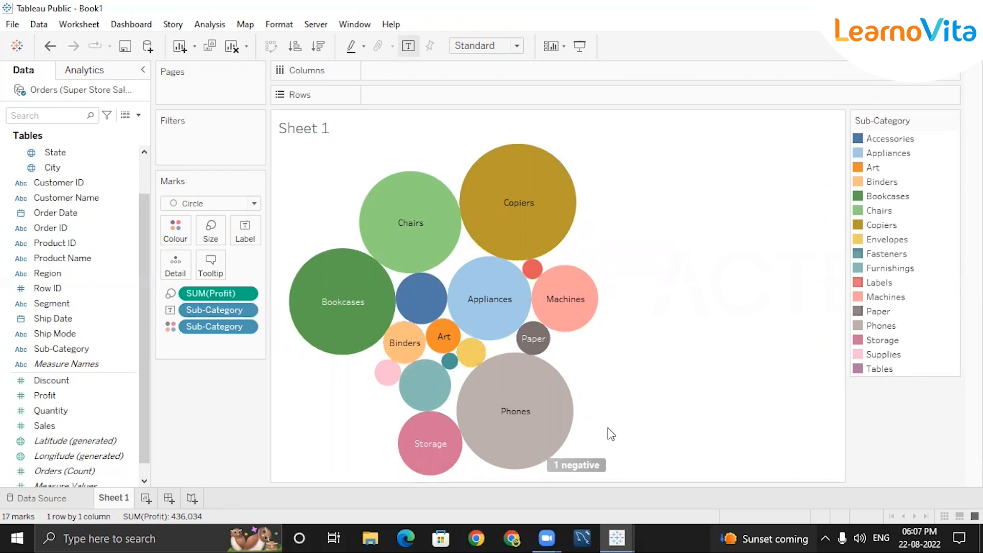
{"action": "mouse_move", "coordinate": [518, 137]}
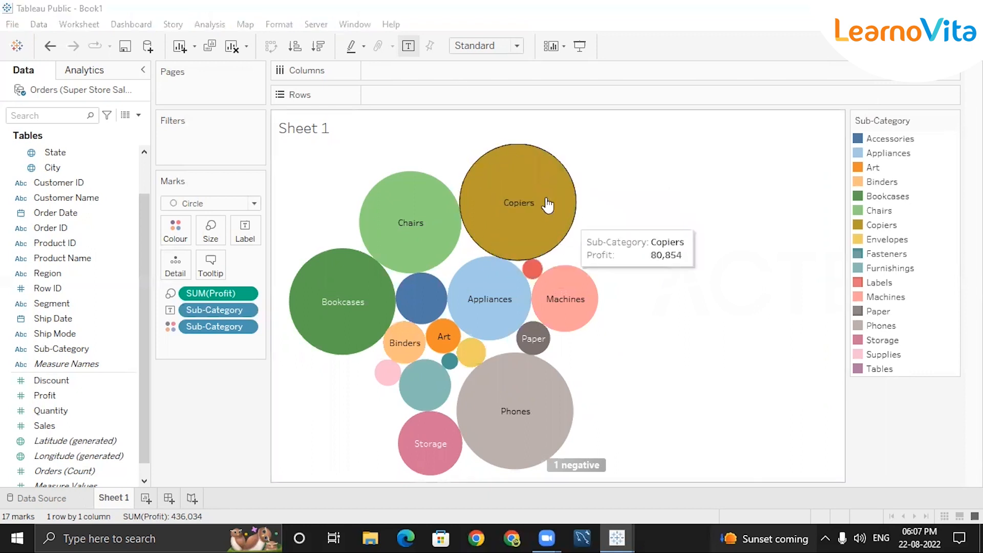
{"action": "mouse_move", "coordinate": [339, 315]}
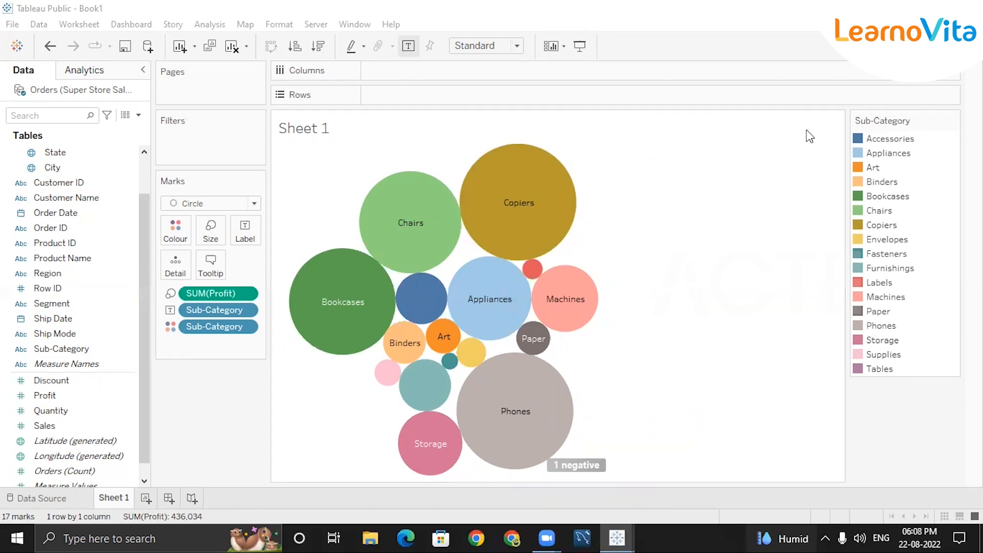
Step: Change the chart to horizontal bars and sort the sub-categories by profit in descending order
{"action": "left_click", "coordinate": [948, 46]}
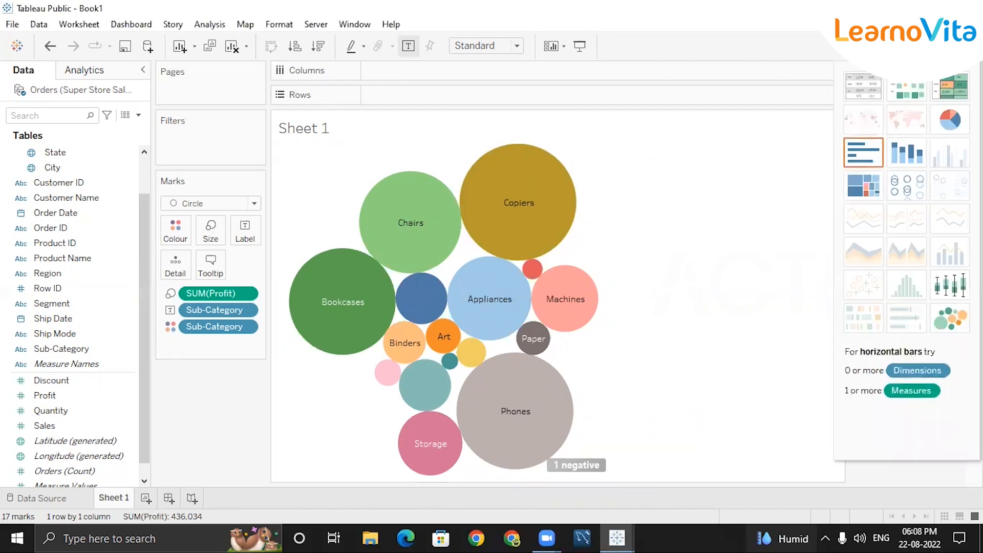
{"action": "left_click", "coordinate": [869, 160]}
{"action": "left_click", "coordinate": [949, 48]}
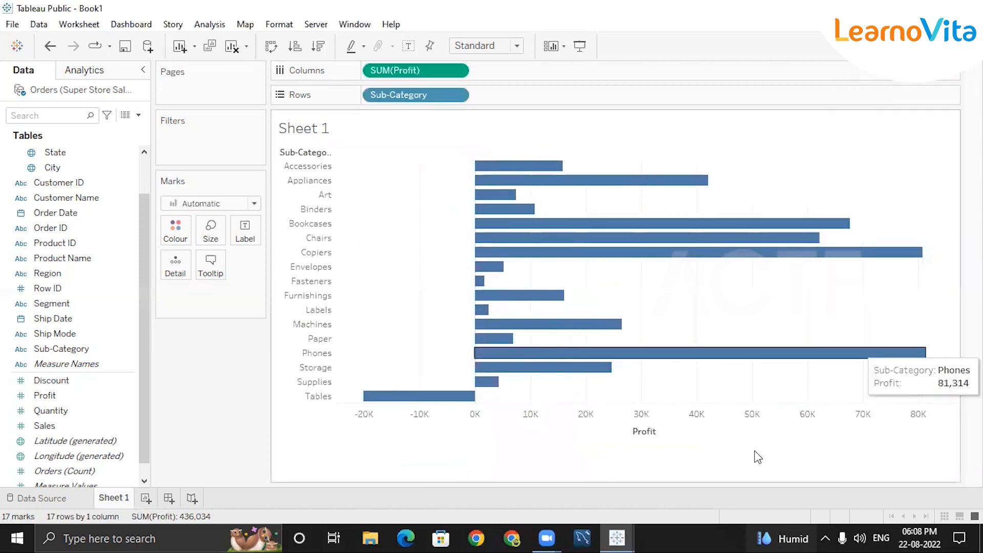
{"action": "left_click", "coordinate": [665, 433]}
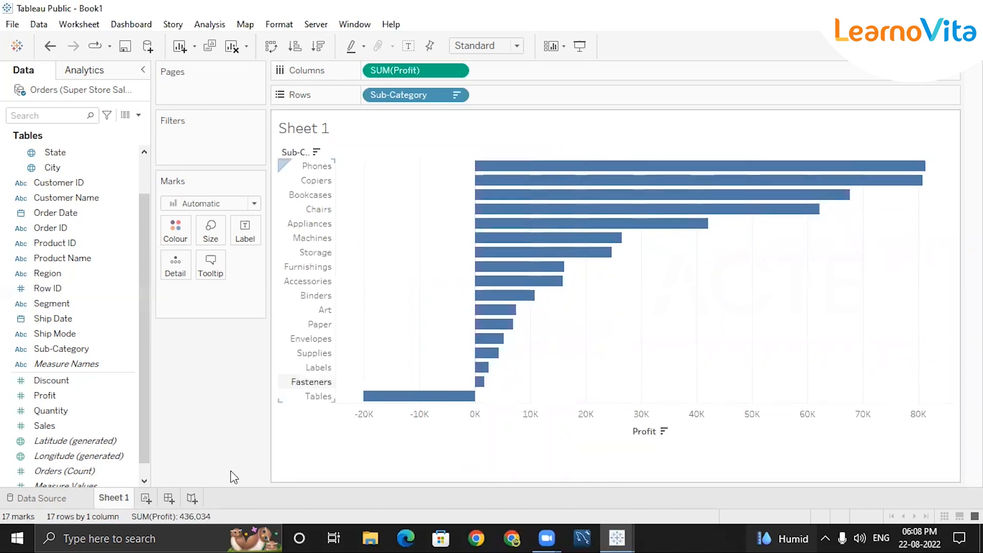
Step: Rename Sheet 1 as "subcategory wise profit"
{"action": "double_click", "coordinate": [123, 494]}
{"action": "type", "text": "subcat"}
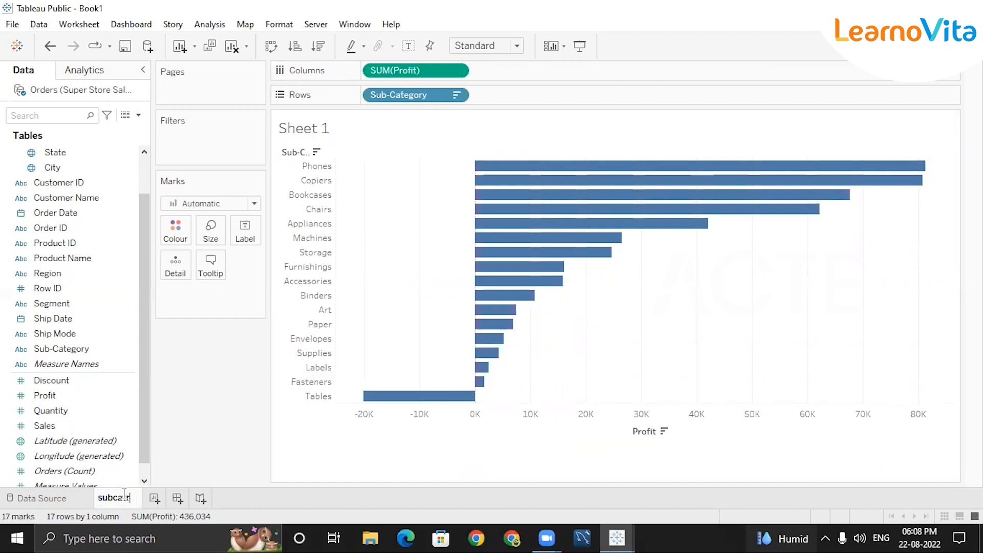
{"action": "key", "text": "BackSpace"}
{"action": "type", "text": "tegory w"}
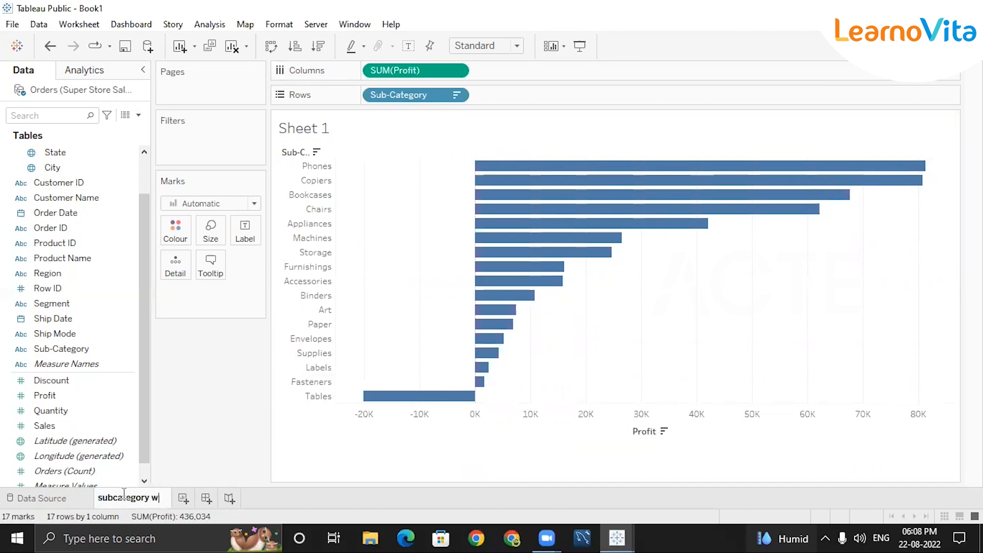
{"action": "type", "text": "ise prof"}
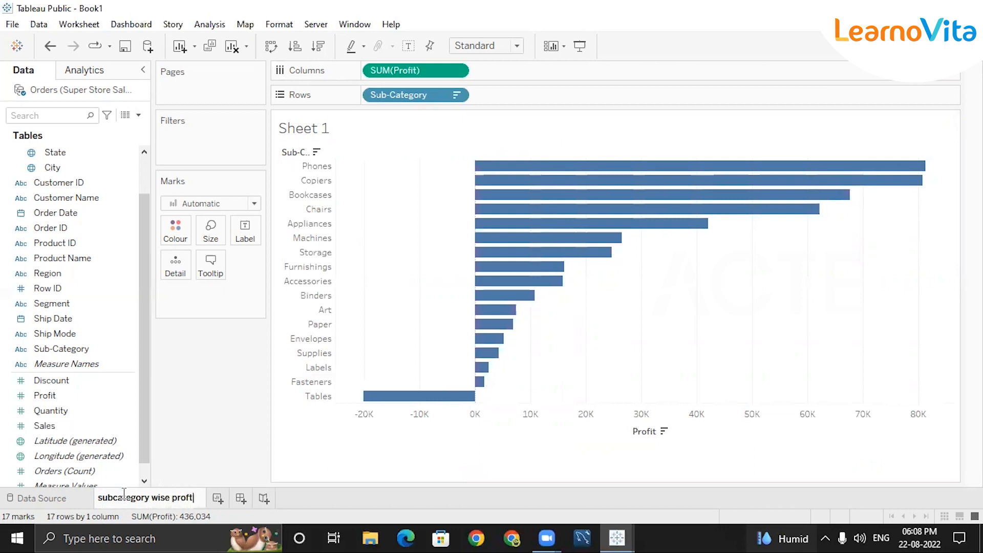
{"action": "type", "text": "it"}
{"action": "key", "text": "Return"}
Step: Add a second blank worksheet to the workbook and delete the unneeded Dashboard 1
{"action": "left_click", "coordinate": [223, 500]}
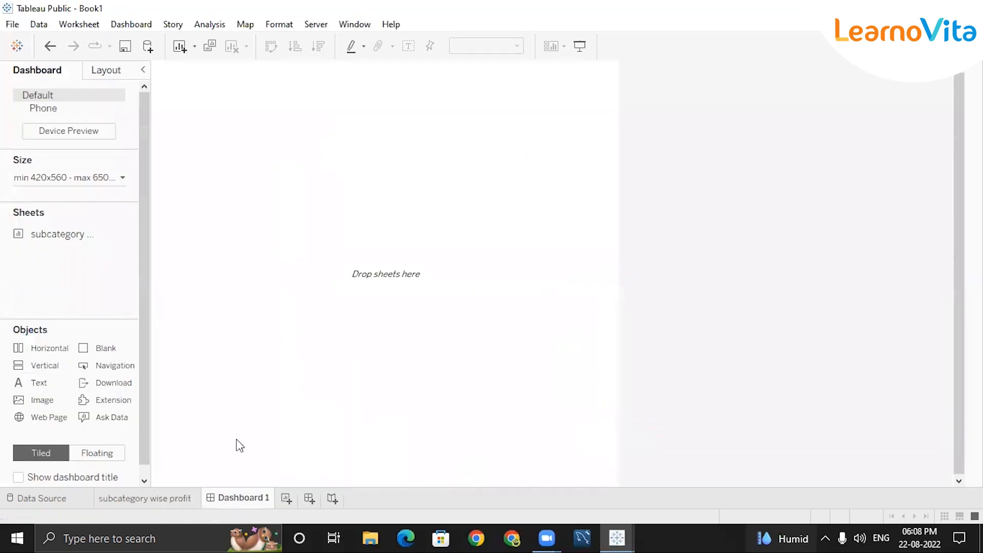
{"action": "left_click", "coordinate": [153, 500]}
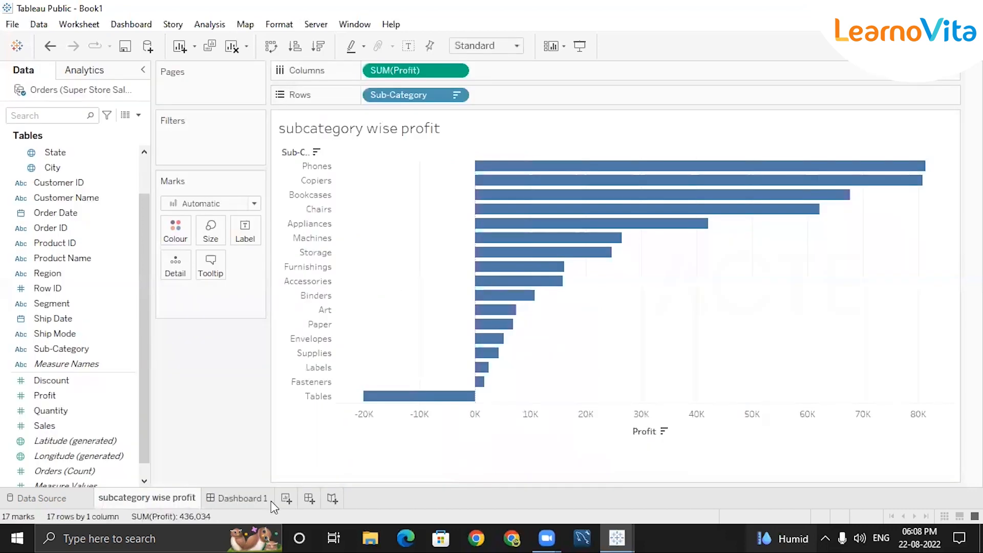
{"action": "left_click", "coordinate": [286, 499]}
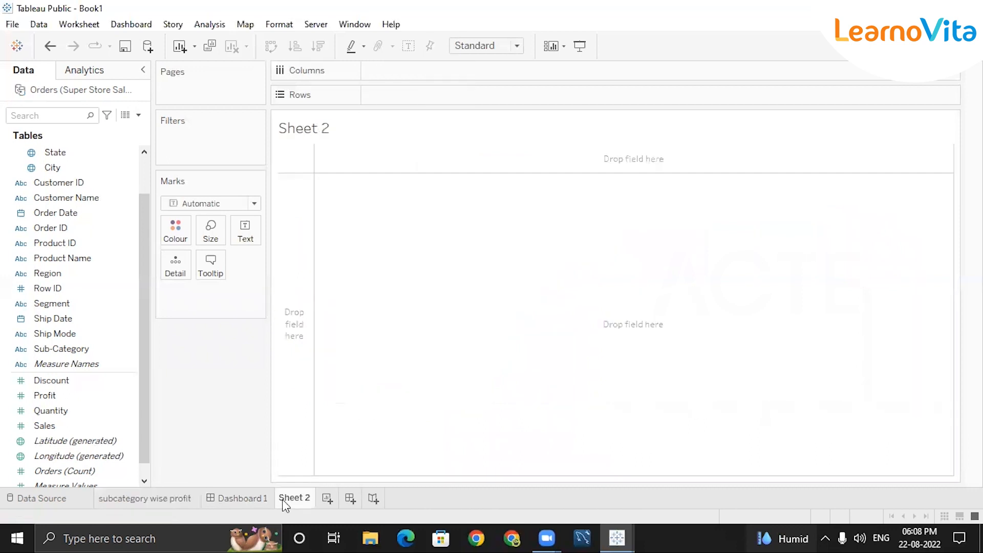
{"action": "left_click", "coordinate": [236, 498]}
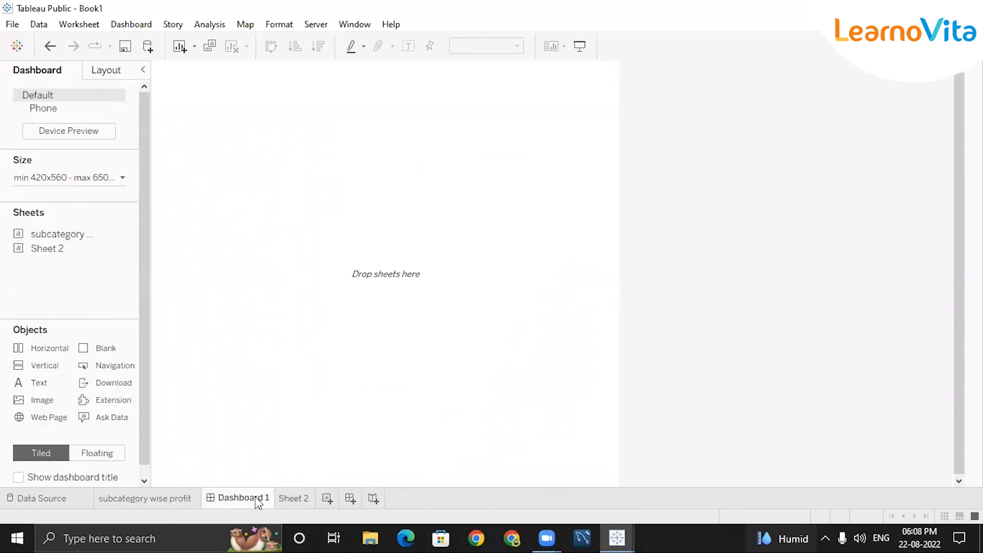
{"action": "right_click", "coordinate": [258, 500]}
{"action": "left_click", "coordinate": [305, 349]}
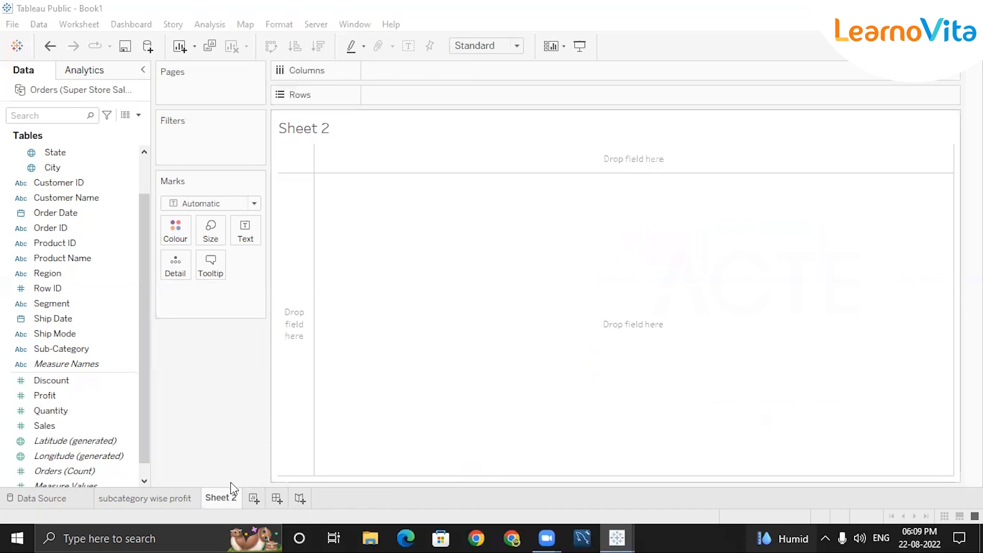
Step: Rename Sheet 2 as "Shipmode wise Quantity"
{"action": "double_click", "coordinate": [228, 495]}
{"action": "type", "text": "Shipm"}
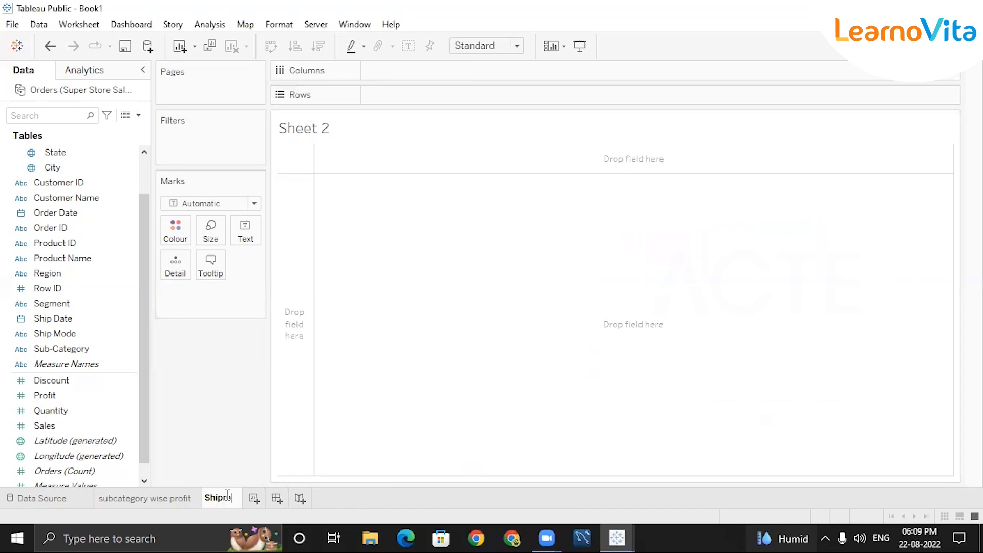
{"action": "type", "text": "ode wise "}
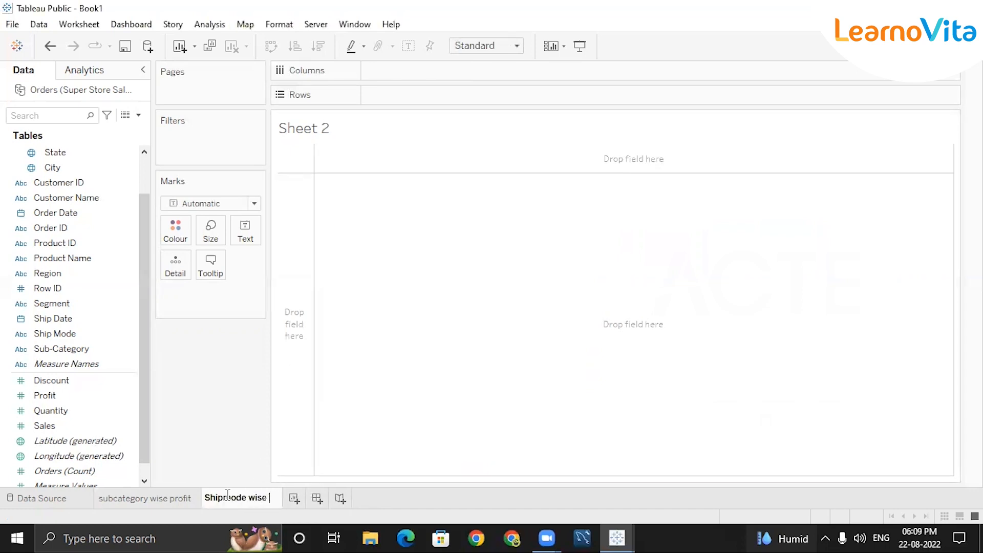
{"action": "type", "text": "Quantity"}
{"action": "key", "text": "Return"}
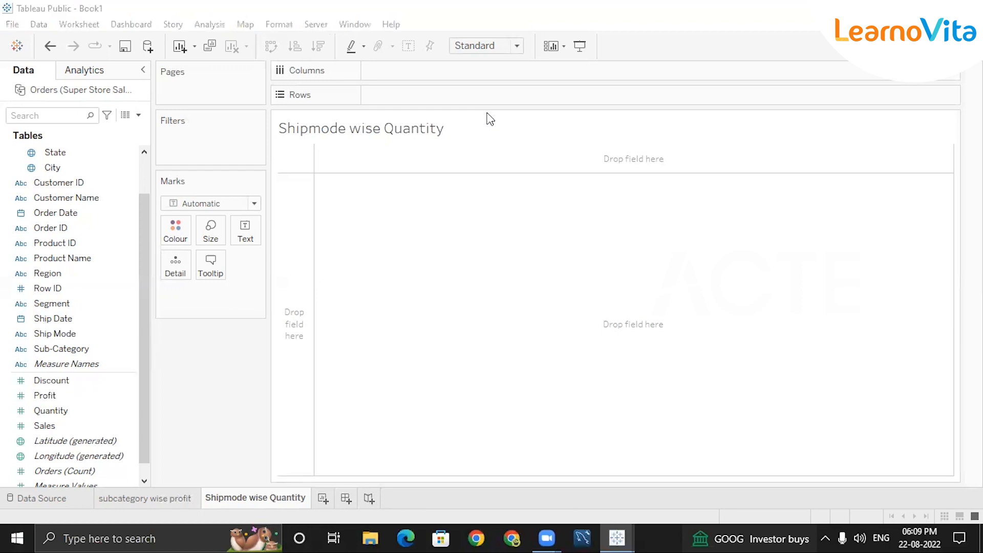
Step: Annotate the blank canvas with the text "Total sales of each segment" and clear the annotation
{"action": "double_click", "coordinate": [429, 275]}
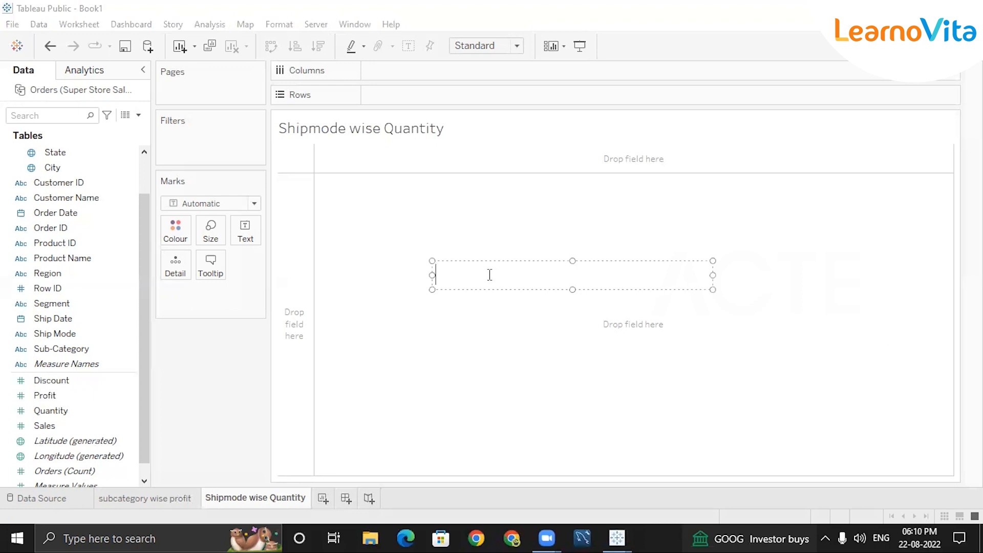
{"action": "type", "text": "total sales of each segment"}
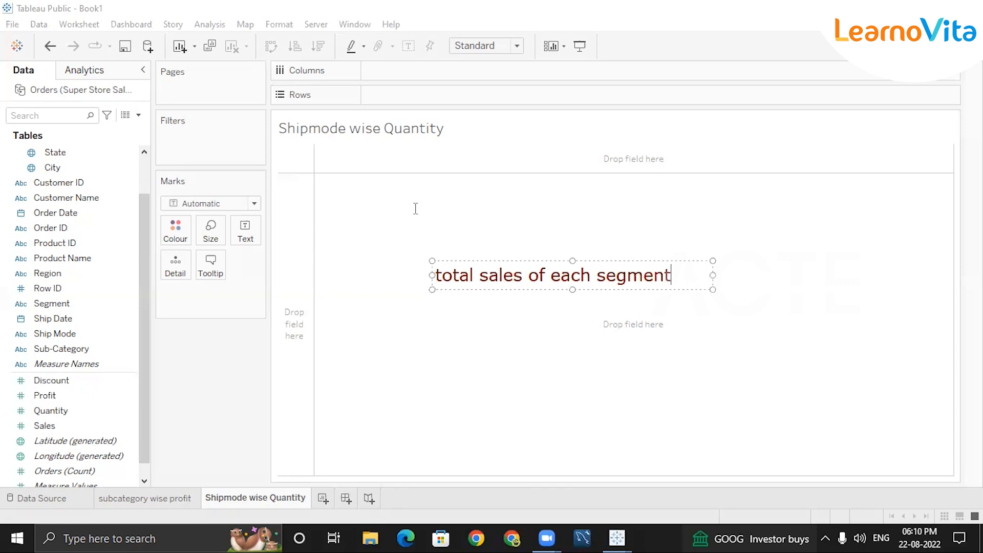
{"action": "left_click", "coordinate": [441, 270]}
{"action": "key", "text": "BackSpace"}
{"action": "type", "text": "T"}
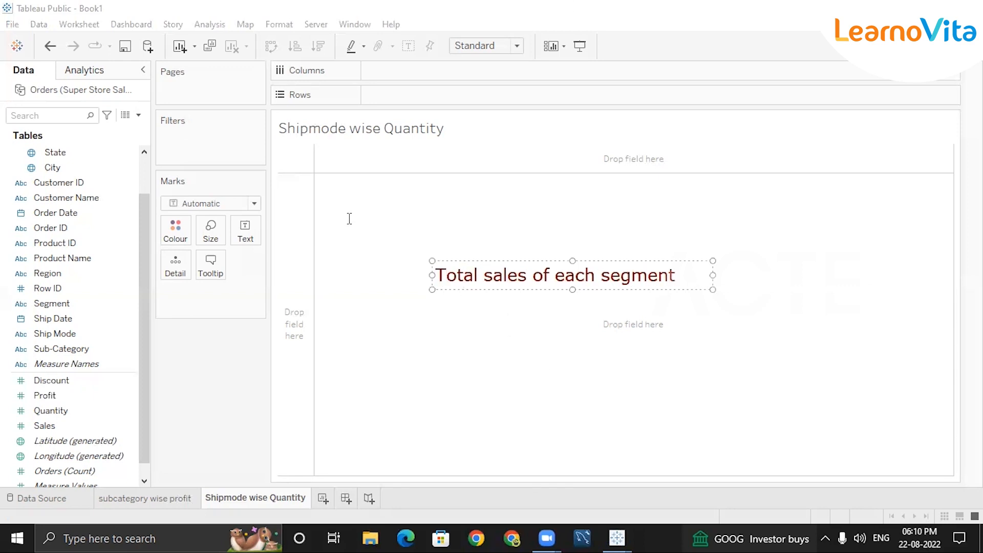
{"action": "left_click", "coordinate": [759, 286]}
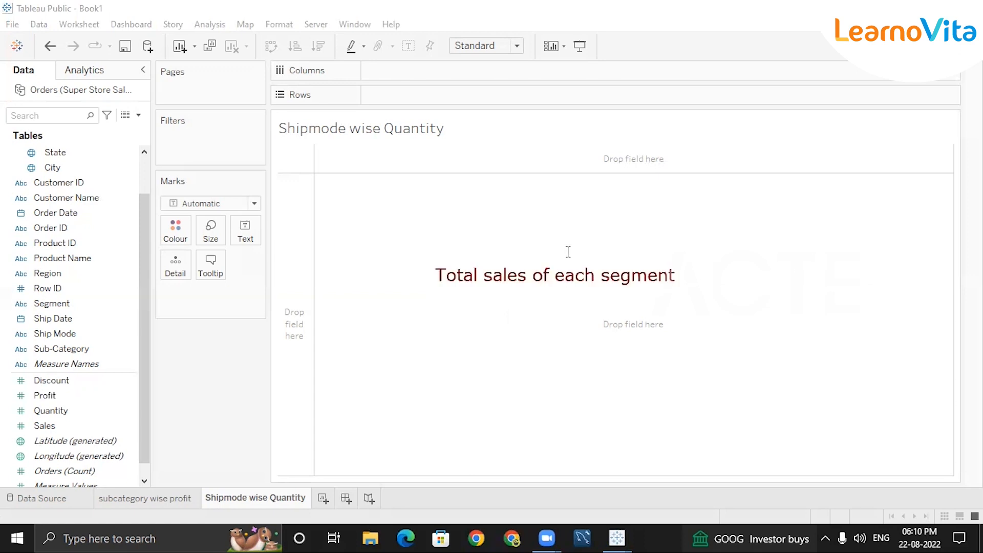
{"action": "left_click", "coordinate": [597, 280]}
{"action": "left_click", "coordinate": [596, 281]}
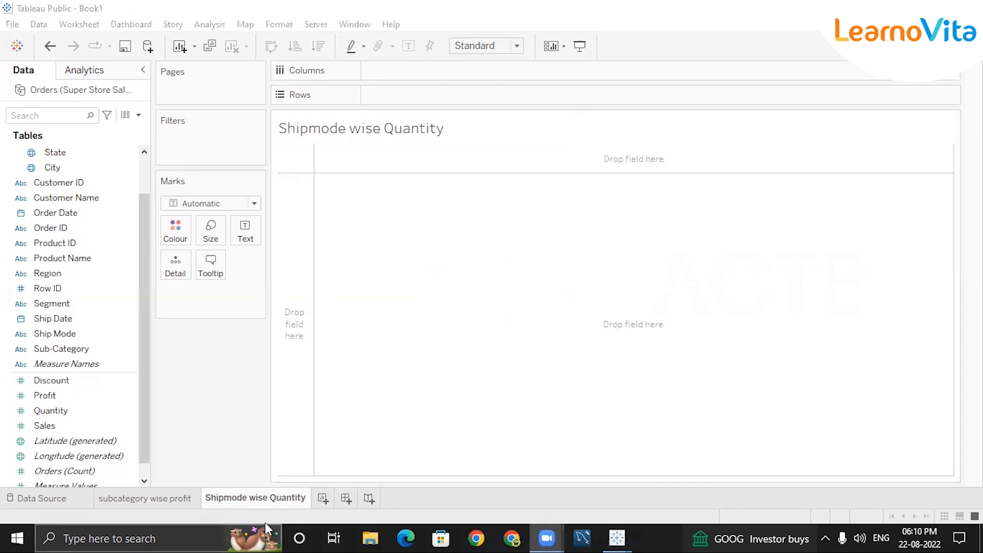
Step: Add a third worksheet and name it "Segment Wise Sales"
{"action": "left_click", "coordinate": [323, 498]}
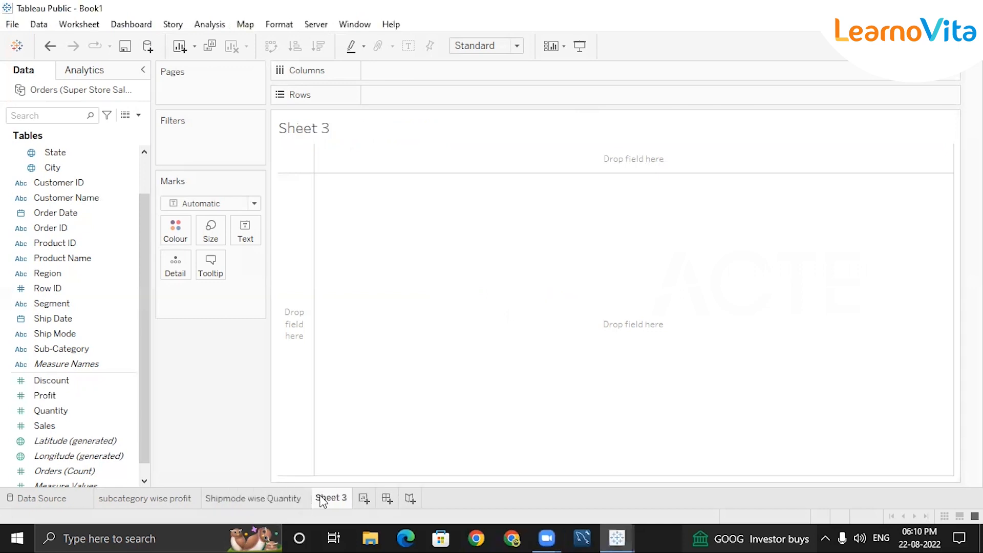
{"action": "double_click", "coordinate": [328, 499]}
{"action": "type", "text": "Segment Wise "}
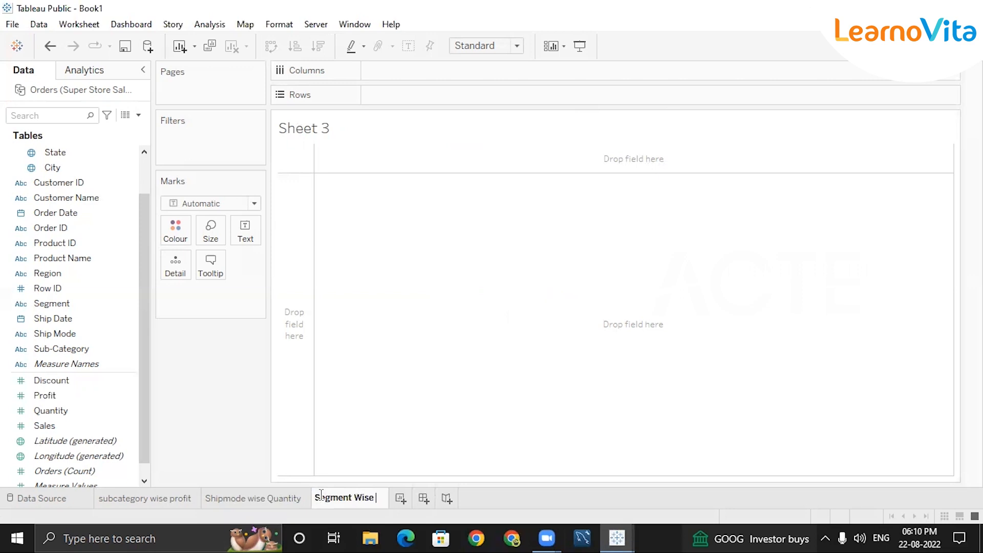
{"action": "type", "text": "Sales"}
{"action": "left_click", "coordinate": [450, 379]}
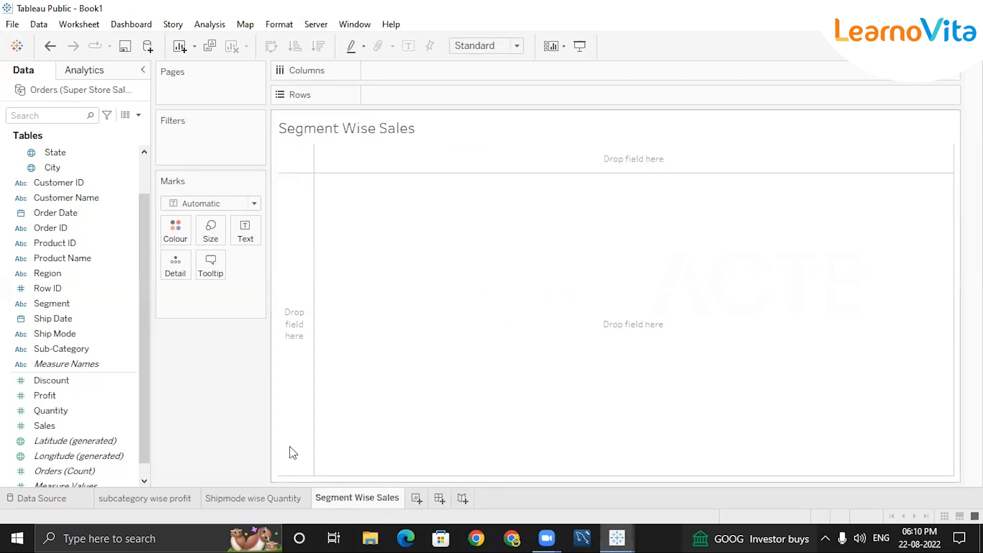
{"action": "left_click", "coordinate": [307, 498]}
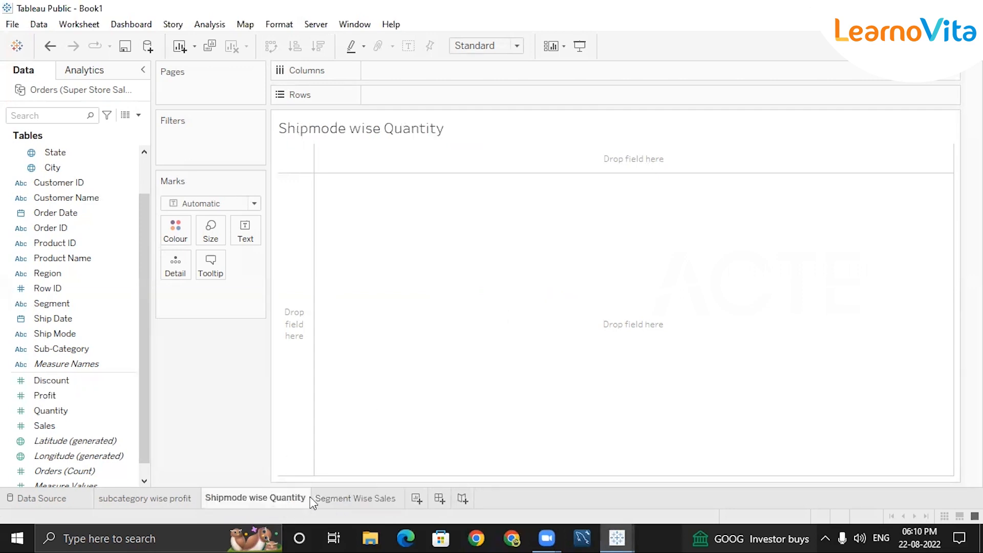
{"action": "left_click", "coordinate": [329, 502]}
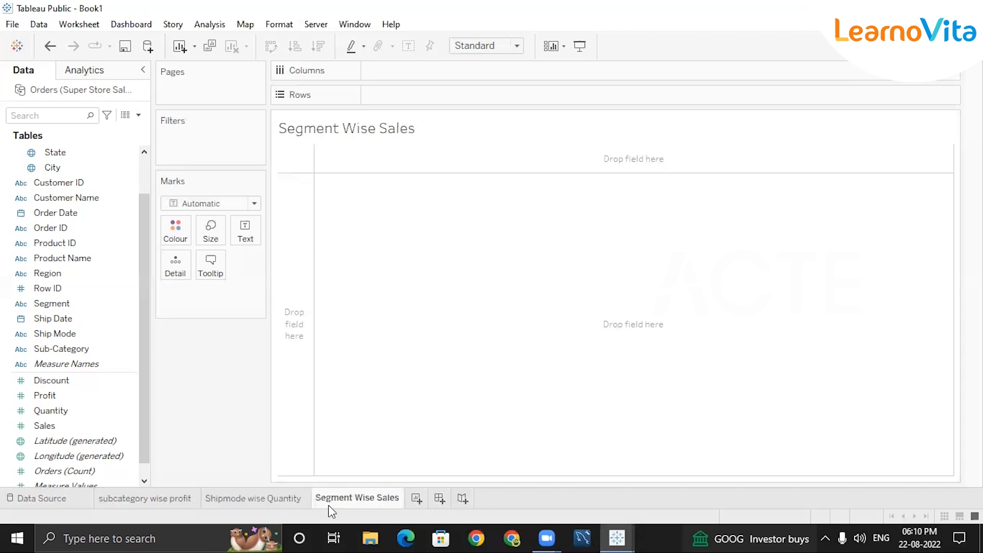
{"action": "left_click", "coordinate": [252, 501]}
{"action": "left_click", "coordinate": [330, 500]}
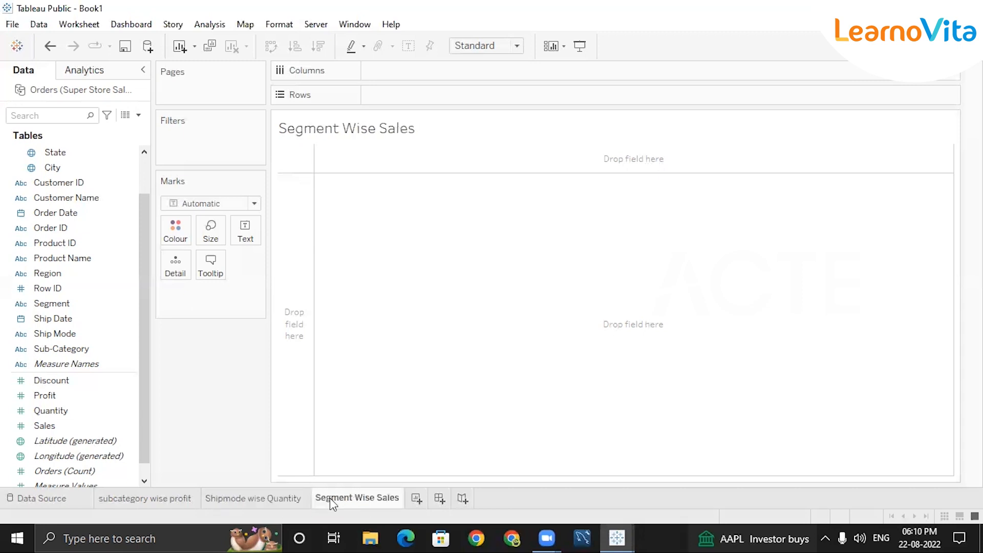
Step: Build a text table of total Quantity by Ship Mode on the Shipmode wise Quantity worksheet
{"action": "left_click", "coordinate": [253, 498]}
{"action": "left_click_drag", "start_coordinate": [143, 293], "coordinate": [143, 338]}
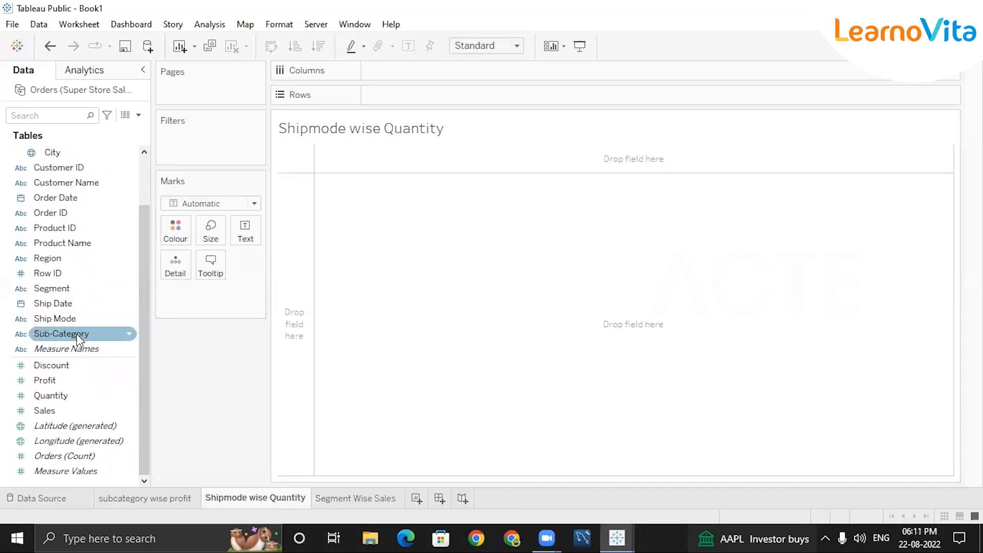
{"action": "double_click", "coordinate": [85, 317]}
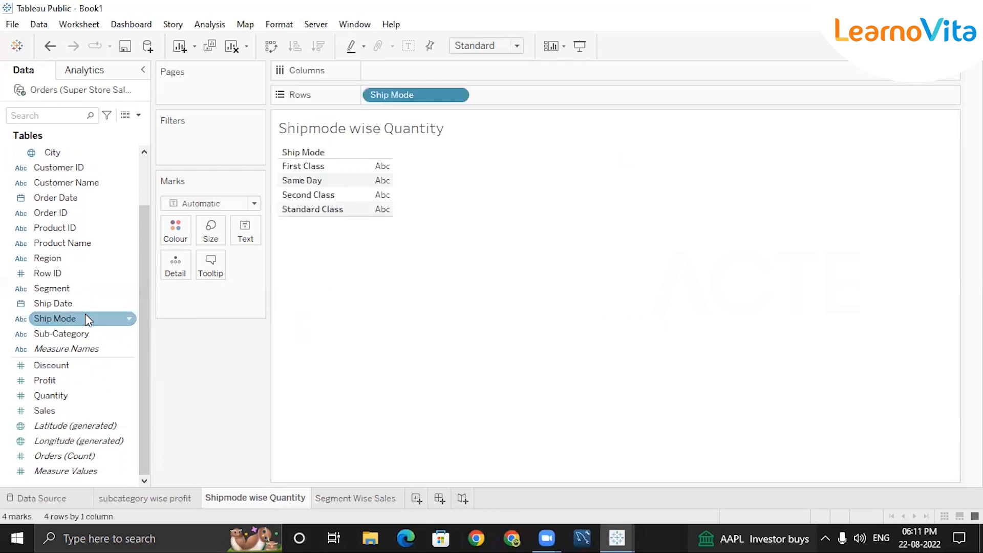
{"action": "left_click", "coordinate": [63, 402]}
{"action": "double_click", "coordinate": [63, 401]}
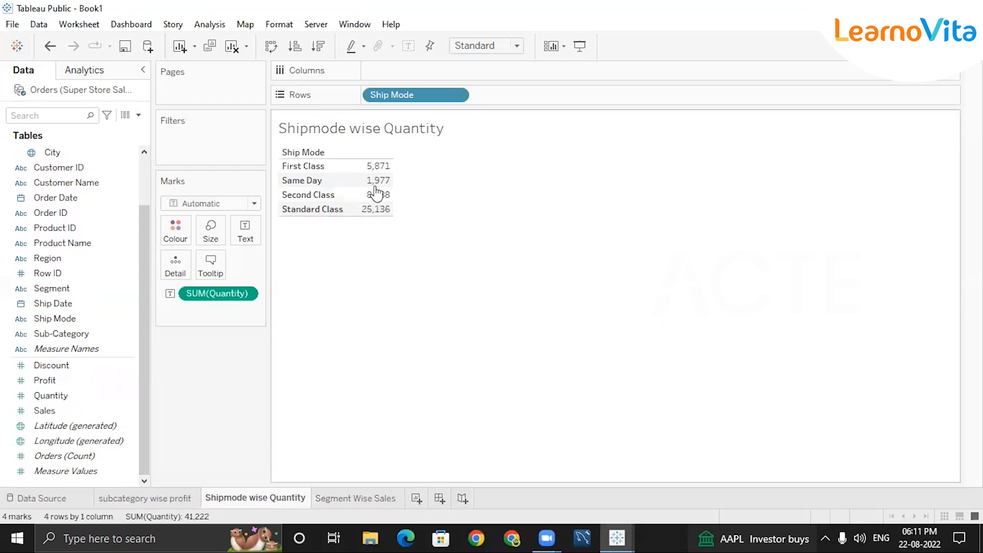
{"action": "mouse_move", "coordinate": [361, 212]}
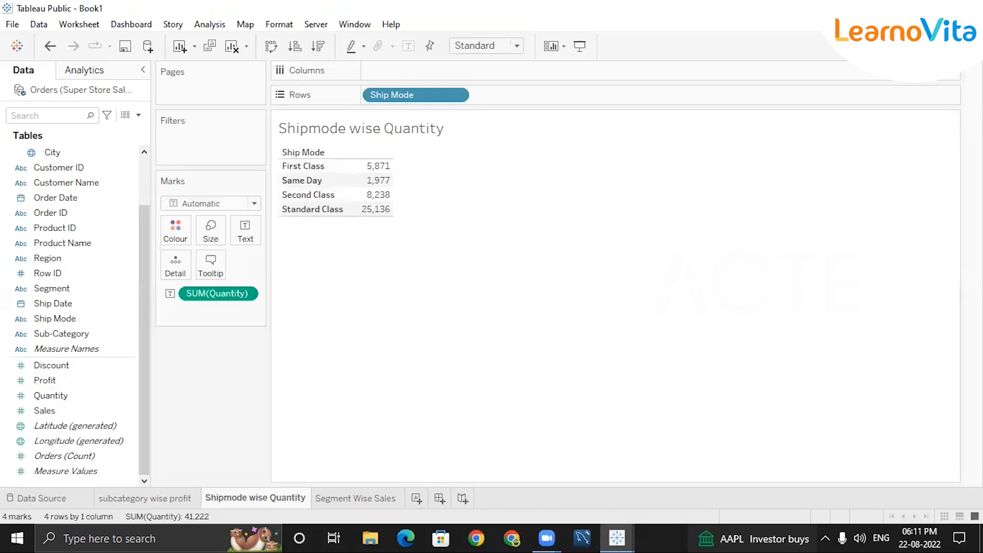
Step: Try the packed bubbles chart for quantity by ship mode and inspect the Standard Class bubble
{"action": "left_click", "coordinate": [946, 46]}
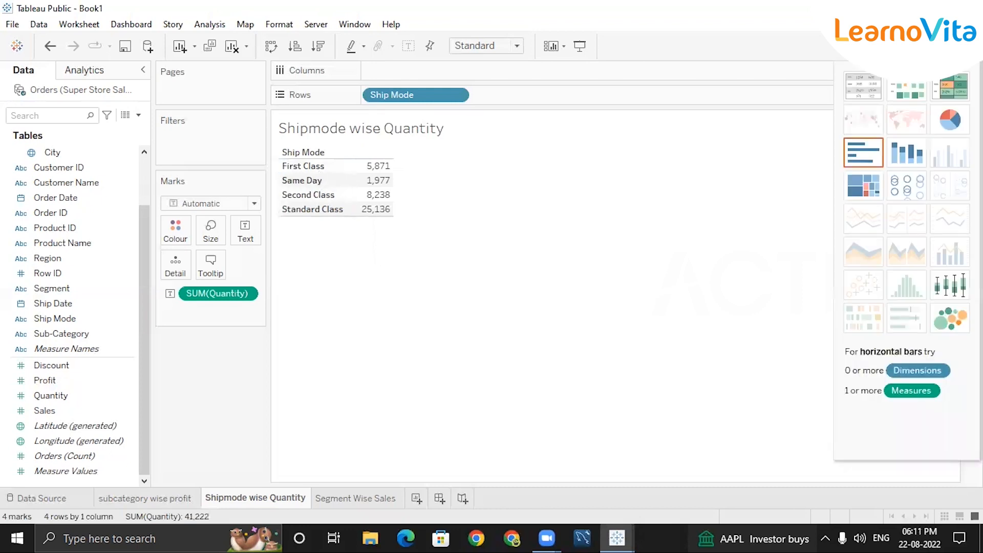
{"action": "left_click", "coordinate": [950, 324]}
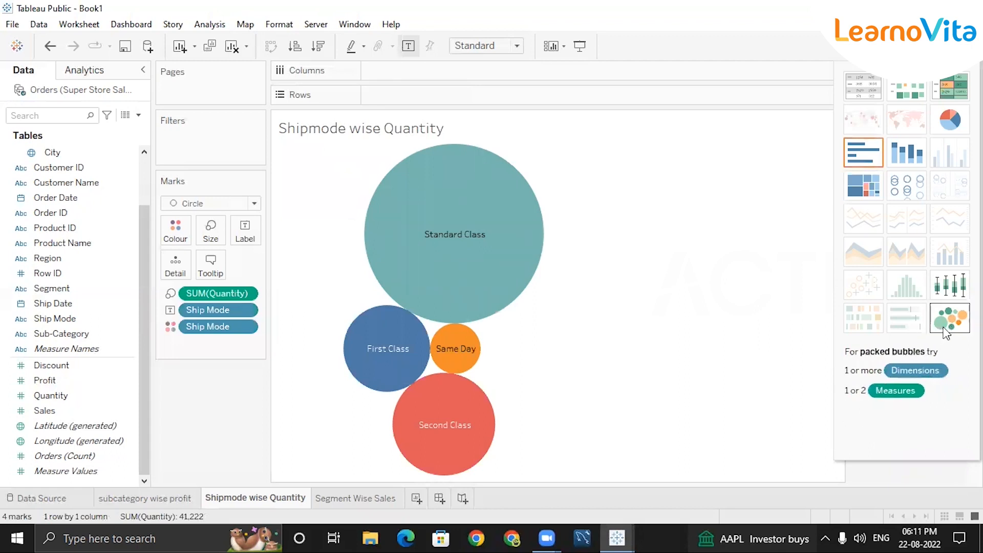
{"action": "mouse_move", "coordinate": [516, 264]}
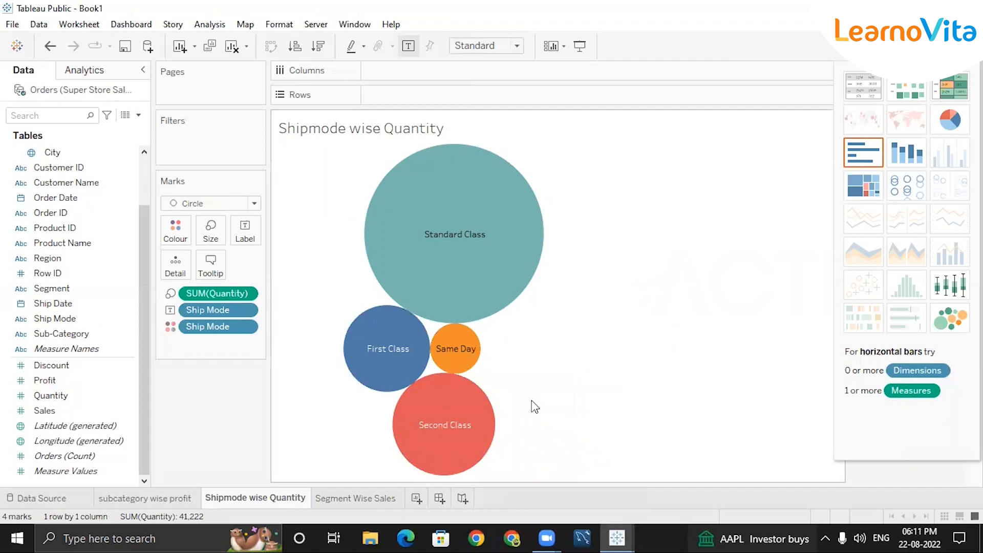
Step: Try a pie chart with mark labels for quantity by ship mode, and change the view to a highlight table
{"action": "left_click", "coordinate": [950, 121]}
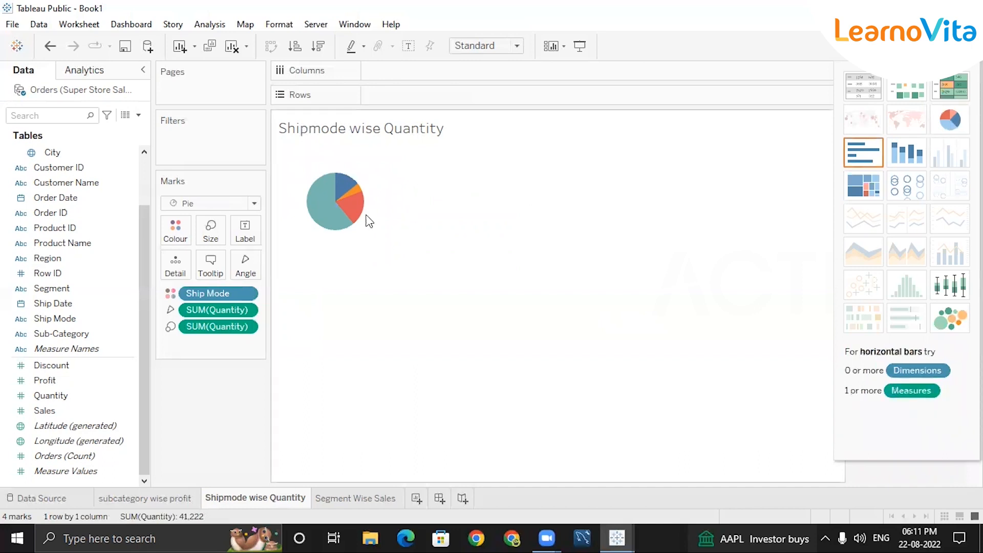
{"action": "mouse_move", "coordinate": [329, 192]}
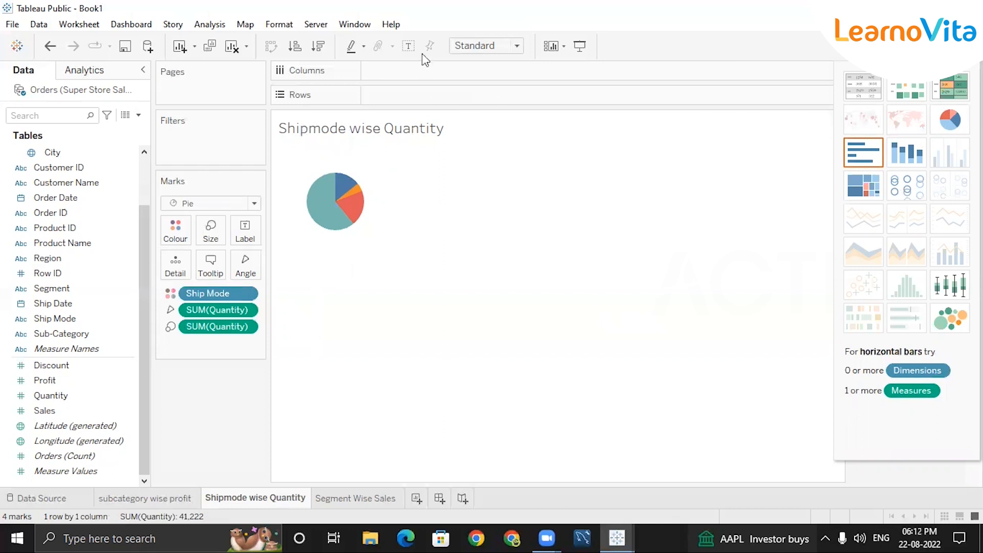
{"action": "left_click", "coordinate": [408, 52]}
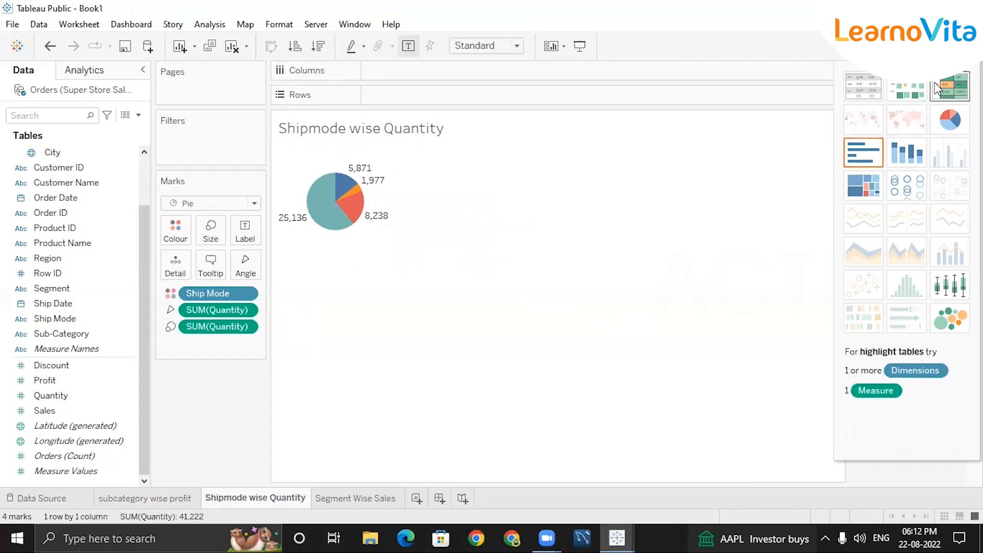
{"action": "left_click", "coordinate": [956, 97]}
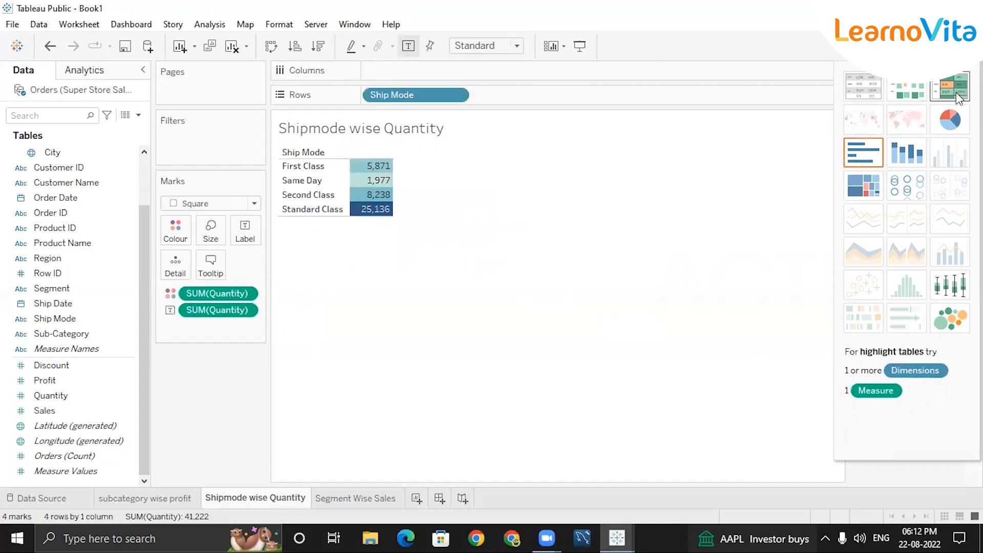
Step: Add Segment and Sales to the Segment Wise Sales worksheet and show them as a highlight table
{"action": "left_click", "coordinate": [331, 497]}
{"action": "left_click", "coordinate": [72, 320]}
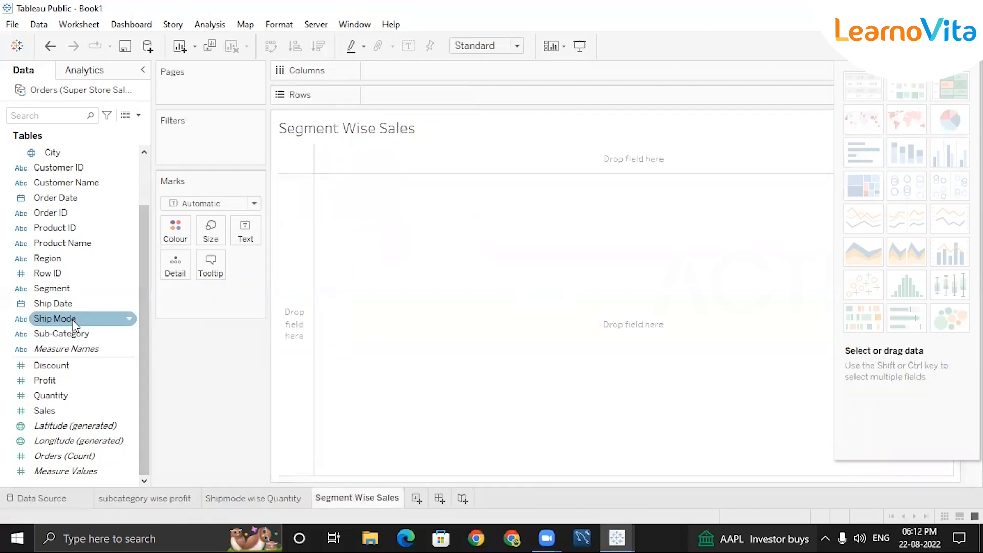
{"action": "double_click", "coordinate": [66, 291]}
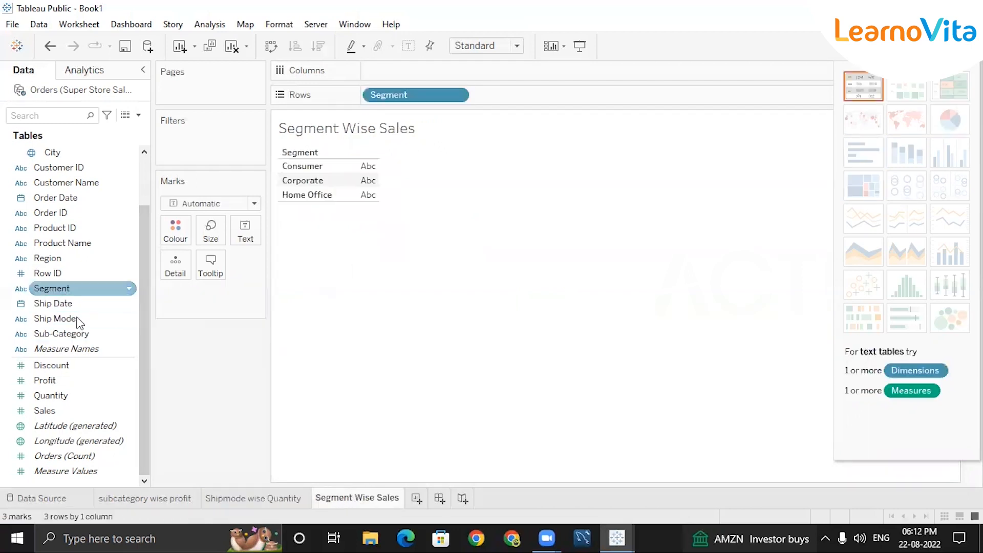
{"action": "double_click", "coordinate": [67, 409]}
{"action": "left_click", "coordinate": [932, 87]}
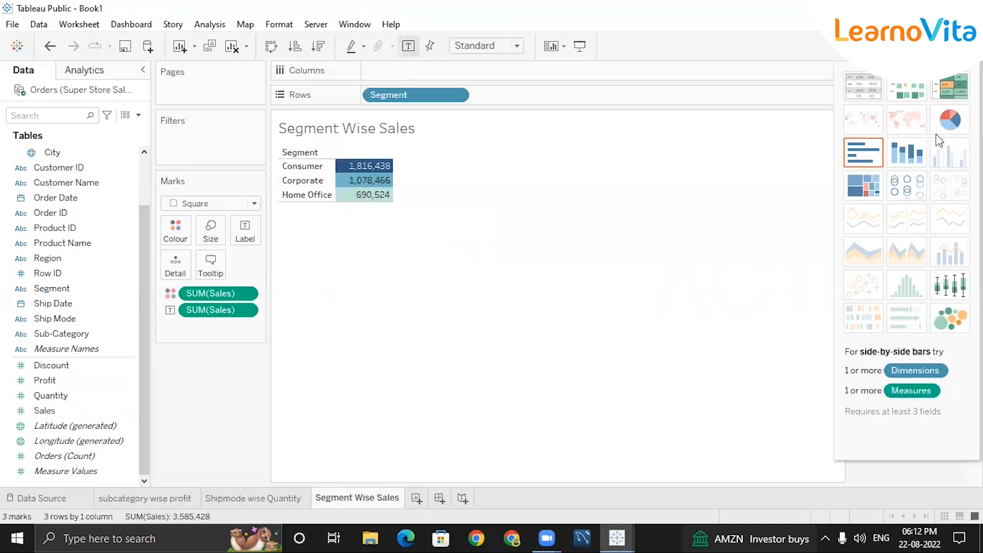
Step: Try horizontal bars for sales by segment in descending order, and swap rows and columns to make the bars vertical
{"action": "left_click", "coordinate": [948, 131]}
{"action": "left_click", "coordinate": [864, 152]}
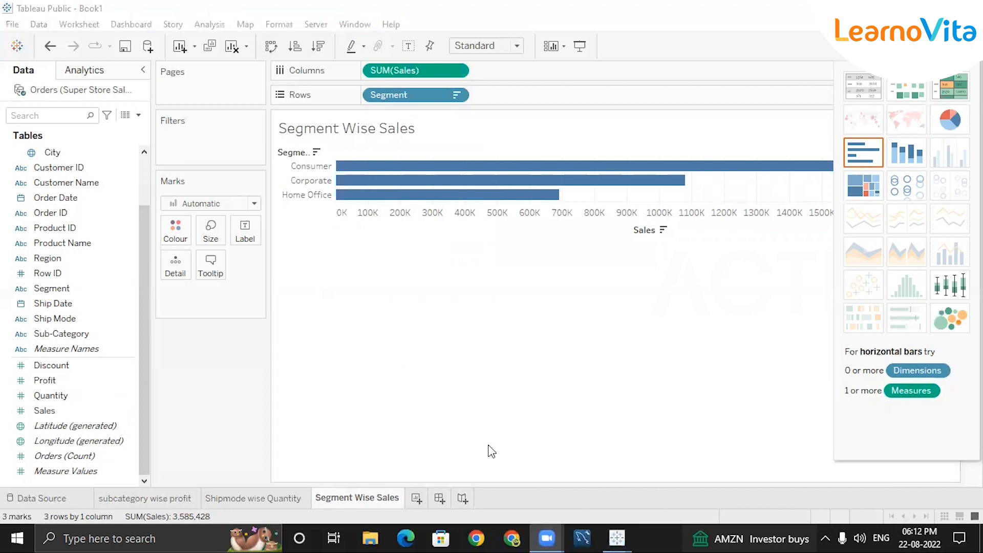
{"action": "mouse_move", "coordinate": [274, 33]}
{"action": "left_mouse_down"}
{"action": "mouse_move", "coordinate": [256, 58]}
{"action": "mouse_move", "coordinate": [287, 36]}
{"action": "left_mouse_up"}
{"action": "left_click", "coordinate": [271, 47]}
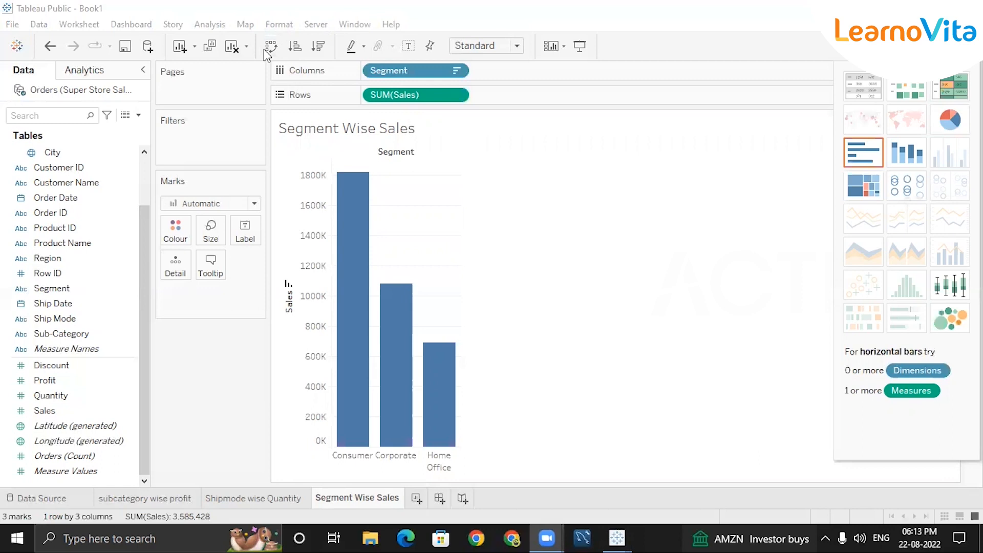
Step: Try stacked bars, horizontal bars and circle views for sales by segment, and settle on the packed bubbles chart
{"action": "left_click", "coordinate": [909, 165]}
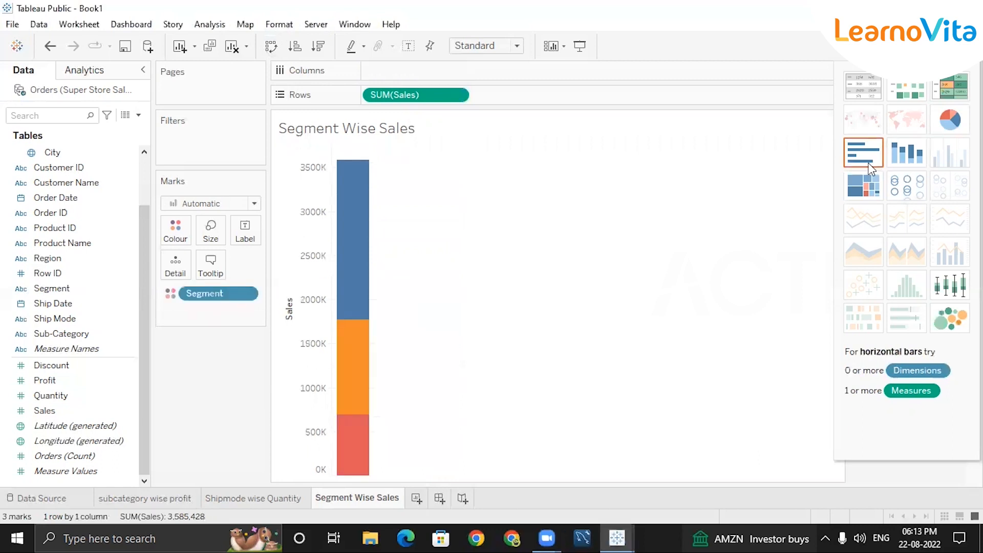
{"action": "left_click", "coordinate": [869, 167]}
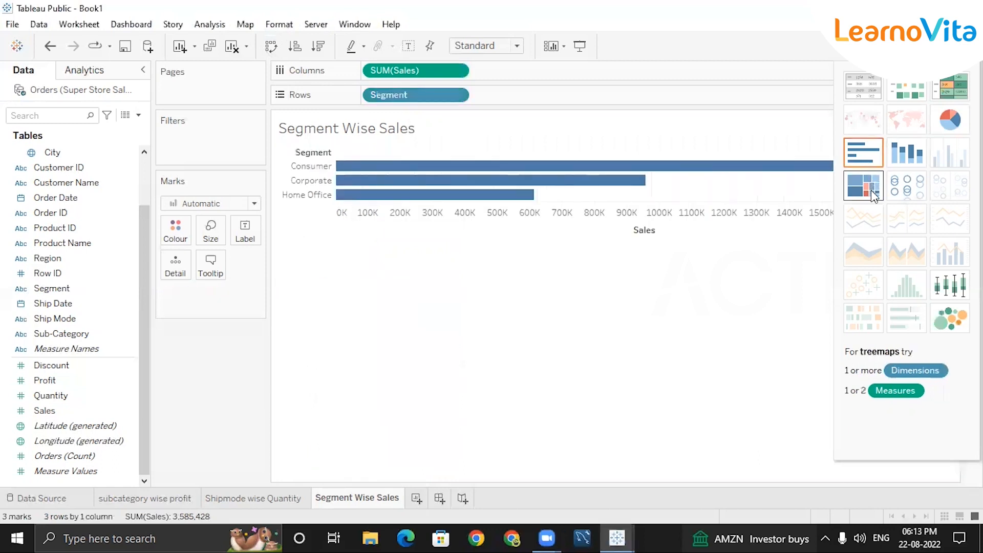
{"action": "left_click", "coordinate": [906, 193]}
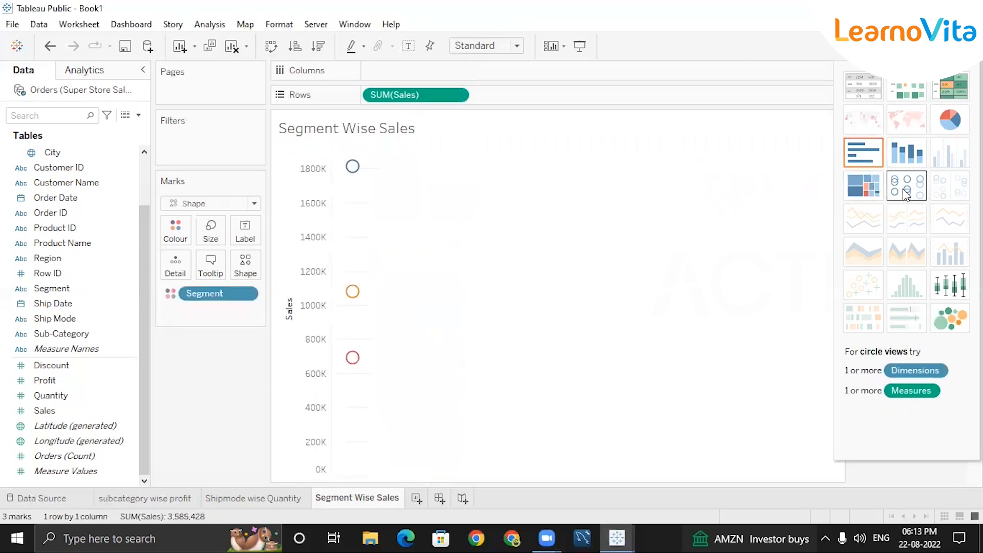
{"action": "left_click", "coordinate": [950, 314]}
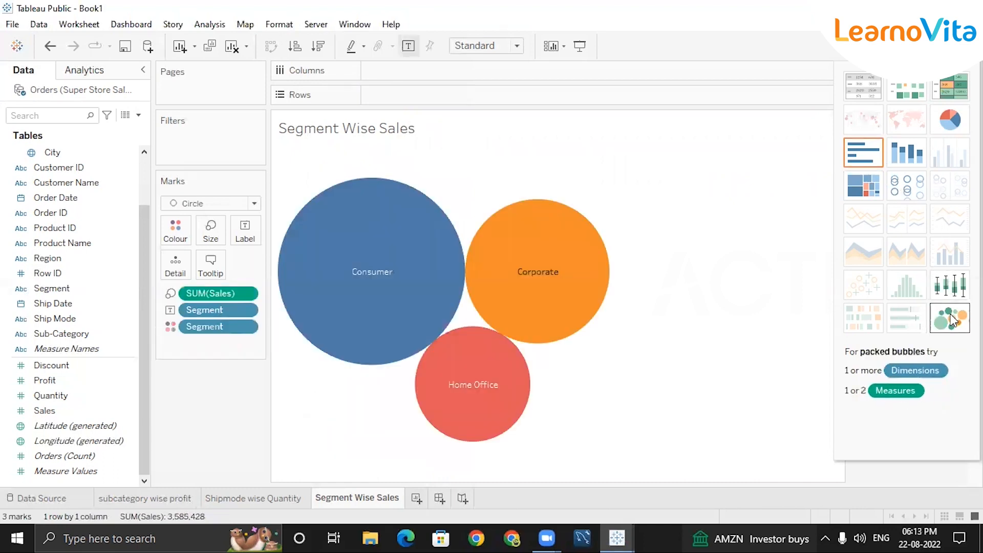
{"action": "mouse_move", "coordinate": [519, 275]}
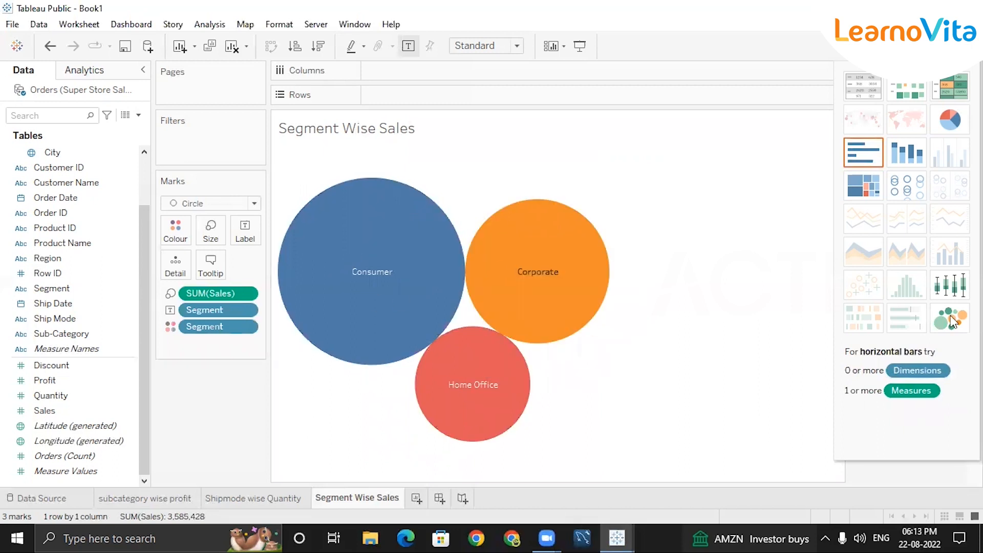
Step: Hide the mark labels on the segment sales bubbles and show them again
{"action": "mouse_move", "coordinate": [421, 285]}
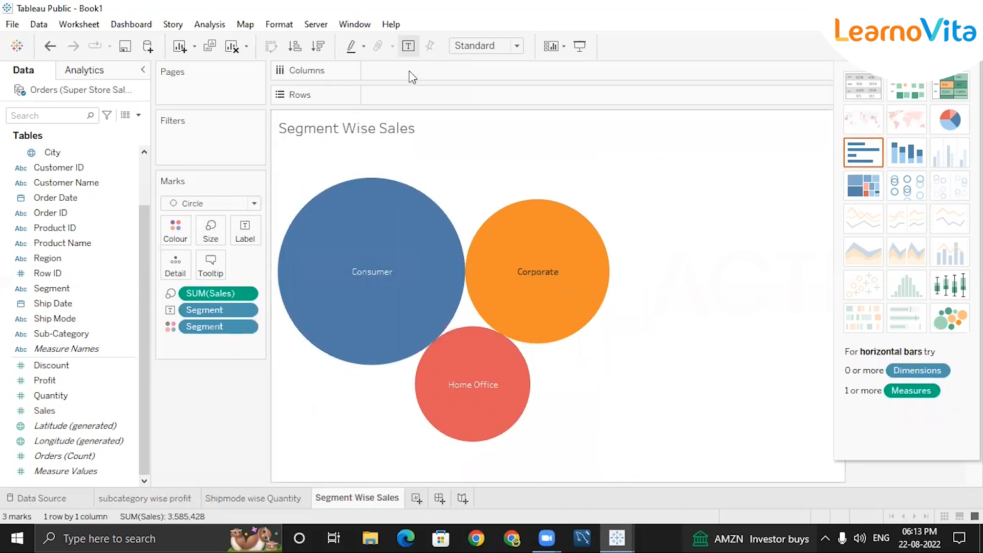
{"action": "left_click", "coordinate": [414, 45]}
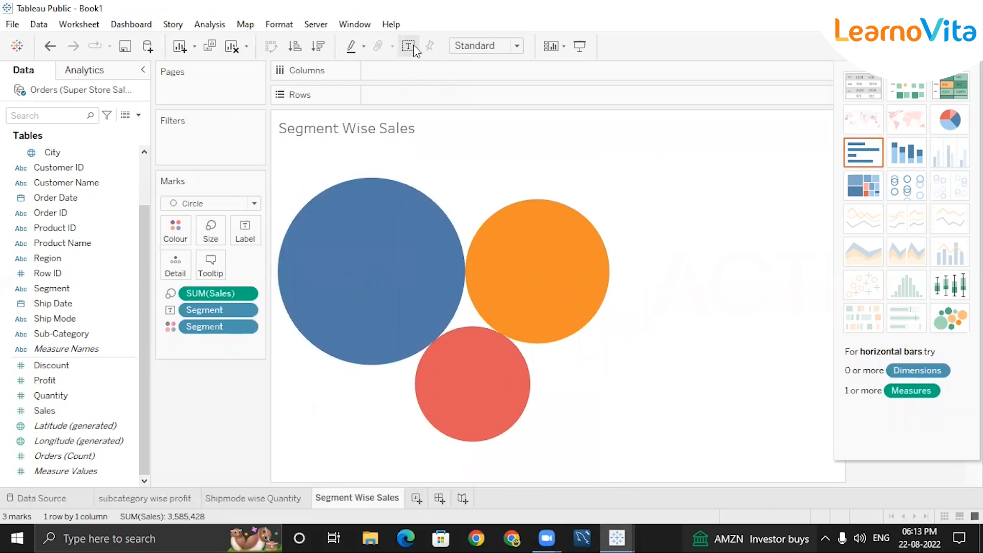
{"action": "left_click", "coordinate": [412, 45]}
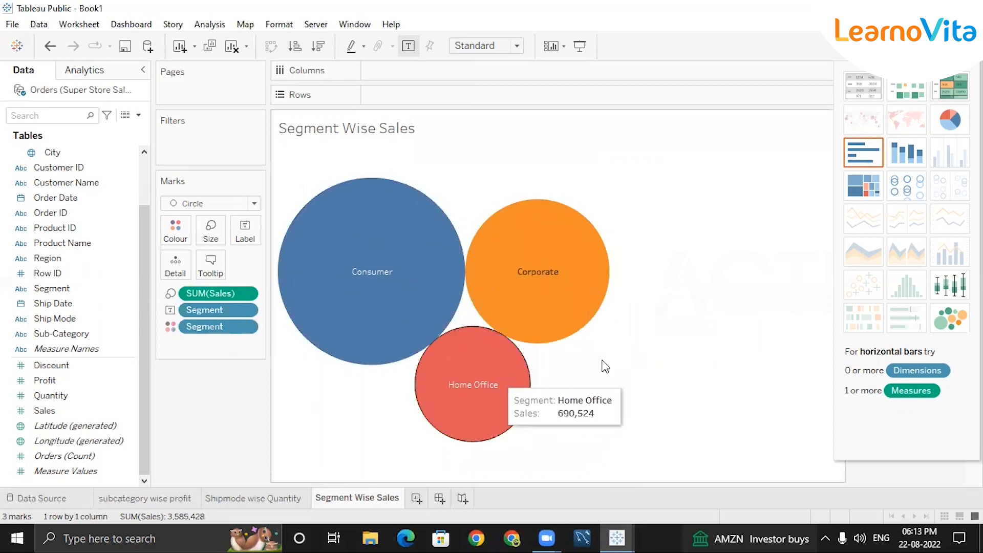
Step: Change the segment sales view to horizontal bars and swap rows and columns to make the bars vertical
{"action": "left_click", "coordinate": [863, 162]}
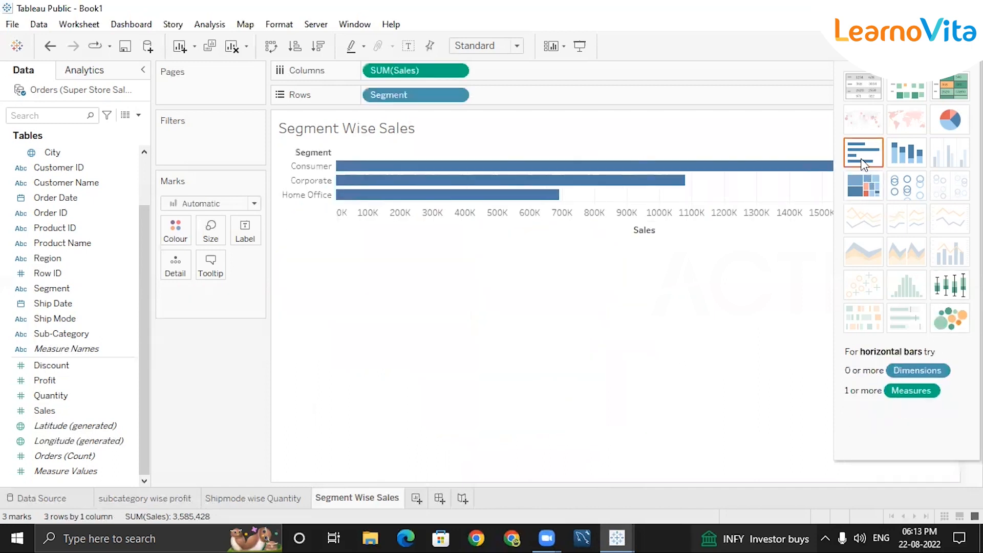
{"action": "left_click", "coordinate": [271, 46]}
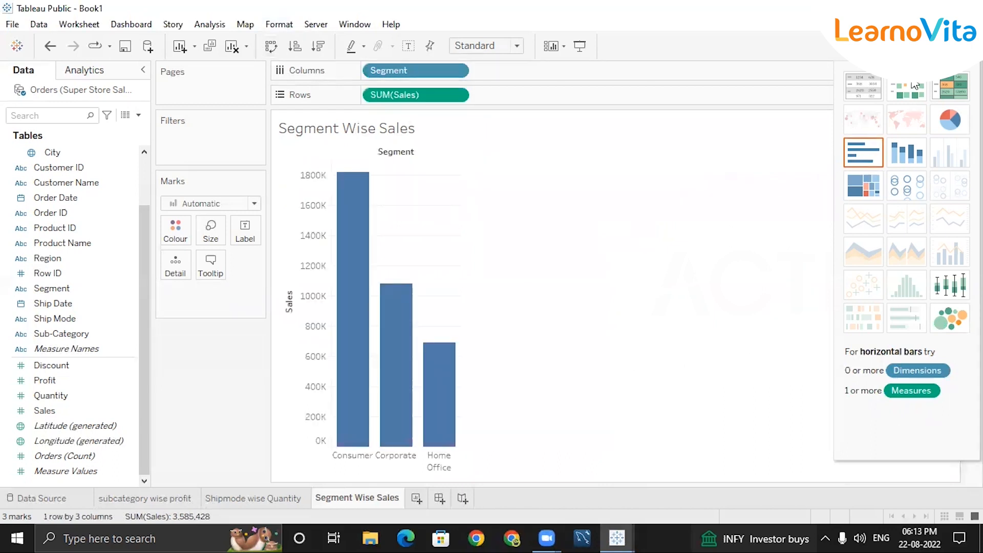
{"action": "left_click", "coordinate": [932, 47]}
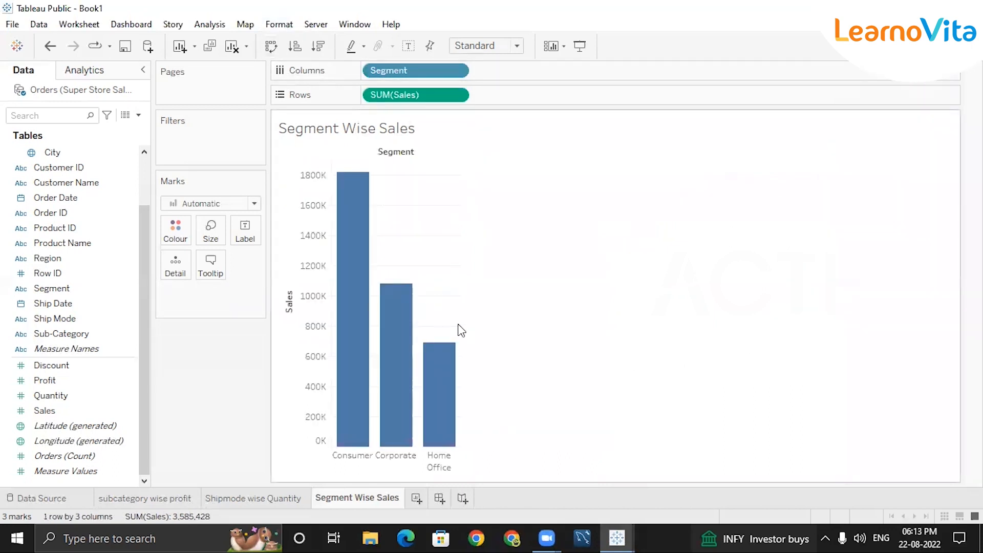
Step: On the Shipmode wise Quantity worksheet, try a text table and return to the highlight table
{"action": "left_click", "coordinate": [266, 500]}
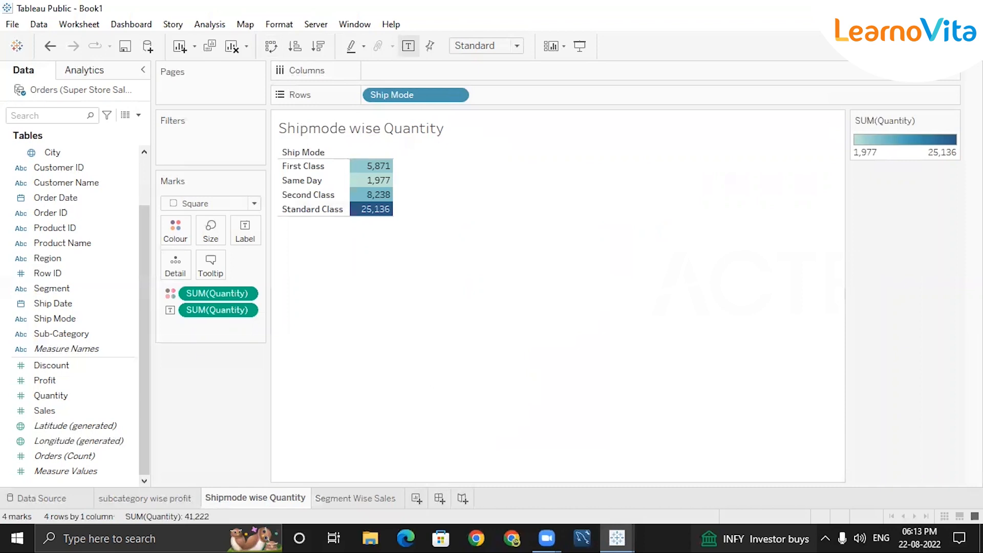
{"action": "left_click", "coordinate": [932, 47]}
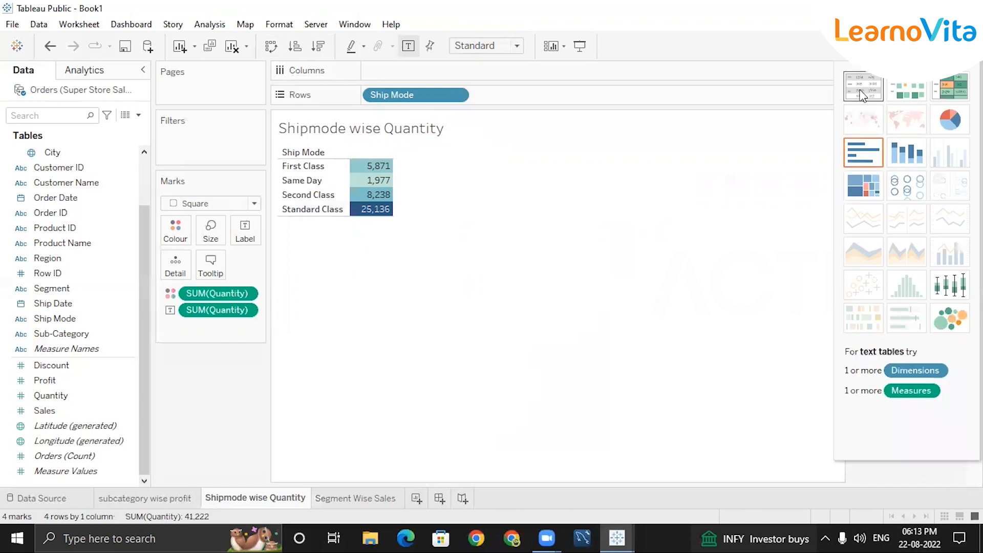
{"action": "left_click", "coordinate": [946, 93]}
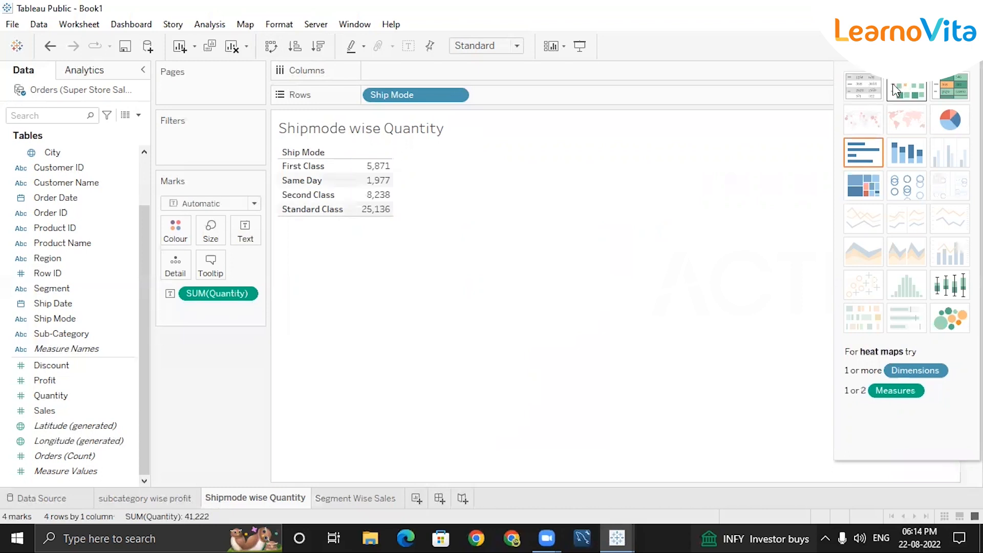
{"action": "left_click", "coordinate": [947, 86]}
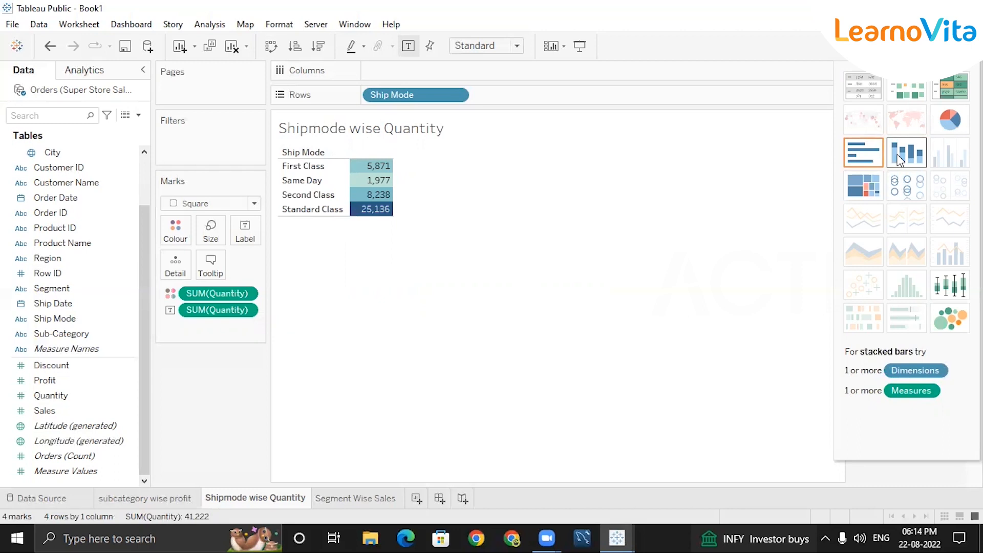
Step: Create a new worksheet with Segment, Profit and Sales and show them as side-by-side bars
{"action": "left_click", "coordinate": [423, 498]}
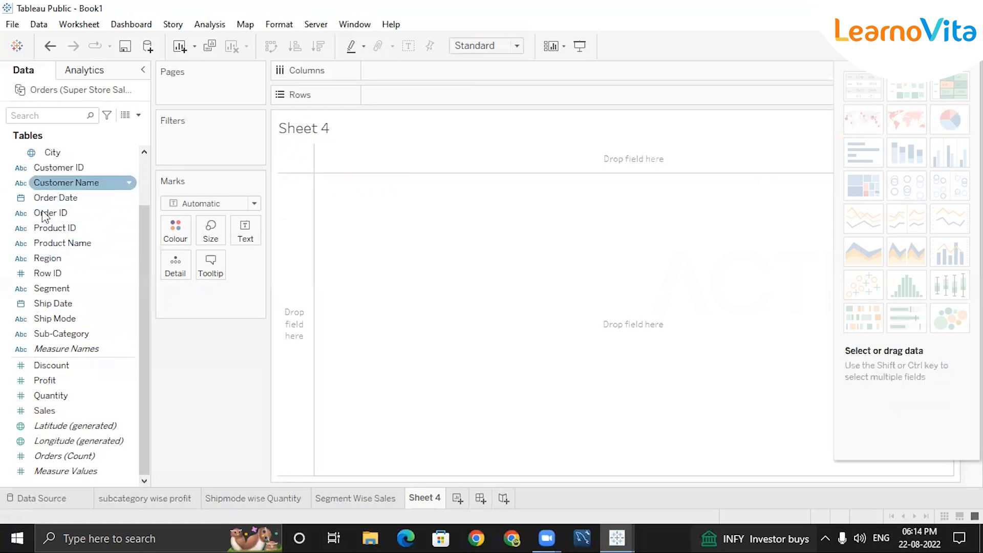
{"action": "double_click", "coordinate": [60, 291]}
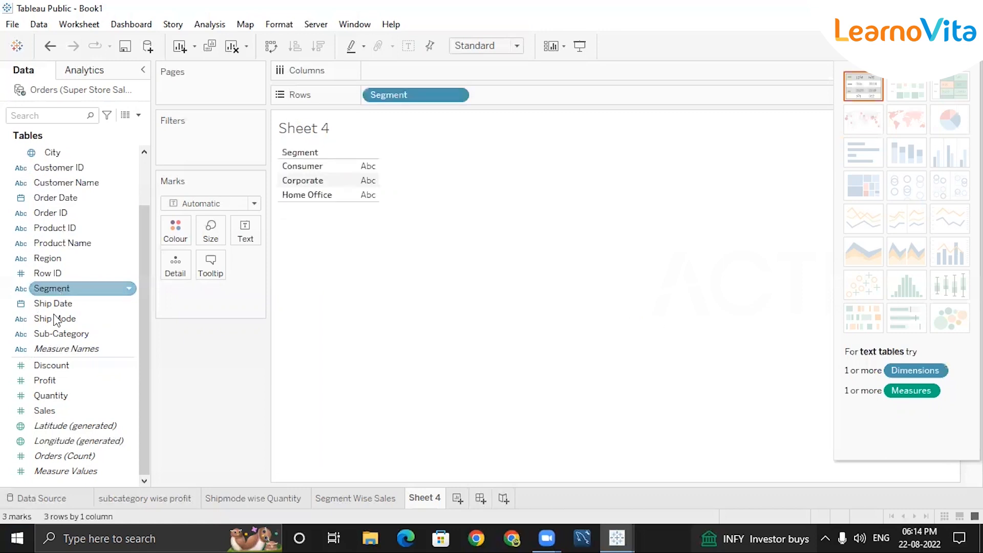
{"action": "double_click", "coordinate": [52, 384]}
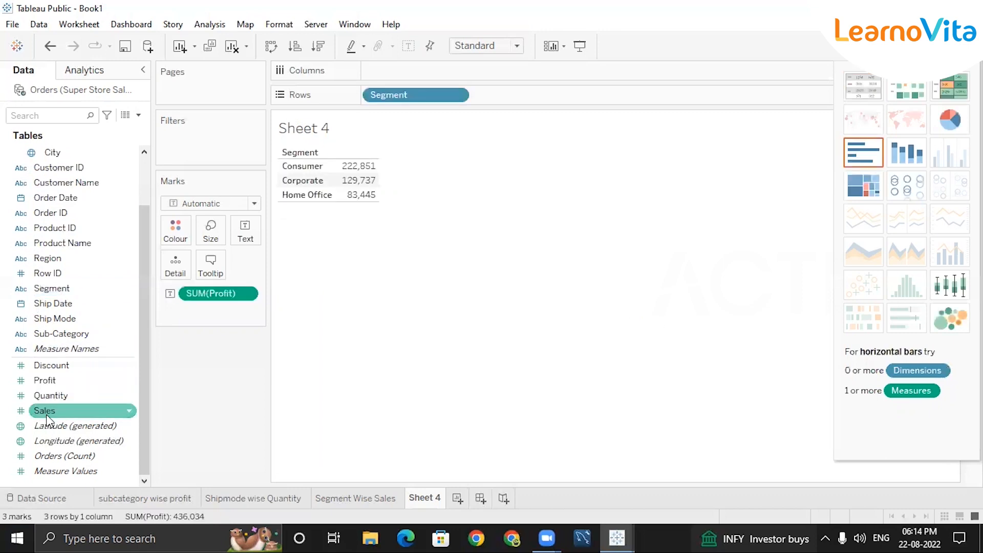
{"action": "left_click", "coordinate": [47, 412]}
{"action": "double_click", "coordinate": [48, 412]}
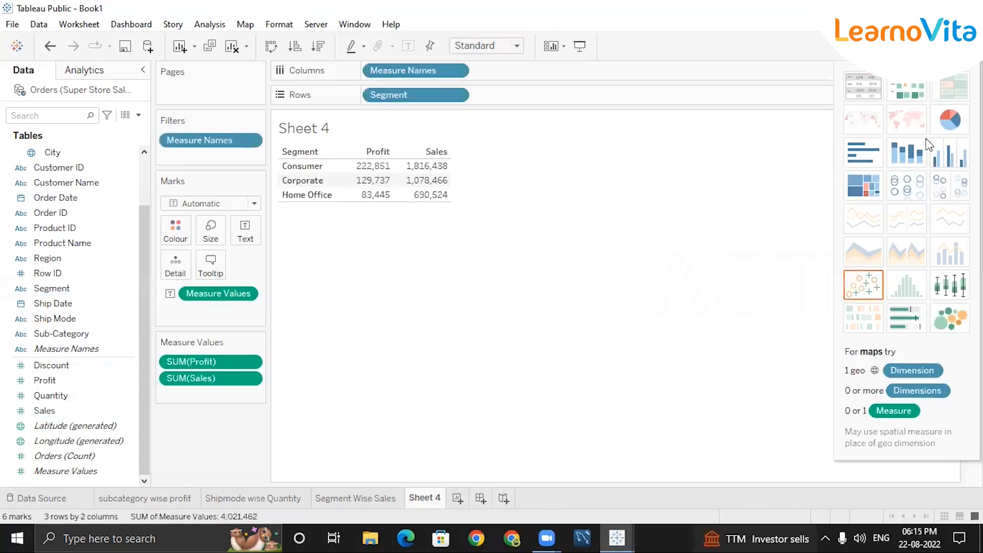
{"action": "left_click", "coordinate": [950, 152]}
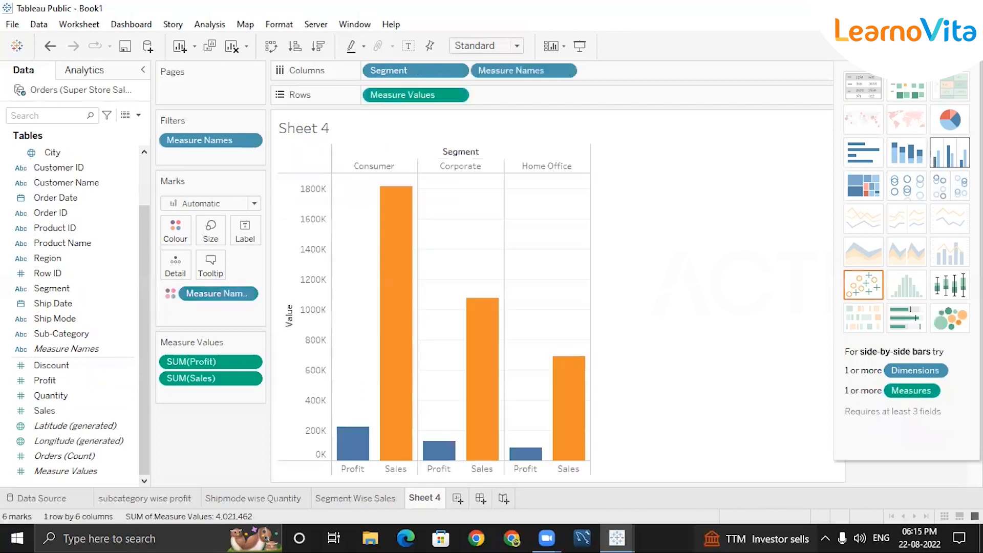
Step: Try stacked bars, rearrange them with Sales and Profit on columns and Segment on rows, and return to side-by-side bars
{"action": "left_click", "coordinate": [911, 160]}
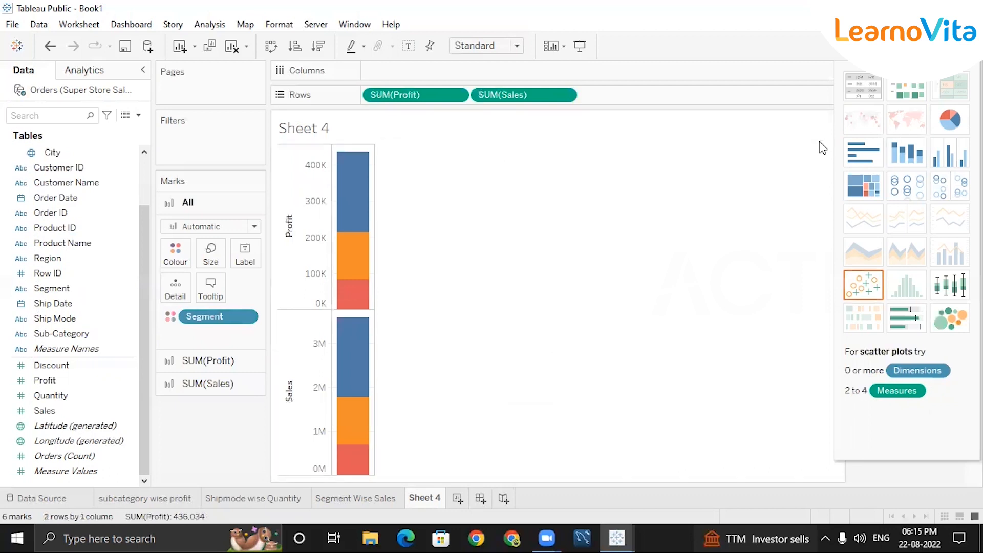
{"action": "left_click_drag", "start_coordinate": [500, 96], "coordinate": [498, 68]}
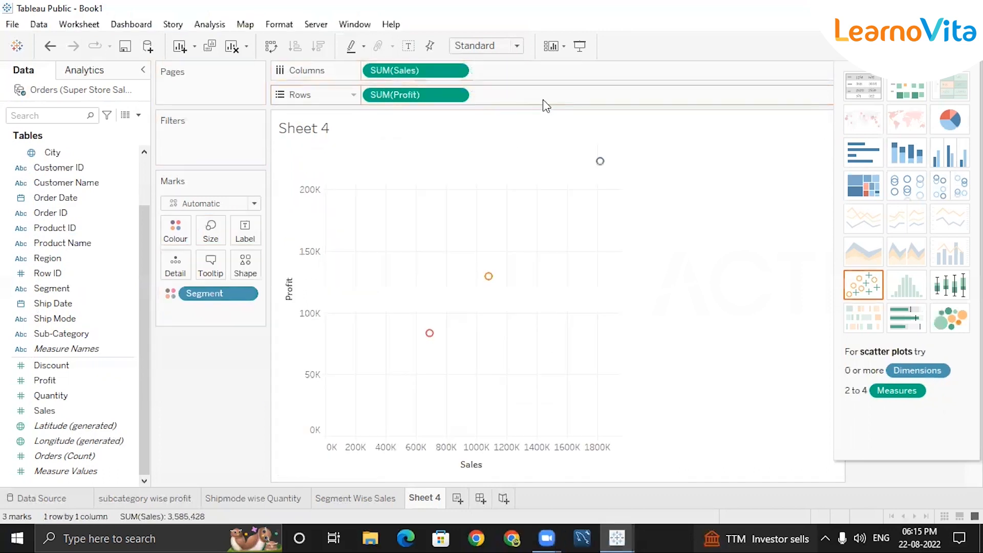
{"action": "left_click_drag", "start_coordinate": [500, 75], "coordinate": [594, 71]}
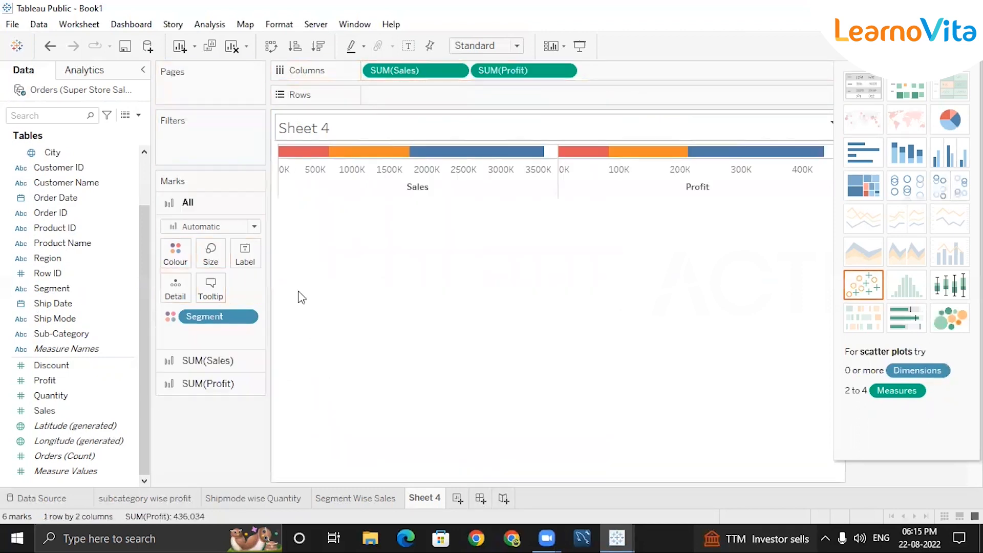
{"action": "left_click_drag", "start_coordinate": [205, 317], "coordinate": [556, 172]}
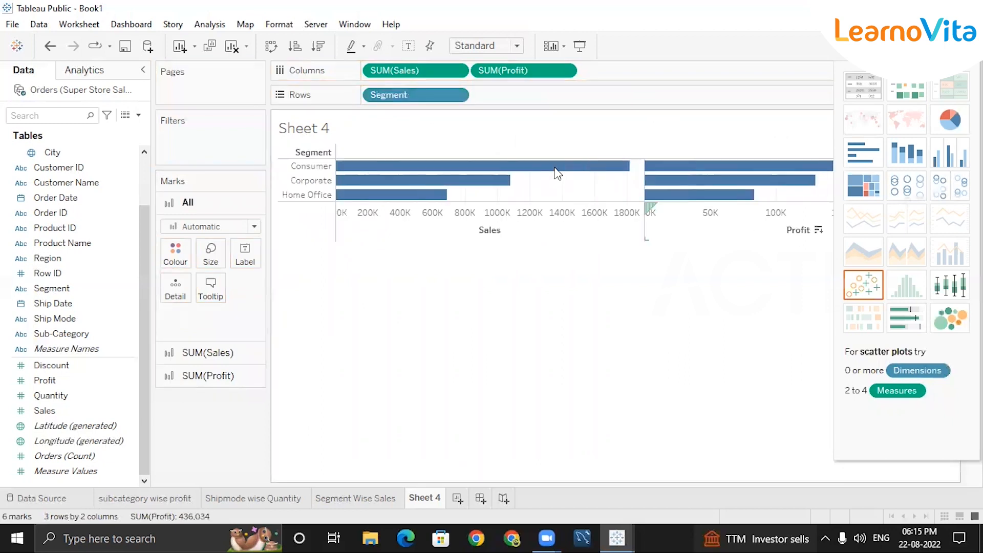
{"action": "left_click", "coordinate": [909, 163]}
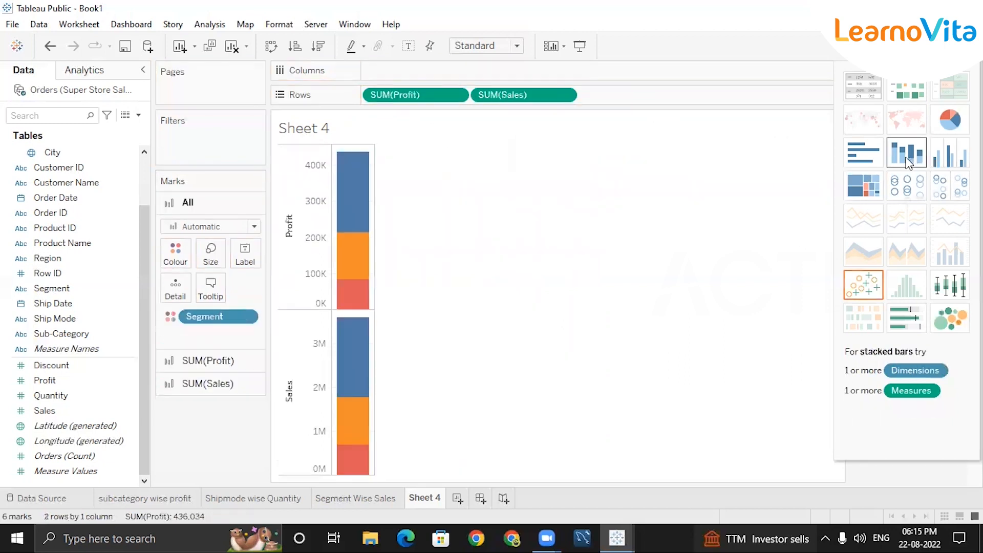
{"action": "left_click", "coordinate": [950, 153]}
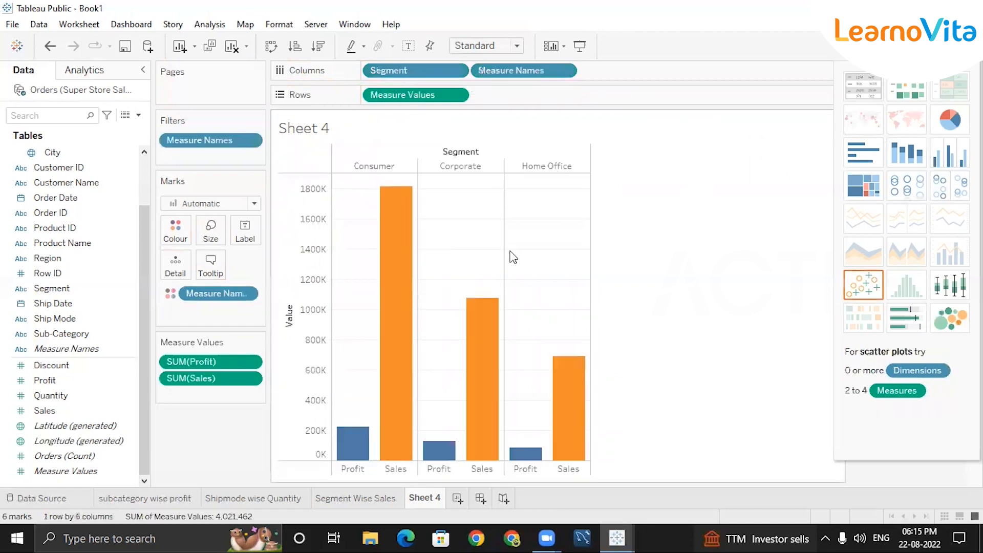
Step: Undo and redo the recent chart changes, stepping back to the side-by-side bars of profit and sales by segment
{"action": "key", "text": "ctrl+z"}
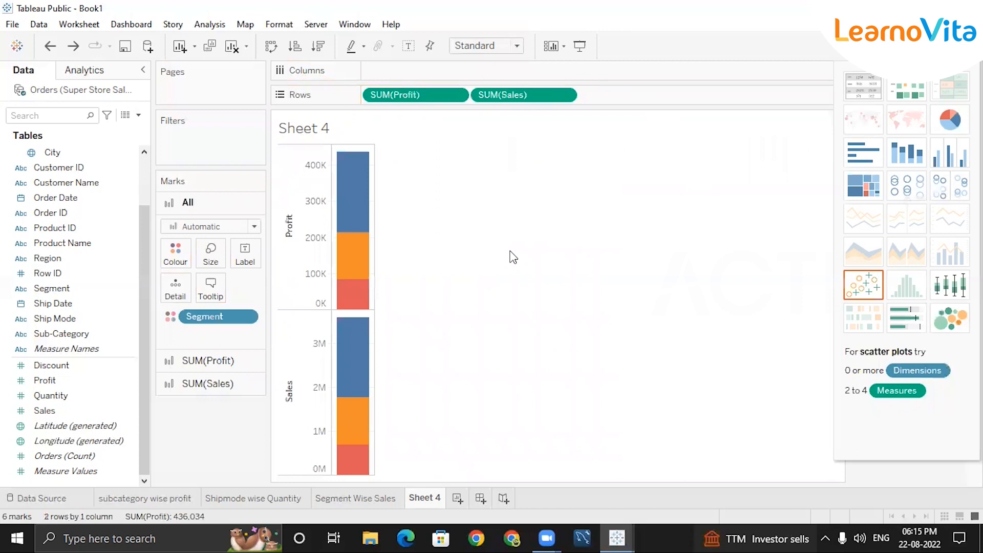
{"action": "key", "text": "ctrl+y"}
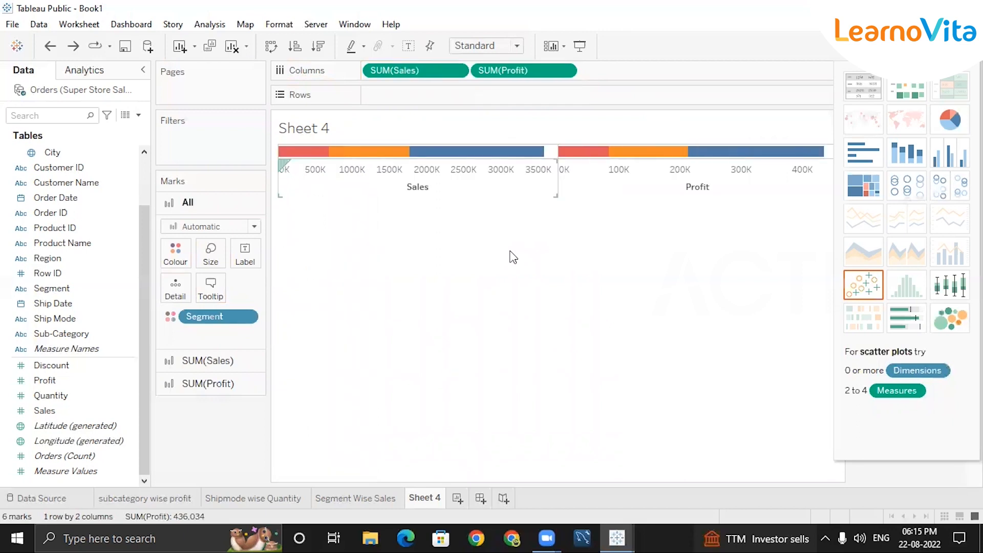
{"action": "key", "text": "ctrl+y"}
{"action": "key", "text": "ctrl+z"}
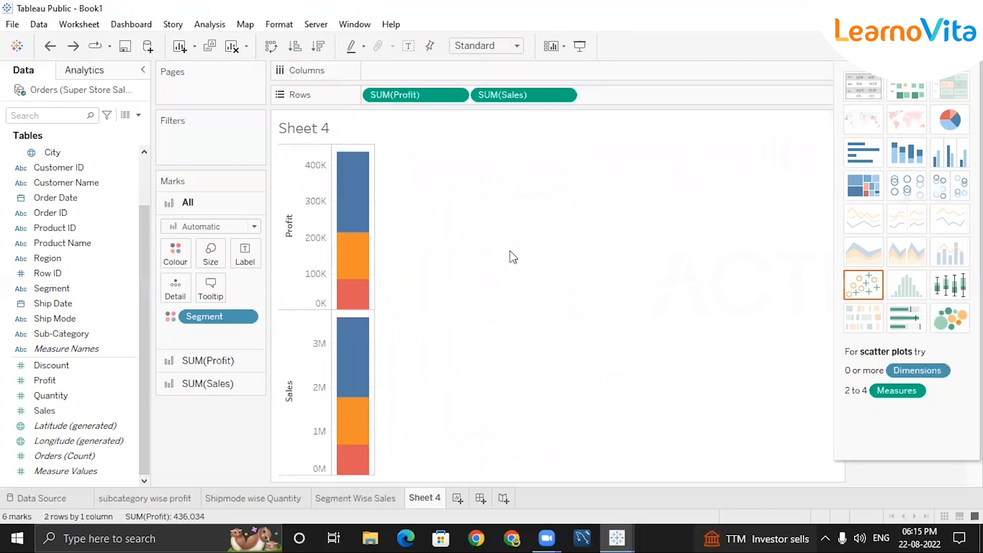
{"action": "key", "text": "ctrl+z"}
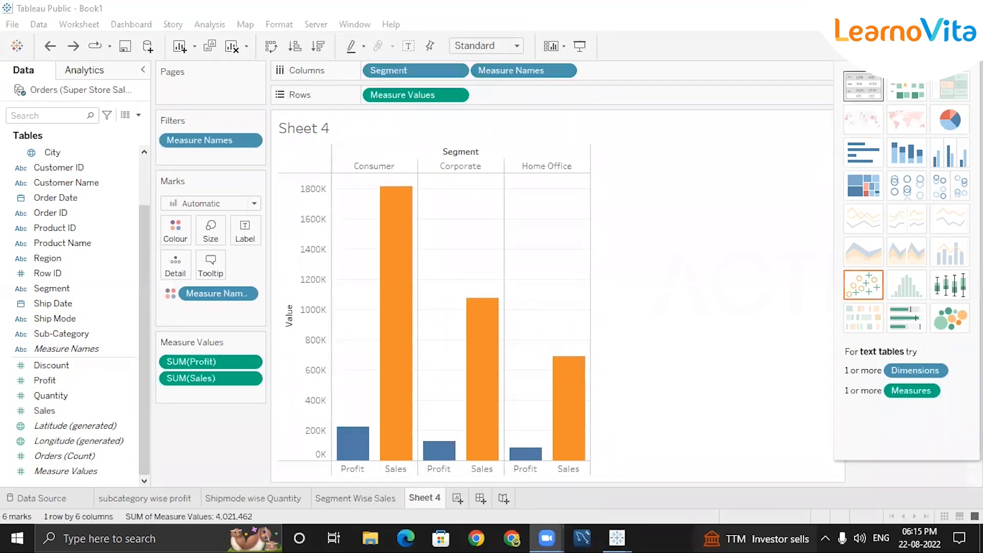
Step: Examine the profit and sales bars for the Consumer, Corporate and Home Office segments
{"action": "key", "text": "ctrl+1"}
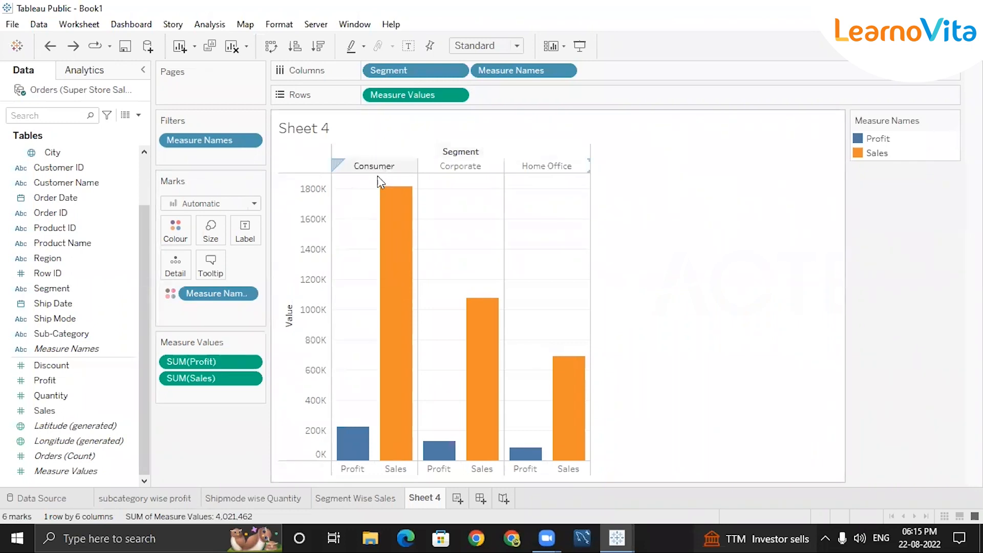
{"action": "mouse_move", "coordinate": [342, 465]}
{"action": "mouse_move", "coordinate": [395, 391]}
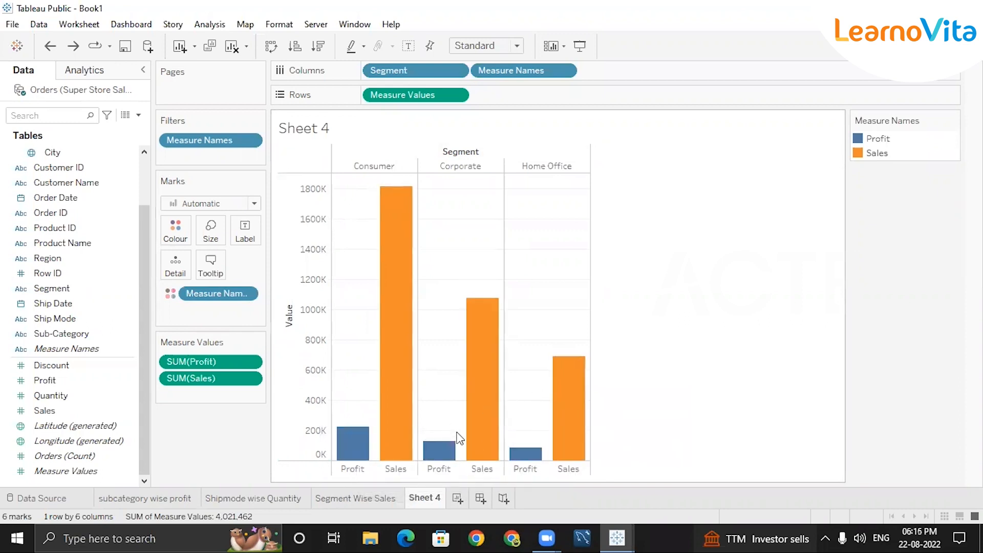
{"action": "mouse_move", "coordinate": [465, 367]}
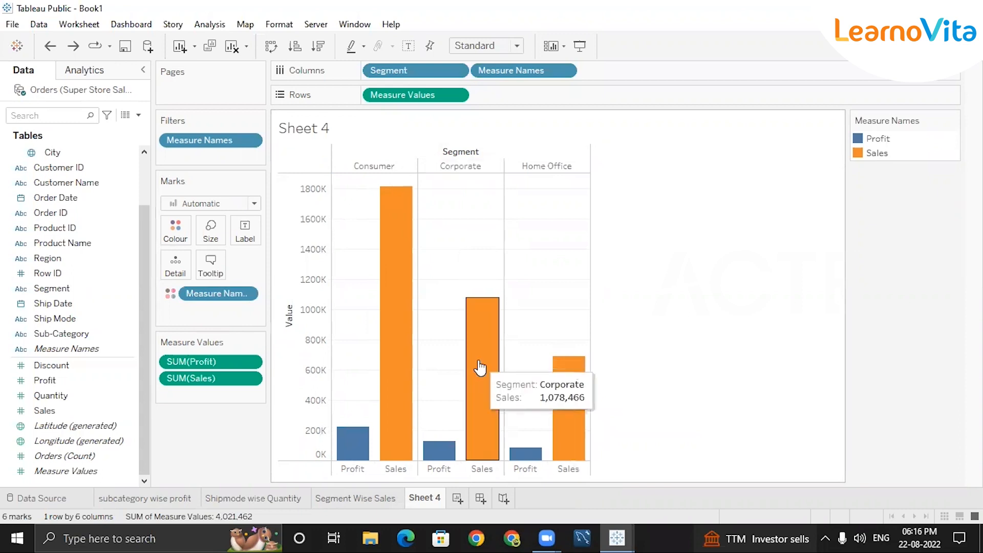
{"action": "mouse_move", "coordinate": [435, 457]}
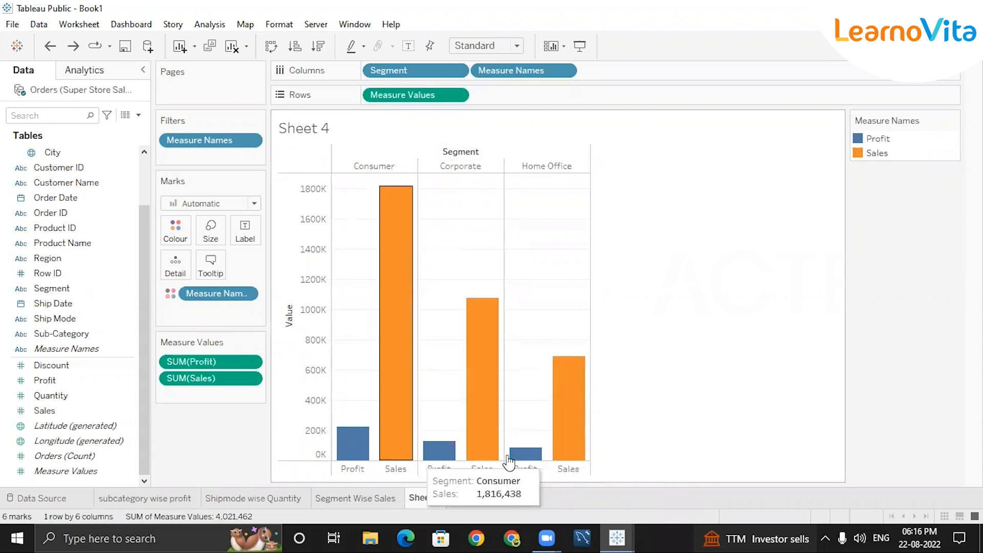
{"action": "mouse_move", "coordinate": [560, 451]}
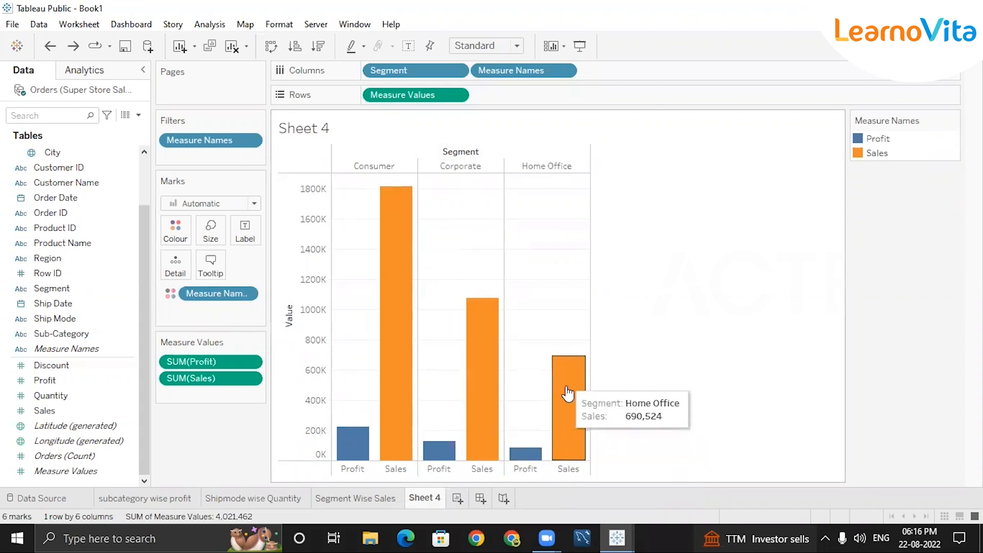
{"action": "mouse_move", "coordinate": [513, 459]}
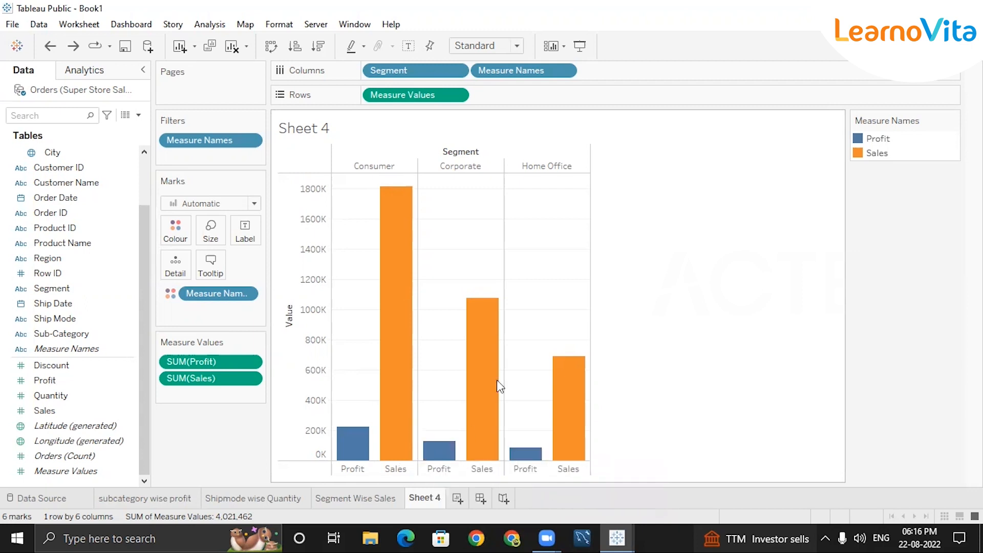
Step: Try horizontal bars for profit and sales by segment, change to stacked bars, and move Sales and Profit to columns
{"action": "left_click", "coordinate": [550, 45]}
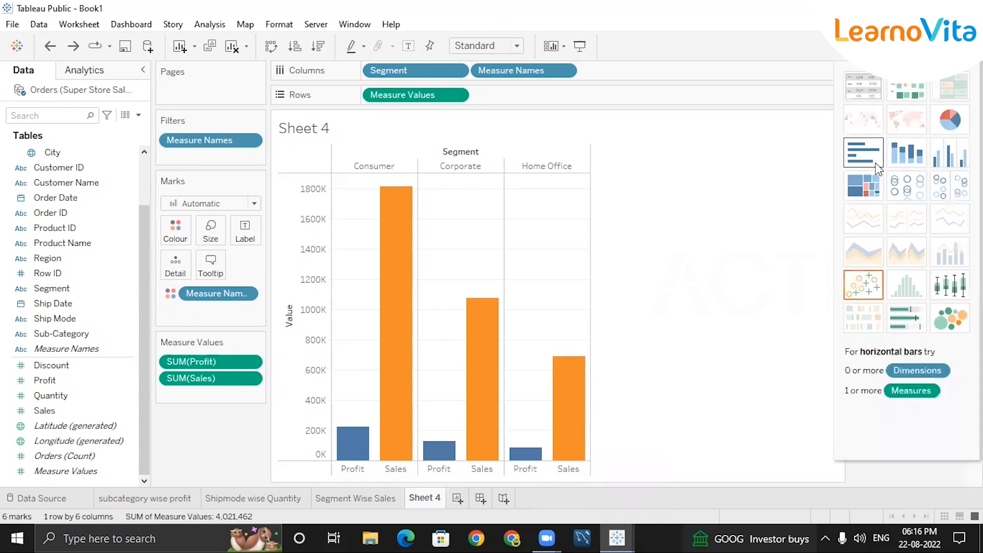
{"action": "left_click", "coordinate": [874, 165]}
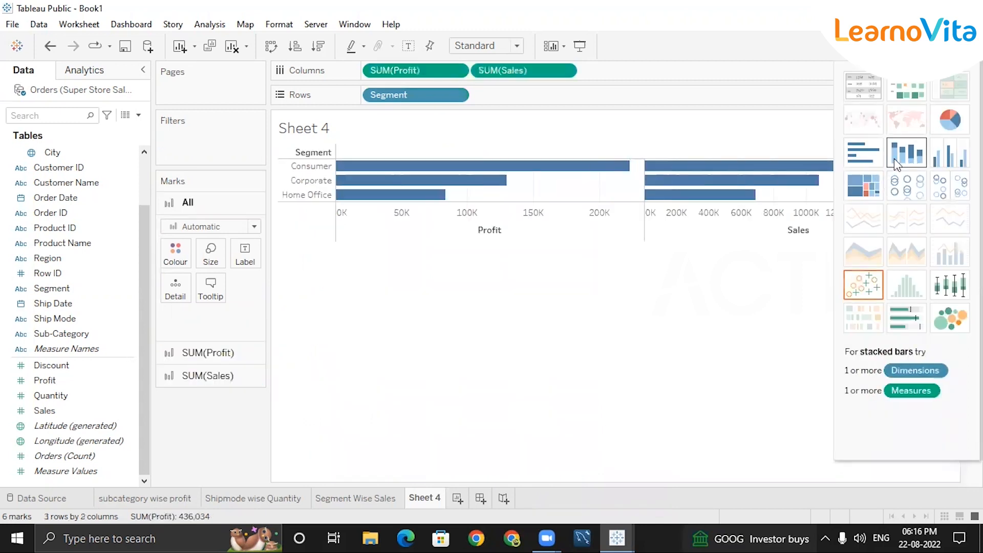
{"action": "left_click", "coordinate": [894, 159]}
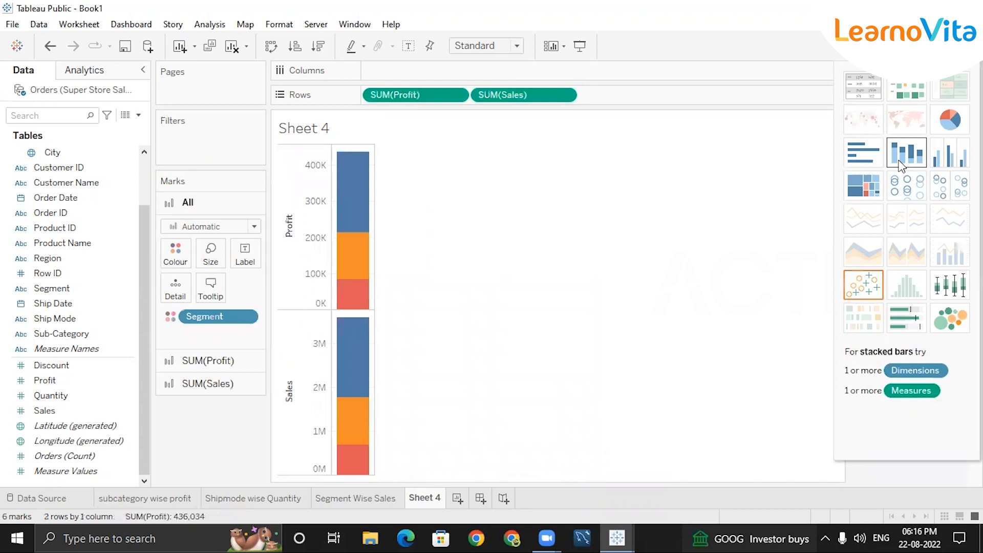
{"action": "left_click_drag", "start_coordinate": [563, 98], "coordinate": [552, 78]}
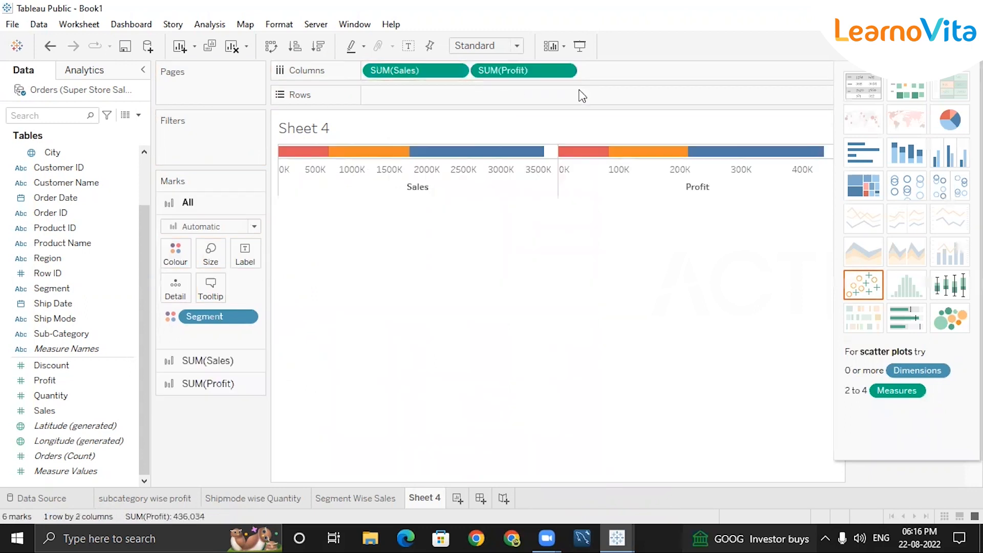
Step: Try vertical stacked bars for profit and sales, and rearrange them with Segment and Sales on columns and Profit on rows
{"action": "left_click", "coordinate": [911, 151]}
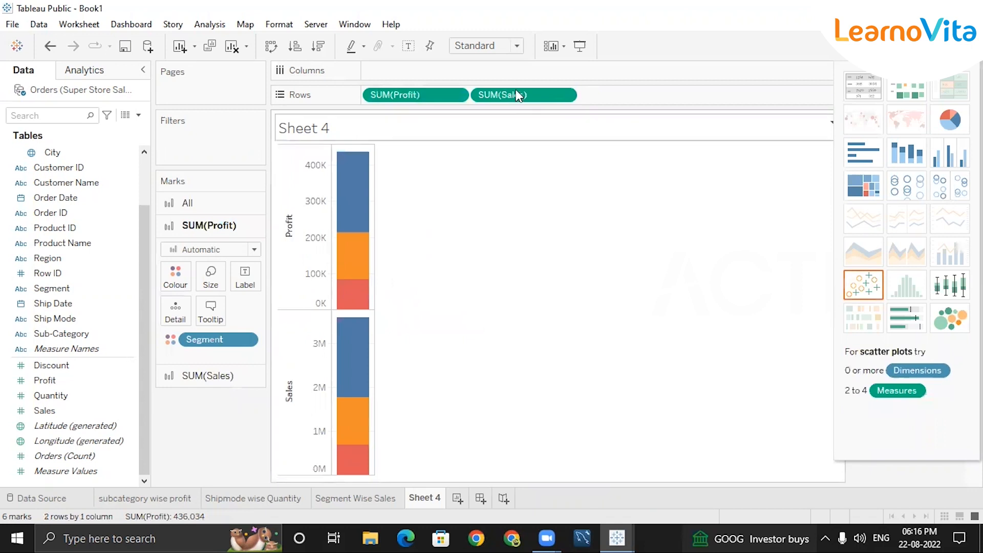
{"action": "left_click_drag", "start_coordinate": [224, 341], "coordinate": [430, 76]}
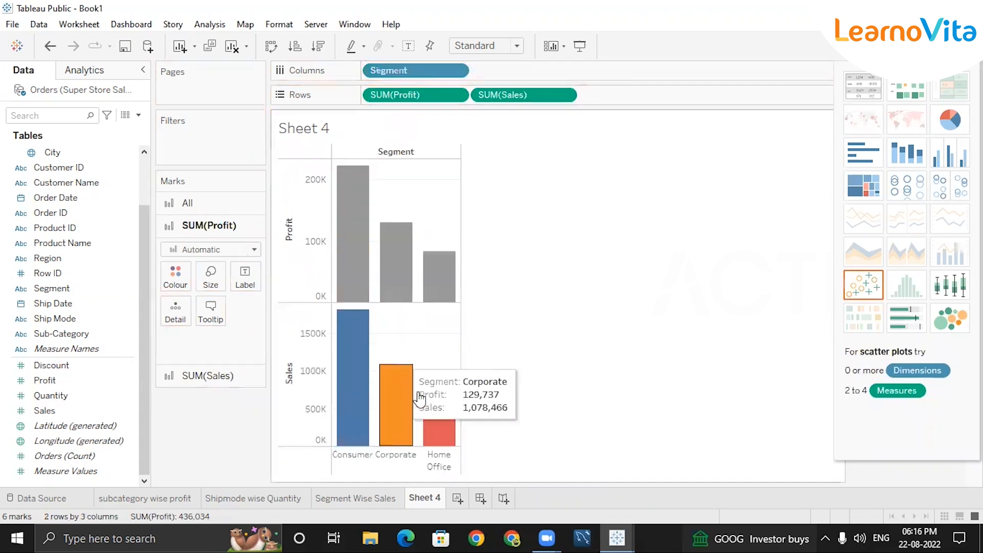
{"action": "left_click", "coordinate": [411, 281]}
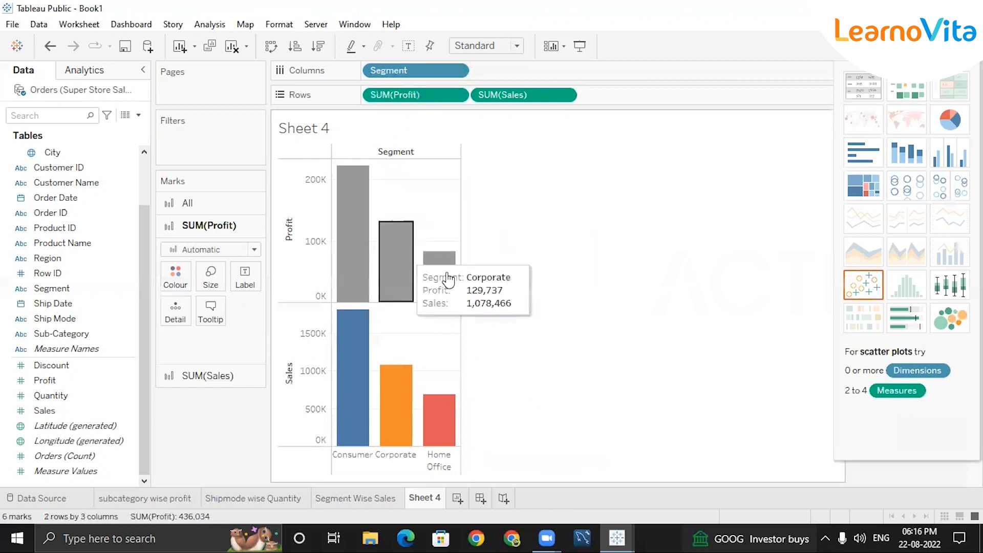
{"action": "left_click_drag", "start_coordinate": [509, 88], "coordinate": [519, 74]}
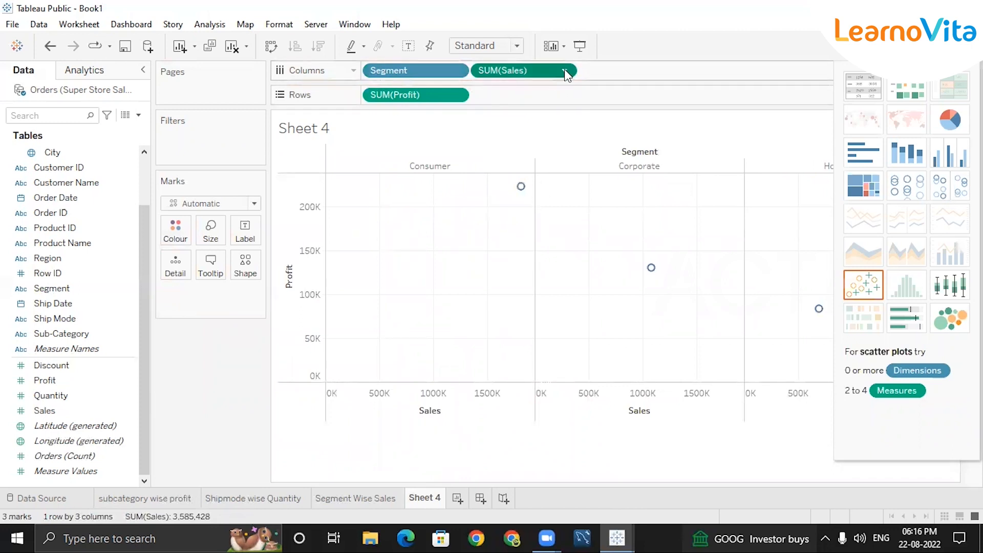
Step: Clear Sheet 4 by removing Sales and Segment from columns and Profit from rows
{"action": "left_click", "coordinate": [565, 71]}
{"action": "left_click", "coordinate": [499, 355]}
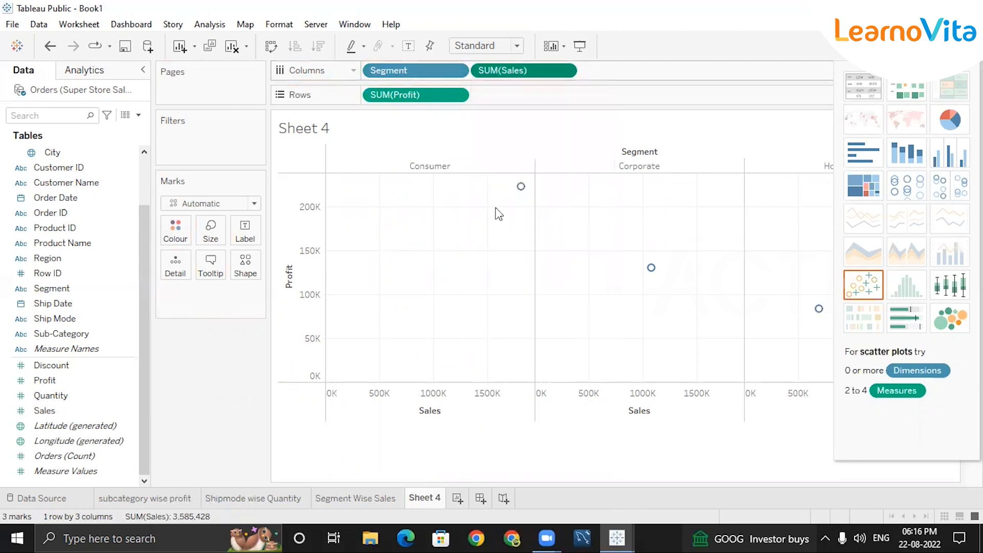
{"action": "left_click", "coordinate": [457, 70]}
{"action": "left_click", "coordinate": [411, 333]}
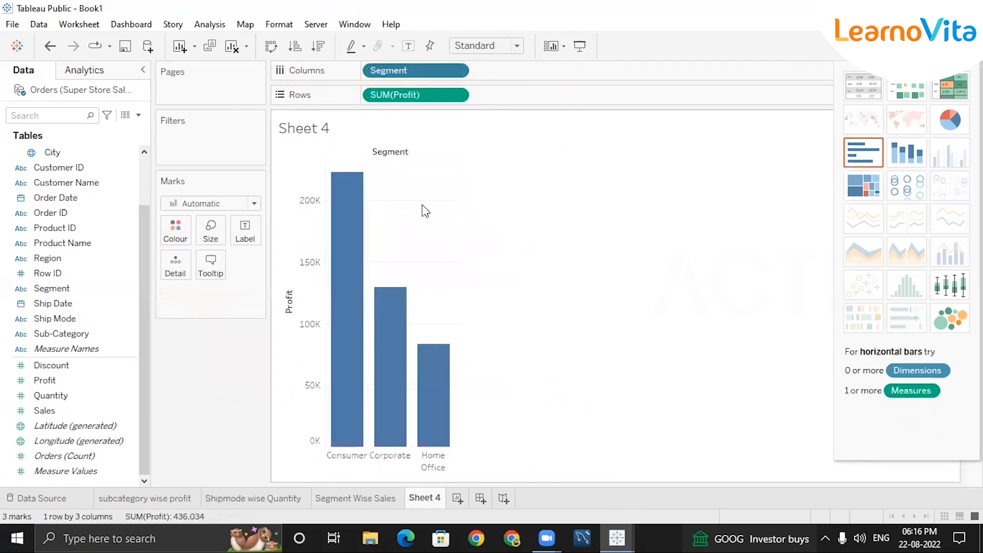
{"action": "left_click", "coordinate": [457, 95]}
{"action": "left_click", "coordinate": [428, 374]}
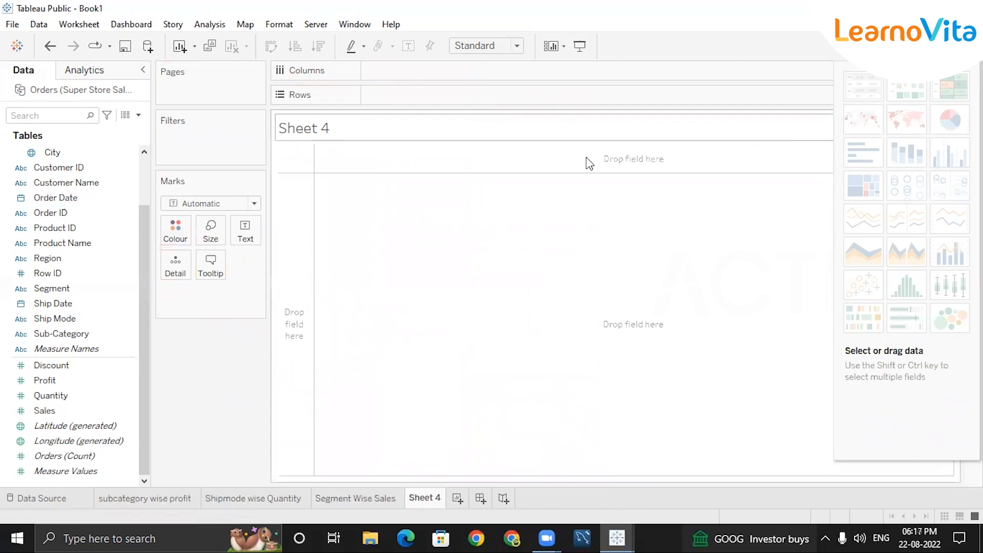
Step: Create a symbol map of the Country field on Sheet 4, with the marks sized by Profit
{"action": "left_click", "coordinate": [49, 335]}
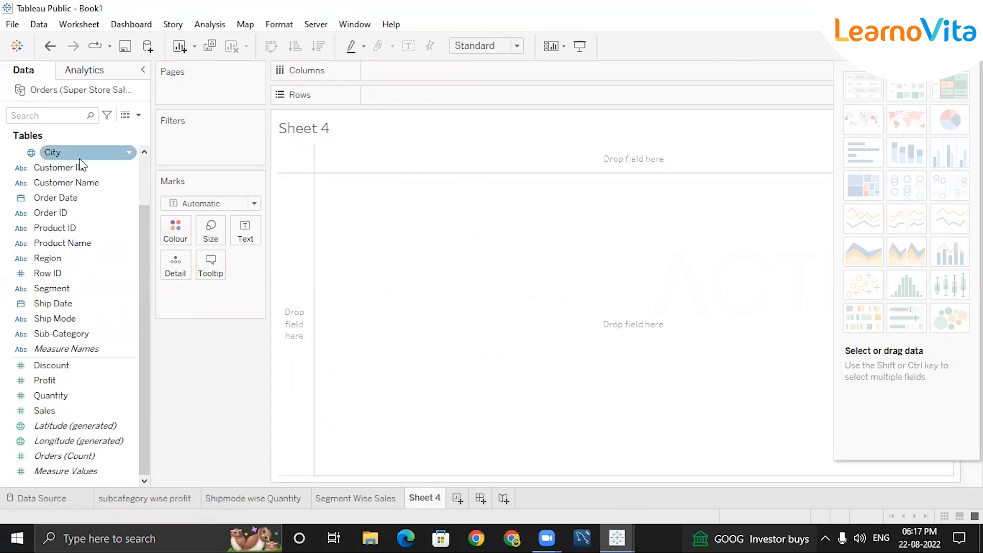
{"action": "left_click_drag", "start_coordinate": [143, 276], "coordinate": [143, 201]}
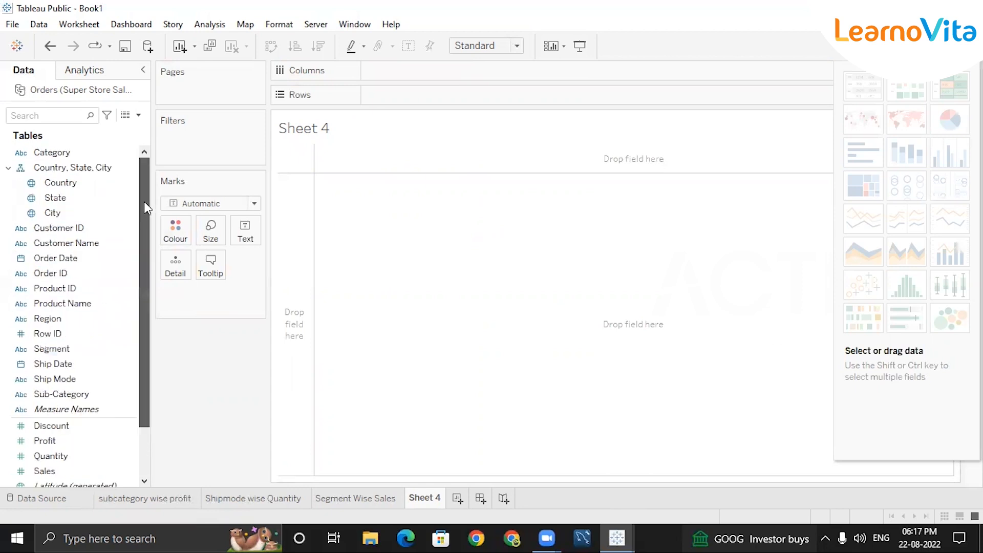
{"action": "left_click", "coordinate": [75, 187]}
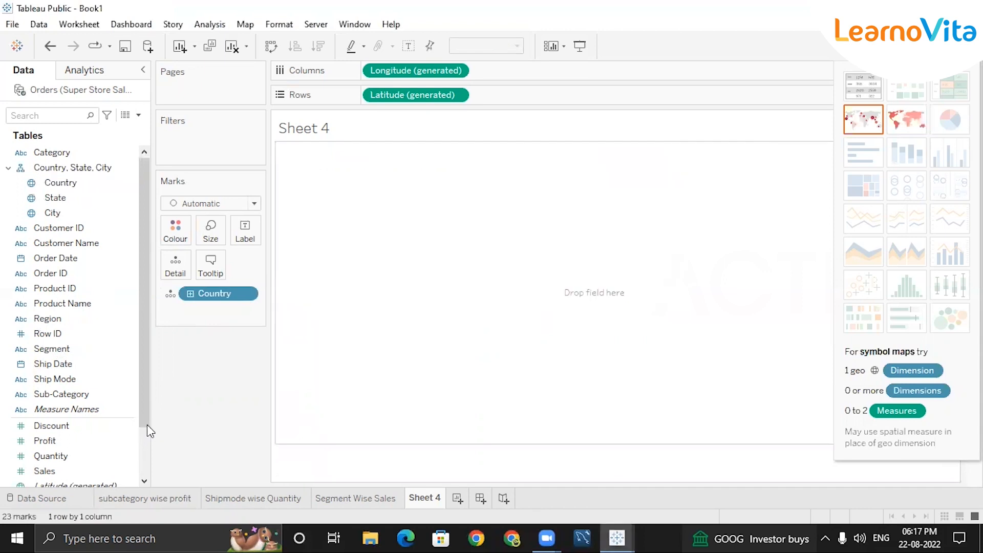
{"action": "scroll", "coordinate": [128, 441], "scroll_direction": "down", "scroll_amount": 2}
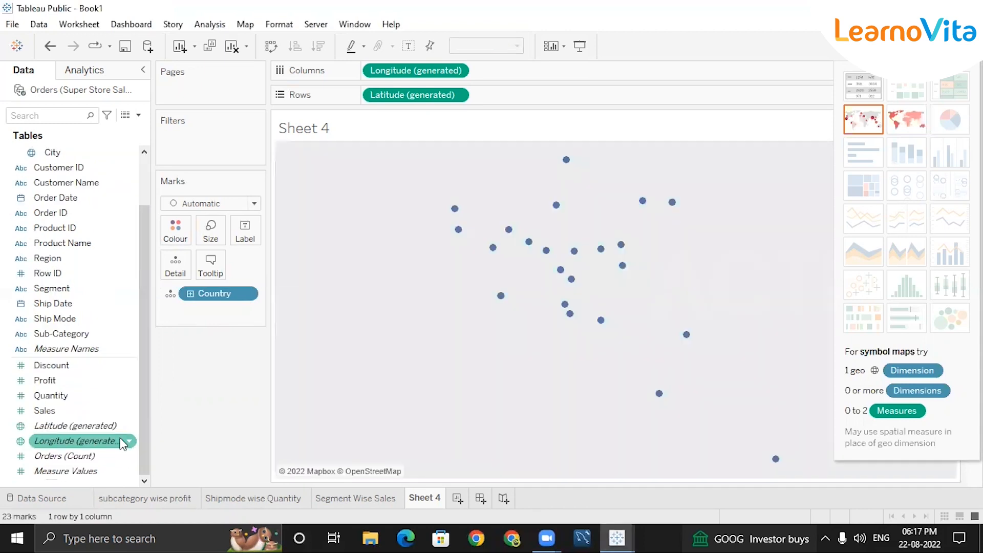
{"action": "left_click", "coordinate": [53, 381]}
{"action": "double_click", "coordinate": [53, 381]}
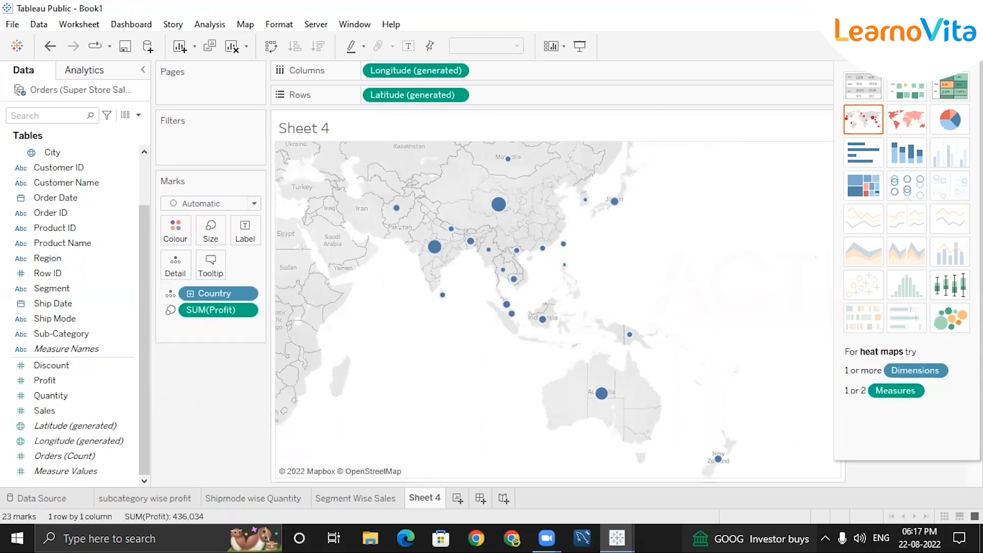
Step: Examine the symbol map's size legend and the profit marks for China, India and Australia
{"action": "left_click", "coordinate": [950, 46]}
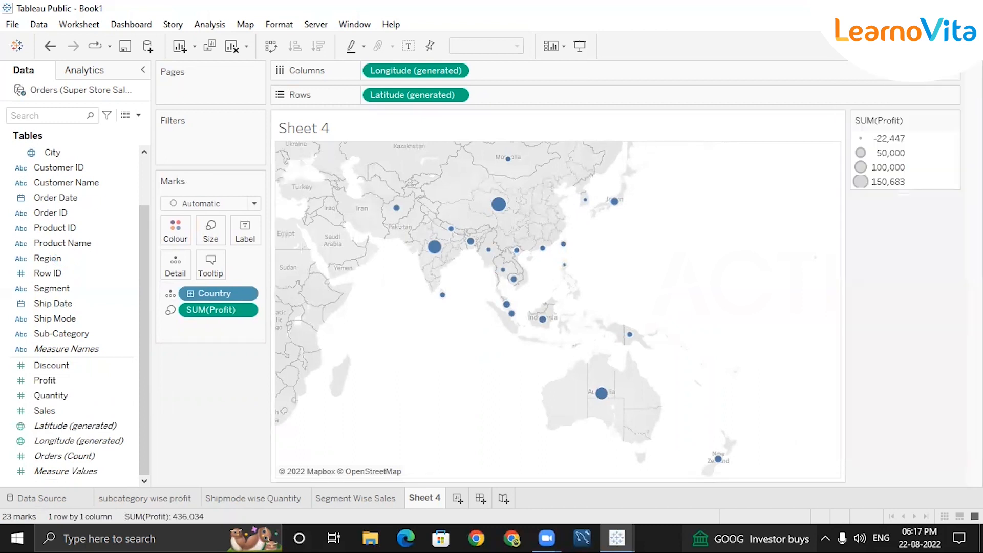
{"action": "left_click", "coordinate": [951, 47]}
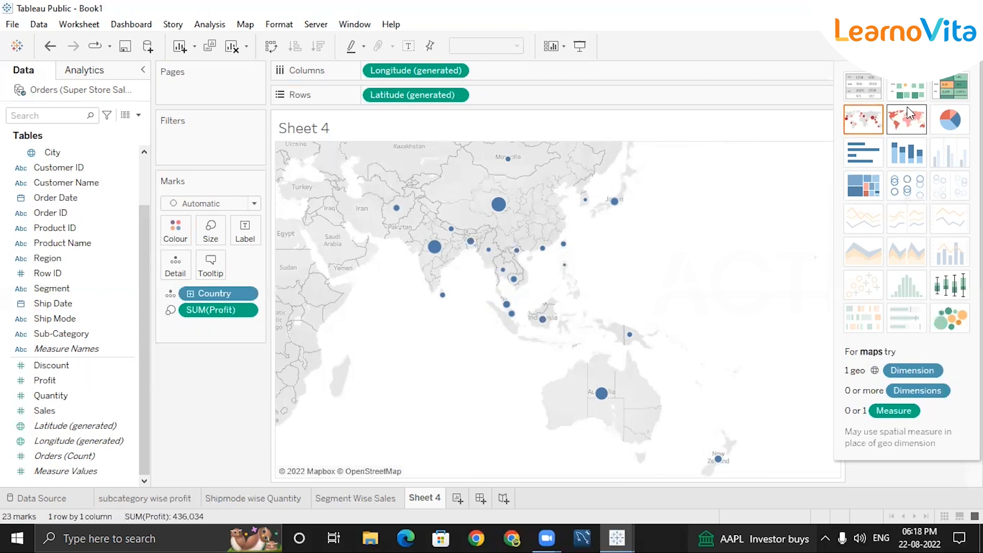
{"action": "left_click", "coordinate": [945, 46]}
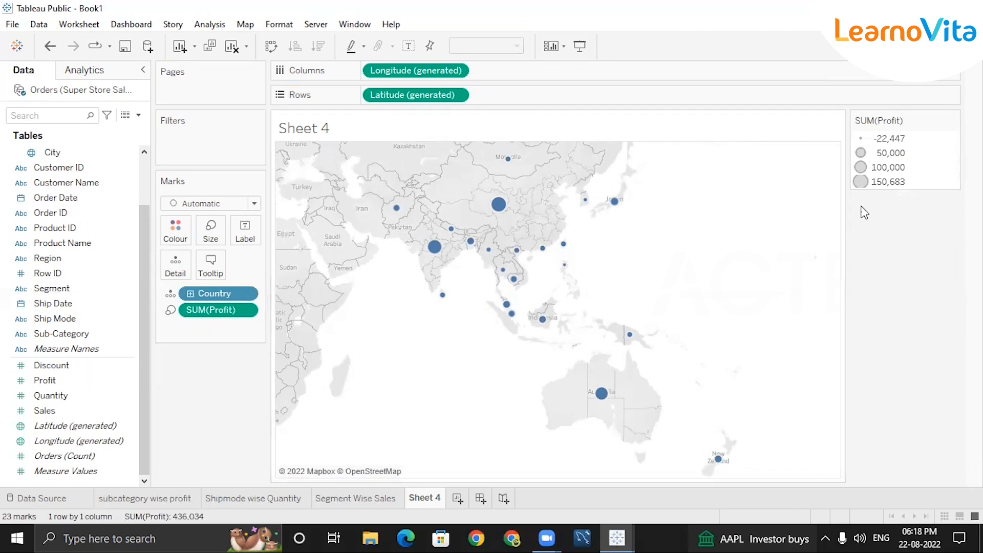
{"action": "mouse_move", "coordinate": [443, 250]}
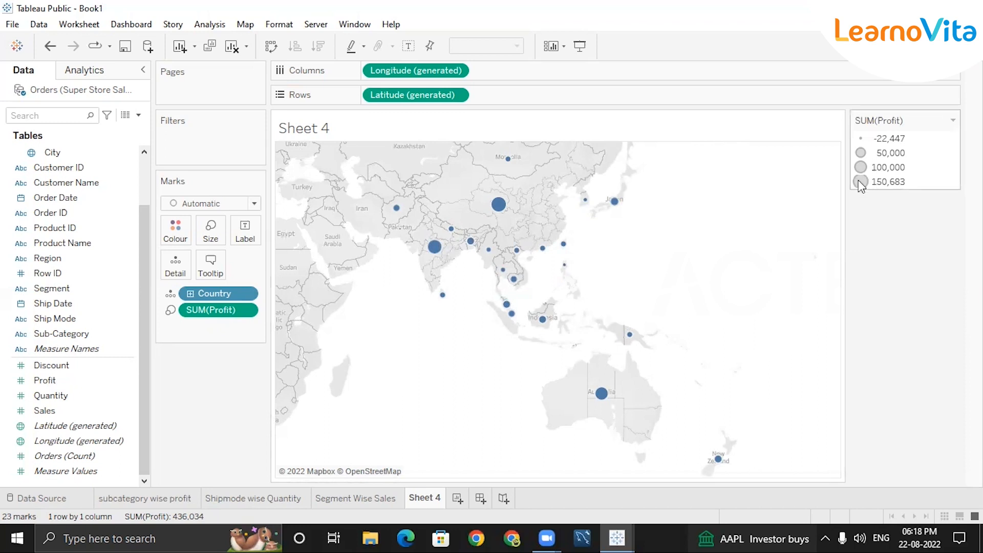
{"action": "mouse_move", "coordinate": [499, 204]}
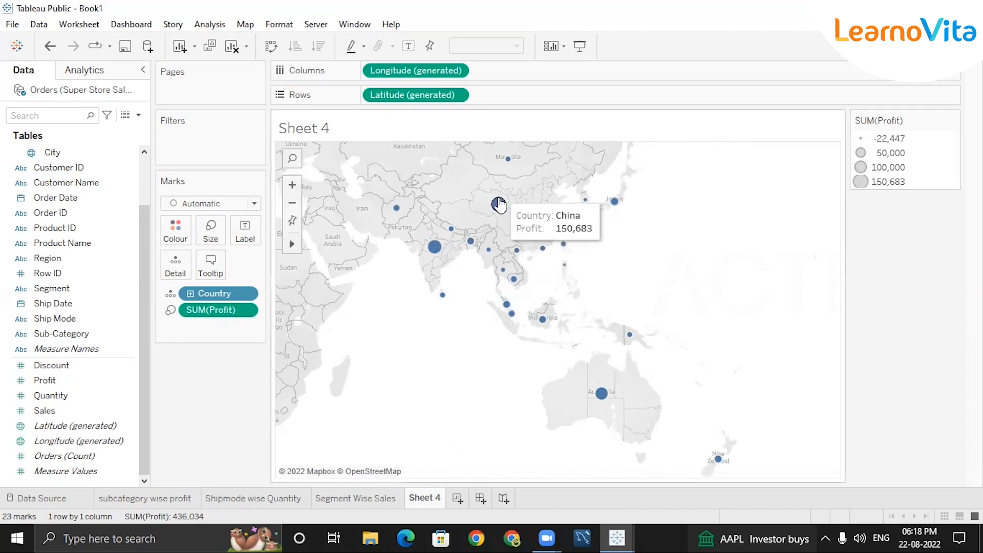
{"action": "mouse_move", "coordinate": [605, 401]}
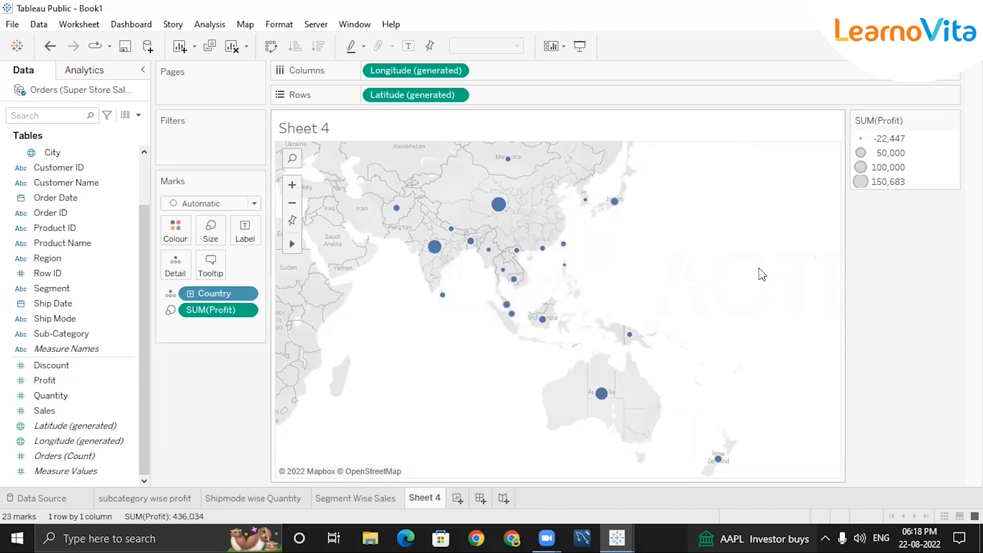
{"action": "left_click", "coordinate": [292, 185]}
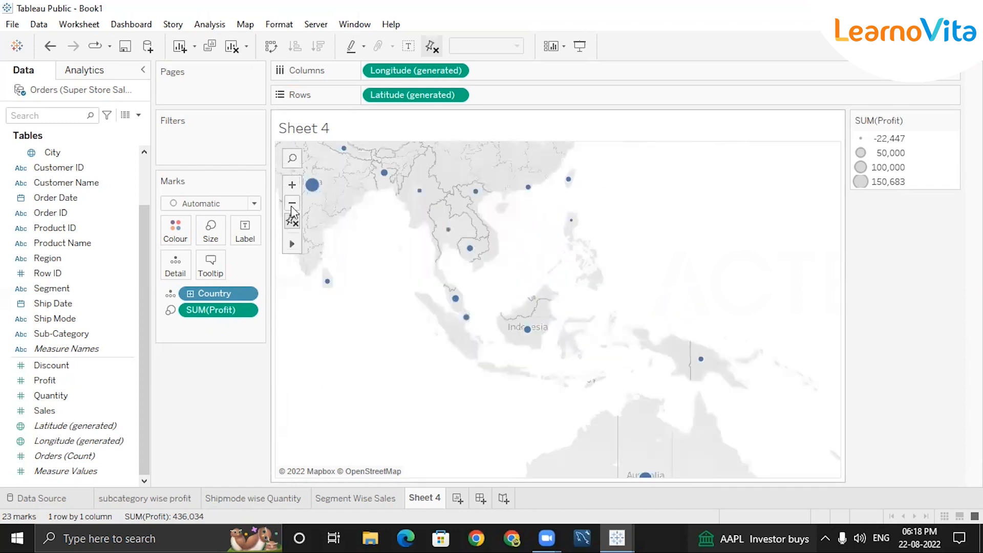
{"action": "left_click", "coordinate": [292, 205]}
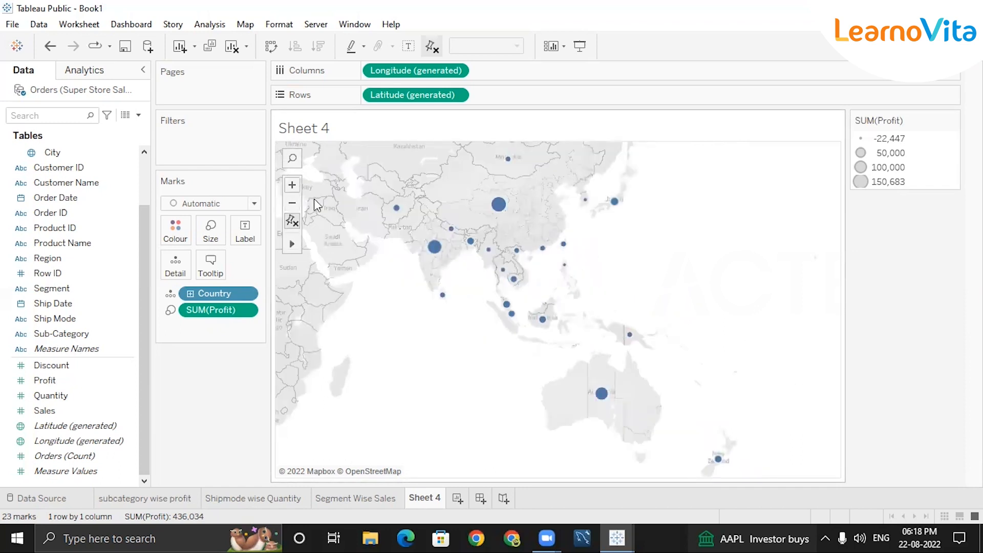
{"action": "scroll", "coordinate": [635, 268], "scroll_direction": "up", "scroll_amount": 1}
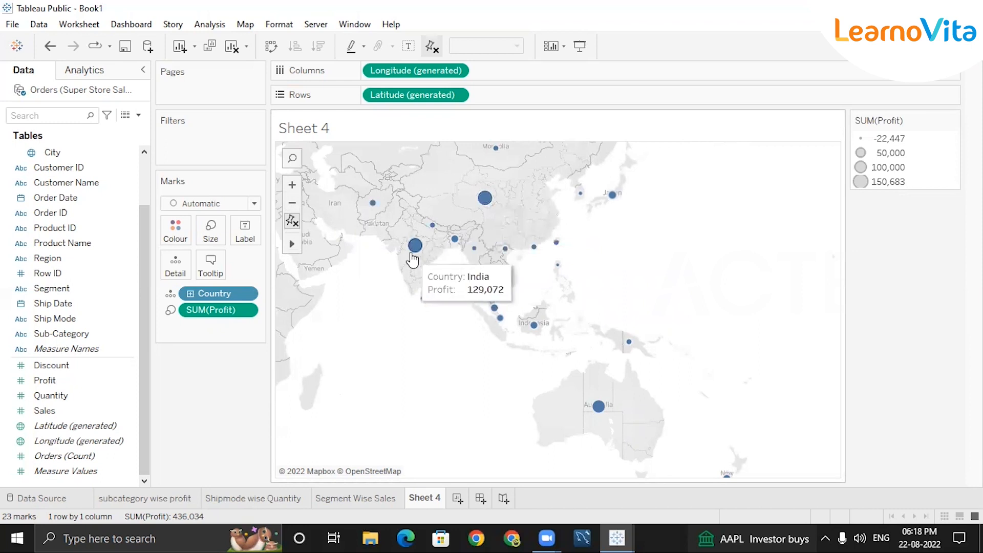
{"action": "mouse_move", "coordinate": [606, 410]}
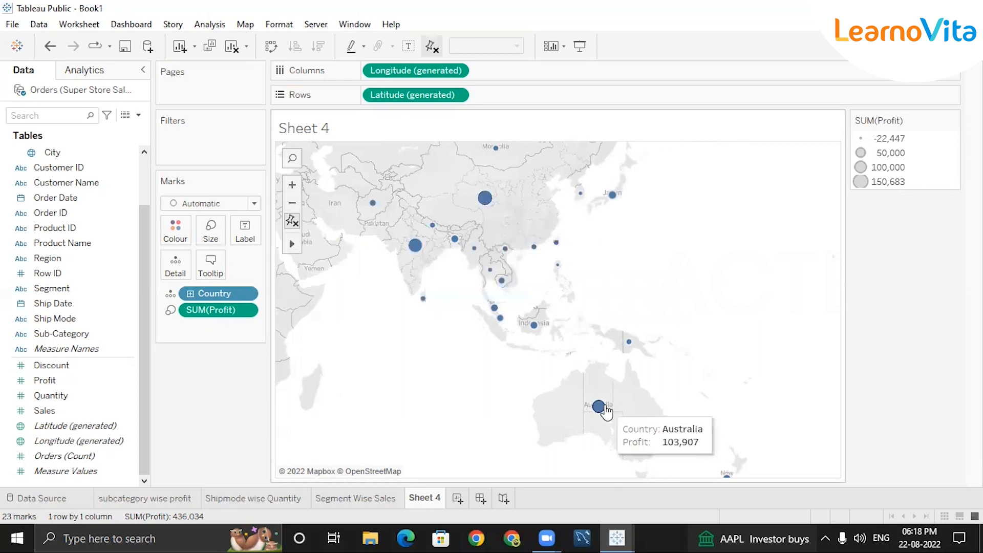
{"action": "mouse_move", "coordinate": [423, 250]}
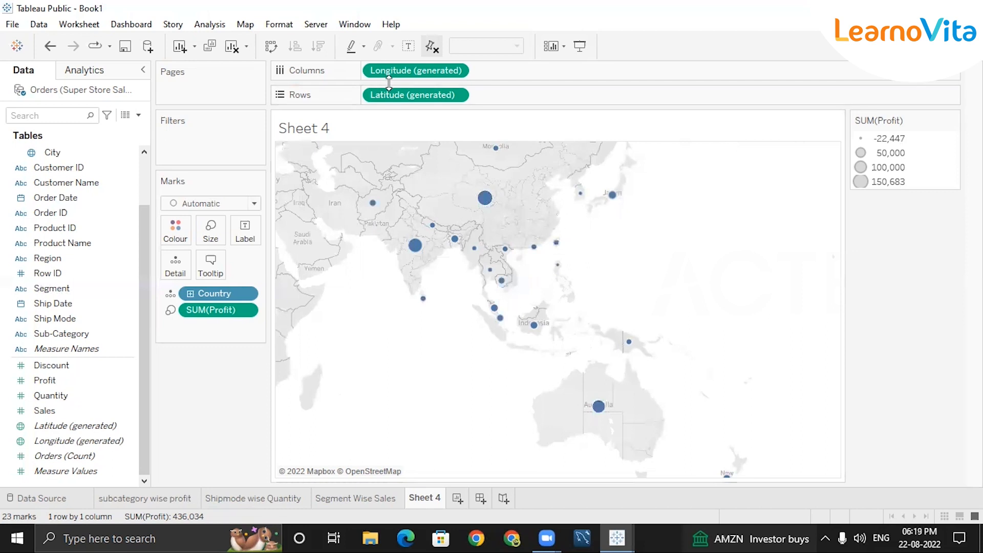
Step: Convert the symbol map into a filled map that colours each country by Profit
{"action": "left_click", "coordinate": [945, 46]}
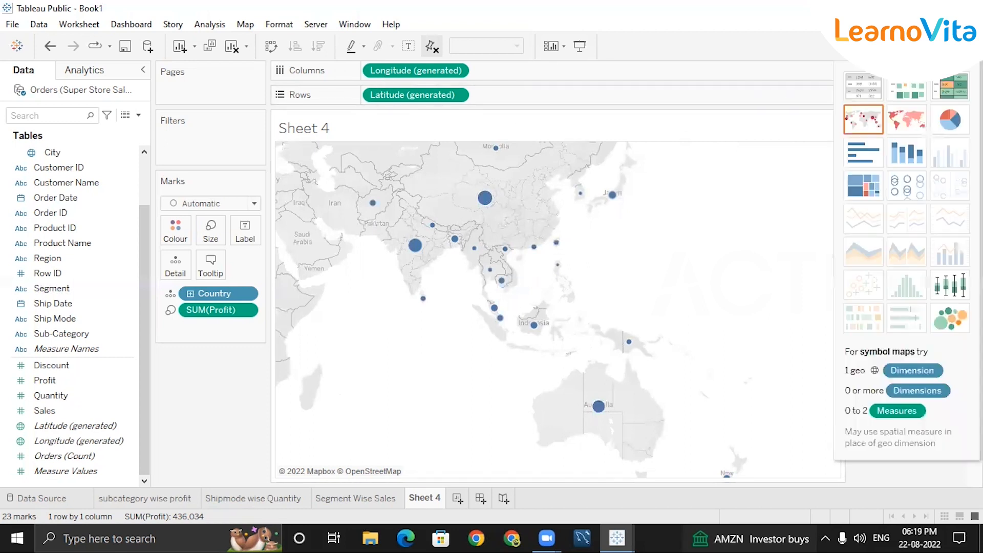
{"action": "left_click", "coordinate": [907, 123]}
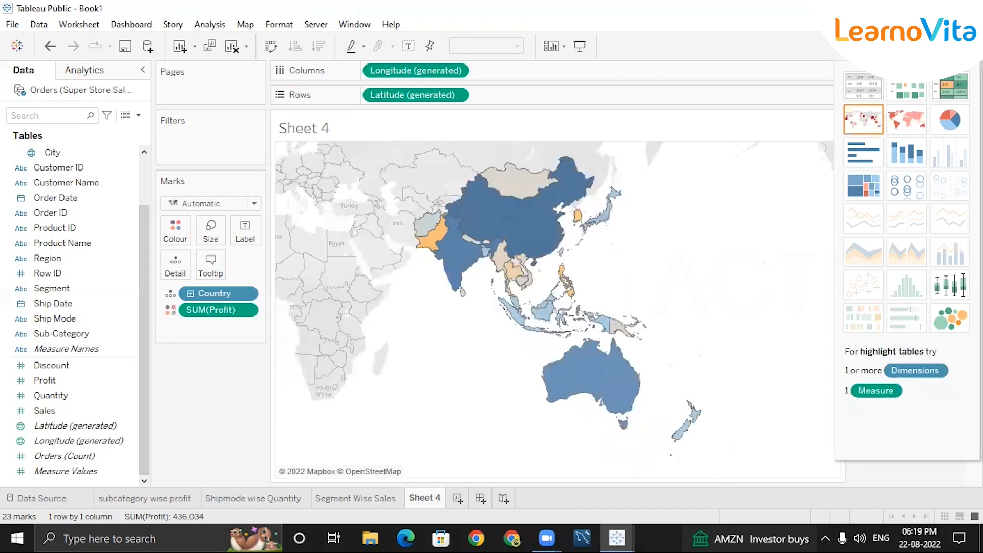
{"action": "left_click", "coordinate": [958, 45]}
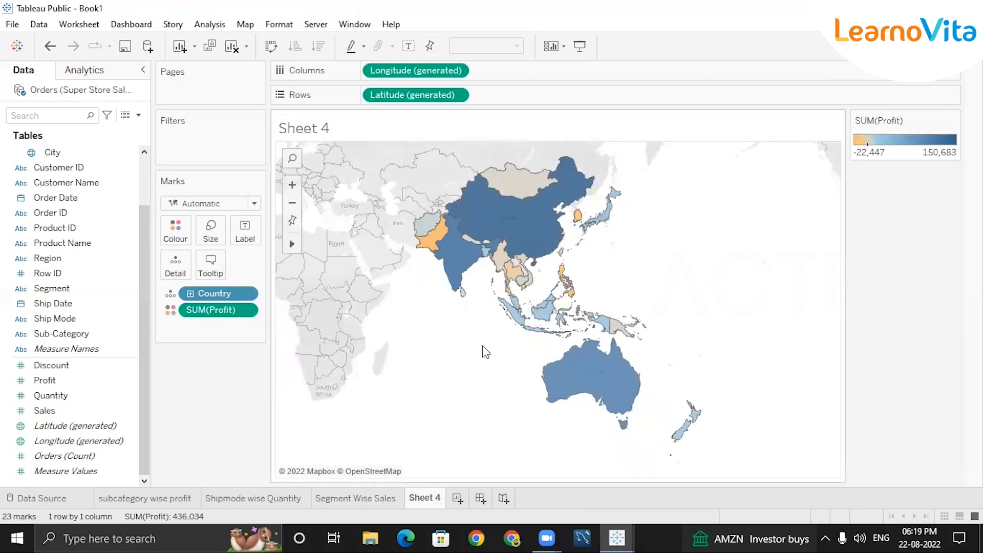
Step: Examine the filled map's profit colours across the countries, including Pakistan and China, and review the recommended chart types
{"action": "mouse_move", "coordinate": [465, 225]}
{"action": "scroll", "coordinate": [579, 288], "scroll_direction": "up", "scroll_amount": 1}
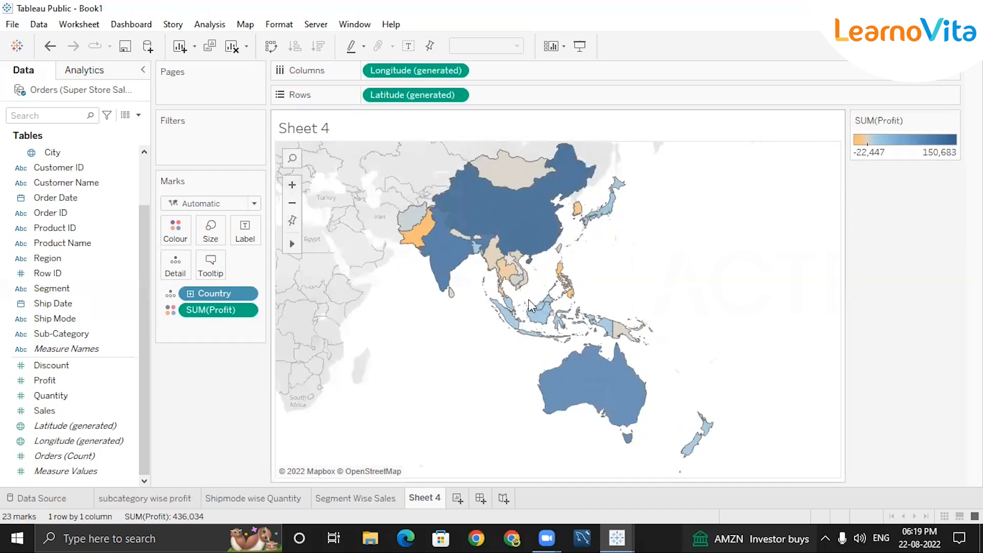
{"action": "scroll", "coordinate": [528, 299], "scroll_direction": "up", "scroll_amount": 1}
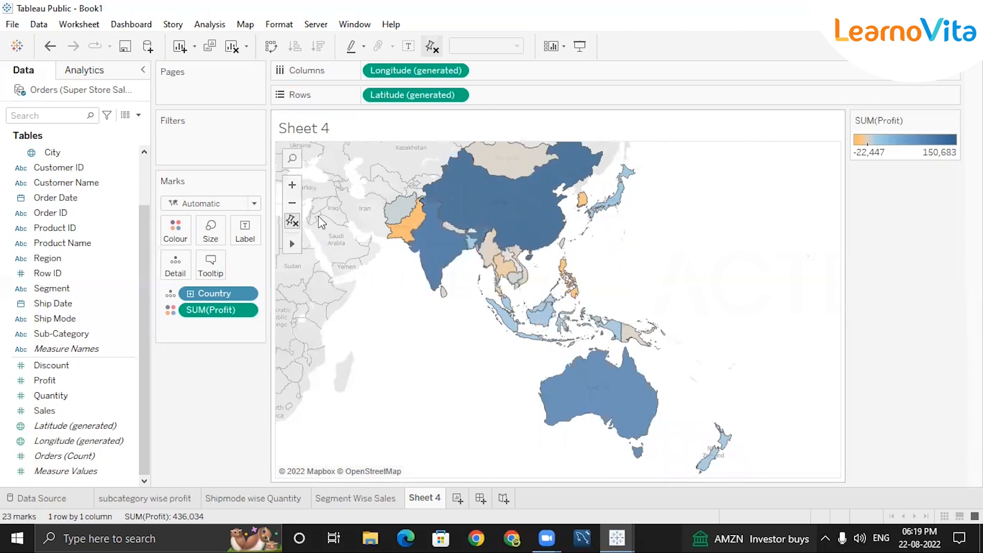
{"action": "scroll", "coordinate": [600, 315], "scroll_direction": "down", "scroll_amount": 2}
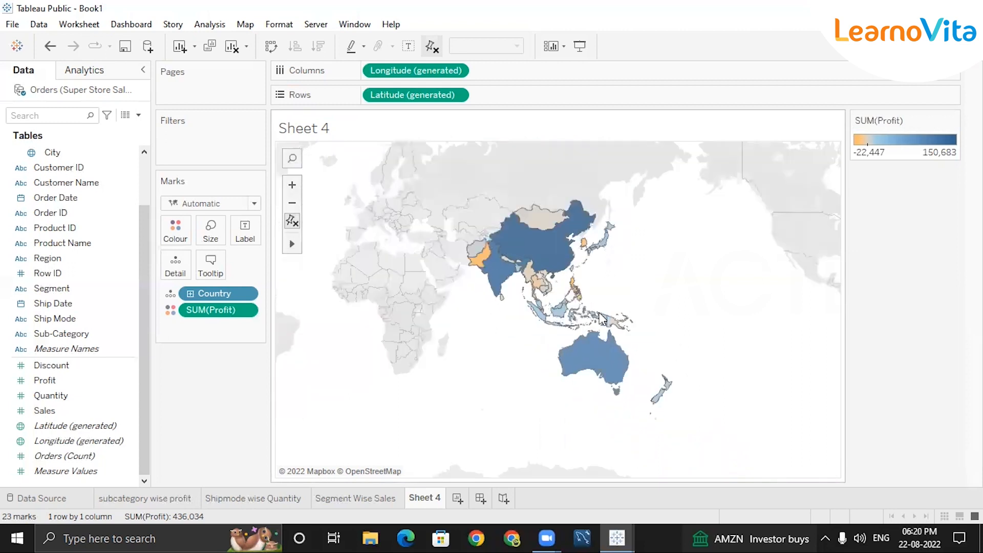
{"action": "scroll", "coordinate": [600, 318], "scroll_direction": "up", "scroll_amount": 3}
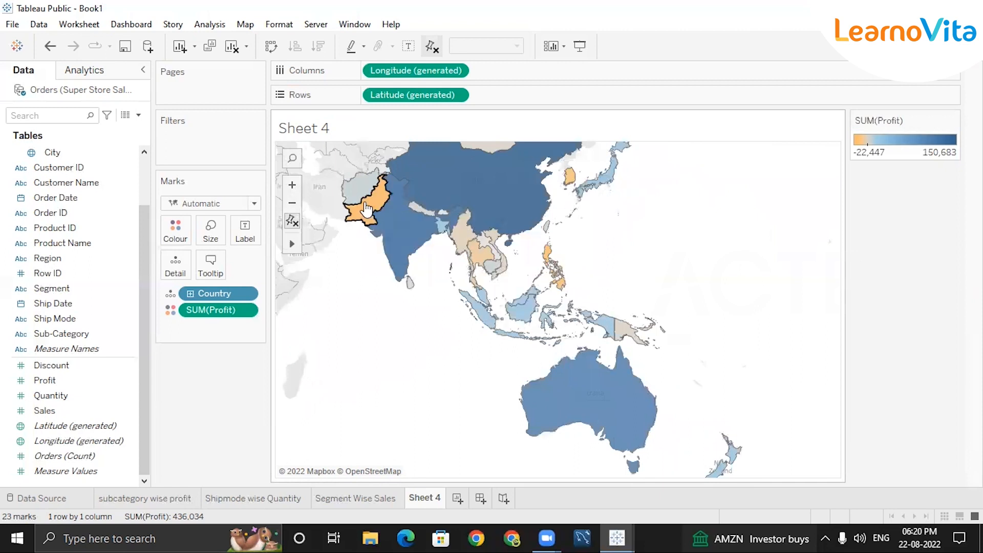
{"action": "mouse_move", "coordinate": [369, 217]}
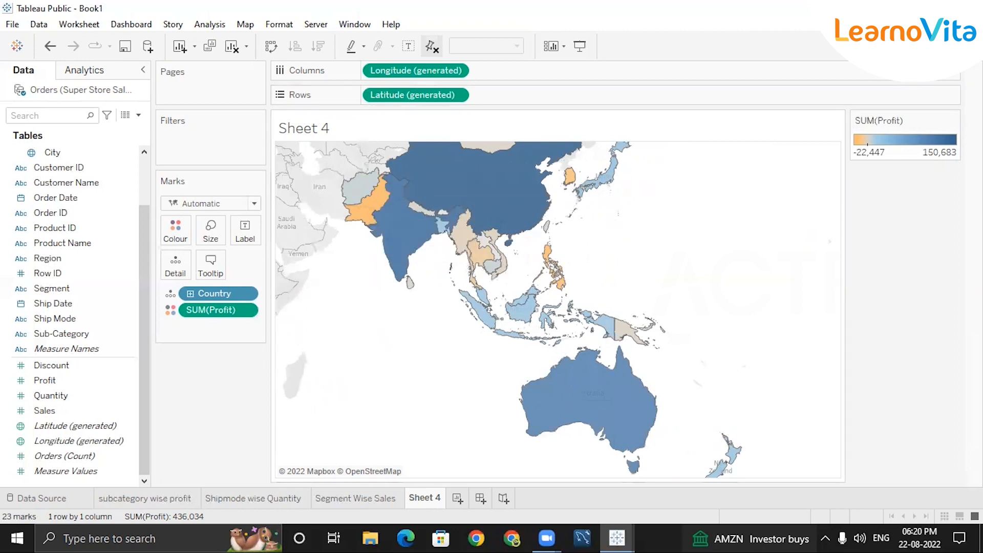
{"action": "left_click", "coordinate": [943, 46]}
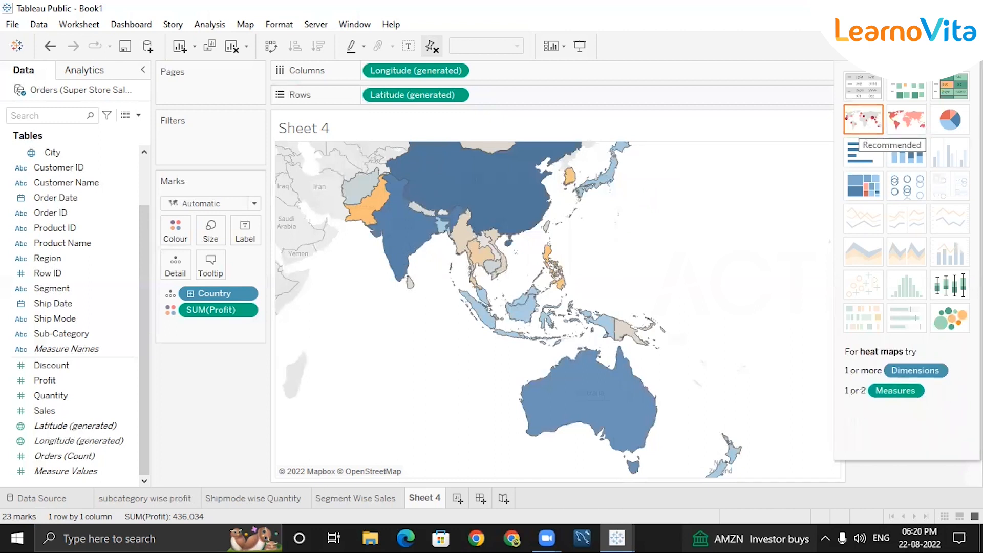
{"action": "left_click", "coordinate": [943, 46]}
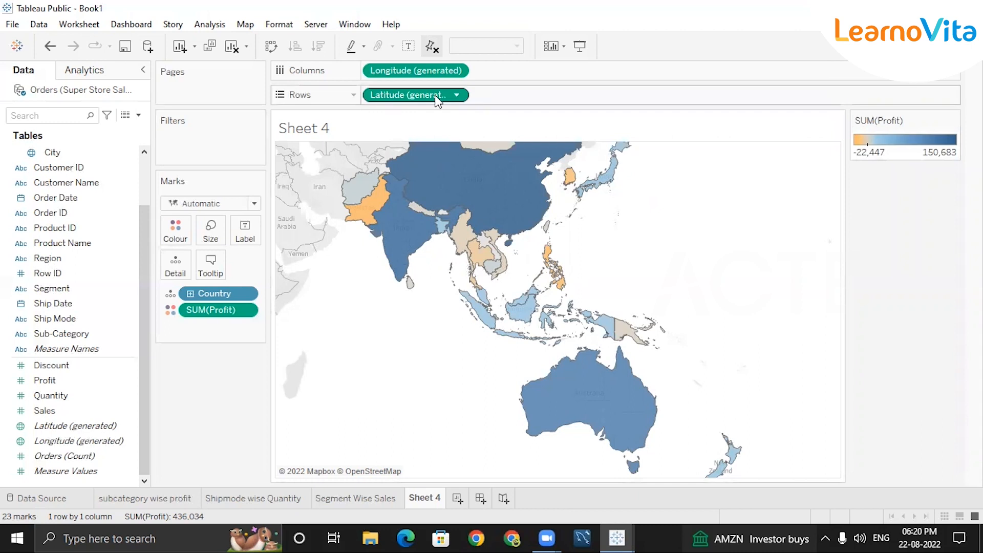
{"action": "scroll", "coordinate": [496, 252], "scroll_direction": "down", "scroll_amount": 1}
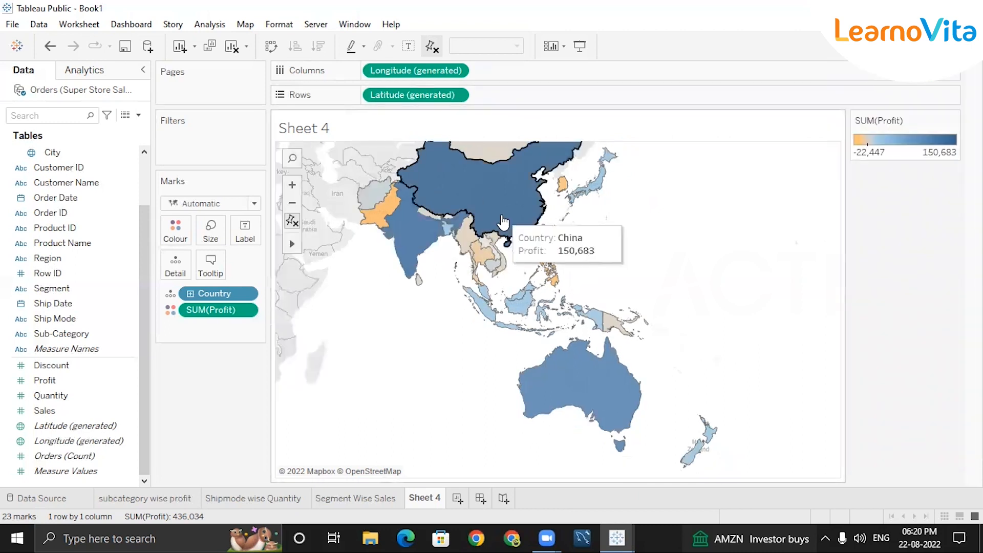
Step: Rename Sheet 4 as Countrywise Profit
{"action": "double_click", "coordinate": [313, 131]}
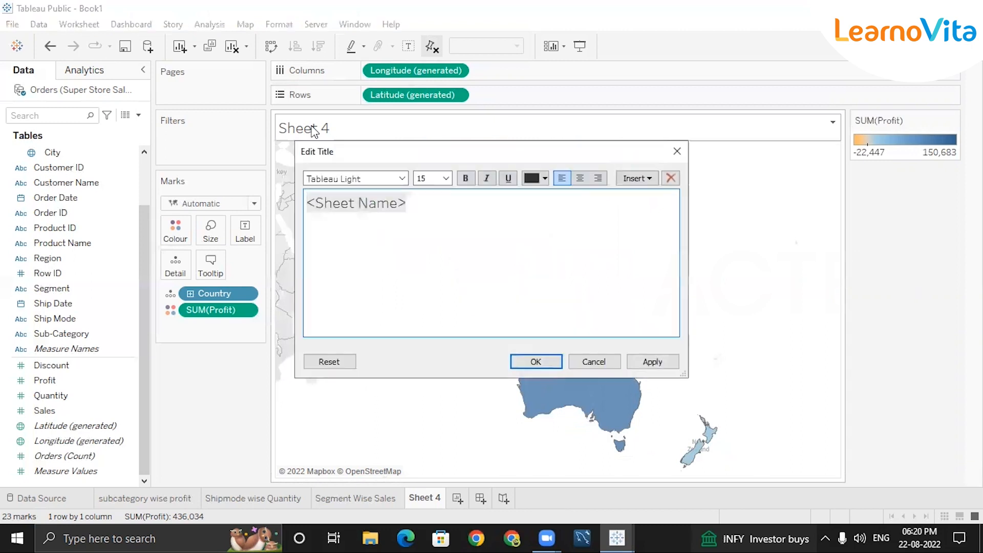
{"action": "left_click", "coordinate": [676, 151]}
{"action": "double_click", "coordinate": [419, 496]}
{"action": "type", "text": "Countrywise "}
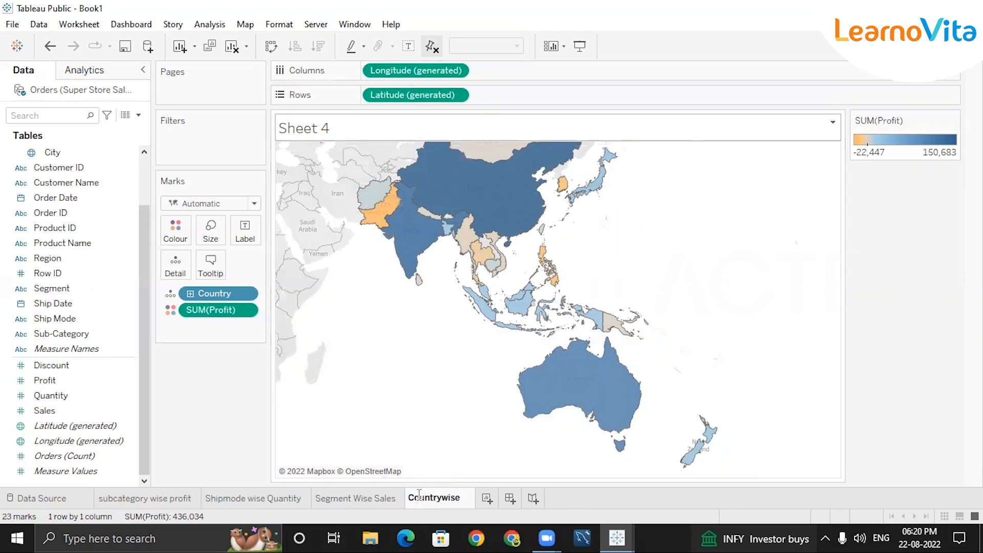
{"action": "type", "text": "Profit"}
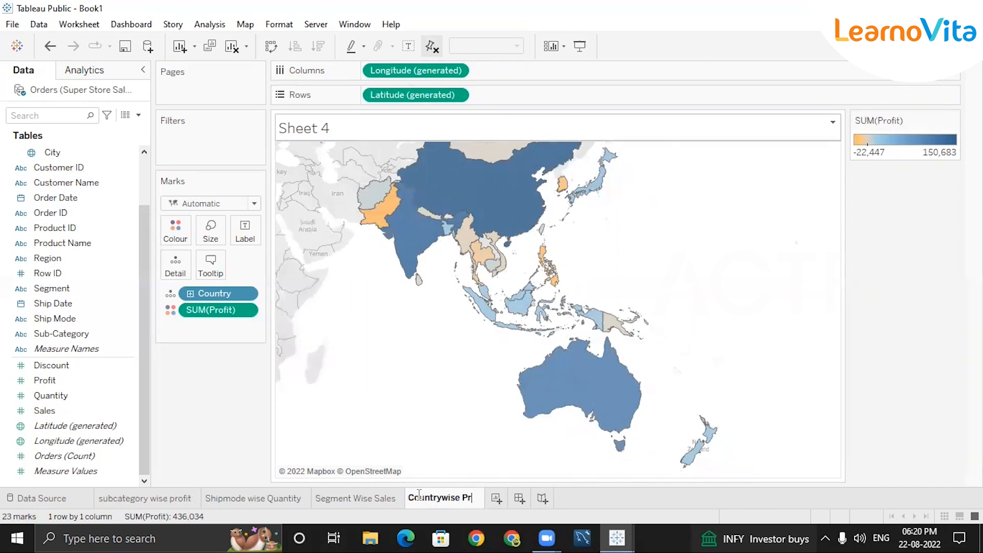
{"action": "key", "text": "Return"}
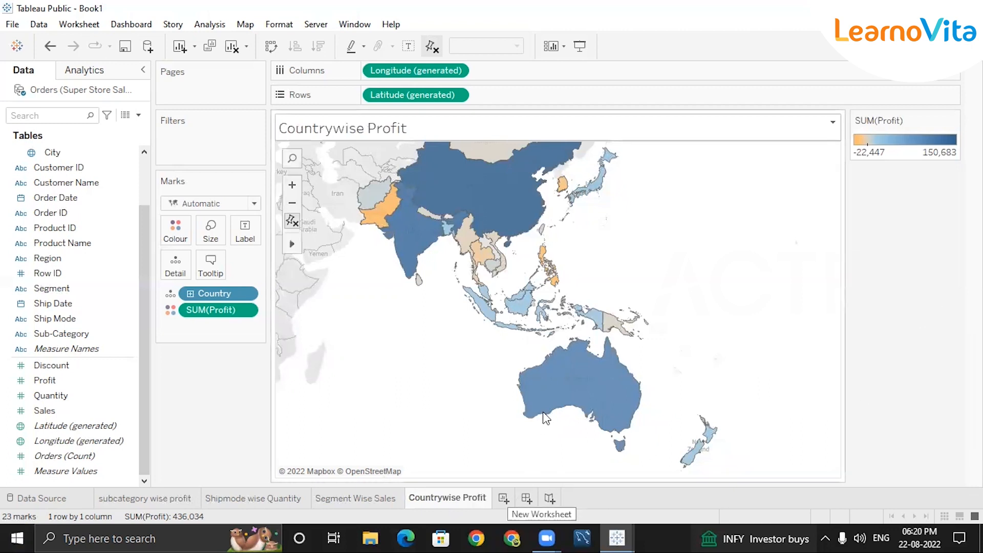
Step: Review the recommended chart types for the profit map, including the field requirements for symbol maps and filled maps
{"action": "scroll", "coordinate": [551, 431], "scroll_direction": "up", "scroll_amount": 2}
{"action": "scroll", "coordinate": [567, 423], "scroll_direction": "down", "scroll_amount": 1}
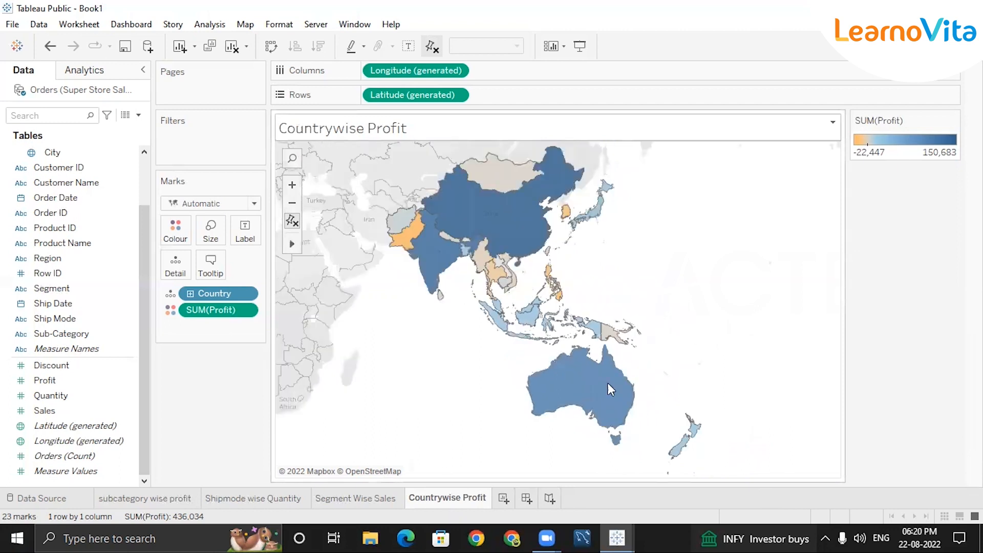
{"action": "key", "text": "ctrl+1"}
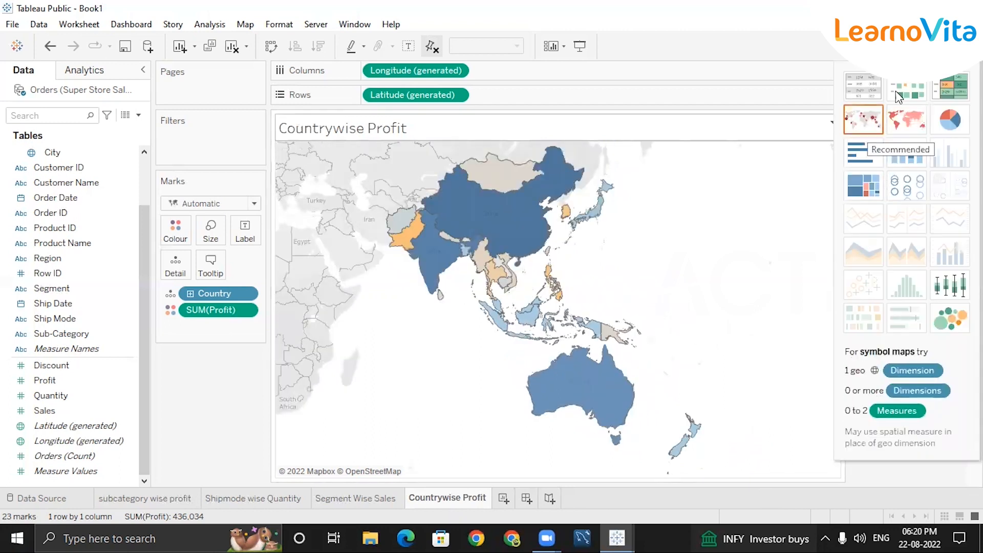
{"action": "key", "text": "ctrl+1"}
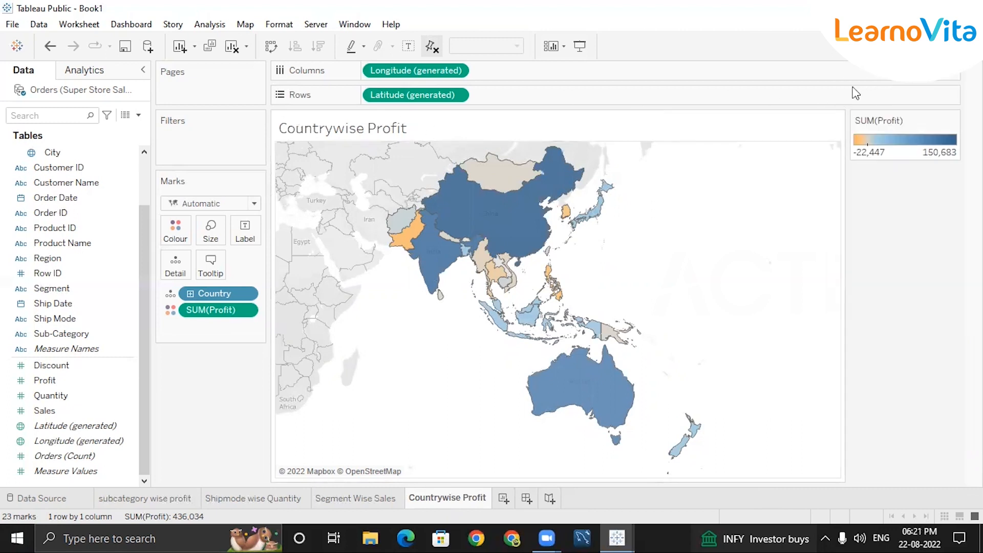
{"action": "key", "text": "ctrl+1"}
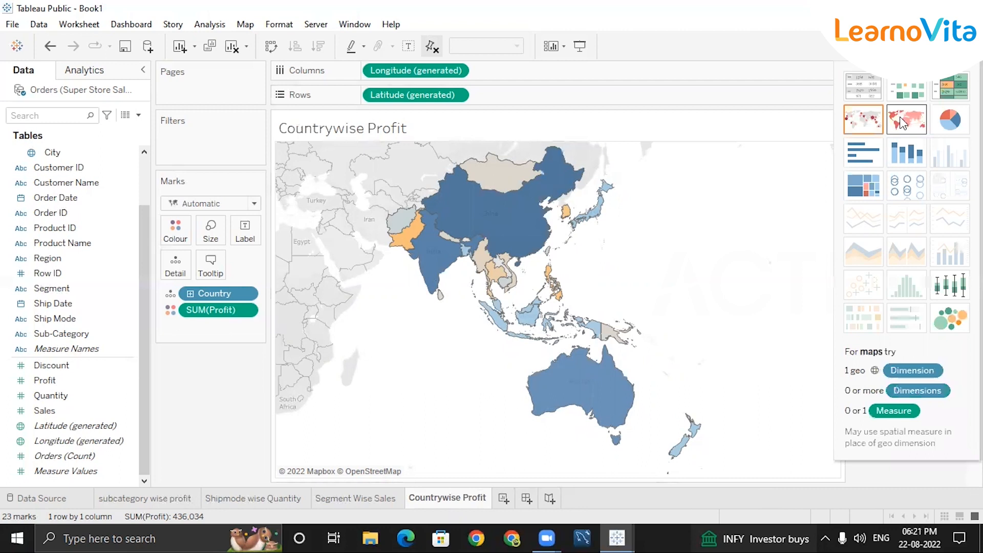
{"action": "key", "text": "ctrl+1"}
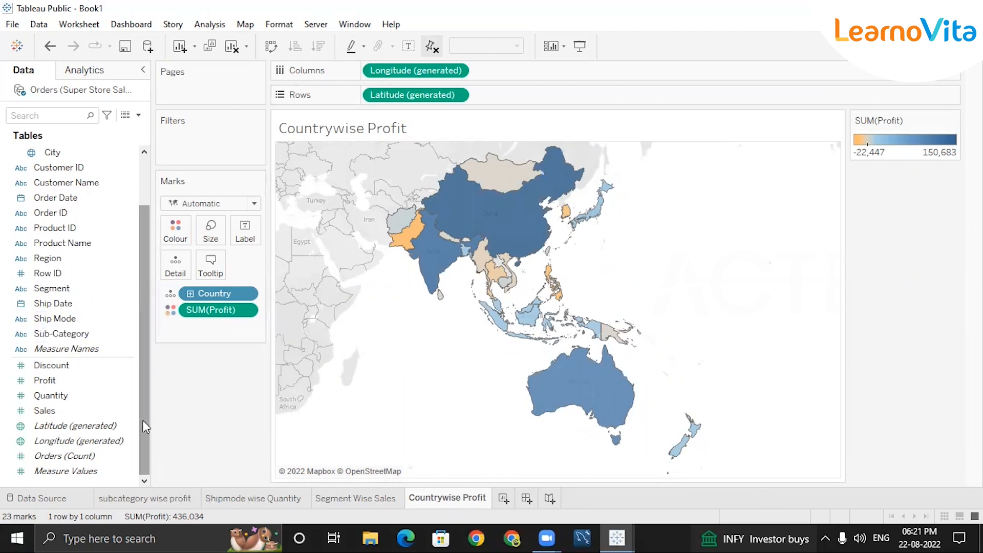
Step: Add Sales to the country map and convert it to a symbol map with marks sized by Profit
{"action": "left_click", "coordinate": [72, 411]}
{"action": "double_click", "coordinate": [72, 410]}
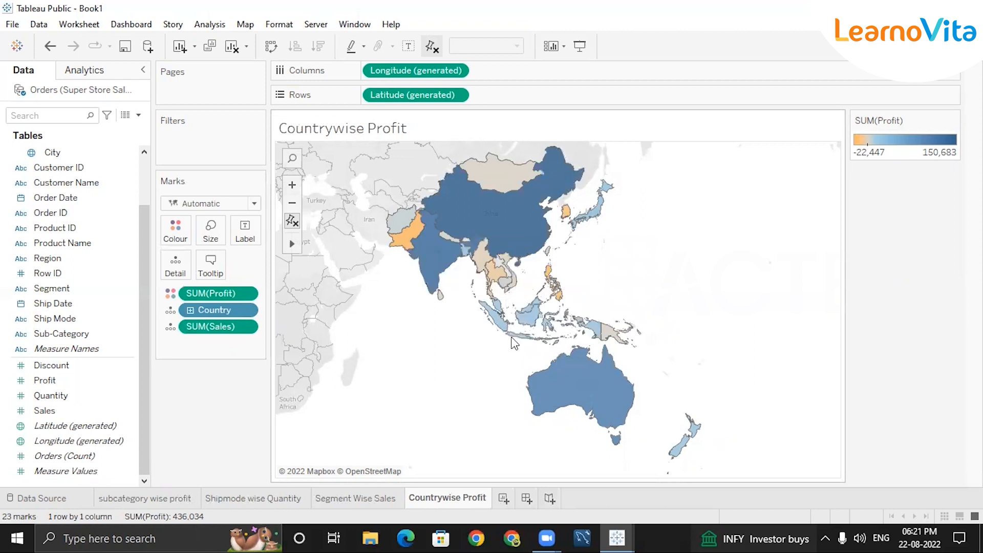
{"action": "mouse_move", "coordinate": [499, 227]}
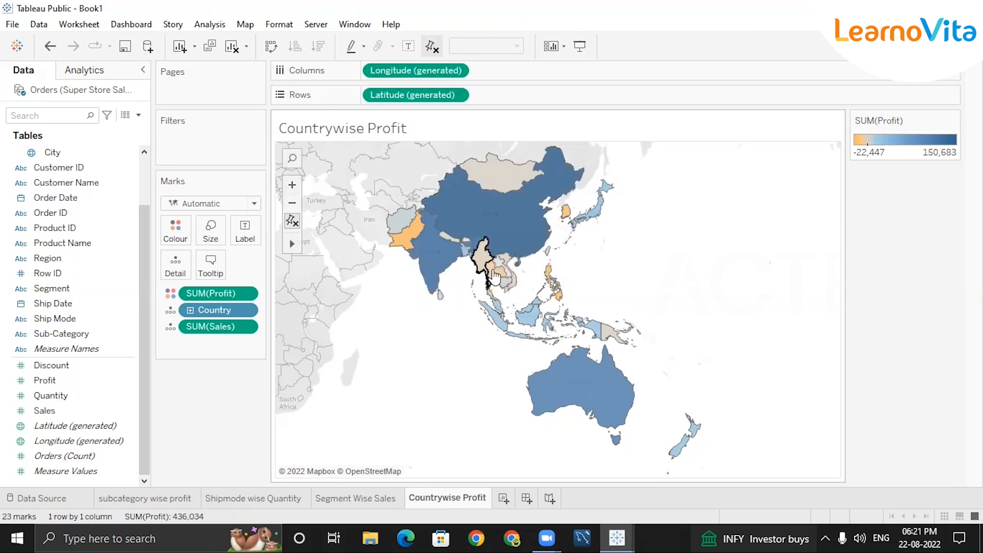
{"action": "left_click", "coordinate": [950, 47]}
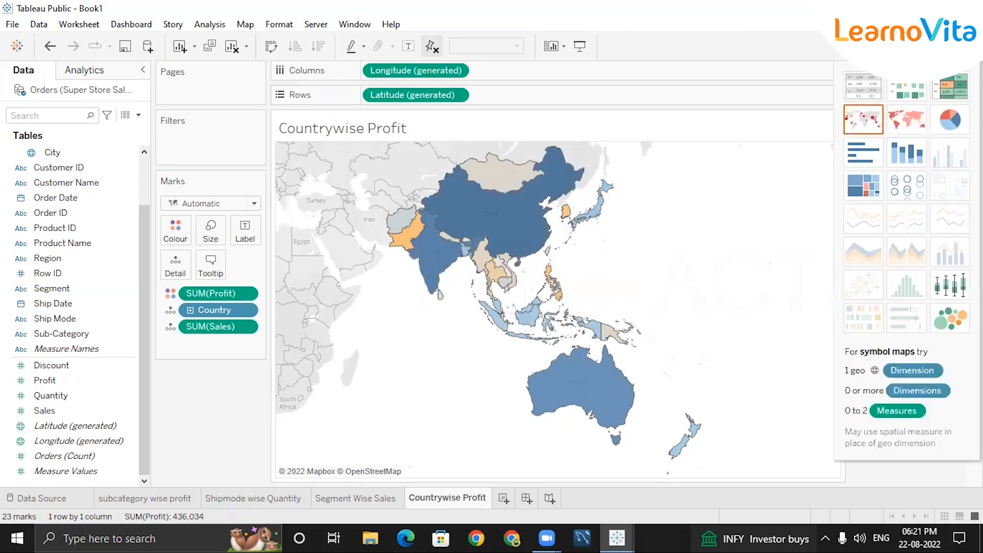
{"action": "left_click", "coordinate": [866, 126]}
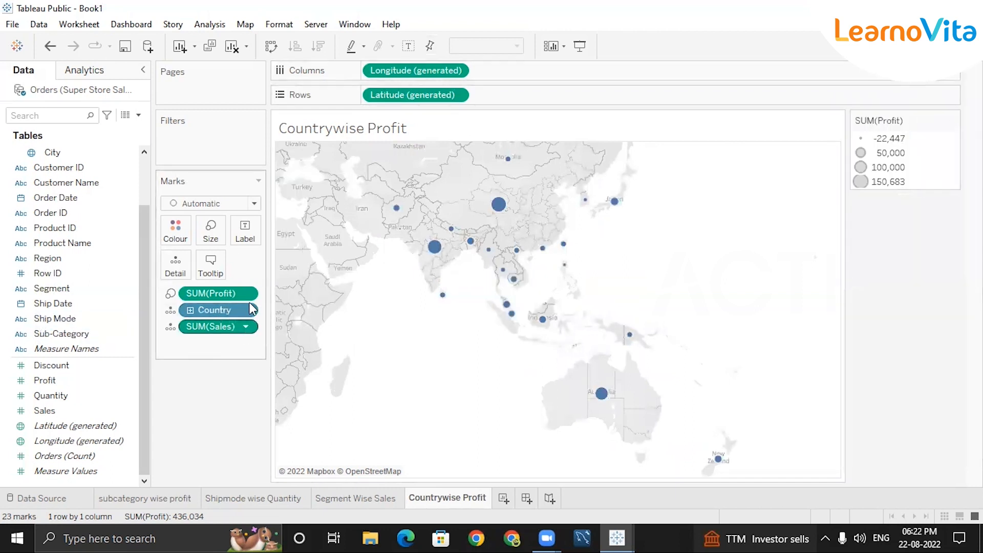
Step: Assign Profit to the mark colour instead of the mark size and check the colour settings
{"action": "left_click_drag", "start_coordinate": [227, 294], "coordinate": [175, 230]}
{"action": "left_click", "coordinate": [175, 231]}
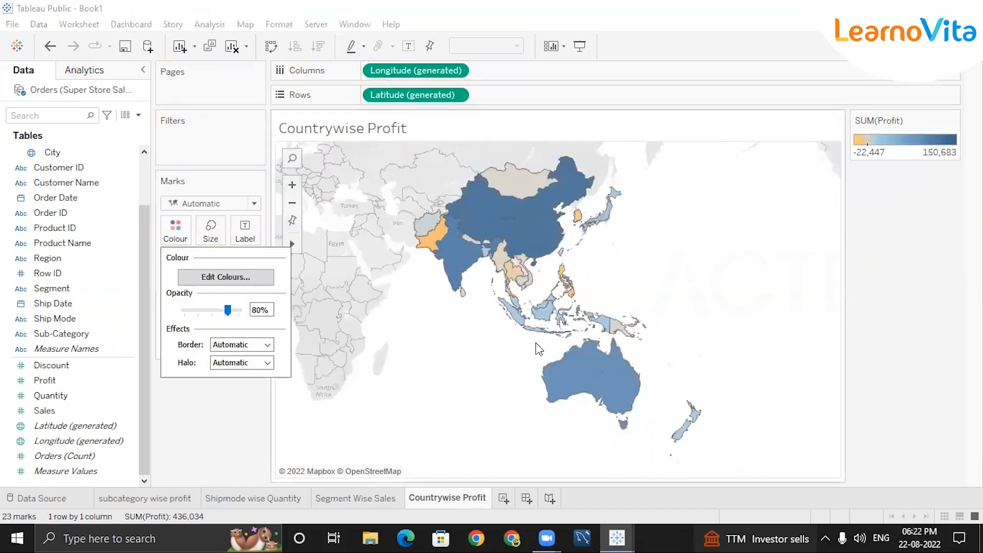
{"action": "left_click", "coordinate": [237, 413]}
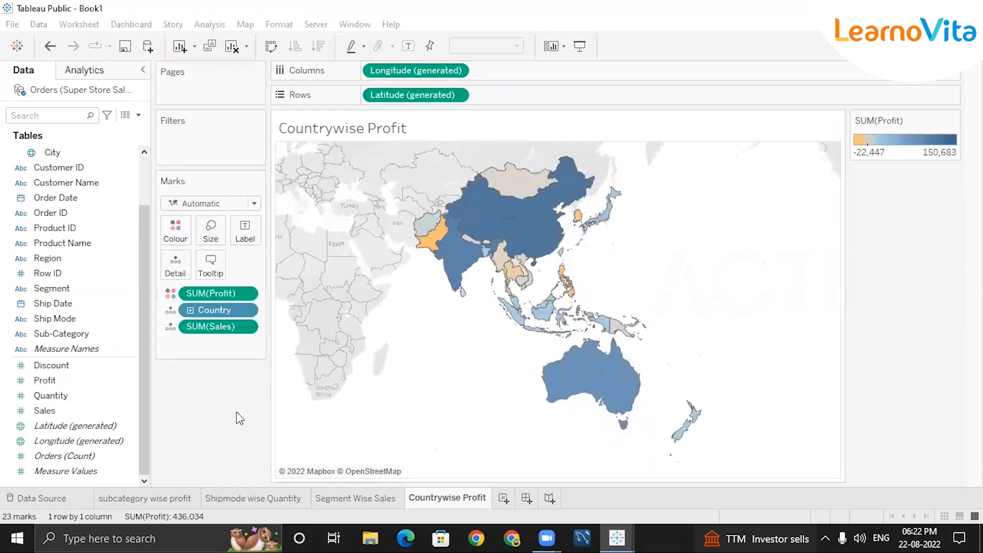
Step: Clear the Countrywise Profit sheet by removing Profit, Country, Sales and the generated longitude and latitude fields
{"action": "left_click", "coordinate": [246, 294]}
{"action": "left_click", "coordinate": [221, 537]}
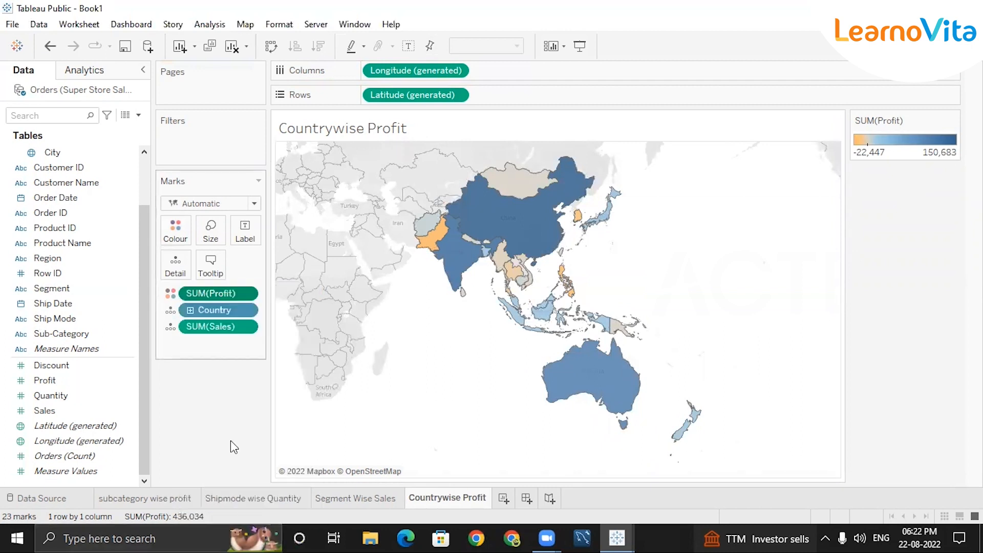
{"action": "right_click", "coordinate": [241, 295]}
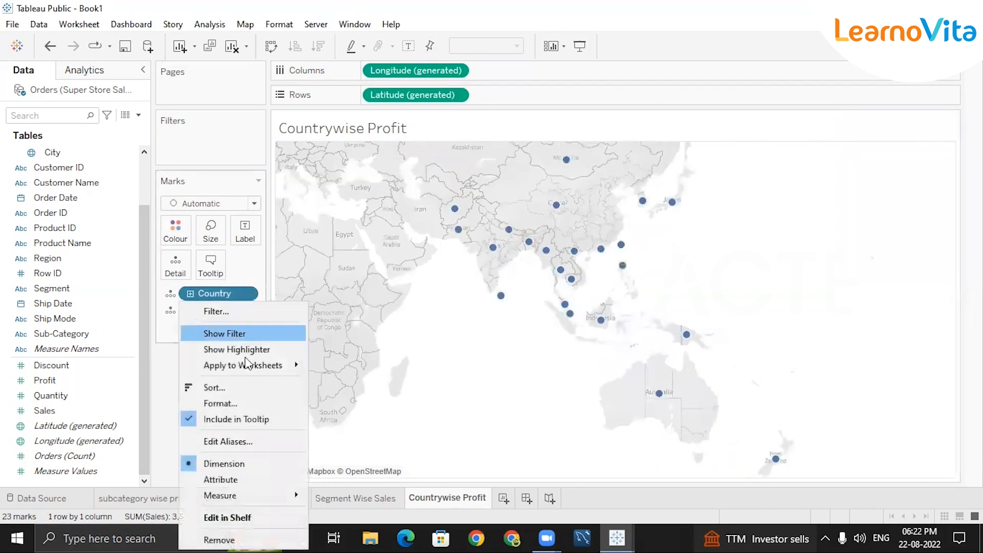
{"action": "left_click", "coordinate": [219, 539]}
{"action": "right_click", "coordinate": [242, 294]}
{"action": "left_click", "coordinate": [245, 538]}
{"action": "left_click", "coordinate": [456, 72]}
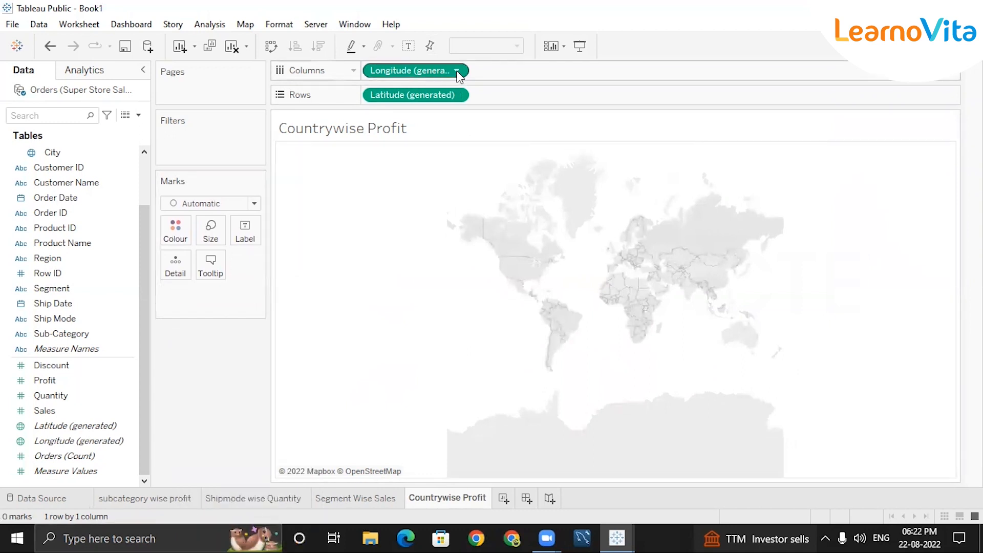
{"action": "left_click", "coordinate": [414, 210]}
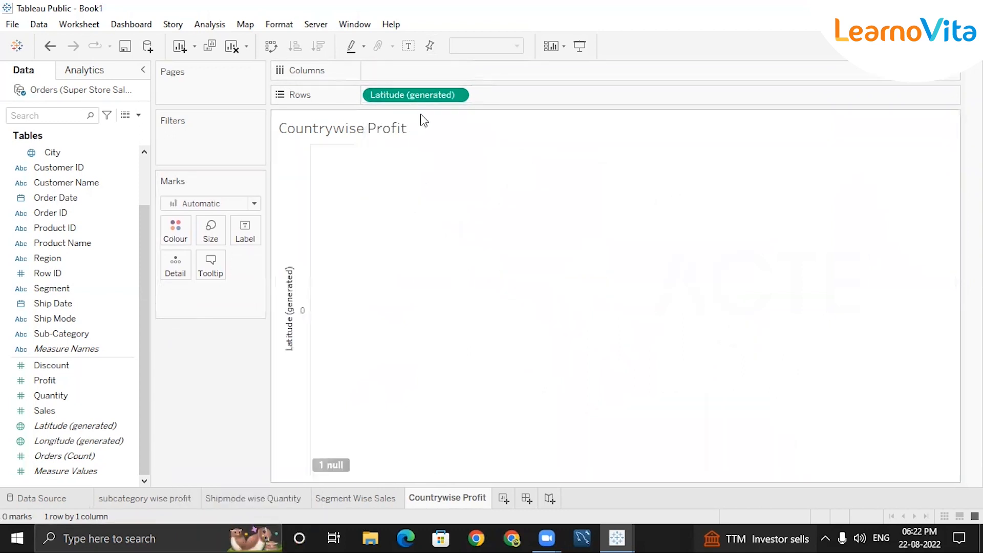
{"action": "left_click", "coordinate": [456, 95]}
{"action": "left_click", "coordinate": [422, 253]}
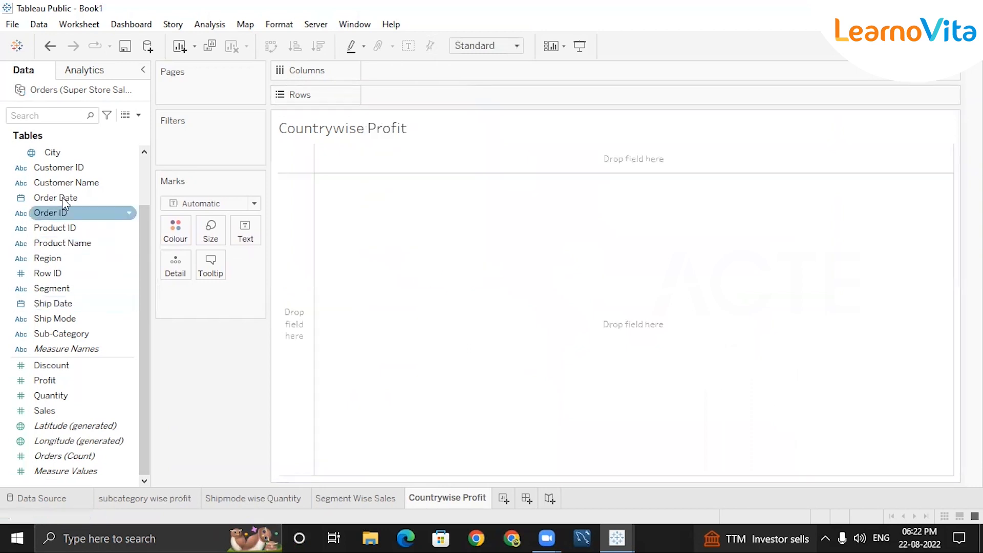
Step: Rebuild the map from the Country field as a symbol map, with marks sized by Profit and coloured by Sales
{"action": "left_click", "coordinate": [65, 211]}
{"action": "left_click", "coordinate": [96, 289]}
{"action": "scroll", "coordinate": [121, 349], "scroll_direction": "up", "scroll_amount": 2}
{"action": "left_click", "coordinate": [86, 228]}
{"action": "left_click", "coordinate": [78, 183]}
{"action": "double_click", "coordinate": [78, 186]}
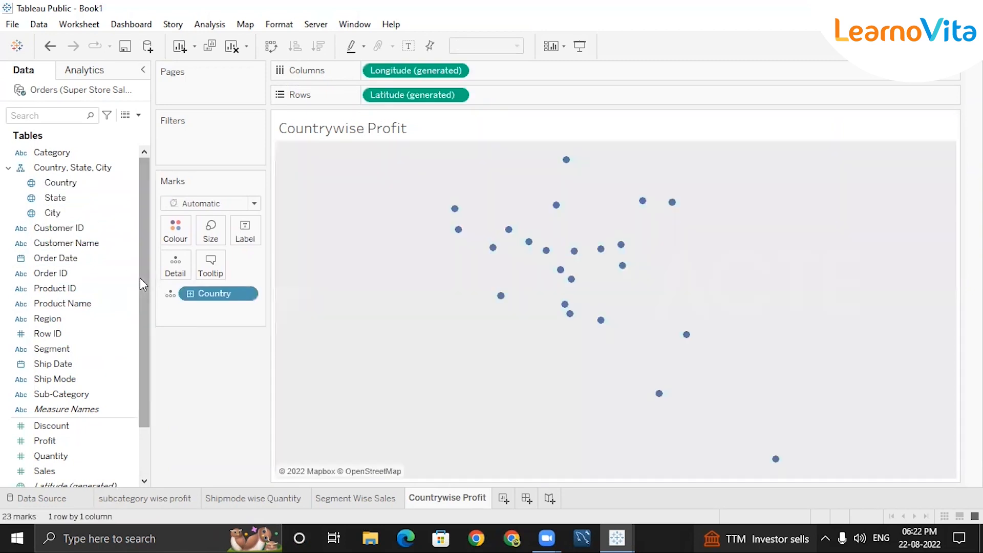
{"action": "left_click_drag", "start_coordinate": [140, 277], "coordinate": [139, 409]}
{"action": "left_click", "coordinate": [66, 394]}
{"action": "double_click", "coordinate": [57, 380]}
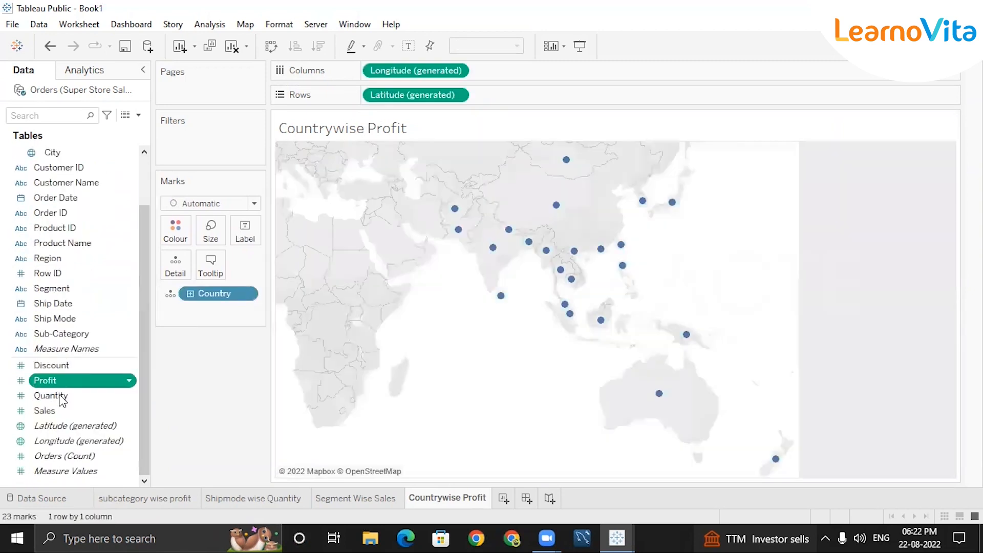
{"action": "left_click", "coordinate": [61, 411]}
{"action": "double_click", "coordinate": [60, 412]}
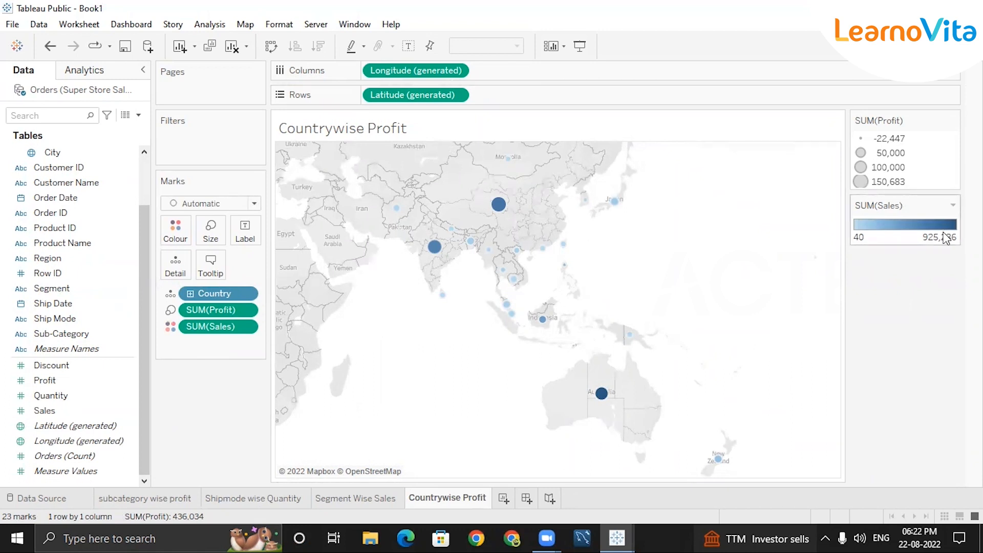
Step: Examine profit and sales for China, Australia and India on the map, trying mark labels temporarily and reviewing the recommended chart types
{"action": "mouse_move", "coordinate": [507, 205]}
{"action": "left_click", "coordinate": [408, 46]}
{"action": "mouse_move", "coordinate": [509, 162]}
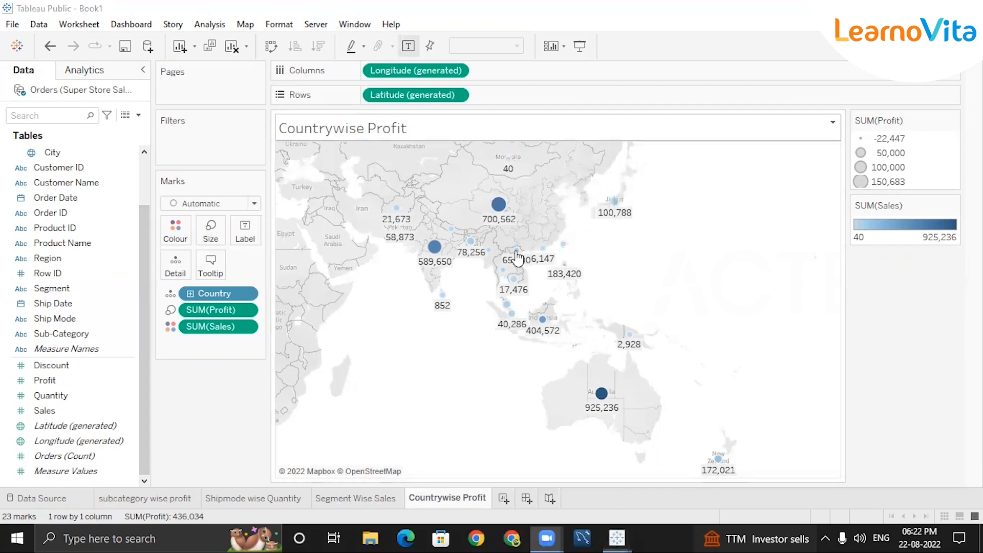
{"action": "left_click", "coordinate": [412, 49]}
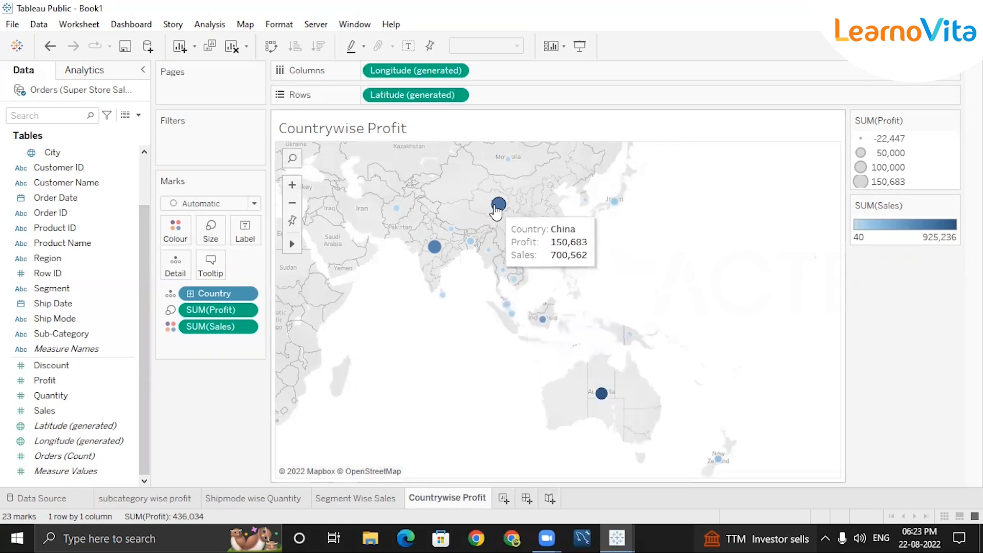
{"action": "mouse_move", "coordinate": [601, 395]}
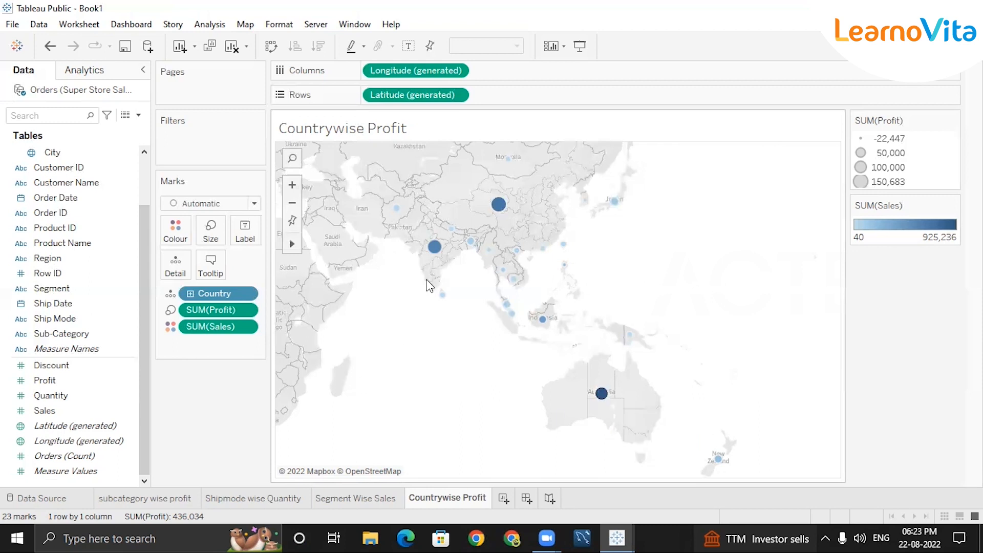
{"action": "mouse_move", "coordinate": [440, 250]}
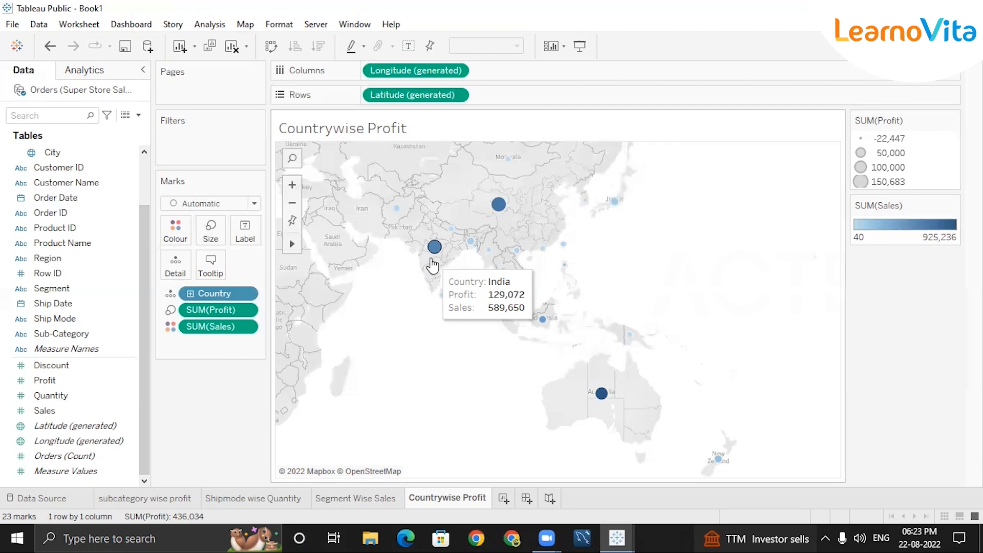
{"action": "left_click", "coordinate": [956, 46]}
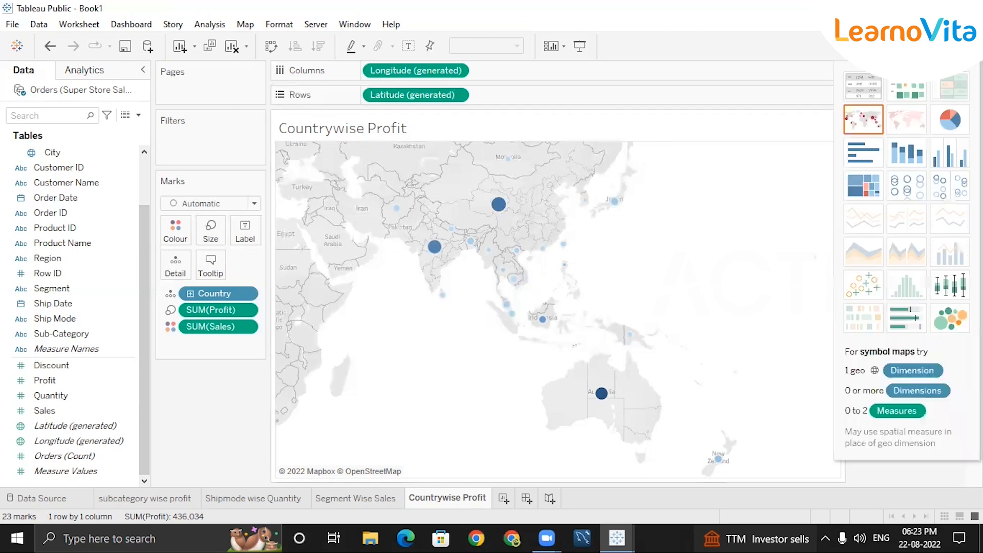
{"action": "left_click", "coordinate": [953, 47]}
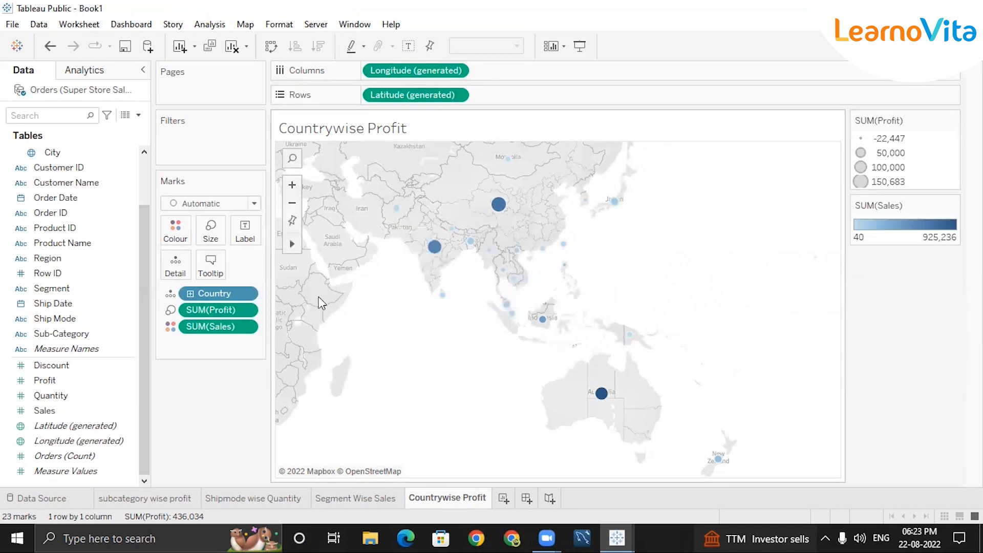
{"action": "mouse_move", "coordinate": [590, 203]}
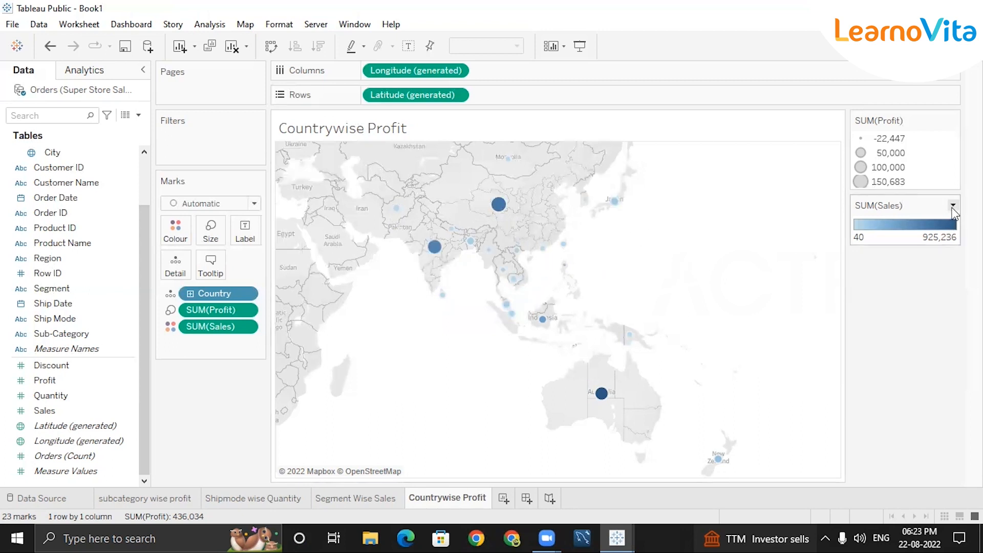
Step: Set the Sales colour palette to Red-Green-White Diverging
{"action": "left_click", "coordinate": [953, 206]}
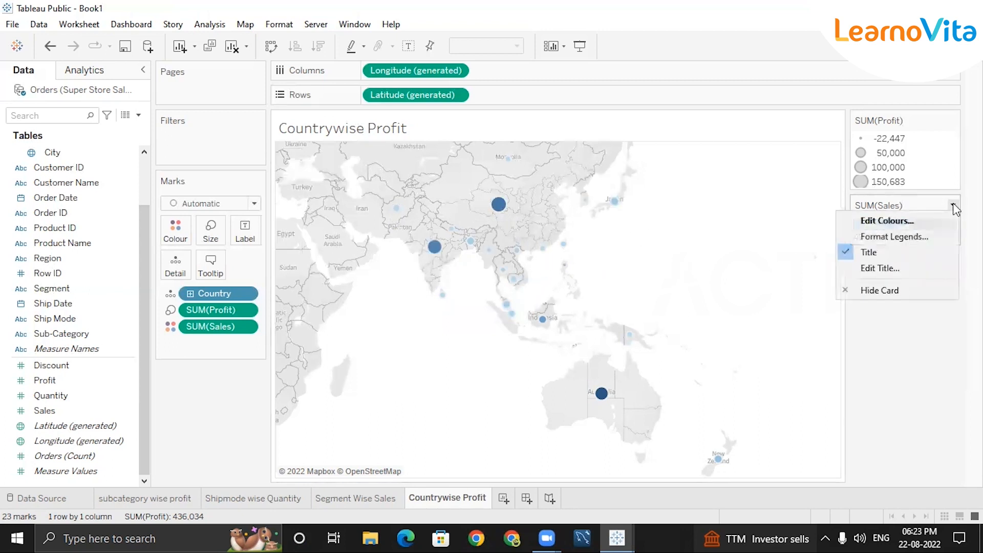
{"action": "left_click", "coordinate": [871, 220]}
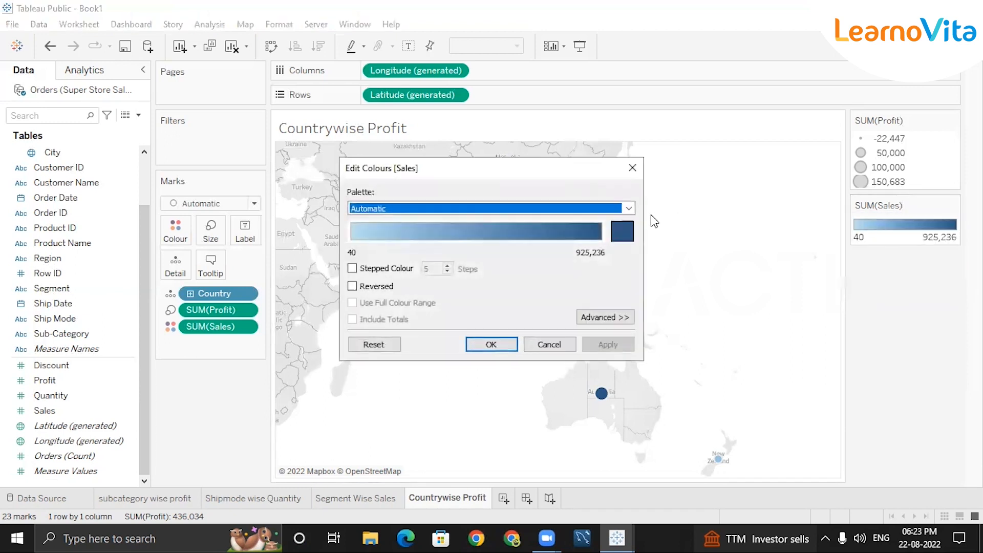
{"action": "left_click", "coordinate": [628, 208]}
{"action": "left_click", "coordinate": [627, 208]}
{"action": "left_click", "coordinate": [628, 208]}
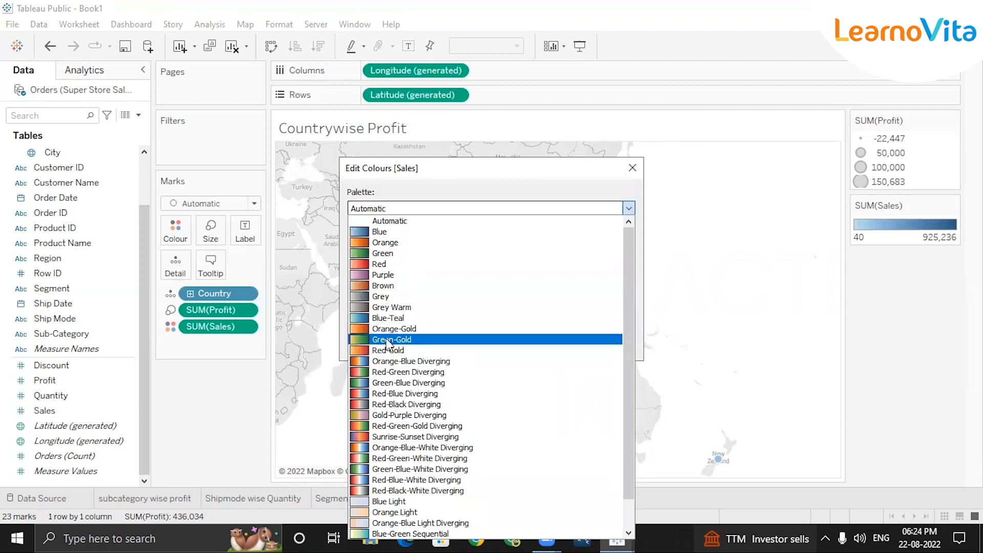
{"action": "left_click", "coordinate": [398, 461]}
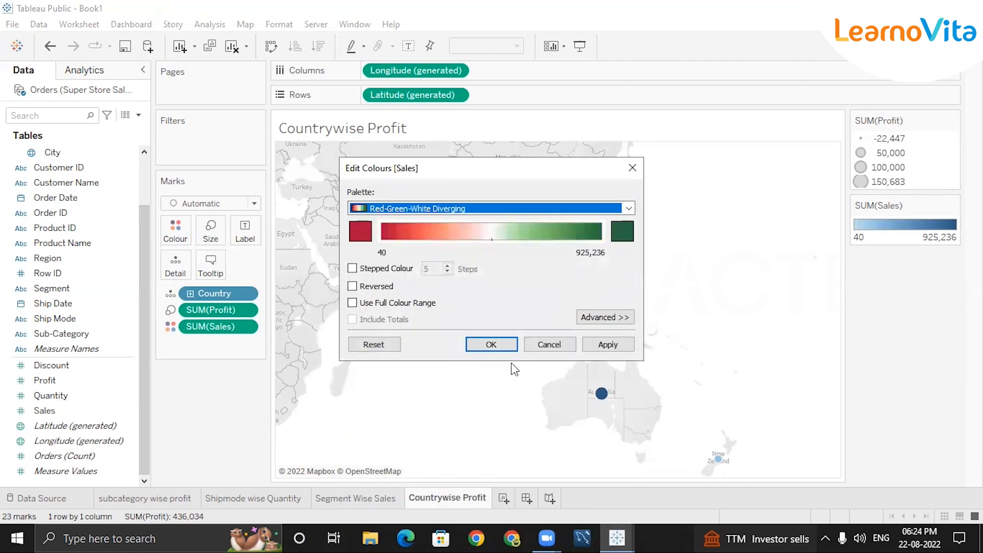
{"action": "left_click", "coordinate": [491, 345]}
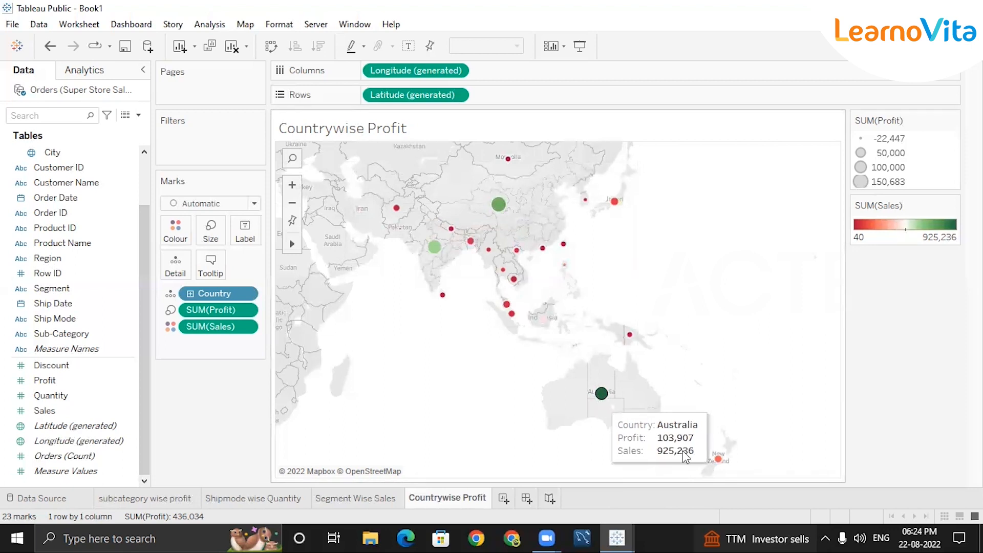
Step: Examine profit and sales for individual countries such as Afghanistan and Sri Lanka on the map, and show the recommended chart types
{"action": "mouse_move", "coordinate": [498, 204]}
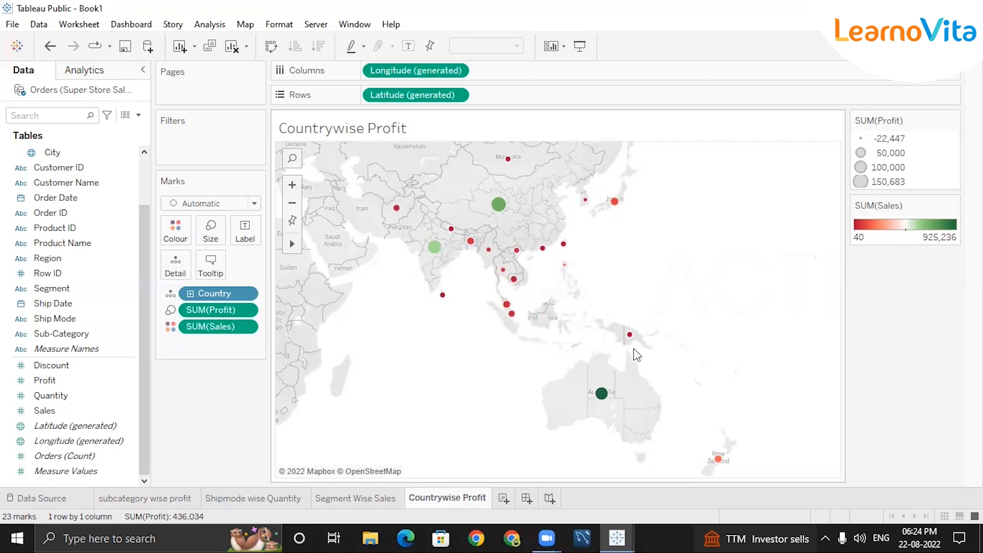
{"action": "mouse_move", "coordinate": [509, 173]}
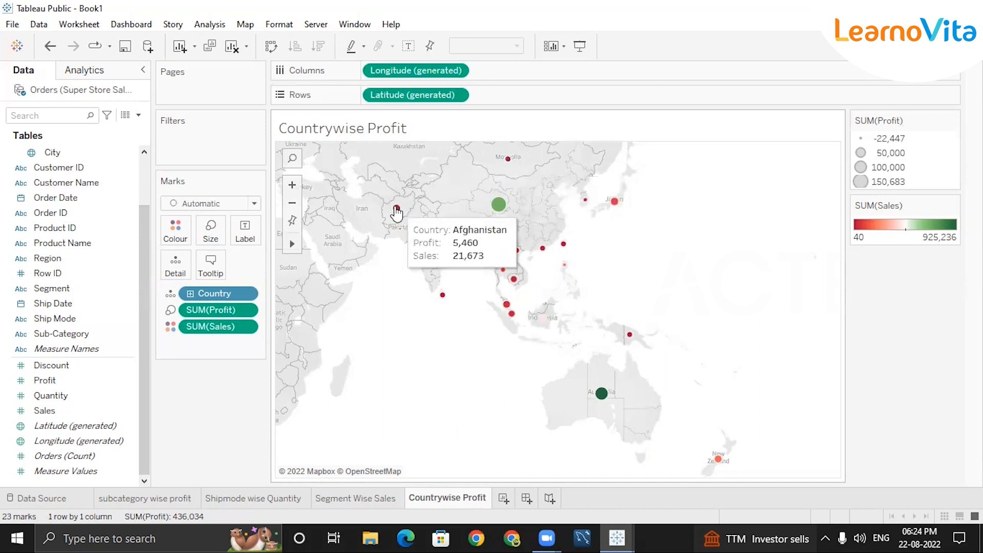
{"action": "mouse_move", "coordinate": [440, 302]}
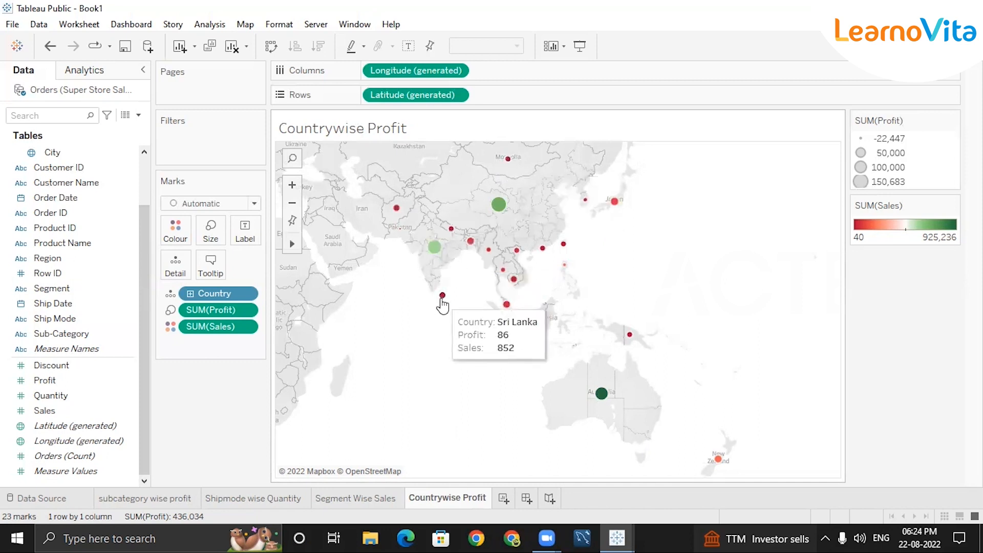
{"action": "mouse_move", "coordinate": [459, 239]}
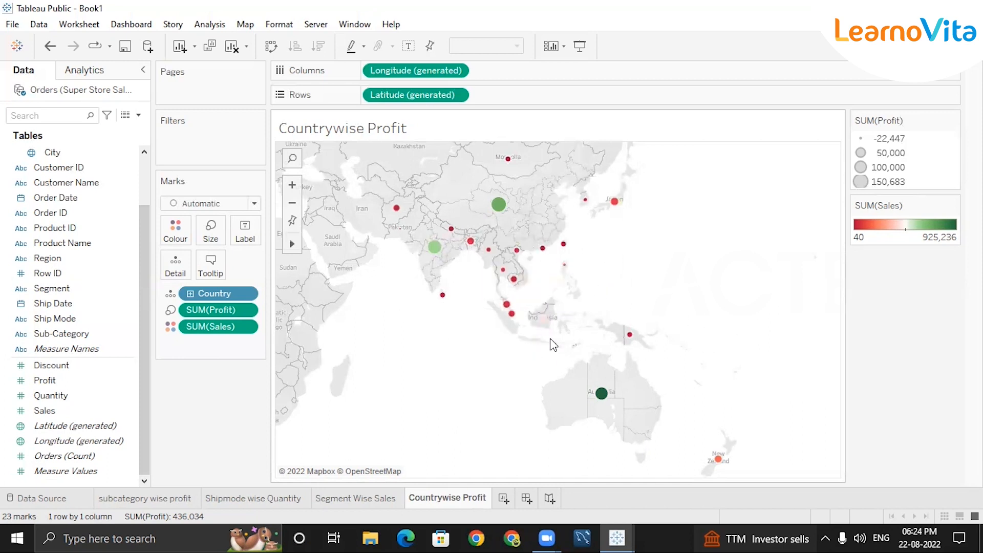
{"action": "left_click", "coordinate": [945, 47]}
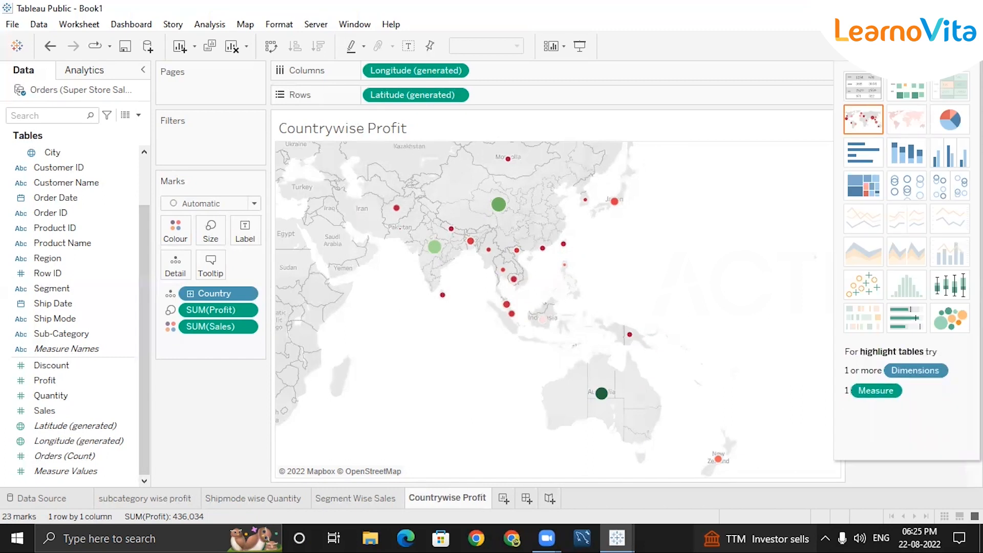
Step: Create a new worksheet charting Sales by Sub-Category as stacked bars coloured by Ship Mode, with mark labels shown
{"action": "left_click", "coordinate": [506, 499]}
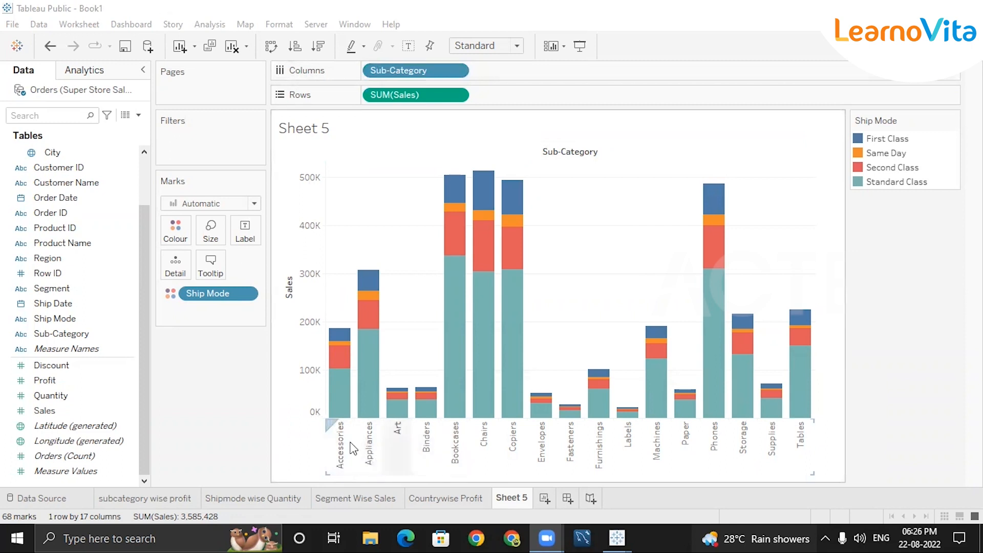
{"action": "mouse_move", "coordinate": [339, 387]}
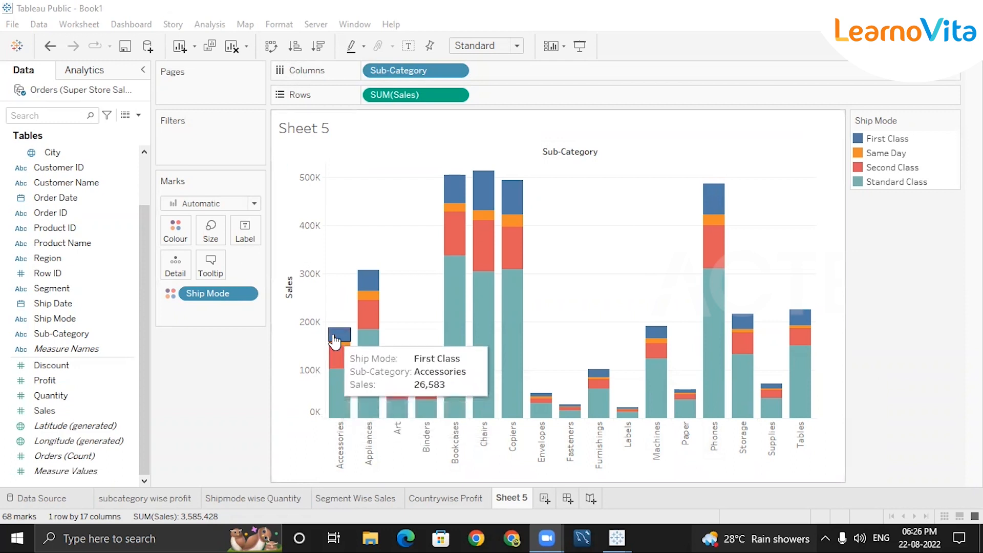
{"action": "mouse_move", "coordinate": [344, 410]}
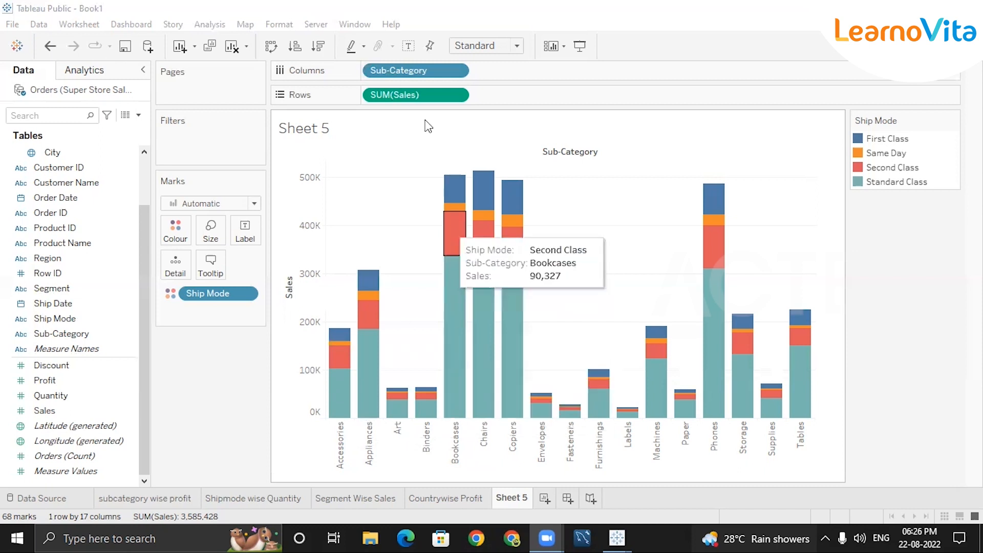
{"action": "left_click", "coordinate": [408, 46]}
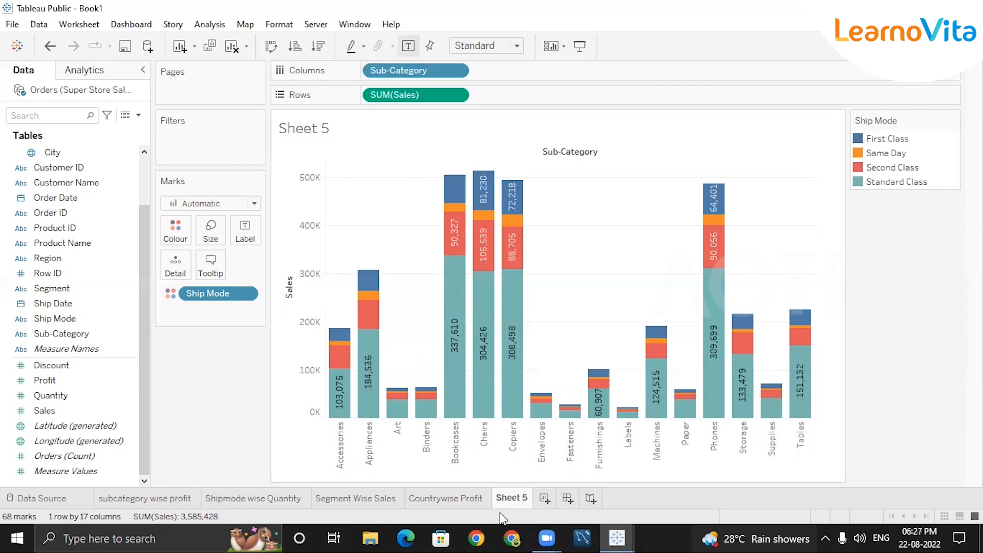
Step: Try adding Profit to the rows as a dual axis with Sales, and remove Profit again
{"action": "left_click", "coordinate": [60, 387]}
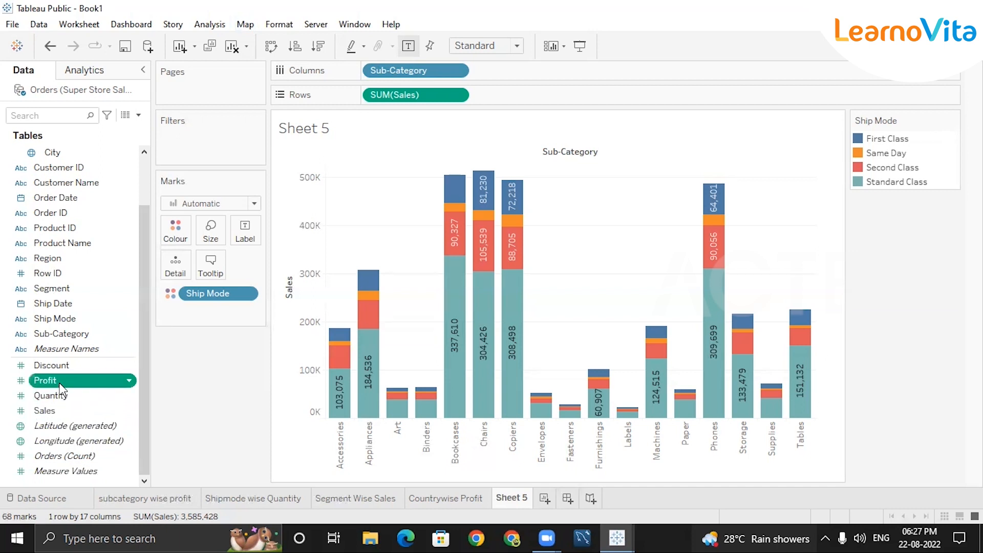
{"action": "double_click", "coordinate": [60, 385]}
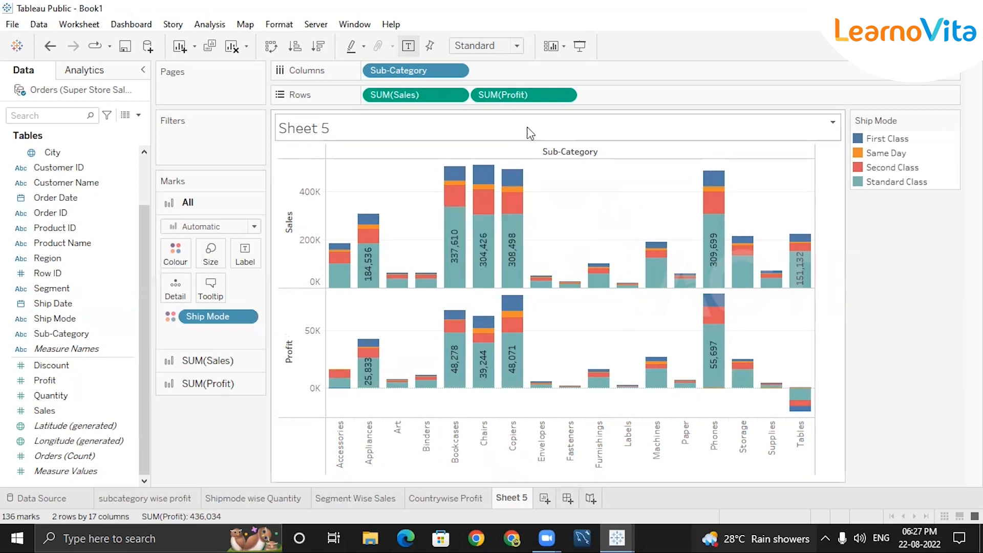
{"action": "left_click", "coordinate": [565, 99]}
{"action": "left_click", "coordinate": [564, 97]}
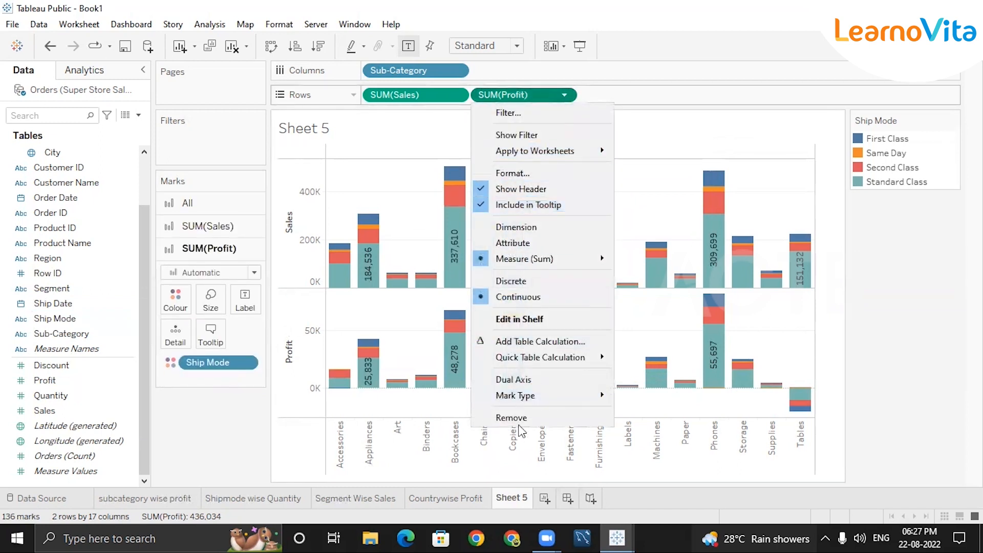
{"action": "left_click", "coordinate": [526, 381]}
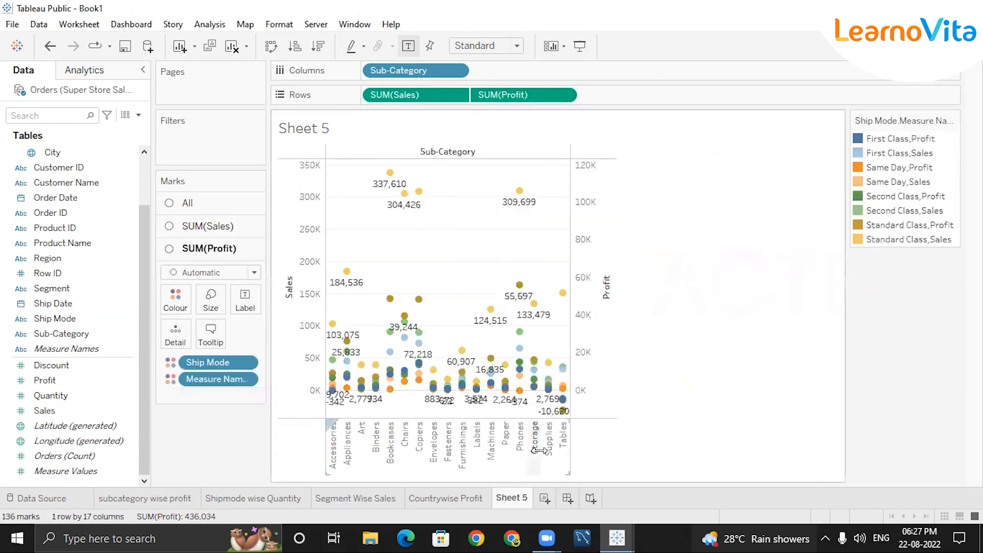
{"action": "left_click", "coordinate": [564, 95]}
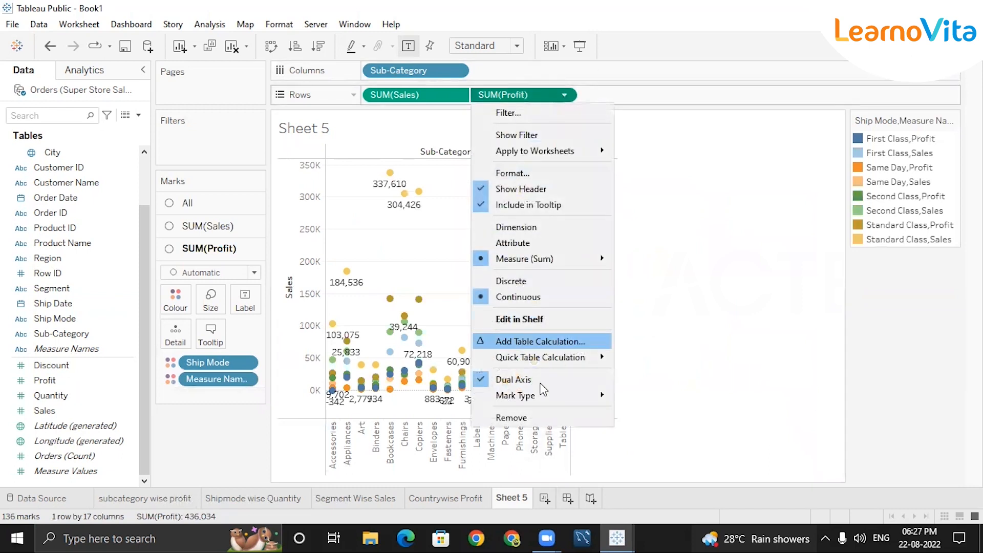
{"action": "left_click", "coordinate": [523, 419]}
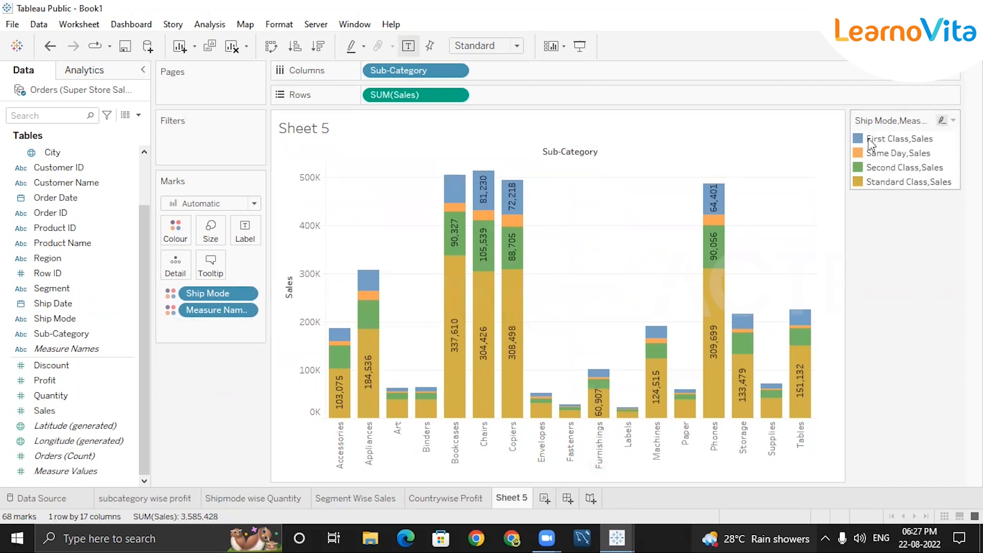
Step: Show the recommended chart types and rename the worksheet "shipmode &subcatwegory wise sales"
{"action": "mouse_move", "coordinate": [495, 395]}
{"action": "mouse_move", "coordinate": [453, 417]}
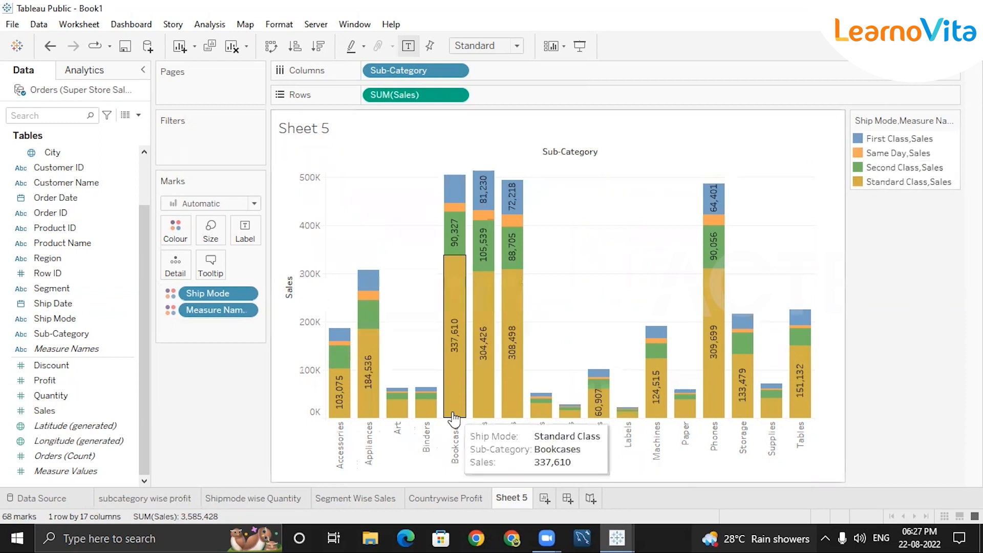
{"action": "key", "text": "ctrl+1"}
{"action": "double_click", "coordinate": [518, 497]}
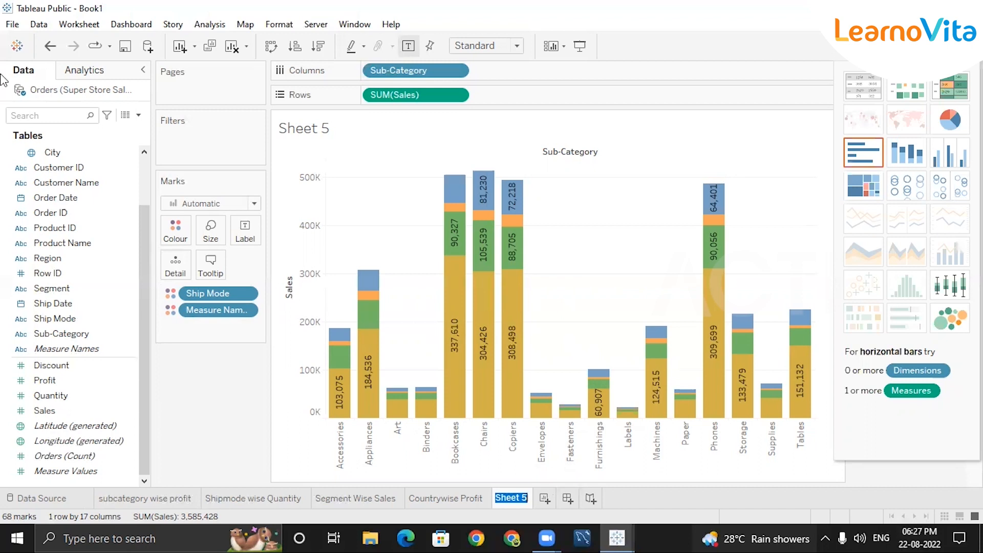
{"action": "type", "text": "shipmode"}
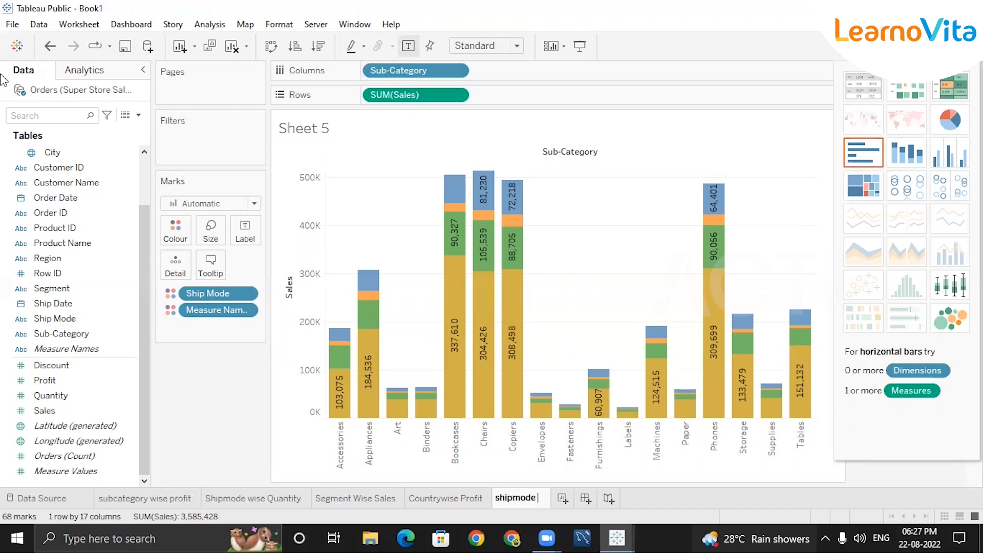
{"action": "type", "text": " &"}
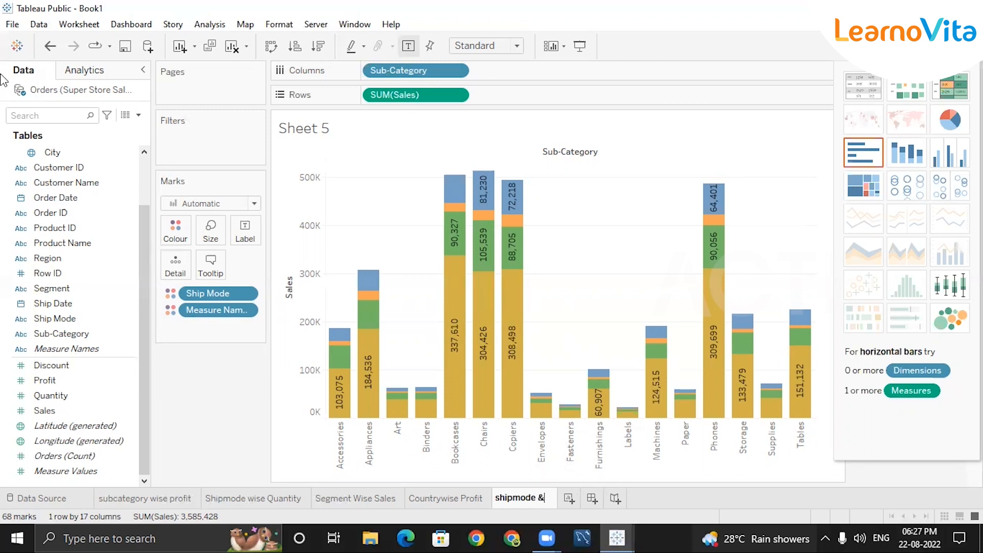
{"action": "type", "text": "subca"}
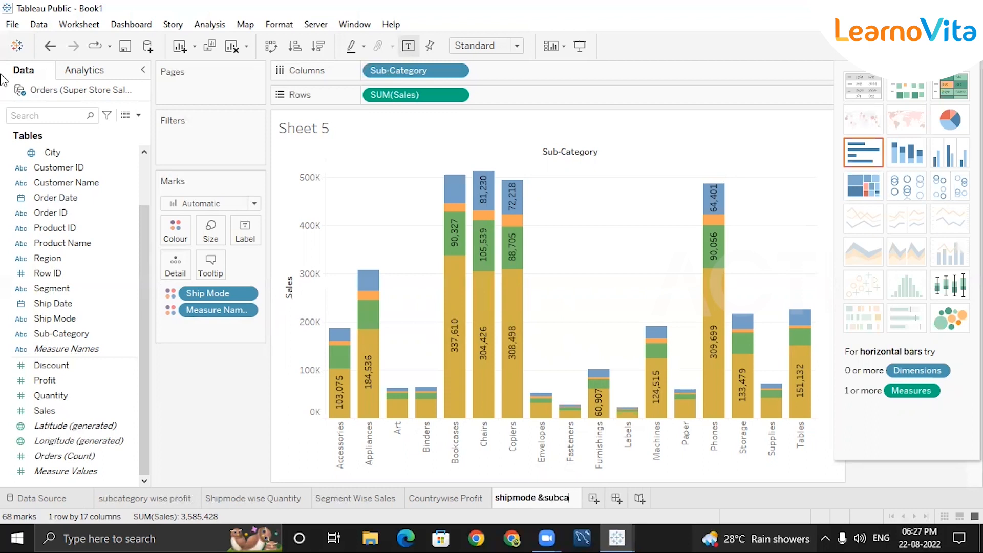
{"action": "type", "text": "twegory "}
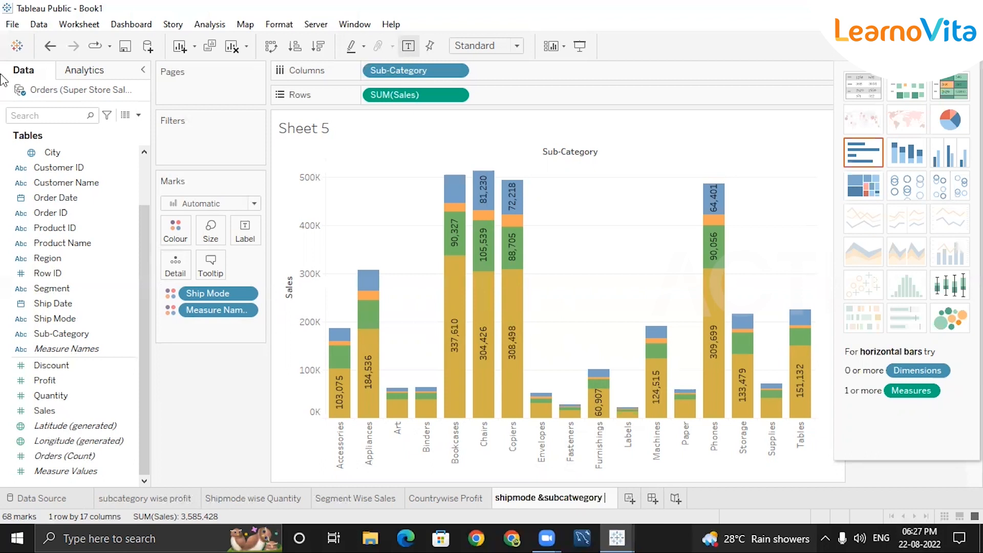
{"action": "type", "text": "wise sales"}
{"action": "key", "text": "Return"}
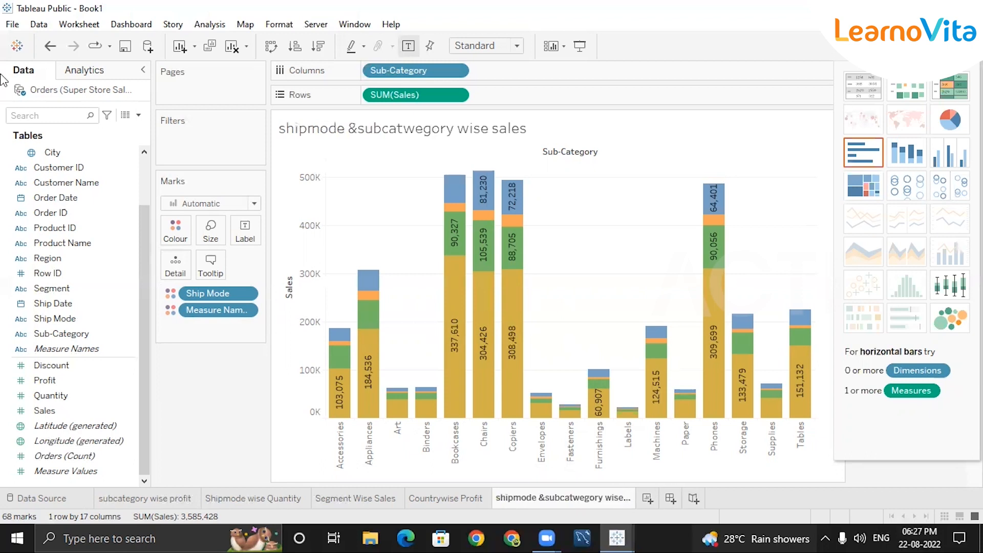
Step: Add a new worksheet and replace its title with "avg sales for subcategory"
{"action": "left_click", "coordinate": [648, 500]}
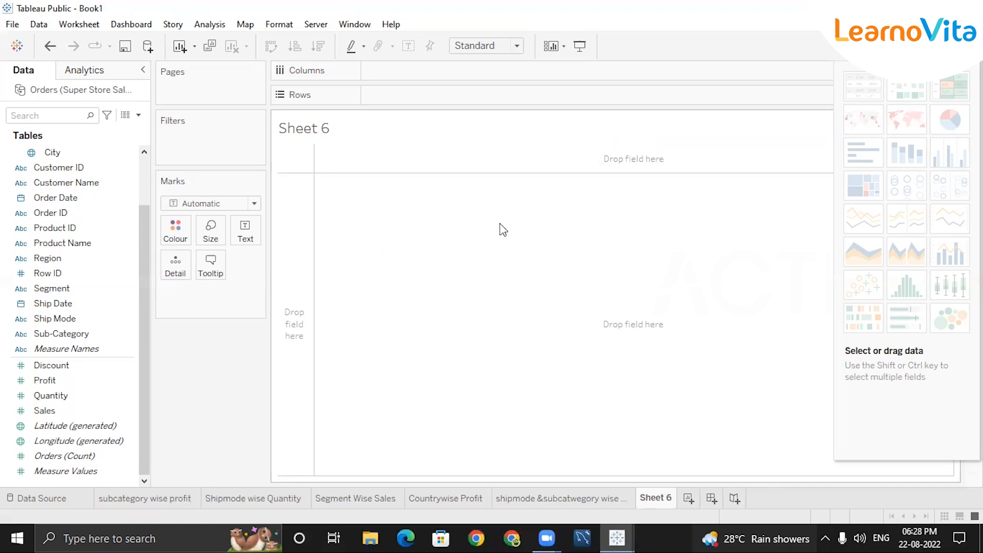
{"action": "double_click", "coordinate": [313, 132]}
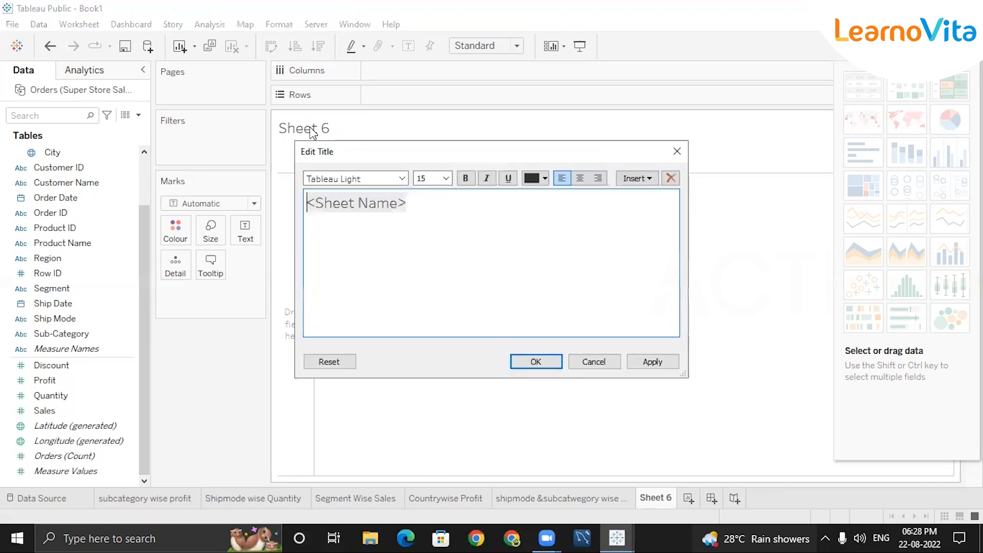
{"action": "left_click", "coordinate": [447, 208]}
{"action": "key", "text": "BackSpace"}
{"action": "key", "text": "BackSpace"}
{"action": "key", "text": "BackSpace"}
{"action": "key", "text": "BackSpace"}
{"action": "key", "text": "BackSpace"}
{"action": "key", "text": "BackSpace"}
{"action": "key", "text": "BackSpace"}
{"action": "key", "text": "BackSpace"}
{"action": "key", "text": "BackSpace"}
{"action": "key", "text": "BackSpace"}
{"action": "key", "text": "BackSpace"}
{"action": "key", "text": "BackSpace"}
{"action": "type", "text": "avg salw"}
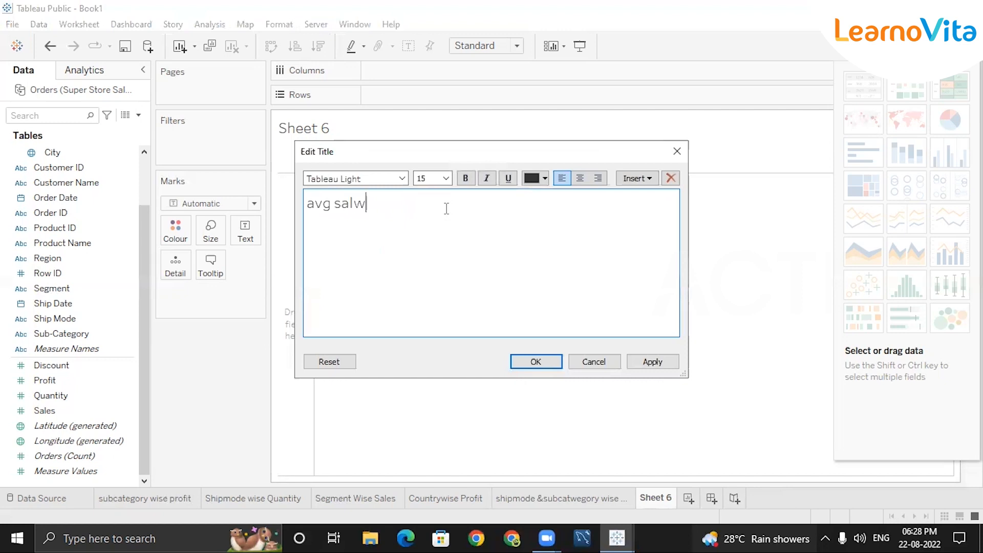
{"action": "key", "text": "BackSpace"}
{"action": "type", "text": "es for subcategory"}
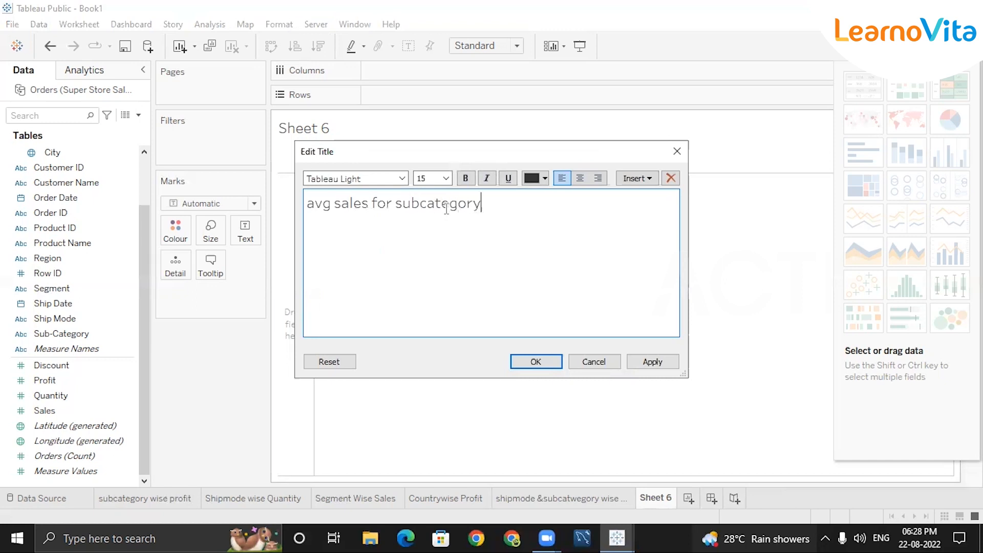
{"action": "left_click", "coordinate": [535, 362]}
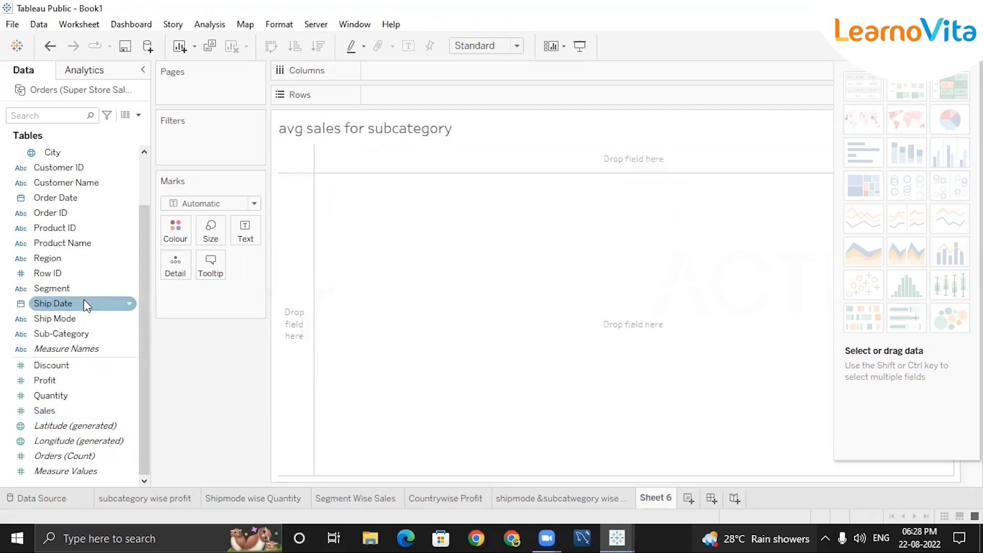
Step: Build a text table of Sales by Sub-Category
{"action": "double_click", "coordinate": [61, 334]}
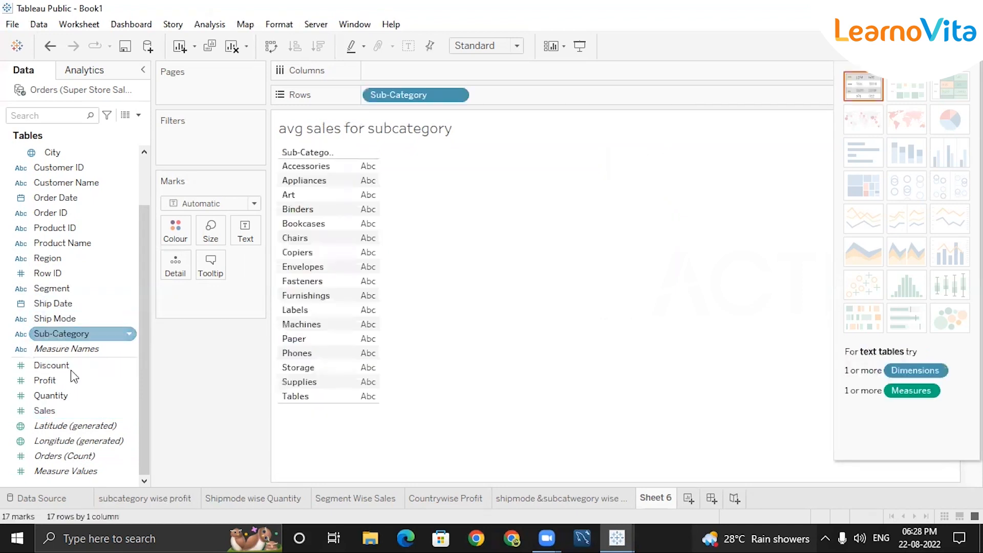
{"action": "left_click", "coordinate": [82, 410]}
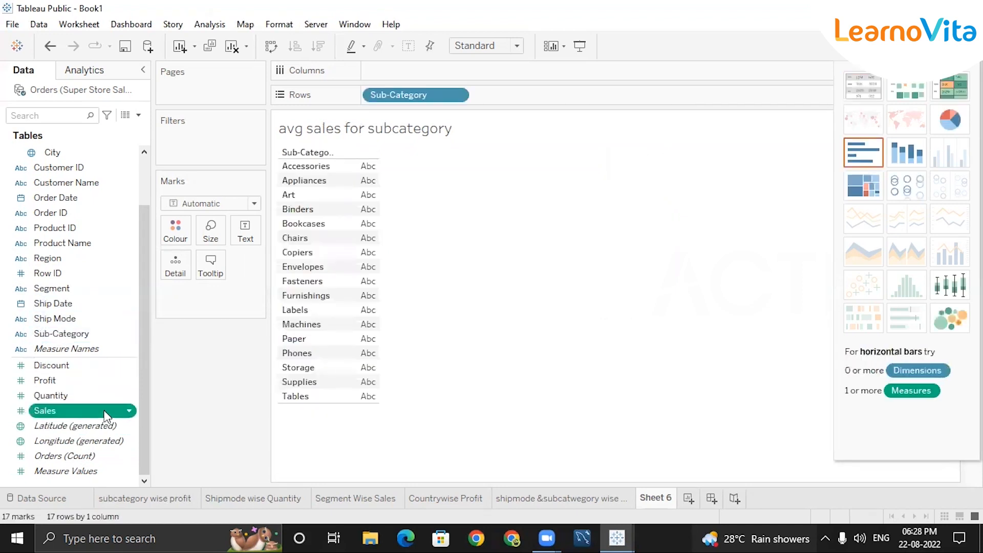
{"action": "double_click", "coordinate": [105, 412]}
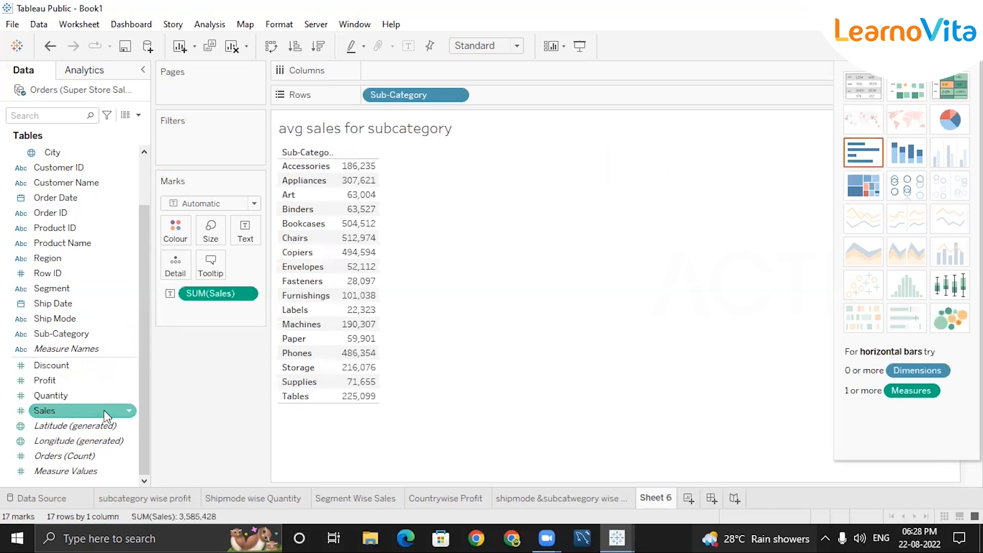
Step: Change the aggregation of Sales in the sub-category table to Average
{"action": "left_click", "coordinate": [246, 294]}
{"action": "key", "text": "Escape"}
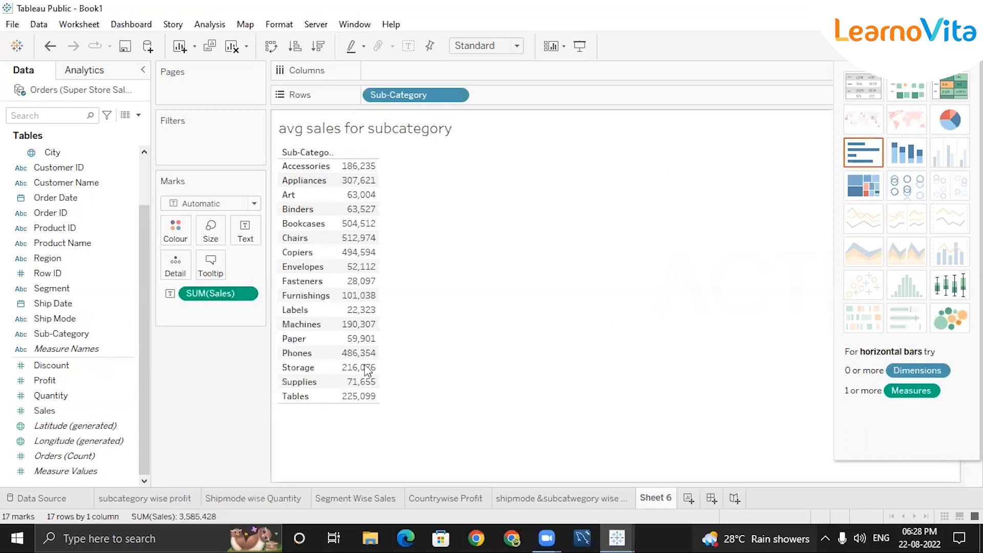
{"action": "left_click", "coordinate": [246, 295]}
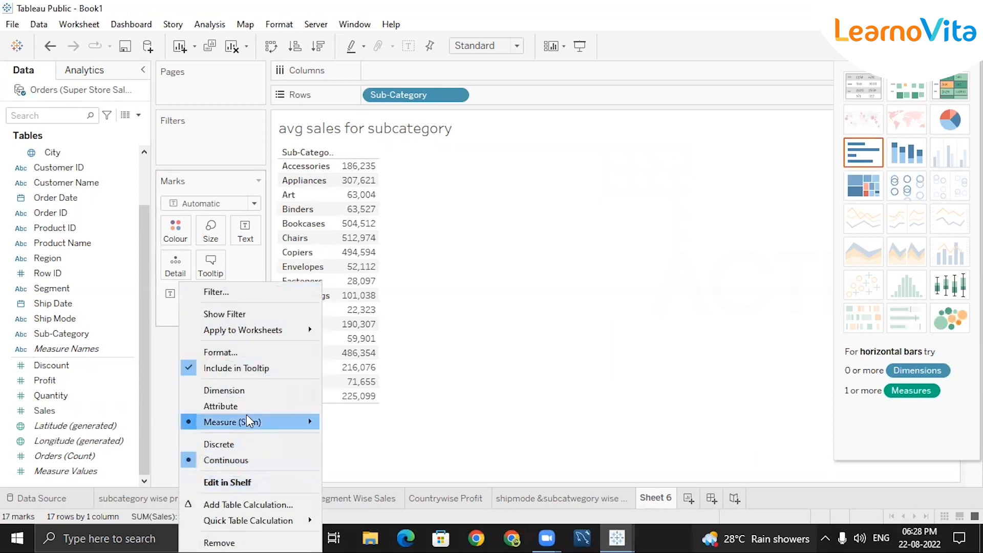
{"action": "mouse_move", "coordinate": [247, 416]}
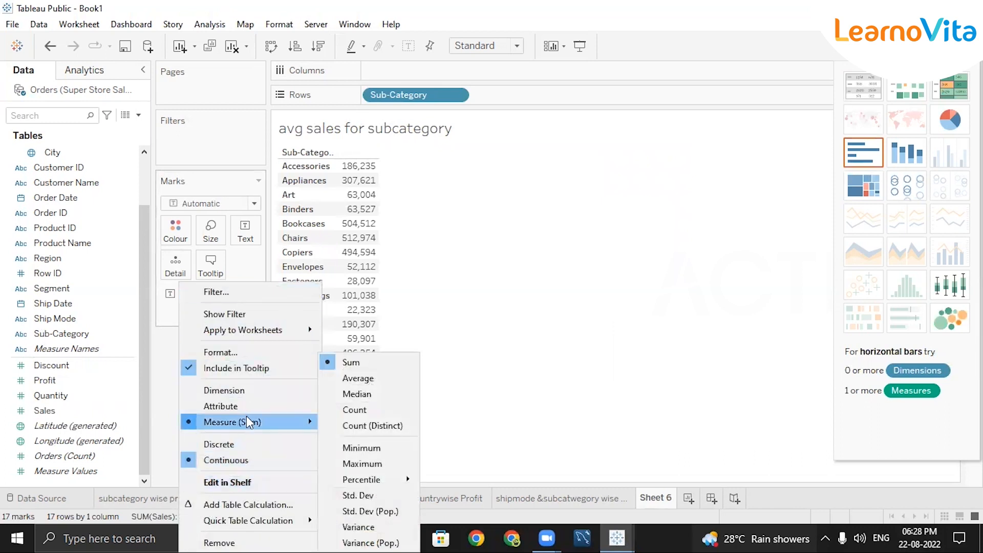
{"action": "left_click", "coordinate": [359, 378]}
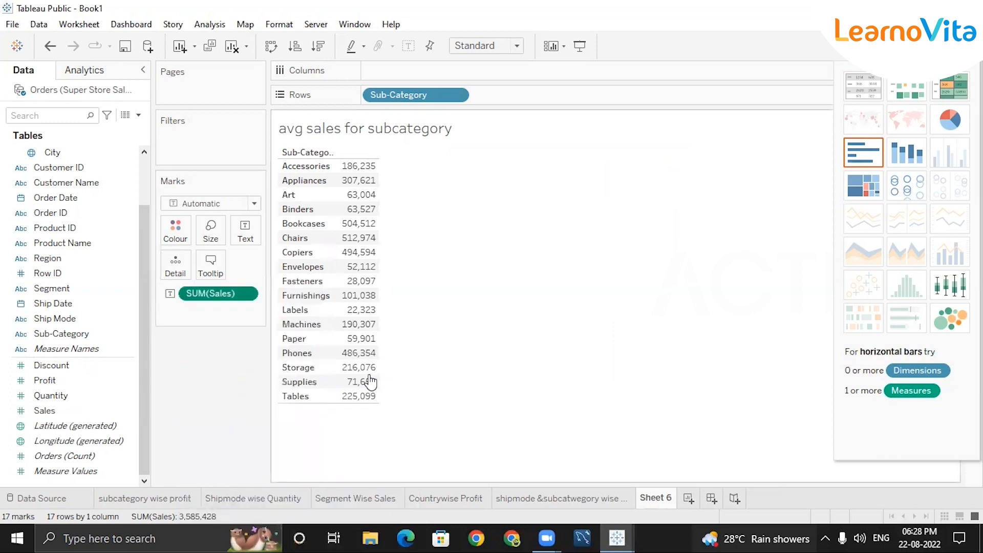
Step: Try the Count (Distinct) aggregation for Sales in the sub-category table and check the Accessories and Appliances values
{"action": "left_click", "coordinate": [248, 296]}
{"action": "mouse_move", "coordinate": [222, 422]}
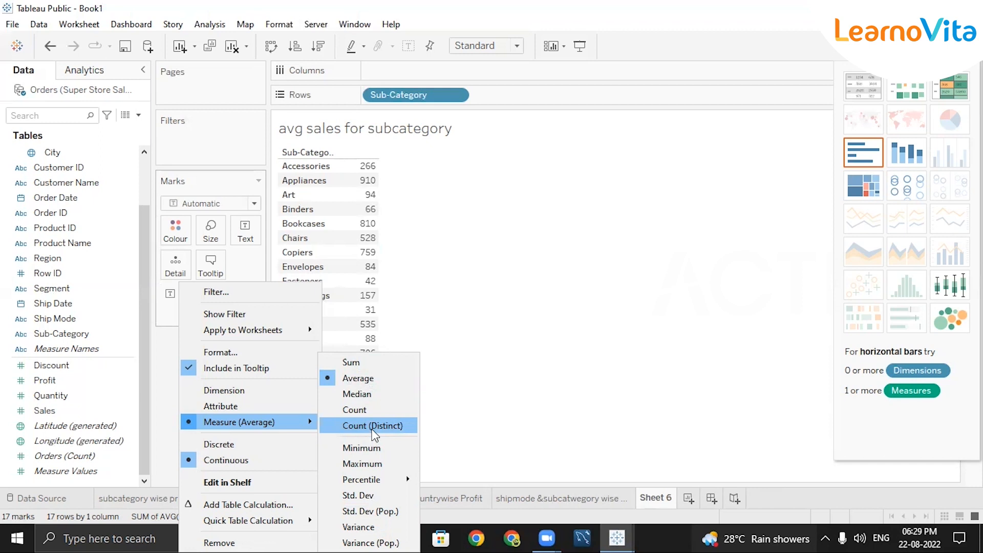
{"action": "left_click", "coordinate": [373, 427]}
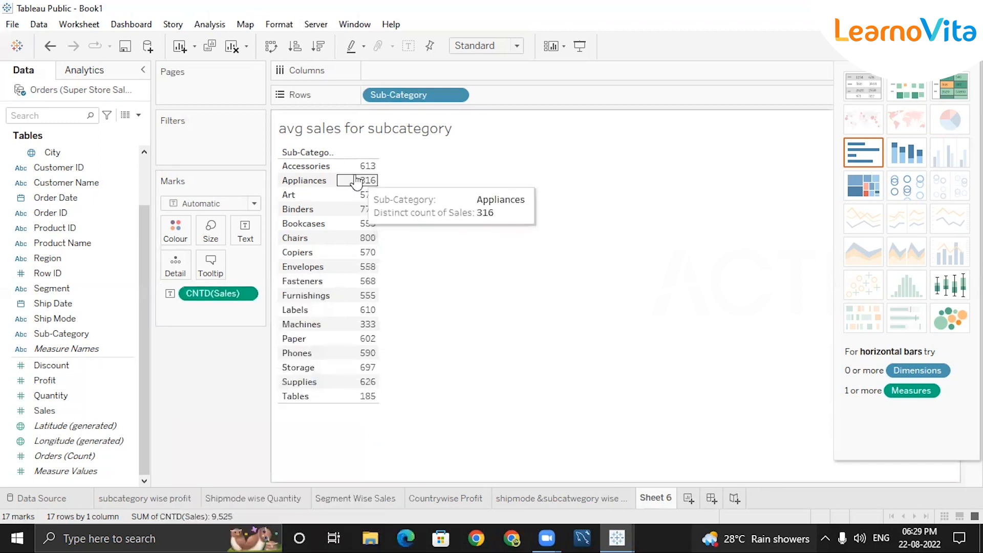
{"action": "mouse_move", "coordinate": [365, 172]}
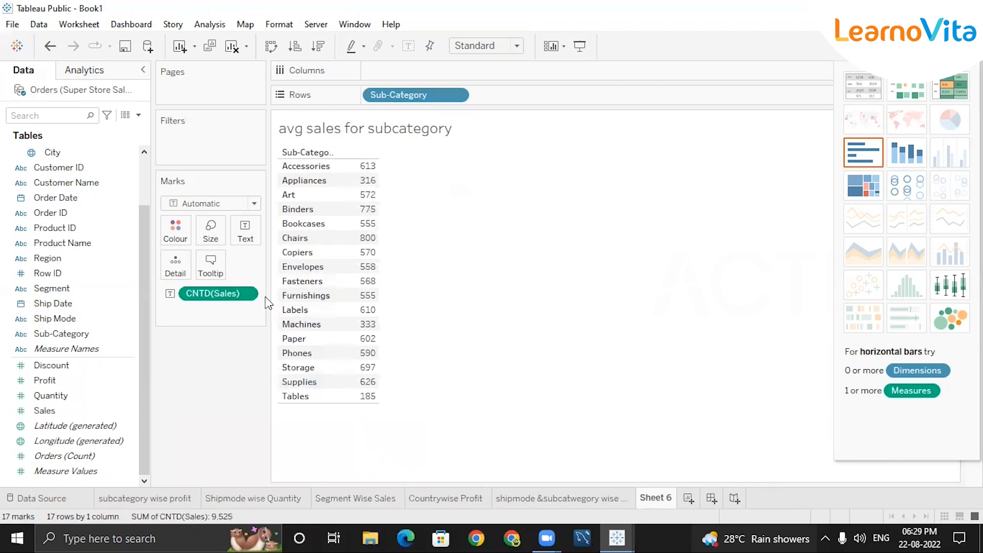
Step: Return the aggregation of Sales in the sub-category table to Average
{"action": "right_click", "coordinate": [246, 293]}
{"action": "mouse_move", "coordinate": [260, 426]}
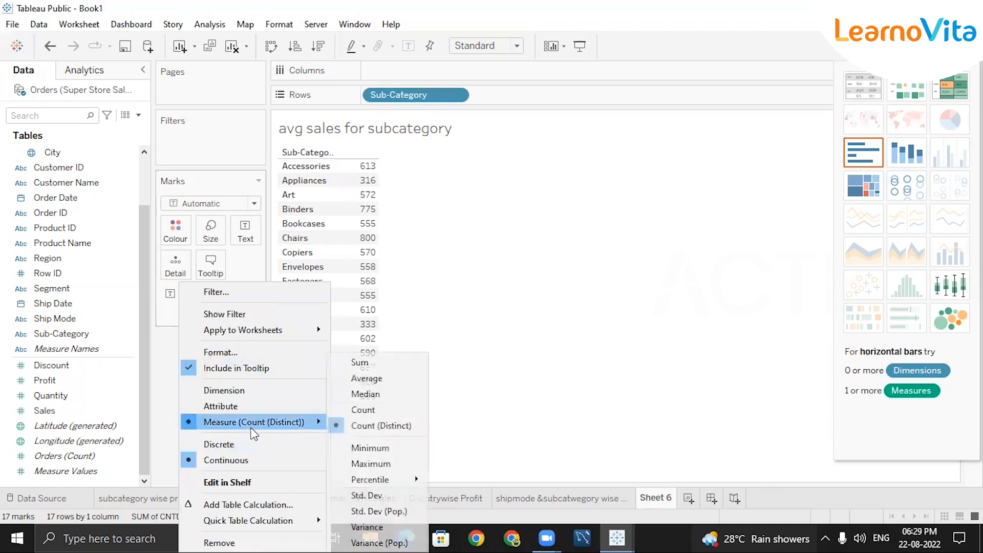
{"action": "left_click", "coordinate": [367, 379]}
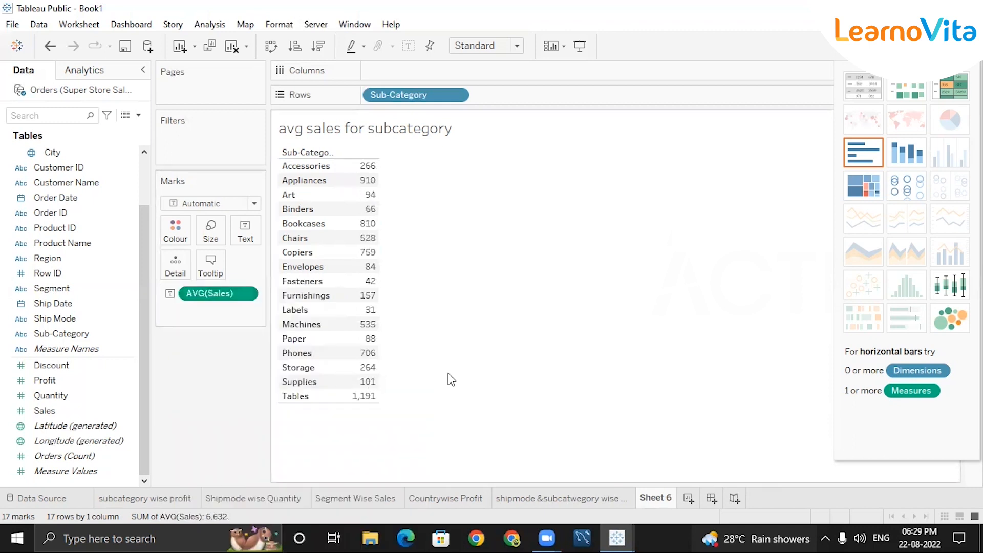
Step: Convert the average sales table to a horizontal bar chart and swap its rows and columns
{"action": "left_click", "coordinate": [864, 152]}
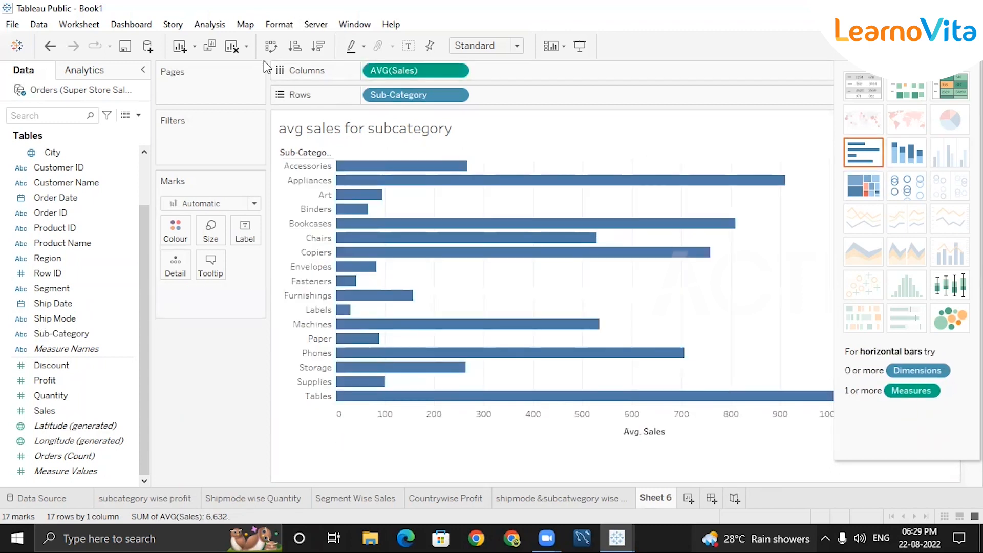
{"action": "left_click", "coordinate": [271, 46]}
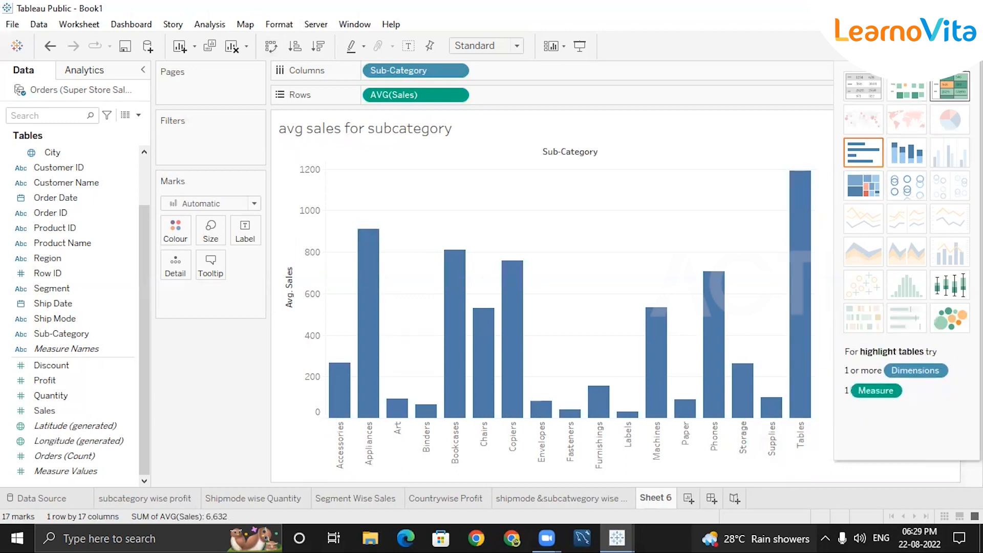
Step: Rename the worksheet "Avg sales for subcategory"
{"action": "double_click", "coordinate": [655, 498]}
{"action": "type", "text": "Avg sales "}
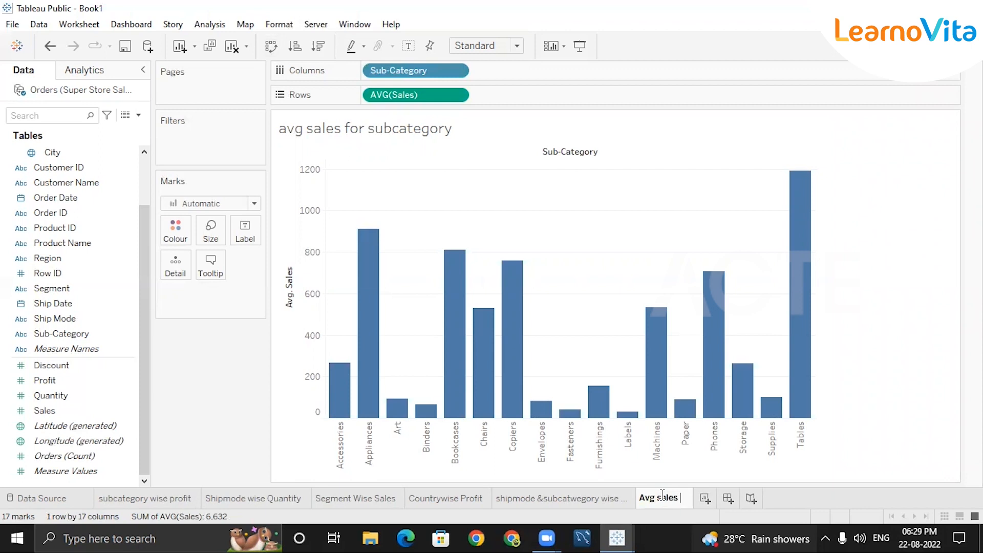
{"action": "type", "text": "f"}
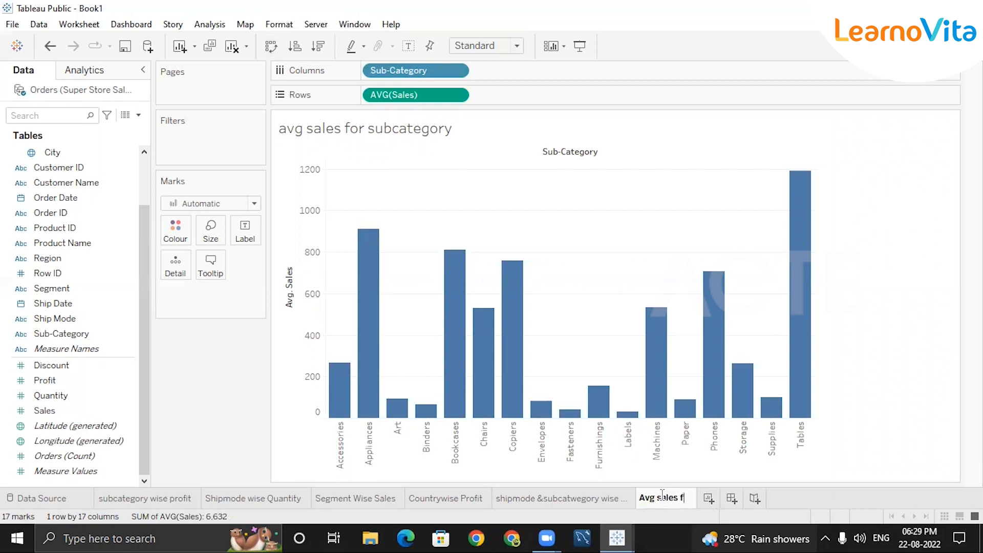
{"action": "type", "text": "or subcategory"}
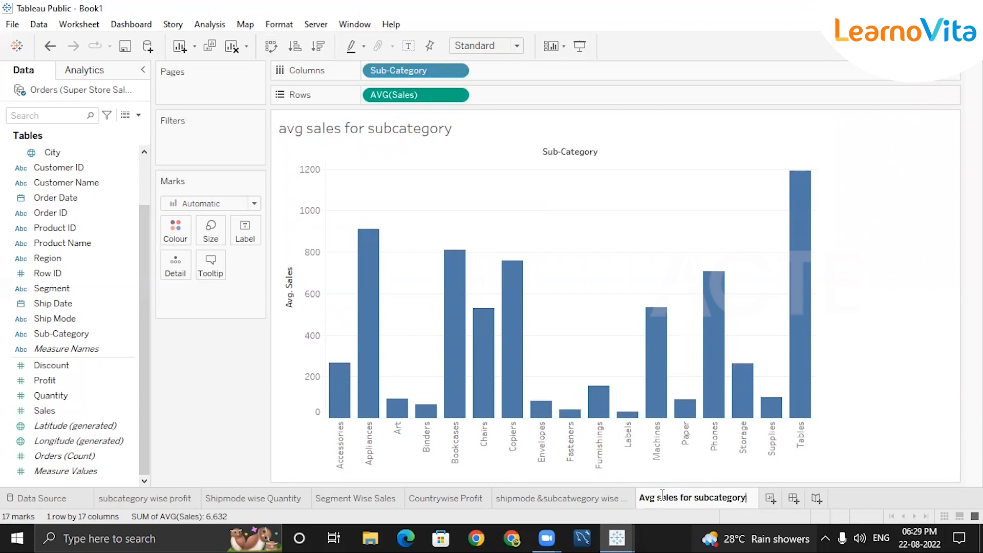
{"action": "key", "text": "Return"}
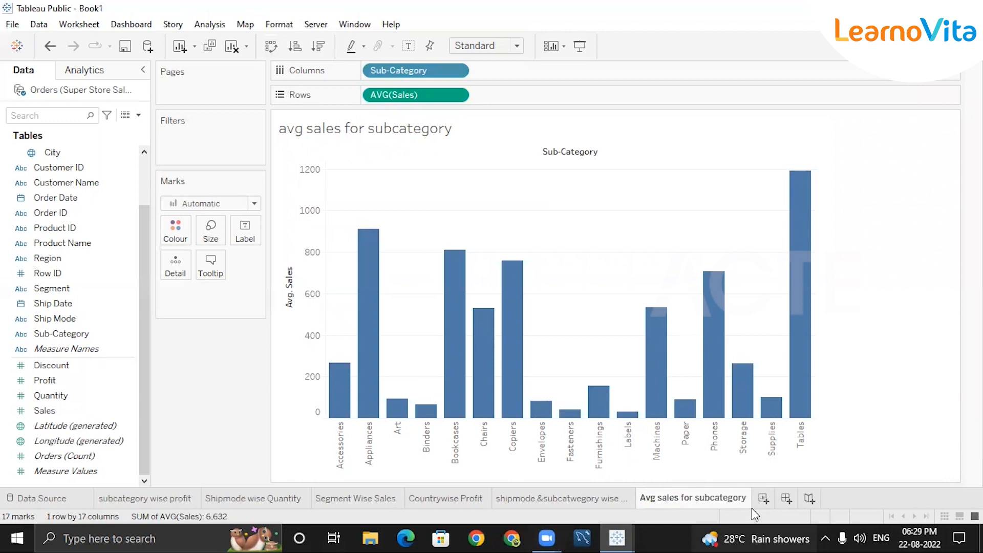
Step: Add a new worksheet and build a text table of Profit by year of Order Date
{"action": "left_click", "coordinate": [763, 498]}
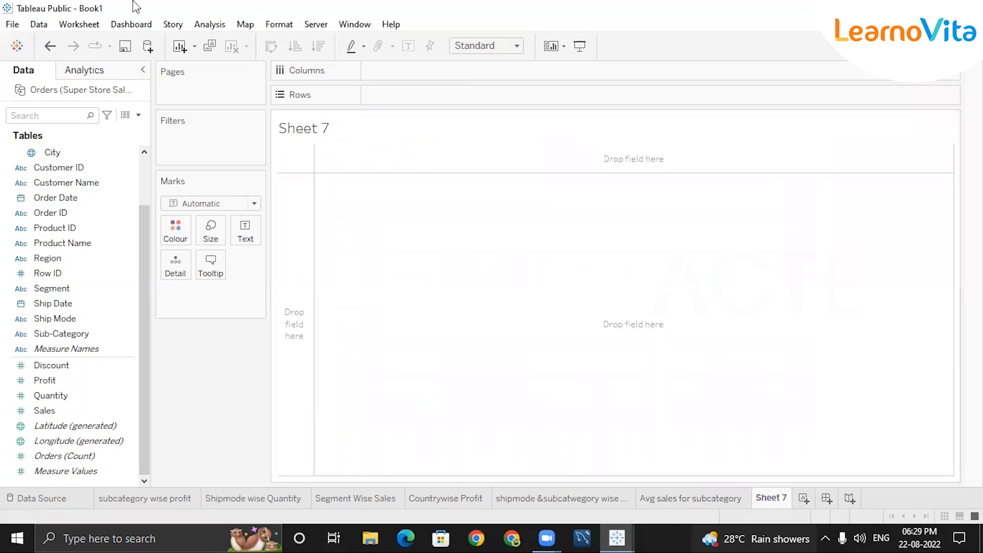
{"action": "left_click_drag", "start_coordinate": [143, 207], "coordinate": [144, 158]}
{"action": "left_click", "coordinate": [97, 257]}
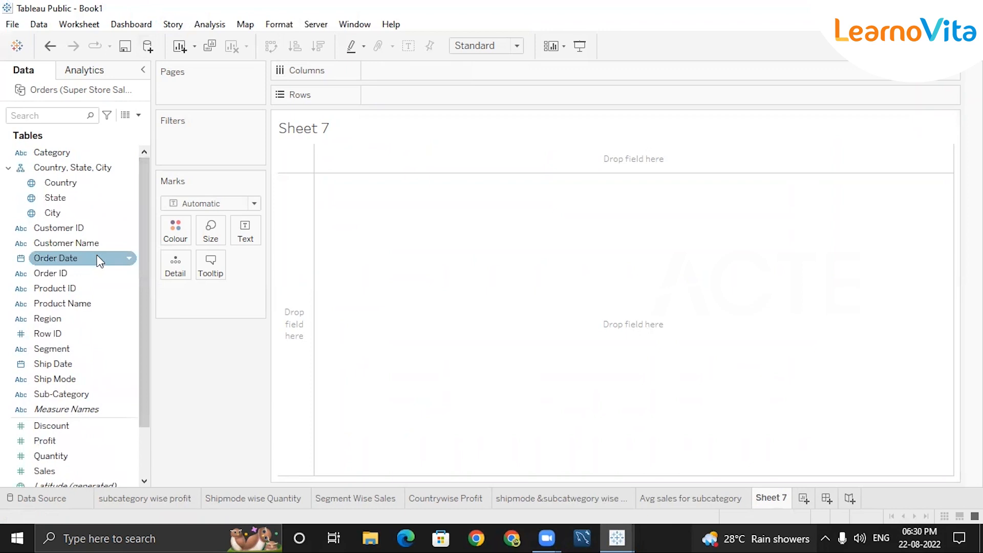
{"action": "double_click", "coordinate": [56, 259]}
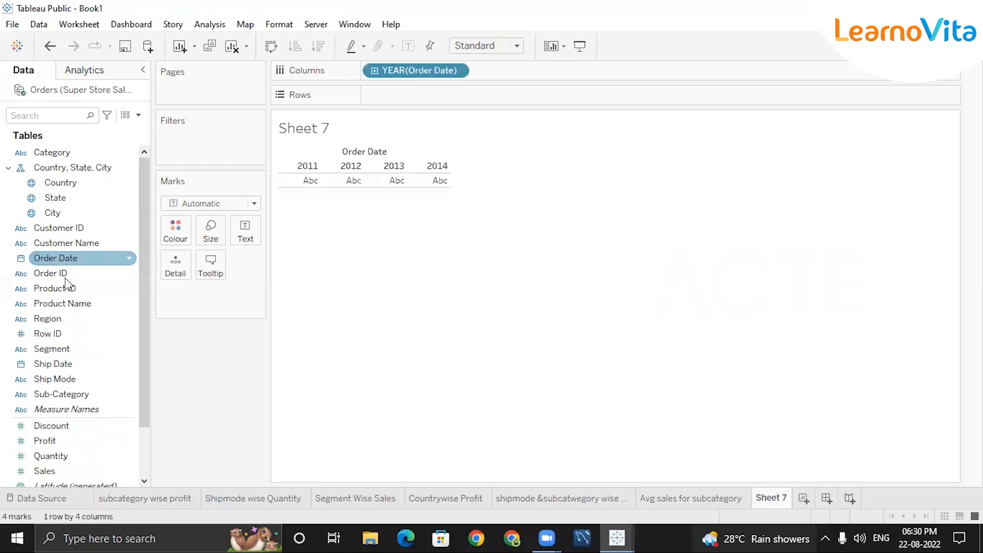
{"action": "left_click_drag", "start_coordinate": [144, 314], "coordinate": [143, 371]}
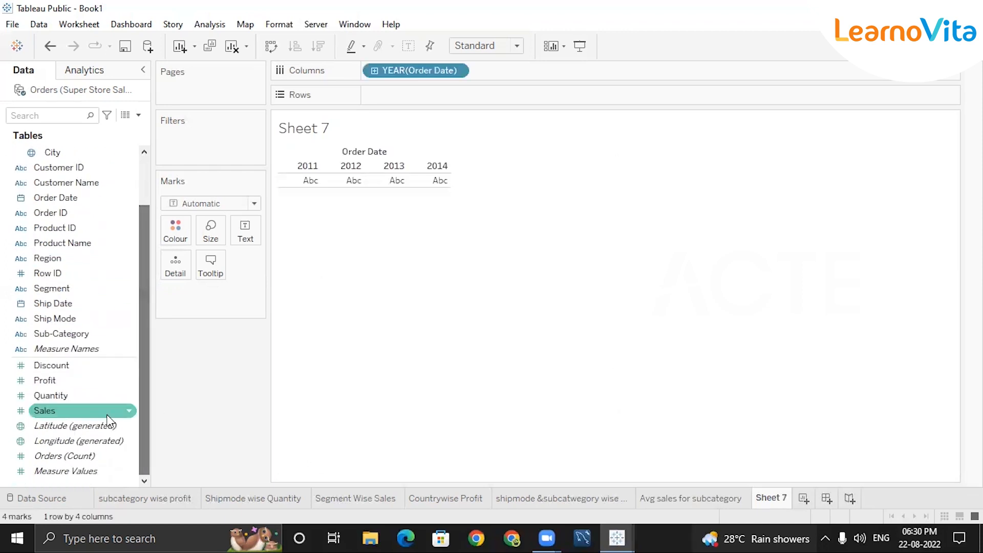
{"action": "left_click", "coordinate": [57, 409]}
{"action": "double_click", "coordinate": [42, 380]}
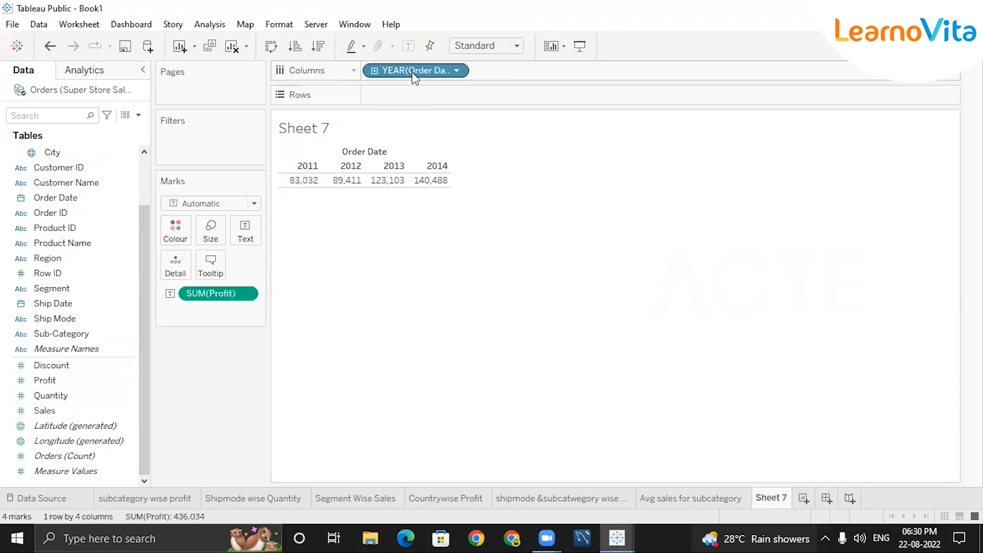
Step: Switch Order Date in the profit table to continuous Year and from there to discrete Month, checking the January value
{"action": "left_click", "coordinate": [456, 73]}
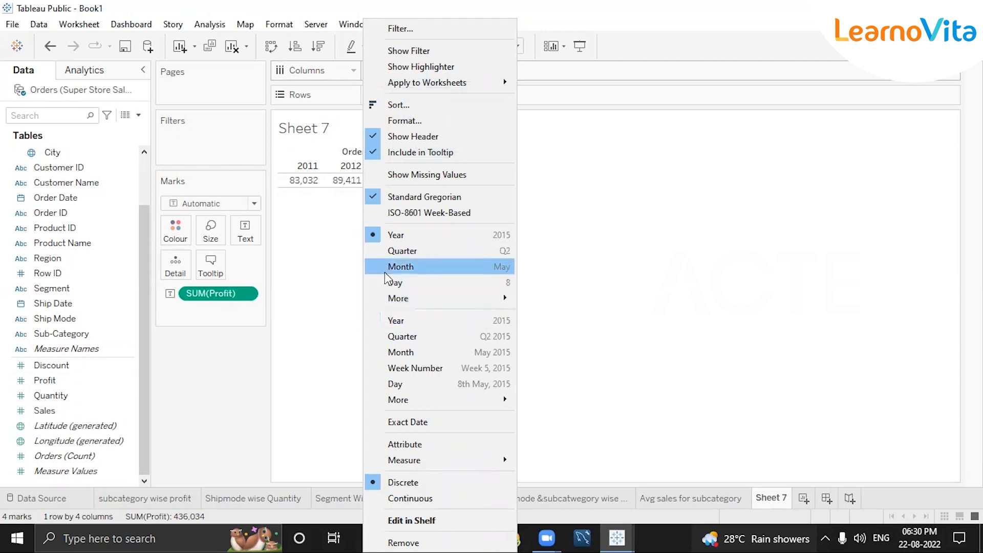
{"action": "left_click", "coordinate": [403, 321]}
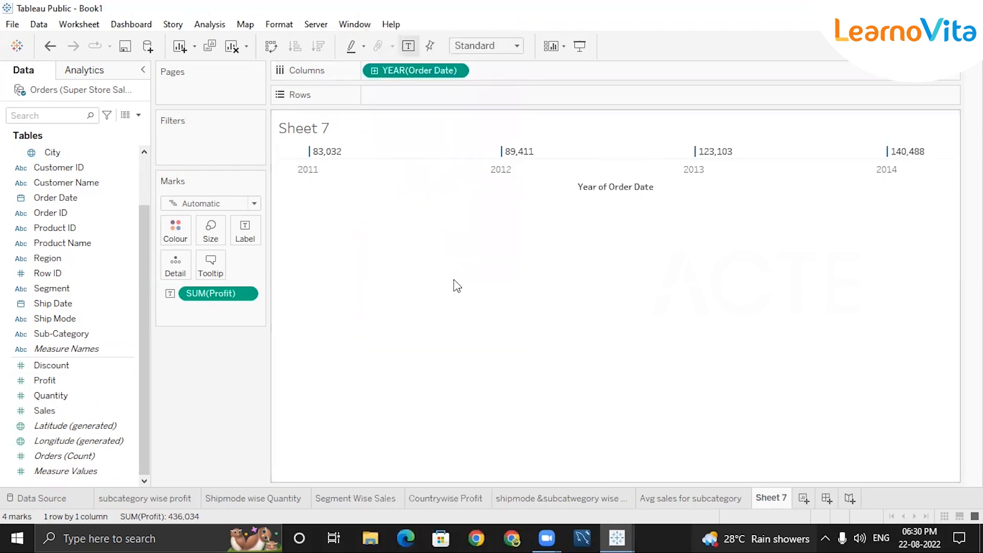
{"action": "left_click", "coordinate": [454, 72]}
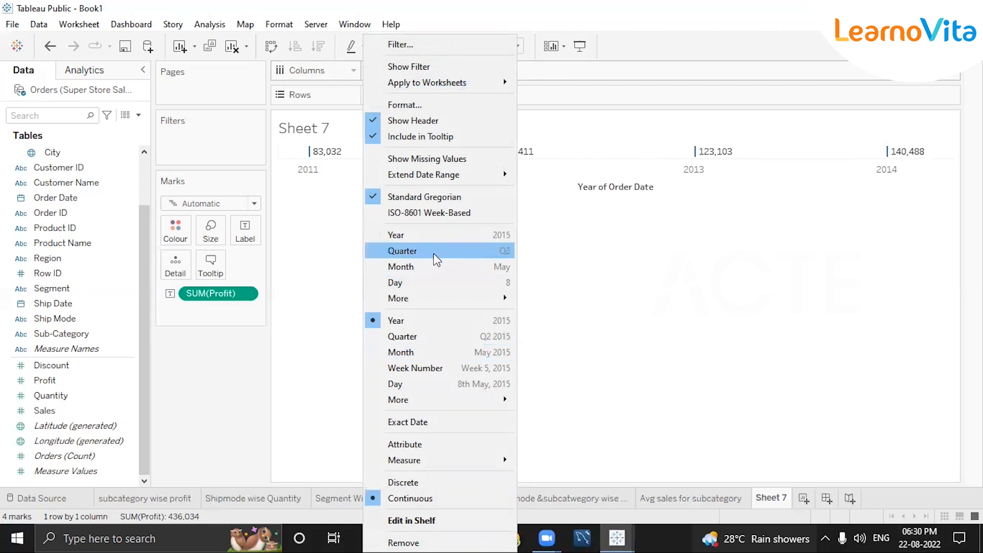
{"action": "left_click", "coordinate": [428, 267]}
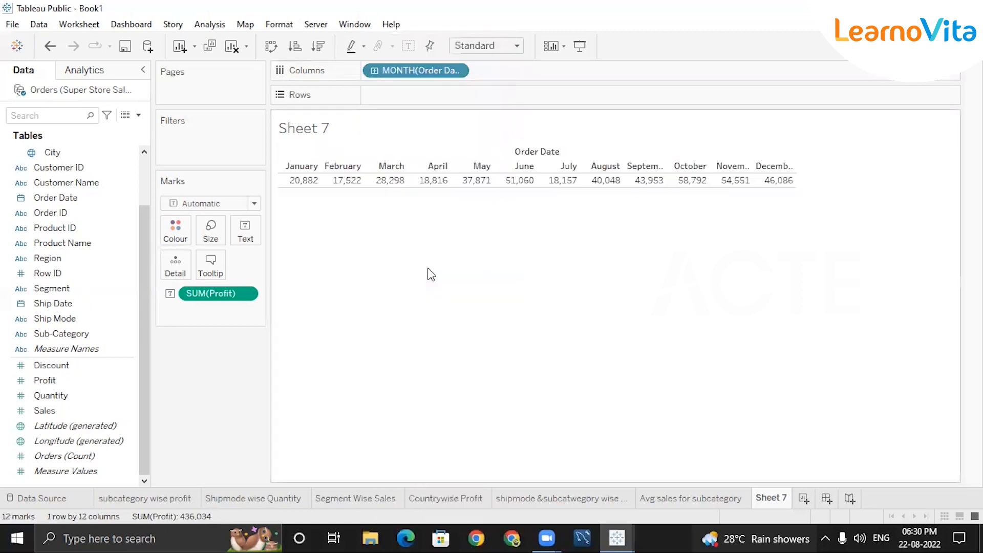
{"action": "left_click", "coordinate": [450, 73]}
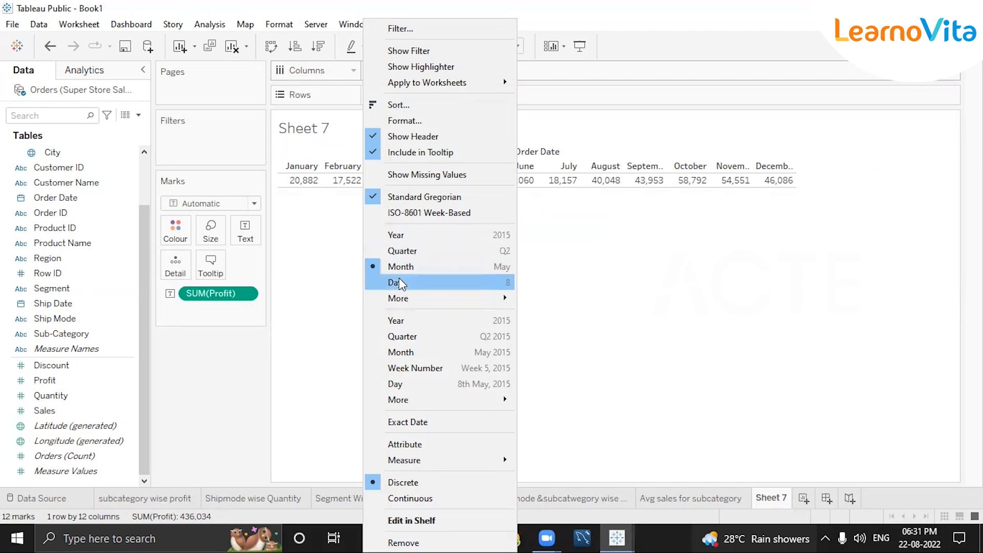
{"action": "left_click", "coordinate": [365, 196]}
{"action": "mouse_move", "coordinate": [299, 189]}
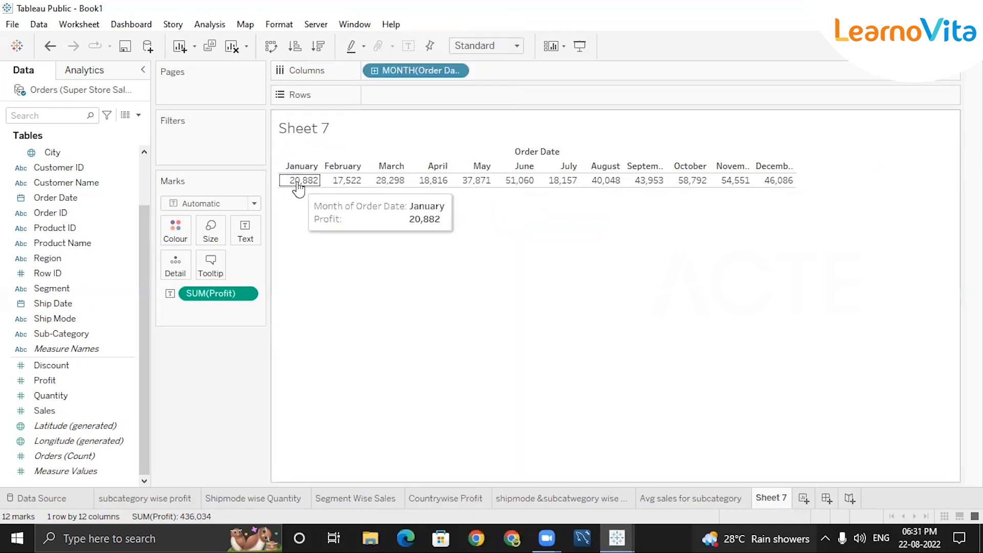
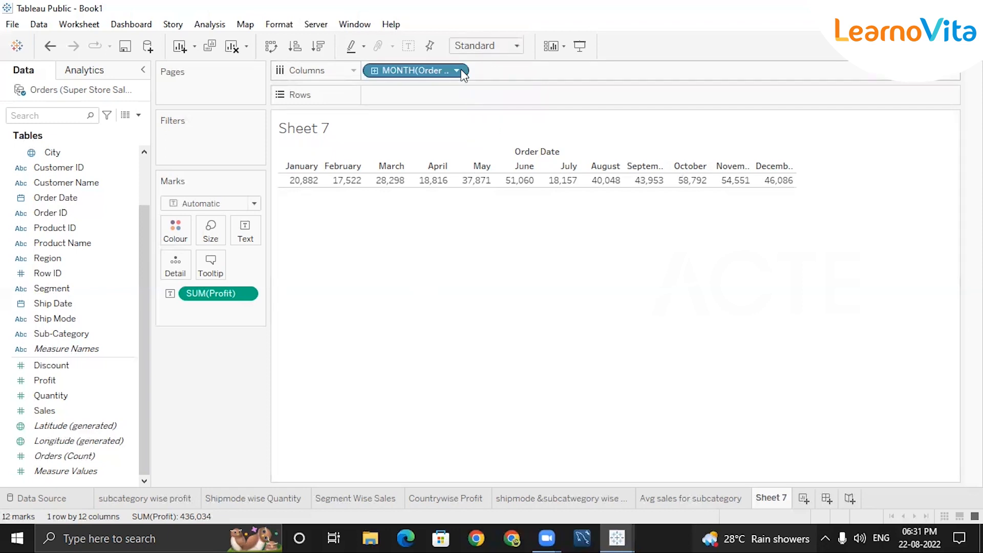
Step: Set Order Date to continuous Month and show Profit as a continuous line chart
{"action": "left_click", "coordinate": [461, 70]}
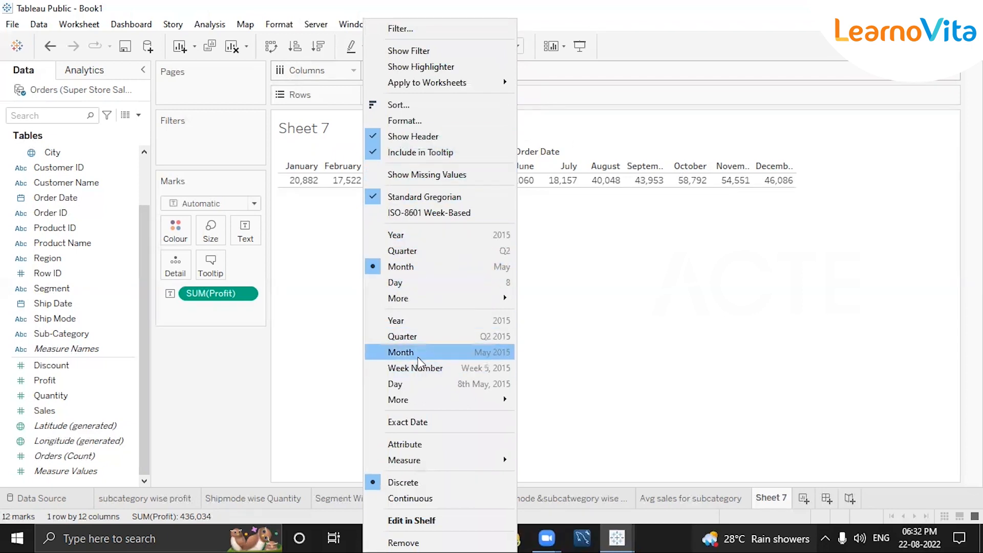
{"action": "left_click", "coordinate": [401, 352]}
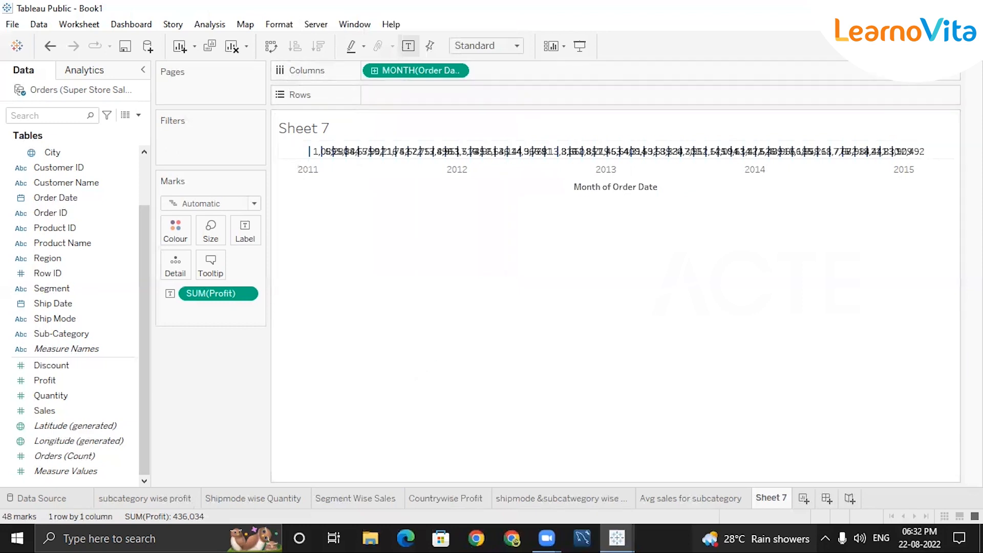
{"action": "left_click", "coordinate": [946, 46]}
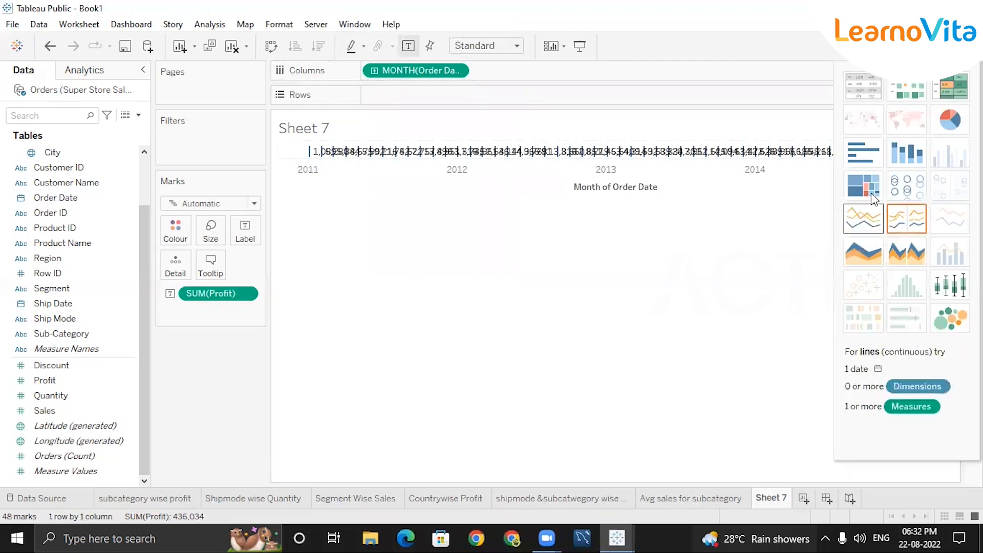
{"action": "left_click", "coordinate": [867, 227]}
{"action": "left_click", "coordinate": [946, 46]}
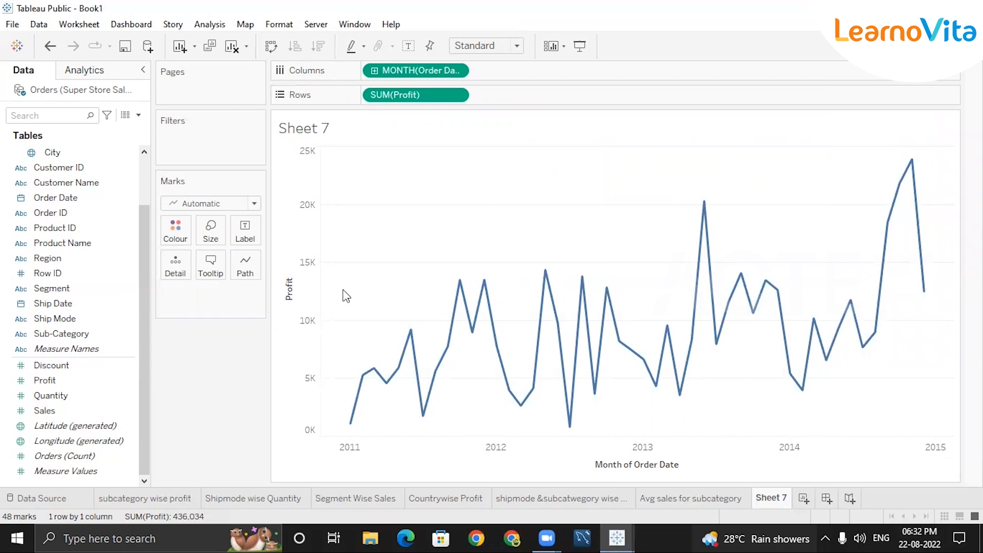
Step: Examine the monthly profit values at the peaks and low points along the line
{"action": "mouse_move", "coordinate": [365, 376]}
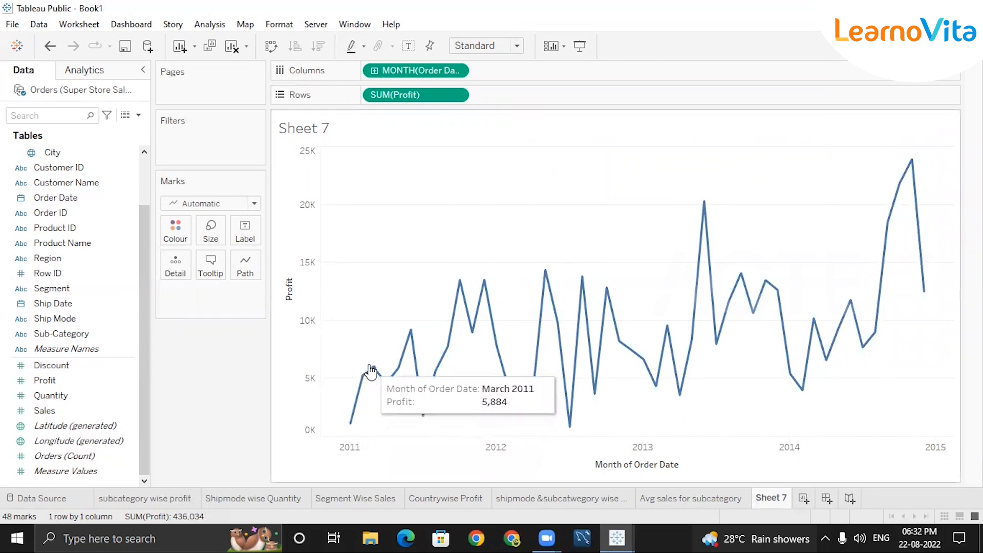
{"action": "mouse_move", "coordinate": [350, 421]}
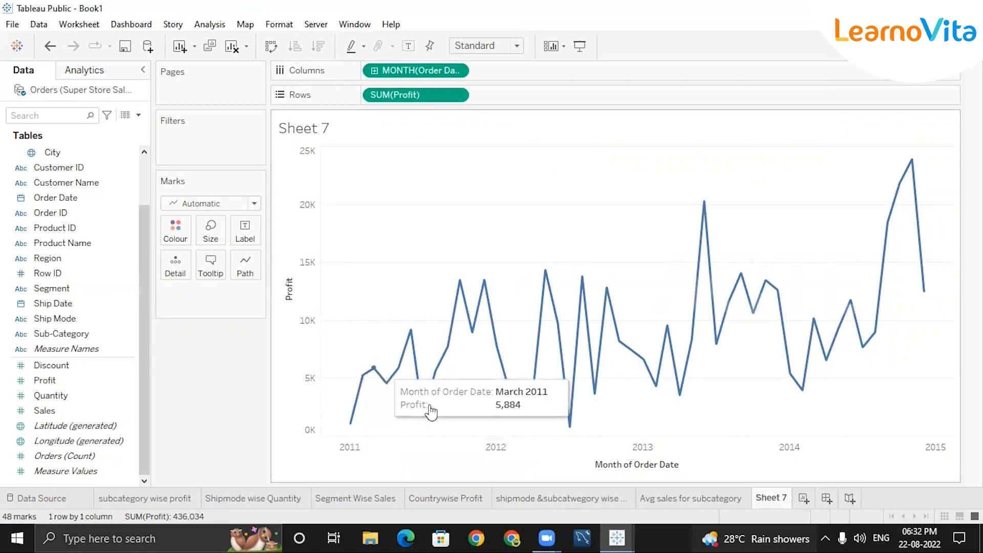
{"action": "mouse_move", "coordinate": [691, 316]}
{"action": "mouse_move", "coordinate": [703, 203]}
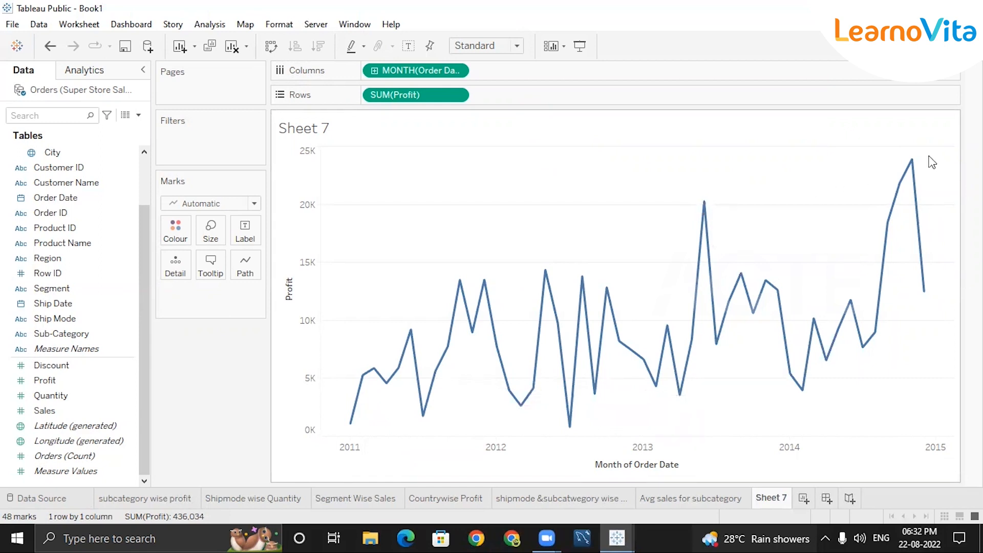
{"action": "mouse_move", "coordinate": [907, 169]}
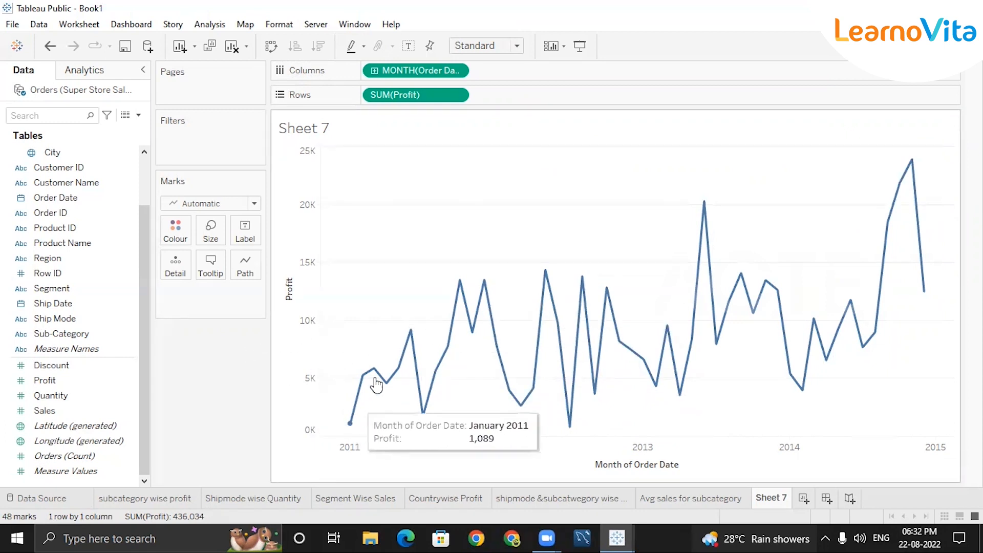
{"action": "mouse_move", "coordinate": [464, 285]}
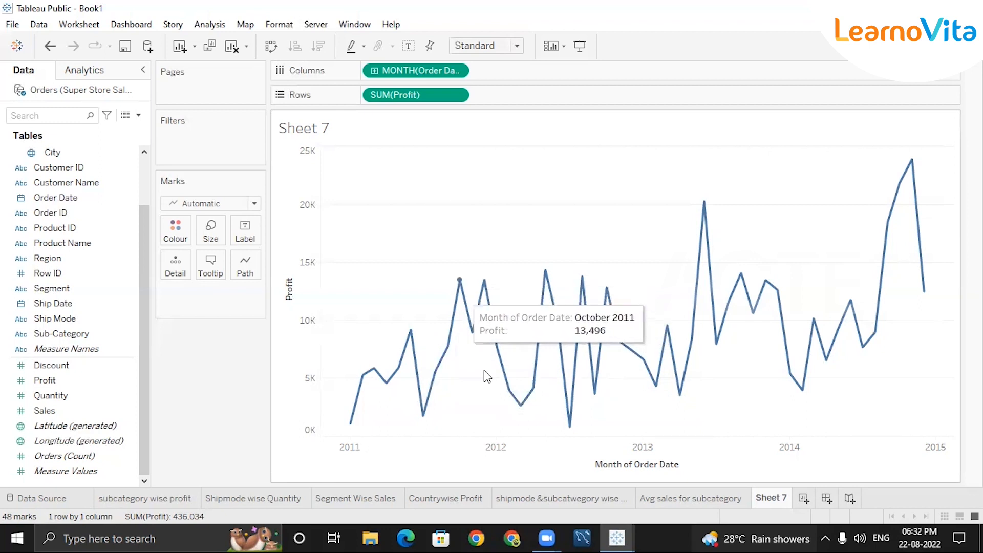
{"action": "mouse_move", "coordinate": [537, 342]}
{"action": "mouse_move", "coordinate": [547, 276]}
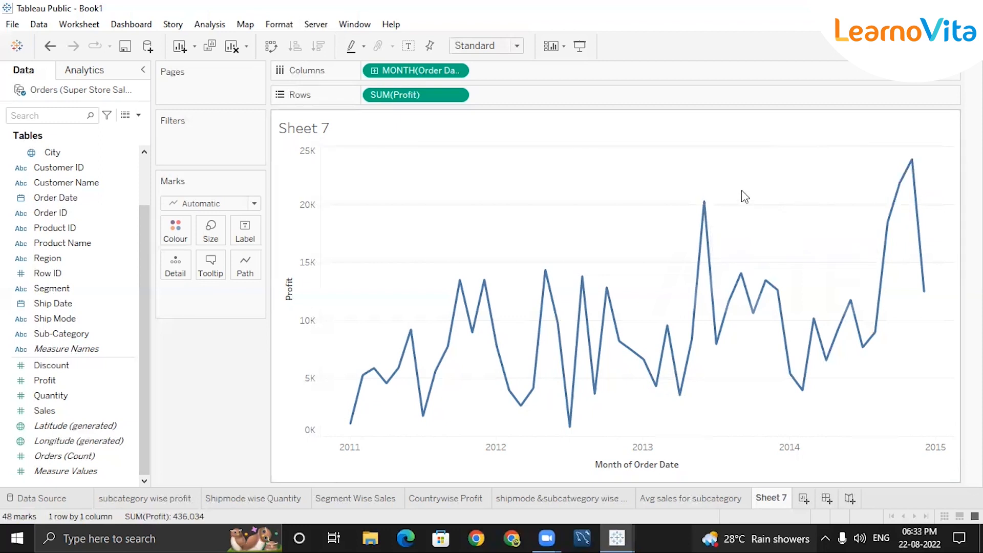
Step: Change Order Date in the line chart to continuous Year and drill it down to Quarter
{"action": "left_click", "coordinate": [462, 74]}
{"action": "left_click", "coordinate": [419, 325]}
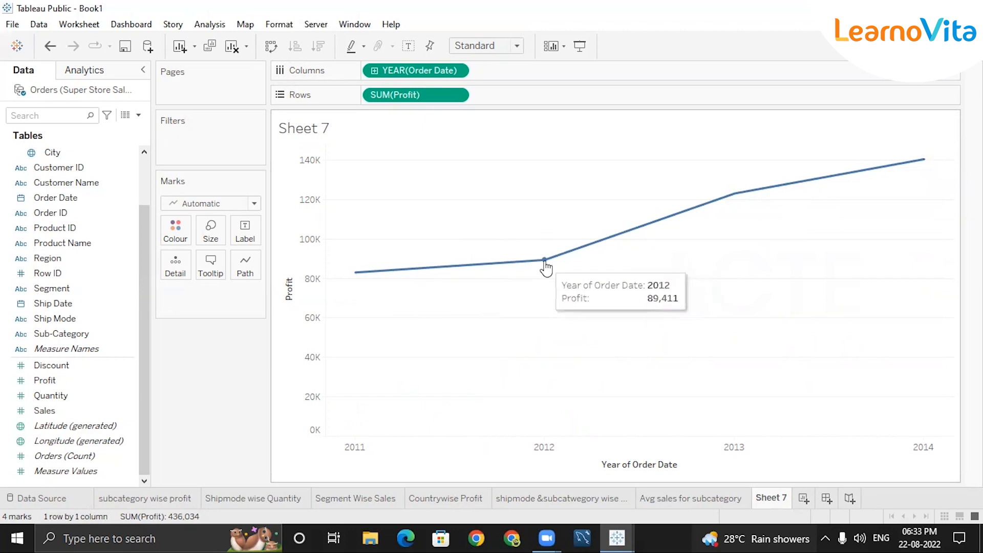
{"action": "left_click", "coordinate": [374, 72]}
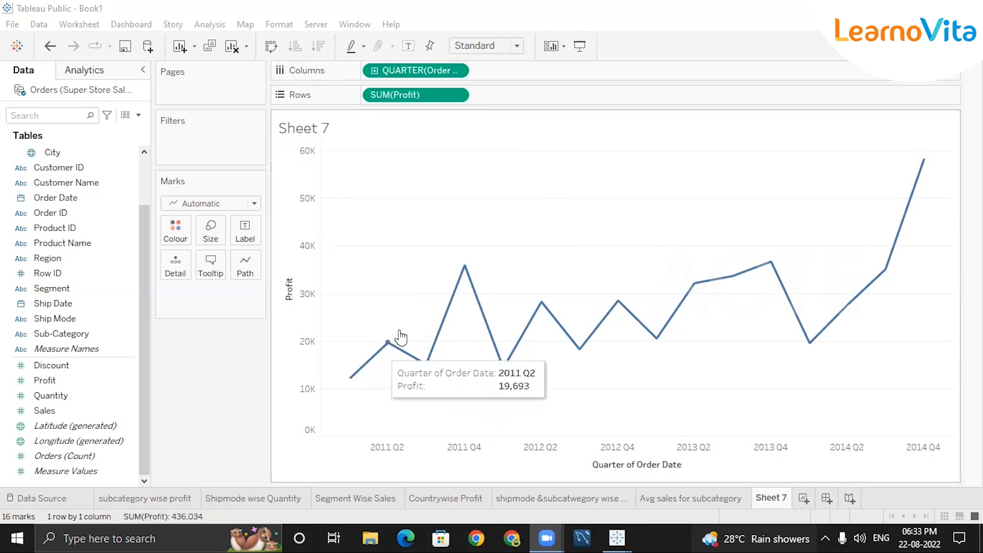
Step: Drill continuous Order Date down through Month, Week and Day, and set it back to continuous Month
{"action": "left_click", "coordinate": [376, 73]}
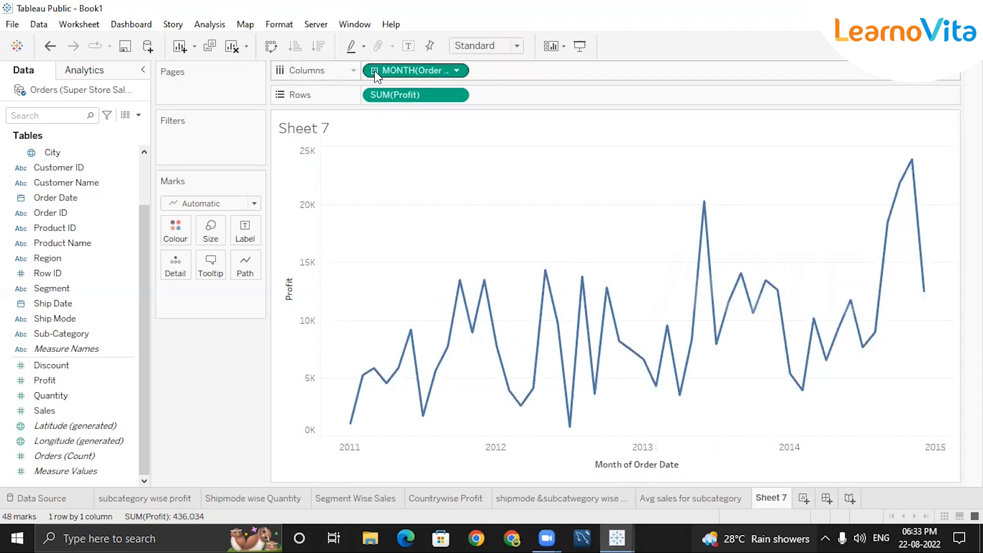
{"action": "left_click", "coordinate": [376, 72]}
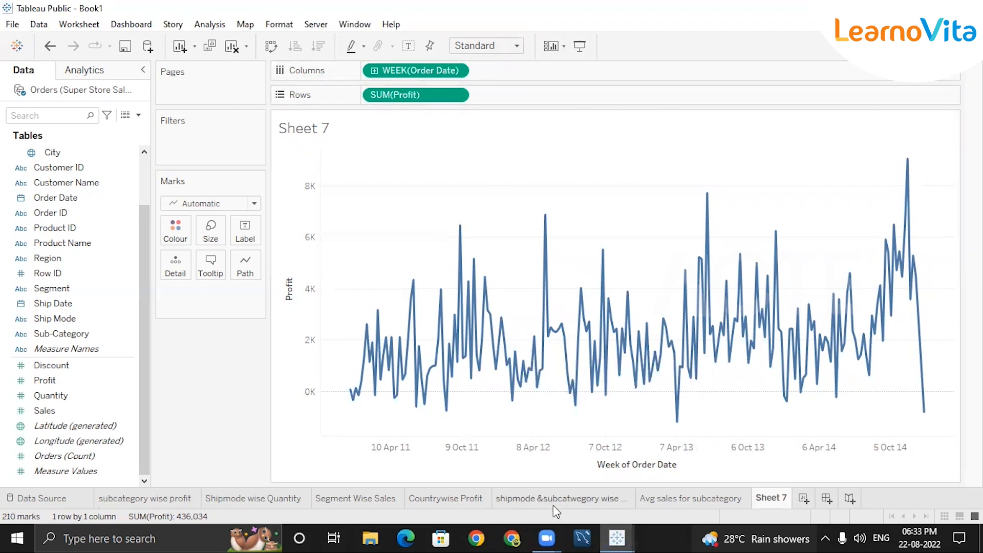
{"action": "left_click", "coordinate": [375, 70]}
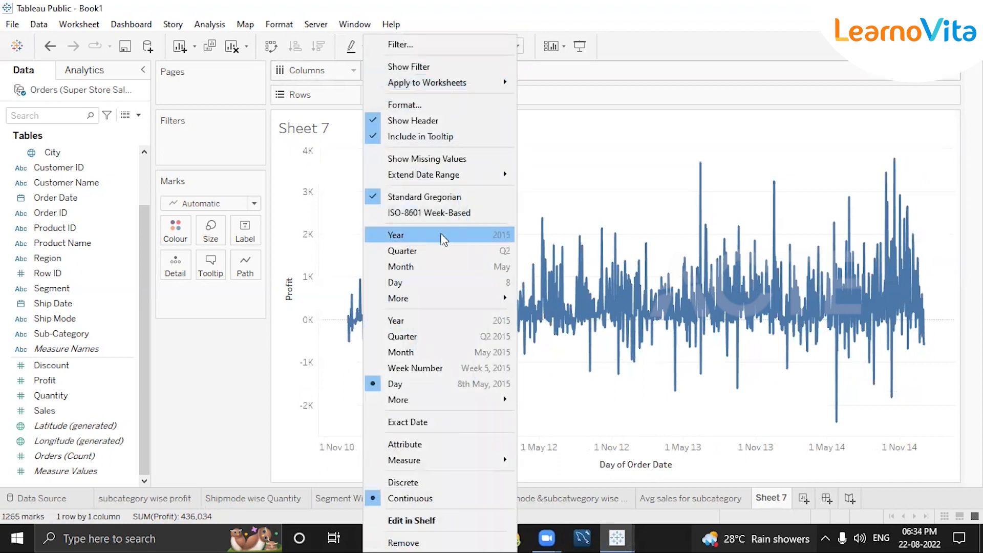
{"action": "left_click", "coordinate": [428, 352]}
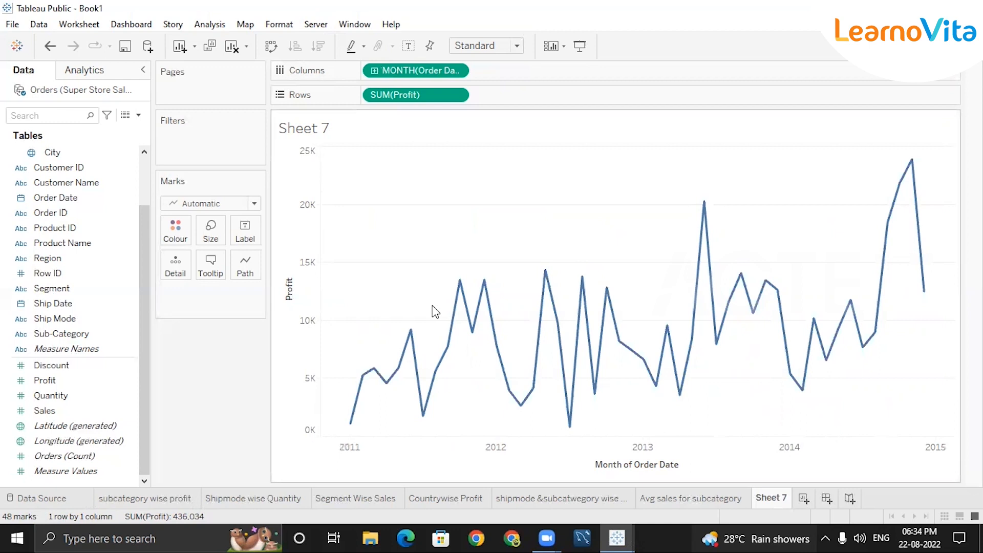
Step: Show monthly Profit as a continuous area chart, try the discrete area chart, and return to the continuous one
{"action": "left_click", "coordinate": [941, 46]}
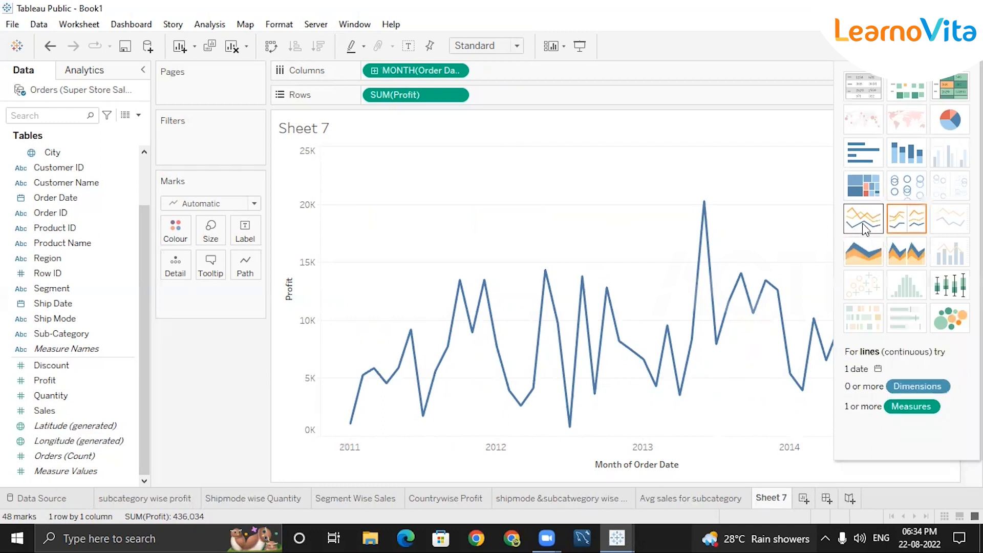
{"action": "left_click", "coordinate": [864, 249]}
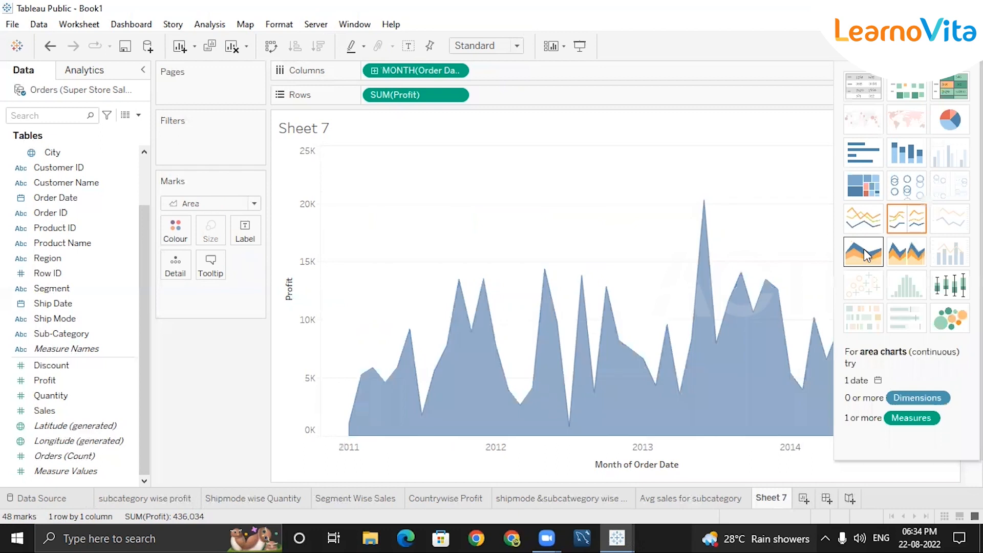
{"action": "left_click", "coordinate": [900, 261]}
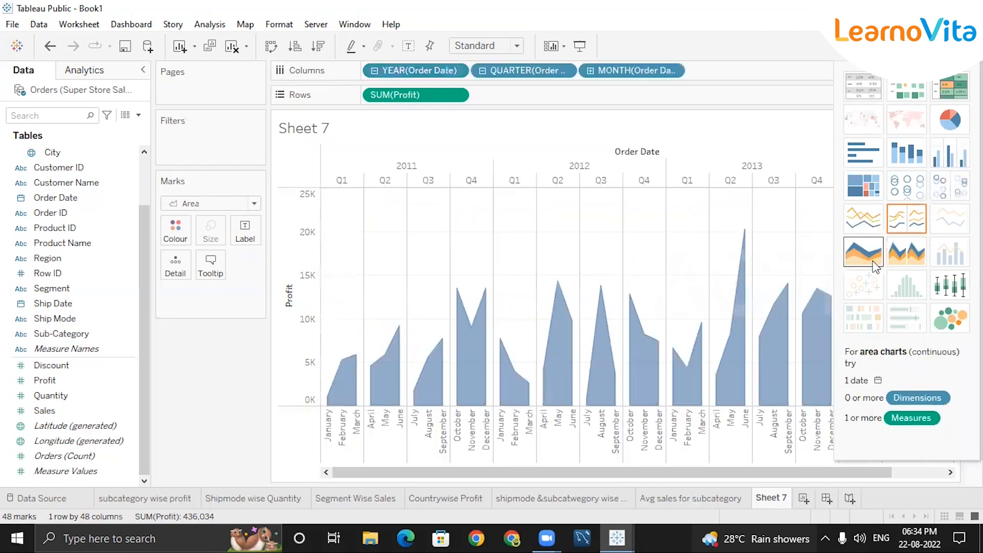
{"action": "left_click", "coordinate": [876, 259]}
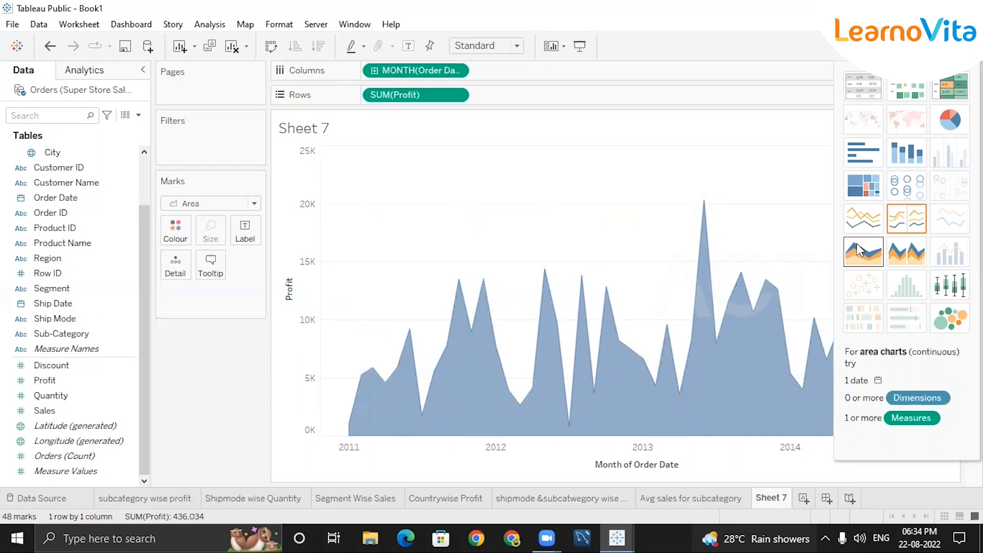
Step: Add Sales to the monthly Profit chart and show both measures as dual lines
{"action": "left_click", "coordinate": [65, 414]}
{"action": "double_click", "coordinate": [64, 414]}
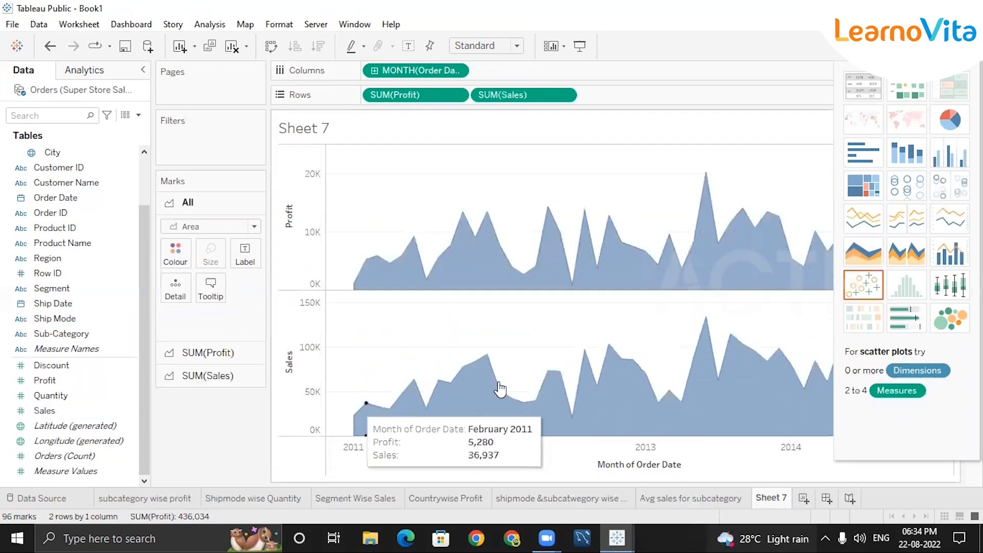
{"action": "left_click", "coordinate": [950, 232]}
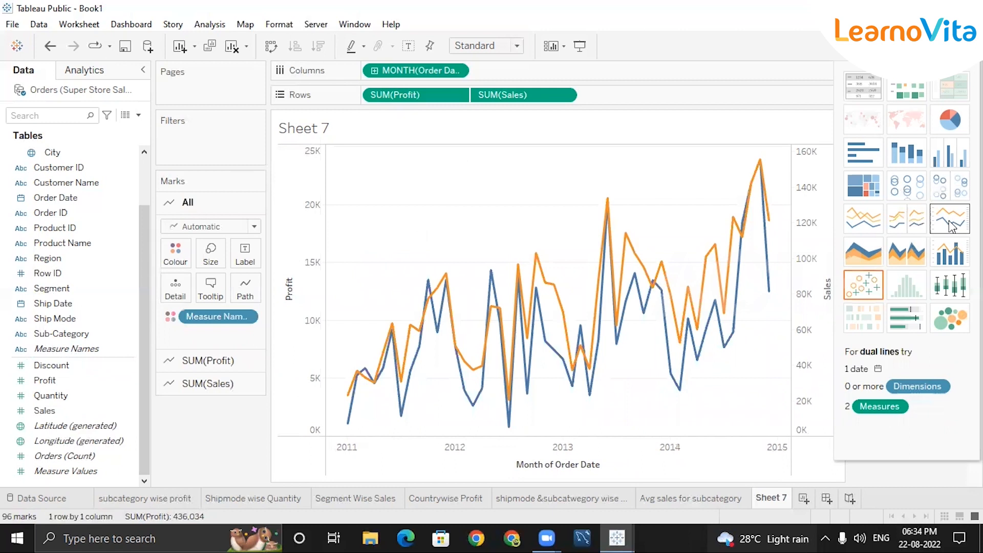
Step: Set Order Date in the dual-line chart to continuous Quarter and compare the Profit and Sales lines against the colour legend
{"action": "left_click", "coordinate": [459, 71]}
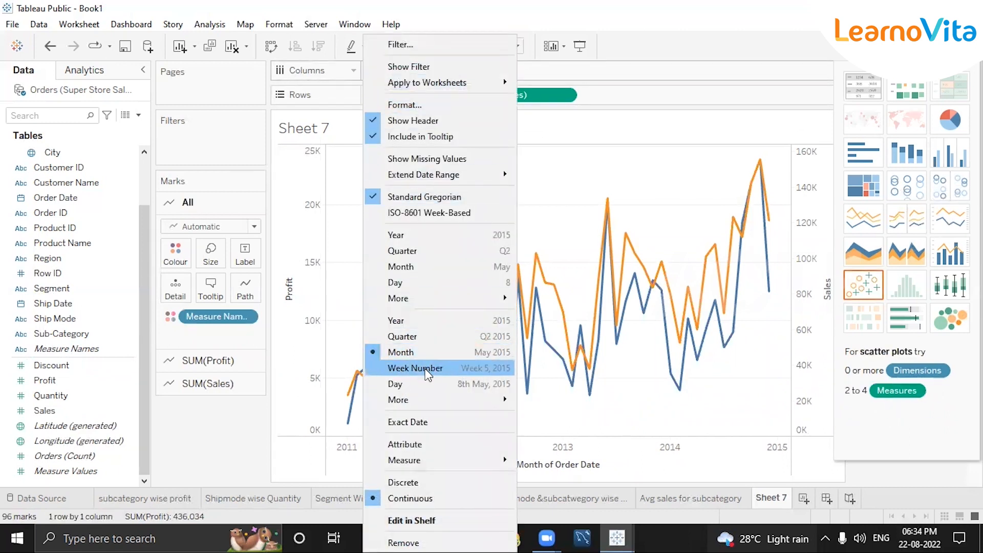
{"action": "left_click", "coordinate": [420, 337]}
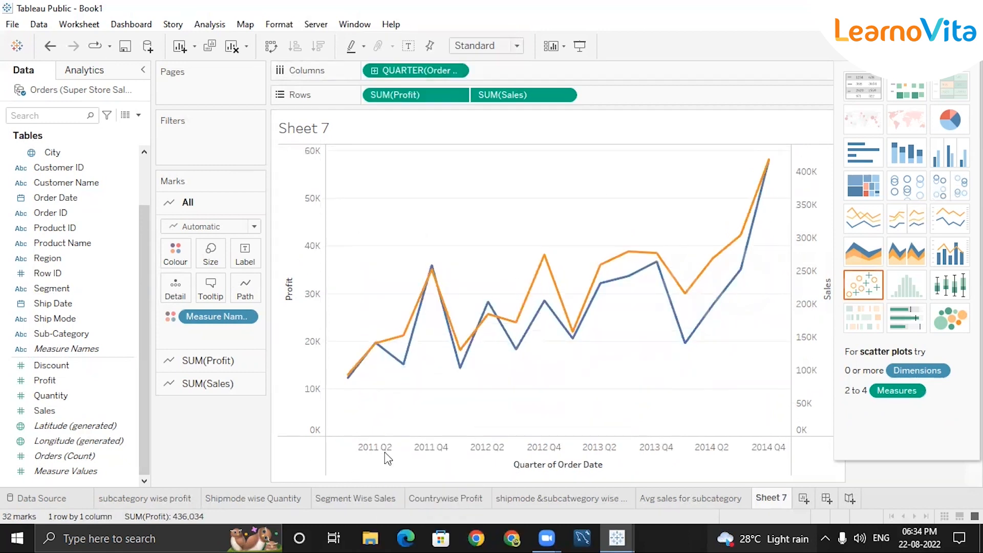
{"action": "left_click", "coordinate": [950, 46]}
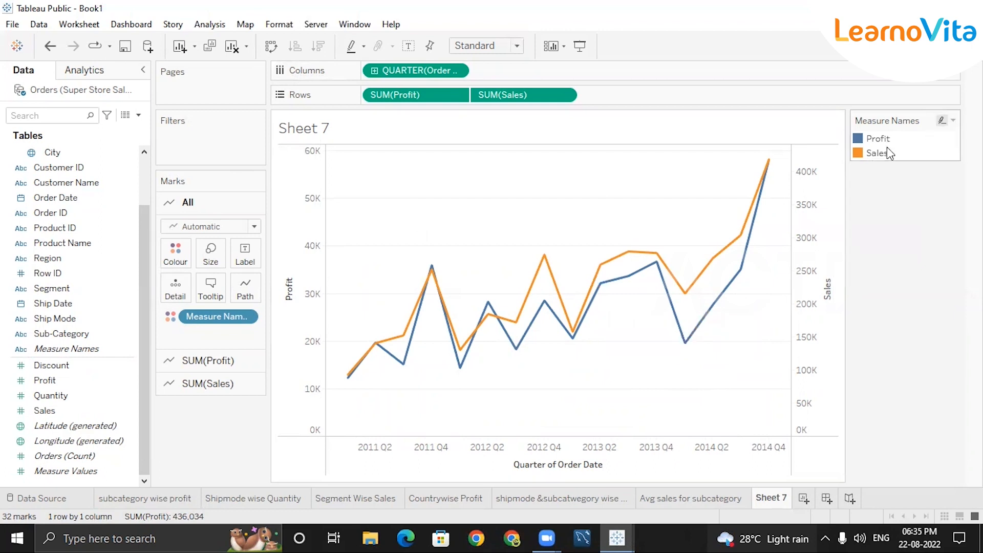
{"action": "mouse_move", "coordinate": [686, 336]}
Step: Change the quarterly chart to a dual combination with Profit as bars and Sales as a line
{"action": "key", "text": "ctrl+1"}
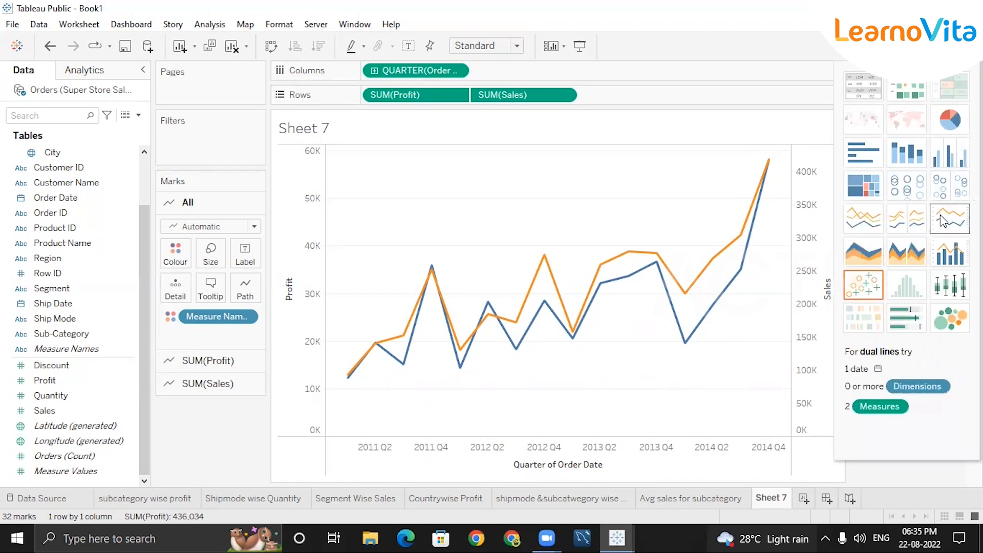
{"action": "left_click", "coordinate": [950, 258]}
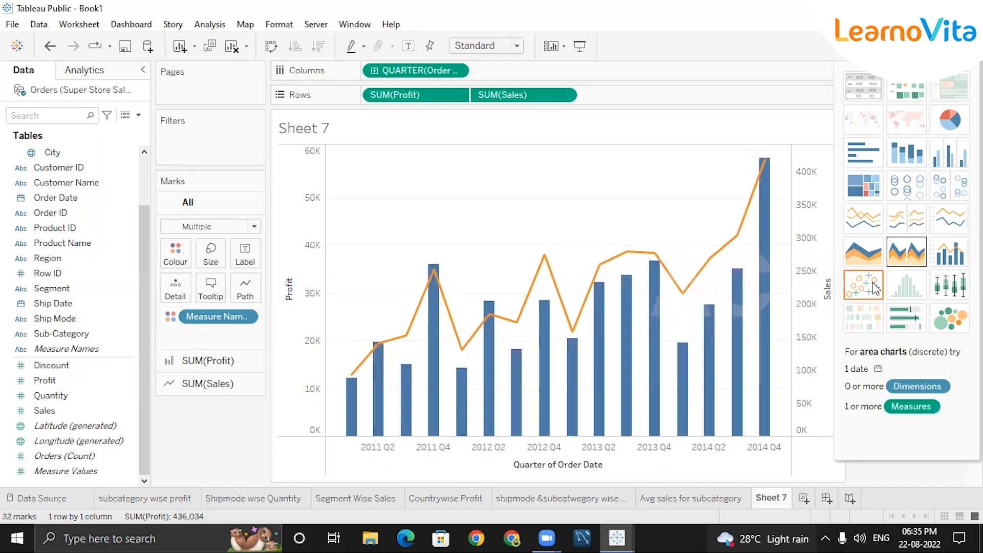
{"action": "mouse_move", "coordinate": [356, 426]}
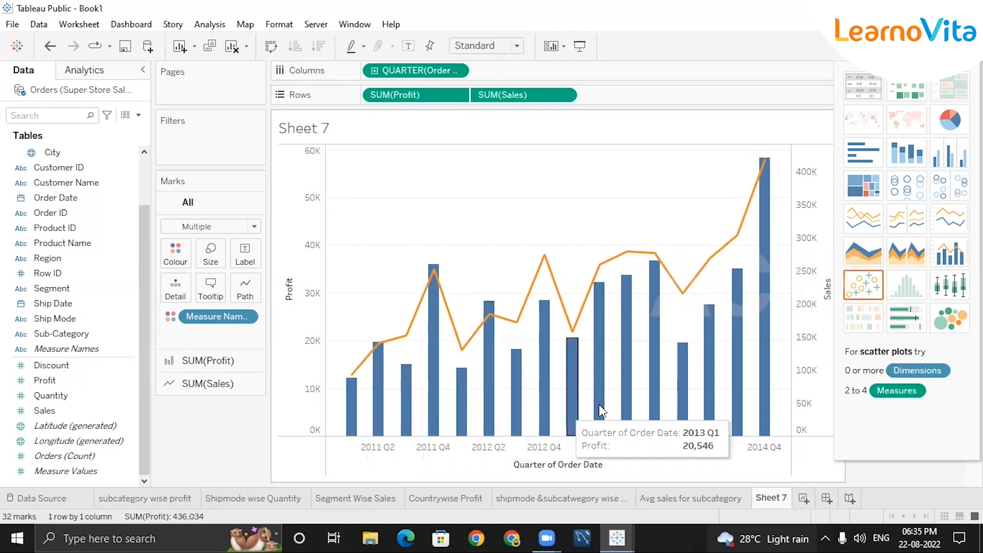
{"action": "left_click", "coordinate": [957, 46]}
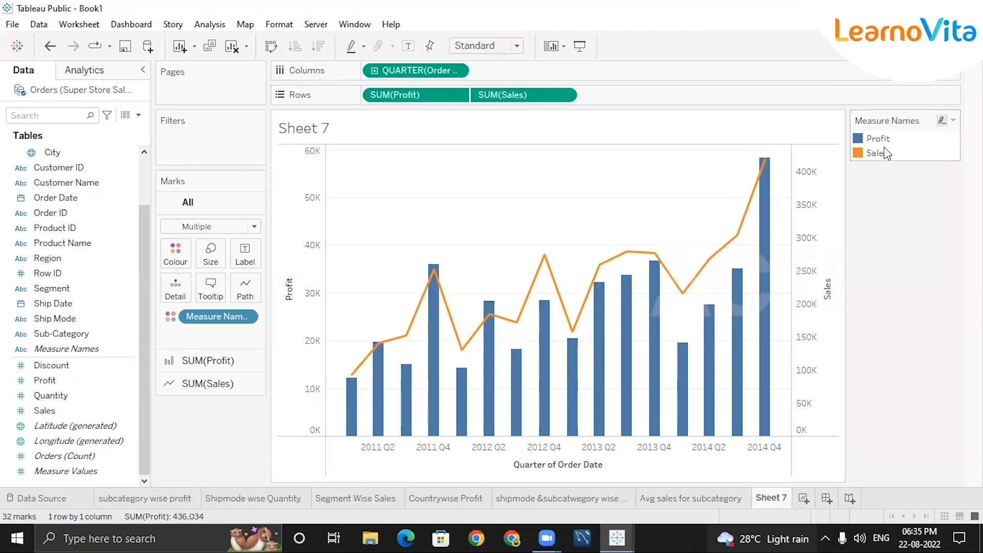
{"action": "mouse_move", "coordinate": [770, 274]}
Step: Try a scatter plot of quarterly Profit against Sales, and return to the dual combination chart
{"action": "left_click", "coordinate": [950, 45]}
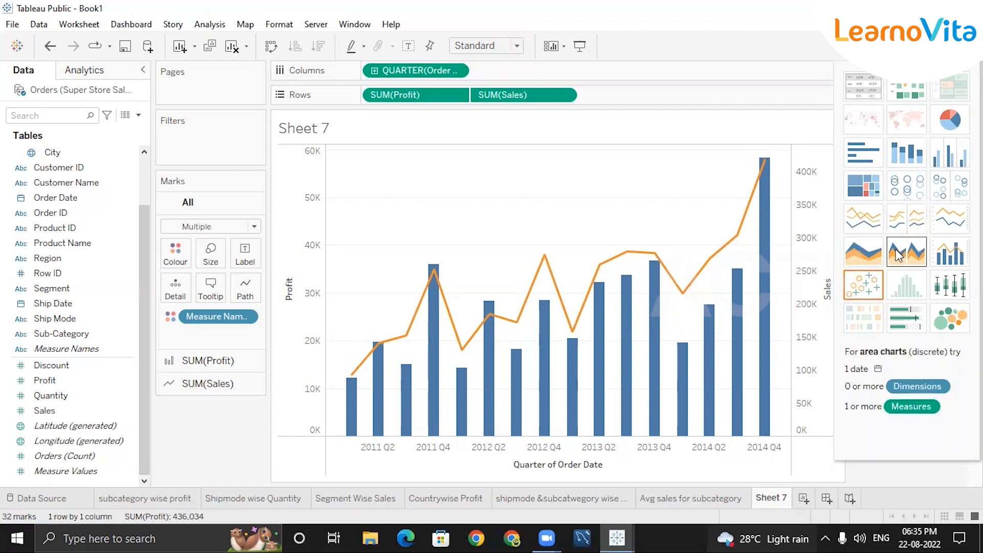
{"action": "left_click", "coordinate": [870, 284]}
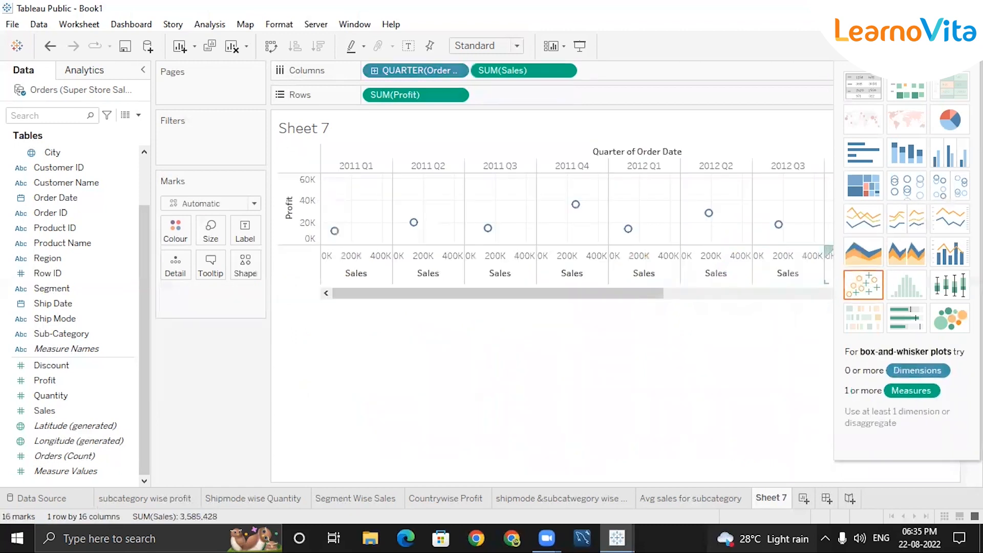
{"action": "left_click", "coordinate": [950, 252]}
Step: Add a new blank worksheet and reopen the Avg sales for subcategory sheet
{"action": "mouse_move", "coordinate": [787, 497]}
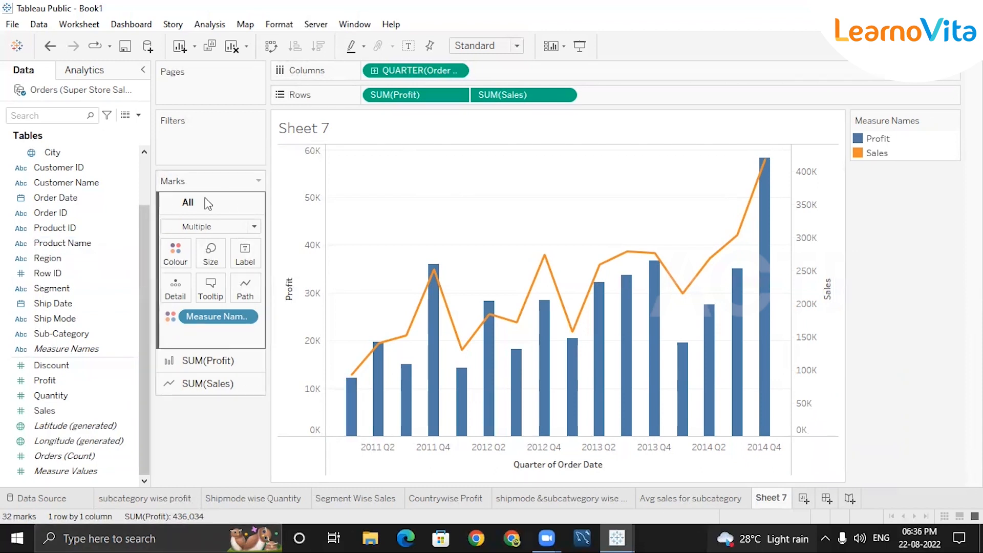
{"action": "left_click", "coordinate": [804, 498]}
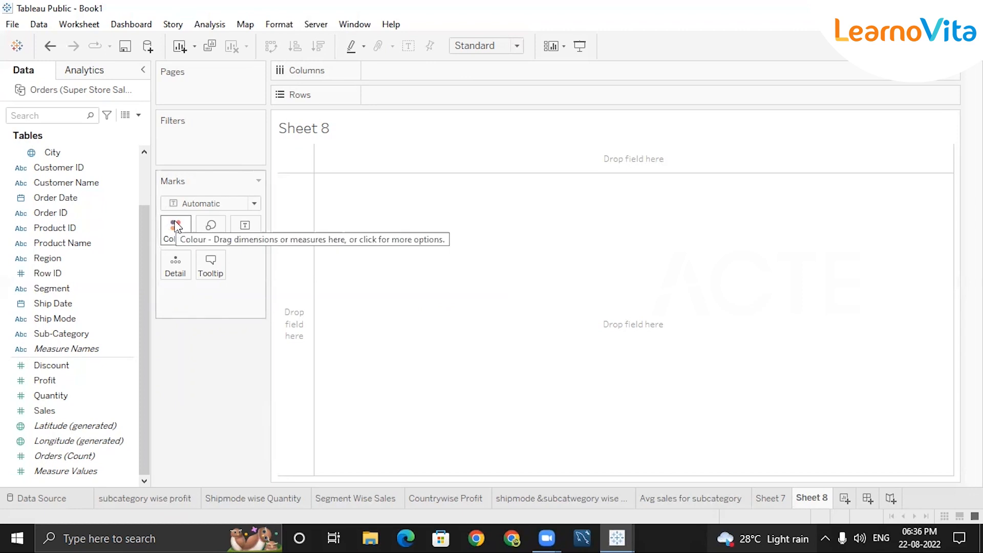
{"action": "left_click", "coordinate": [678, 499]}
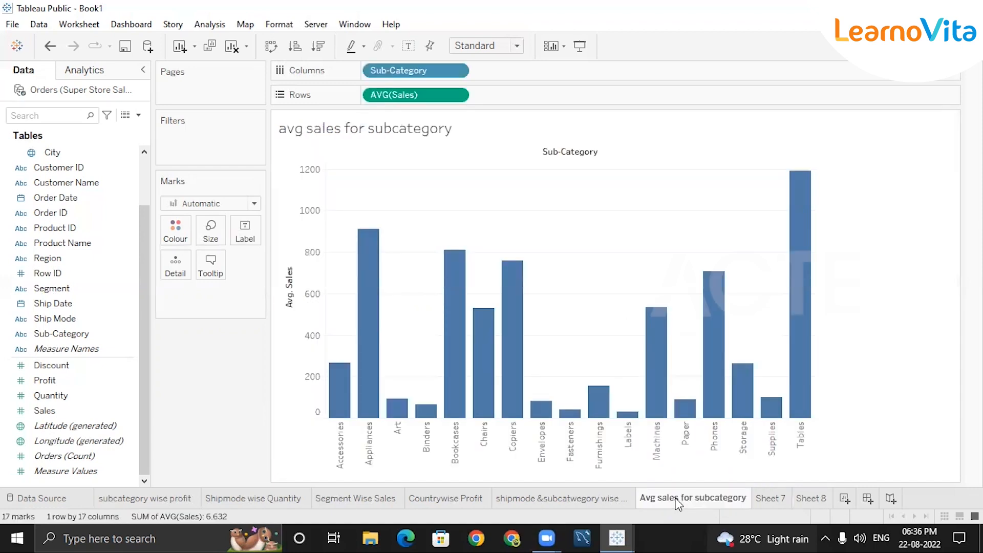
Step: Add Category to the average sales by sub-category chart and swap its rows and columns
{"action": "mouse_move", "coordinate": [666, 500]}
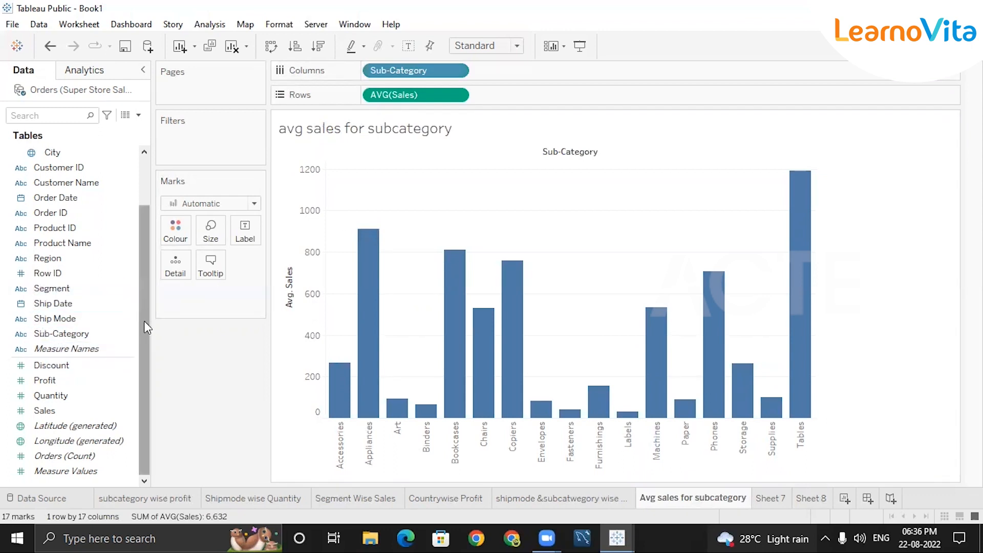
{"action": "scroll", "coordinate": [143, 321], "scroll_direction": "up", "scroll_amount": 2}
{"action": "left_click_drag", "start_coordinate": [145, 377], "coordinate": [141, 431]}
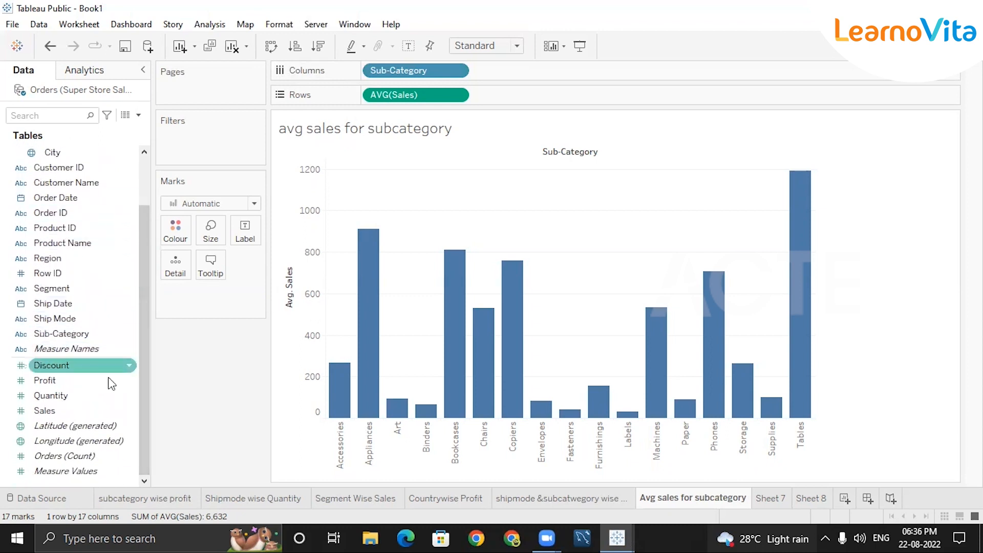
{"action": "left_click_drag", "start_coordinate": [140, 382], "coordinate": [144, 333]}
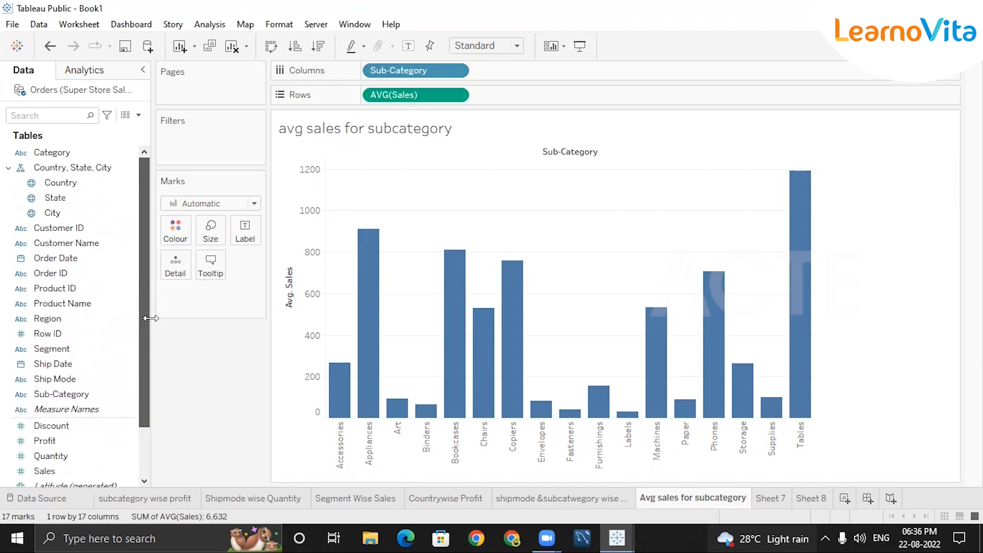
{"action": "double_click", "coordinate": [85, 152]}
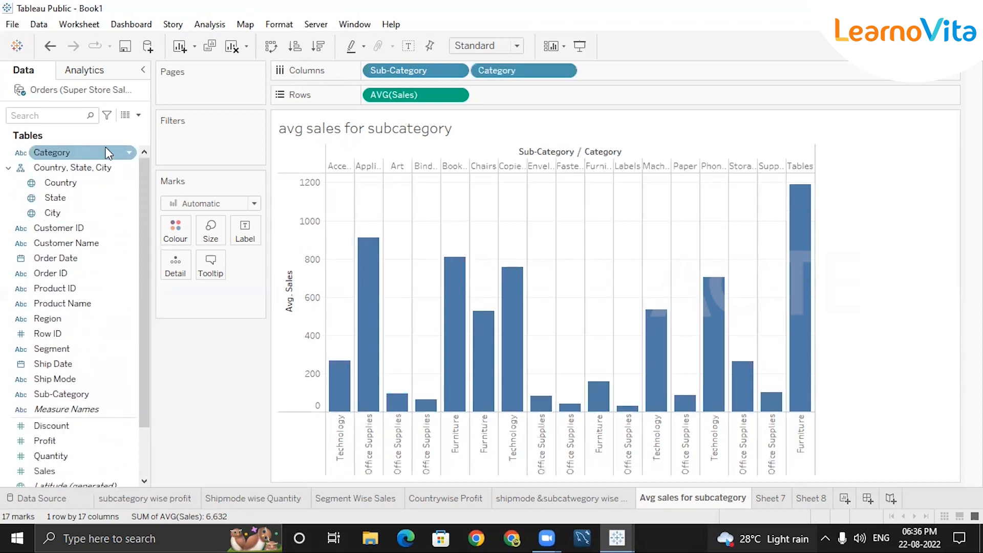
{"action": "left_click", "coordinate": [270, 49]}
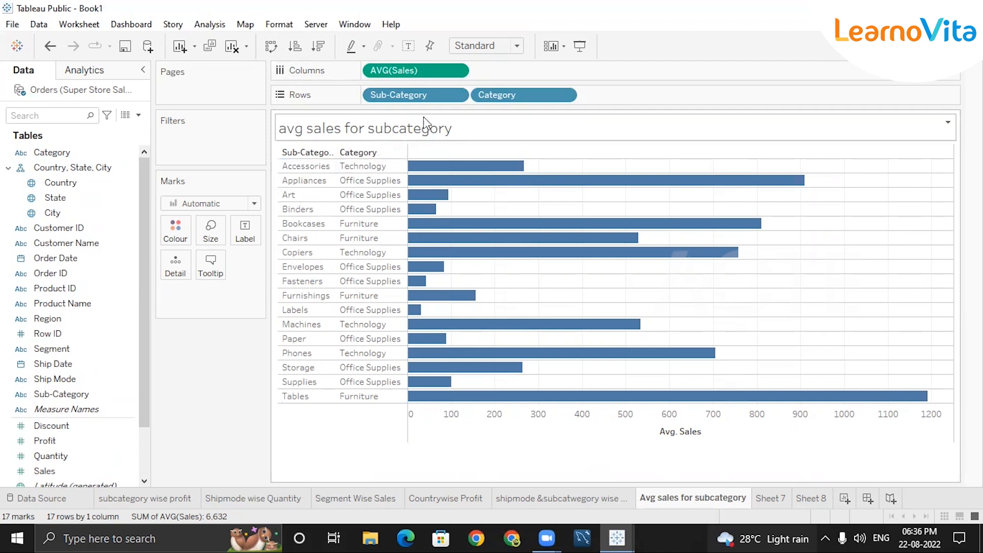
Step: Place Category ahead of Sub-Category in the rows and sort the bars by average sales in descending order
{"action": "left_click_drag", "start_coordinate": [507, 95], "coordinate": [373, 95]}
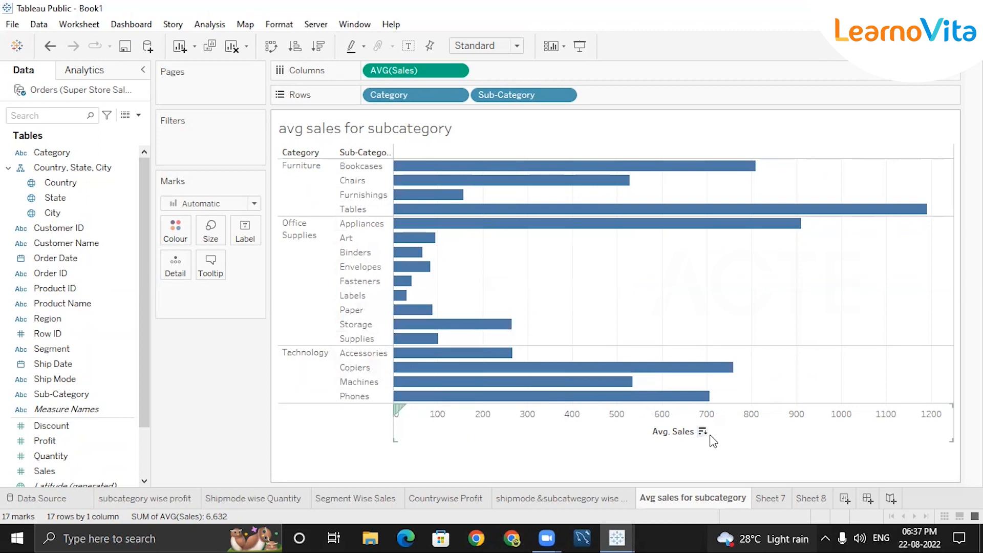
{"action": "left_click", "coordinate": [703, 431]}
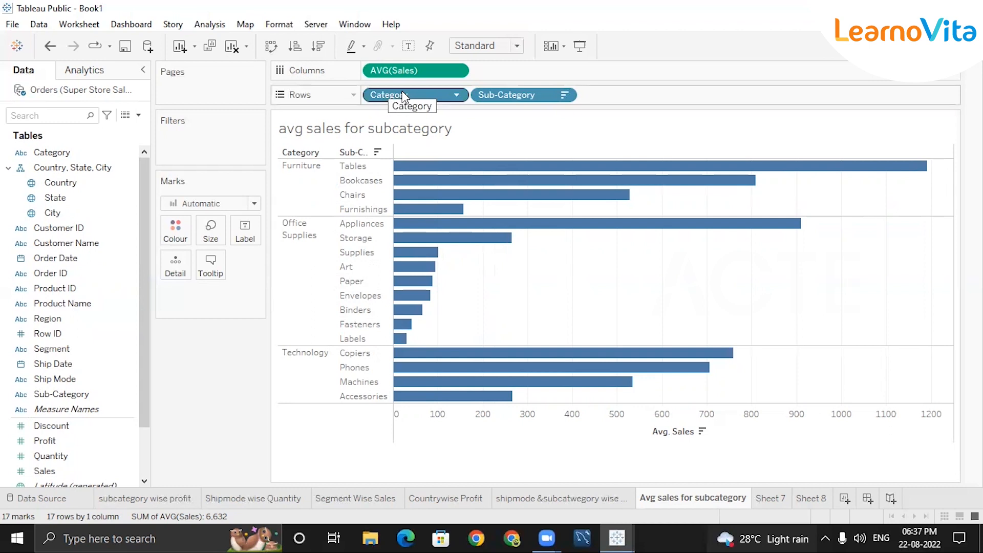
Step: Move Category from the rows to the Colour mark and cycle the average sales sort back to descending order
{"action": "left_click_drag", "start_coordinate": [401, 96], "coordinate": [181, 236]}
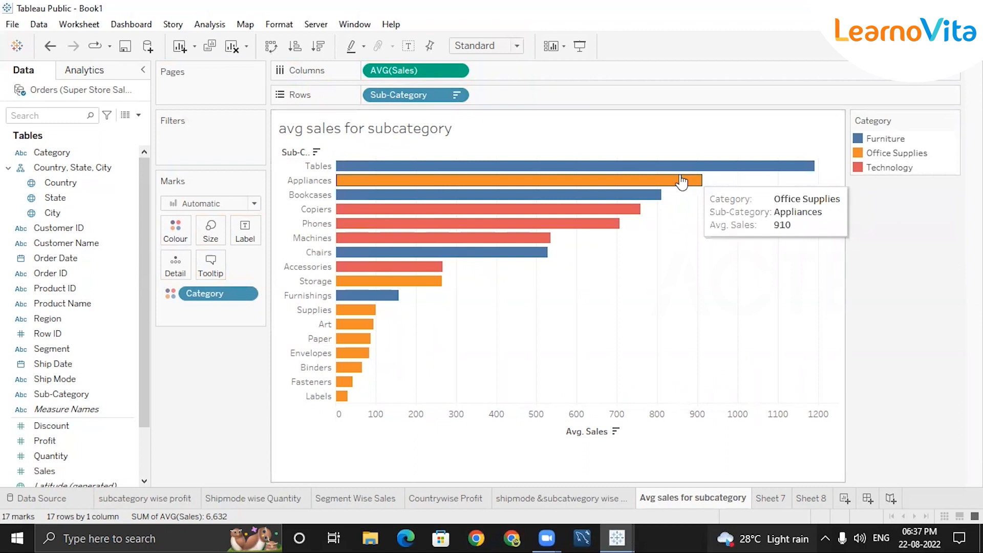
{"action": "left_click", "coordinate": [616, 431]}
{"action": "left_click", "coordinate": [616, 432]}
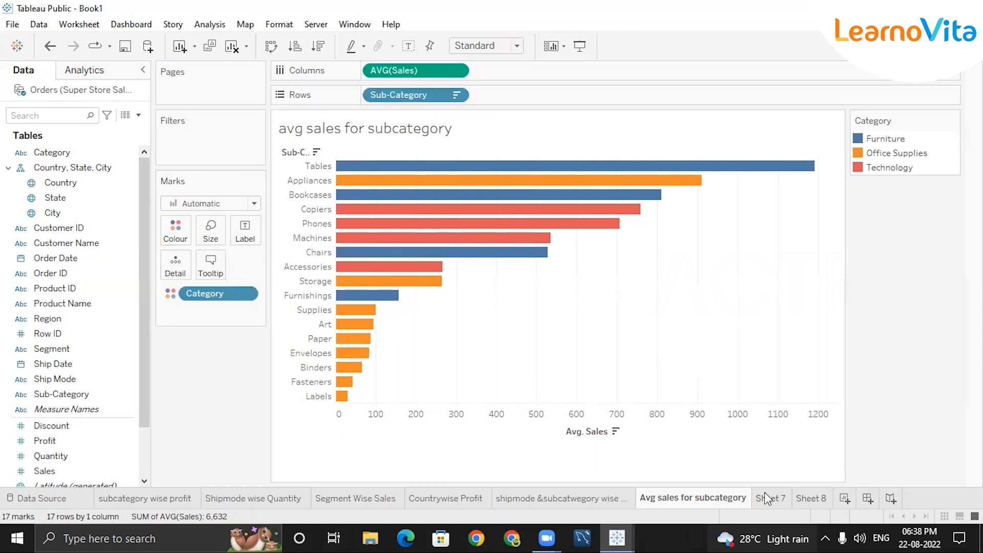
Step: Annotate the screen with the text "avg sales for category -profit (colour)"
{"action": "mouse_move", "coordinate": [763, 501]}
{"action": "left_click", "coordinate": [610, 44]}
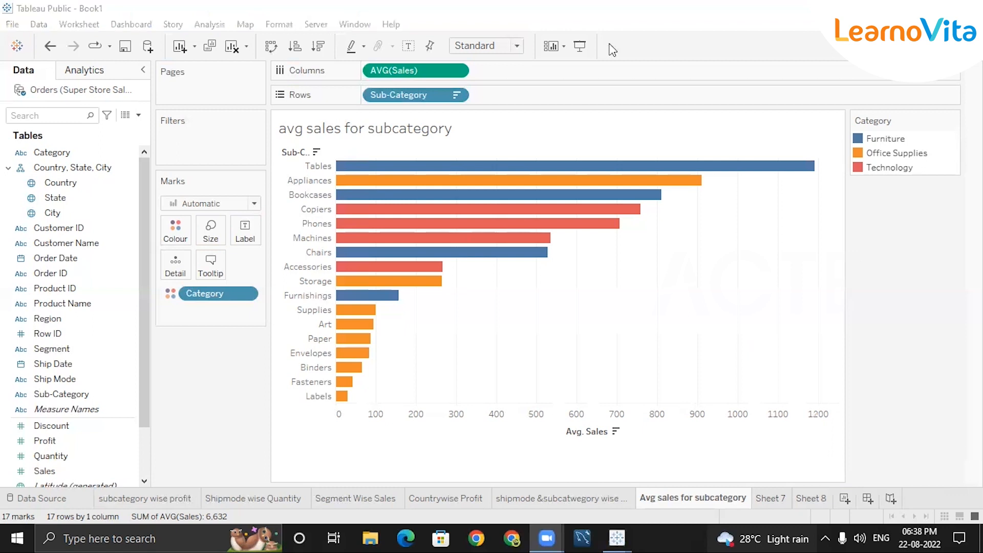
{"action": "left_click", "coordinate": [569, 317]}
{"action": "type", "text": "av"}
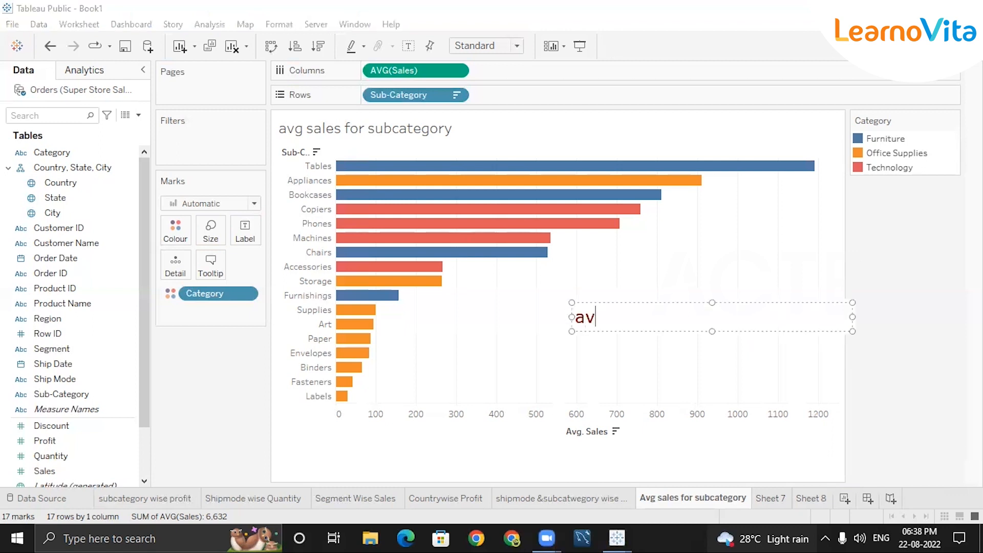
{"action": "type", "text": "g sales for "}
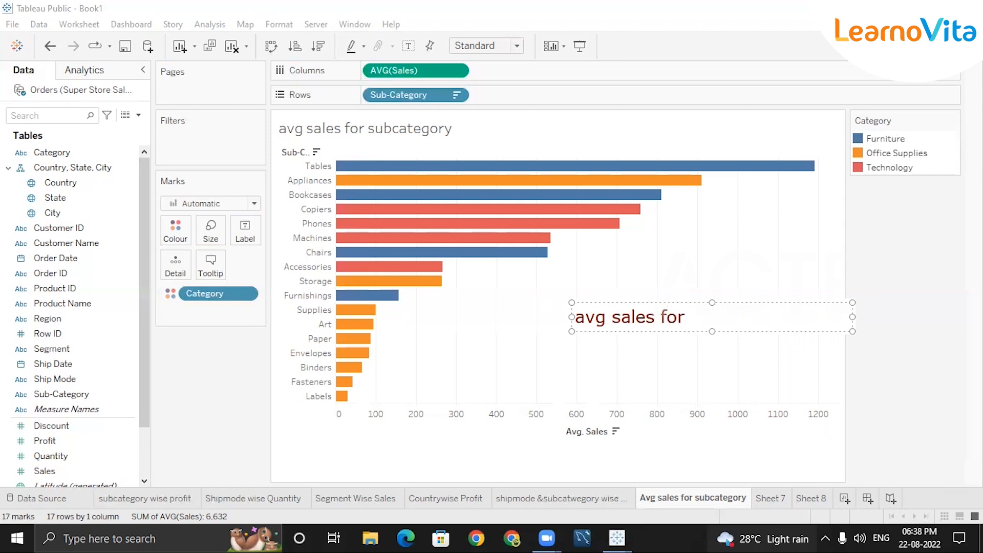
{"action": "type", "text": "category "}
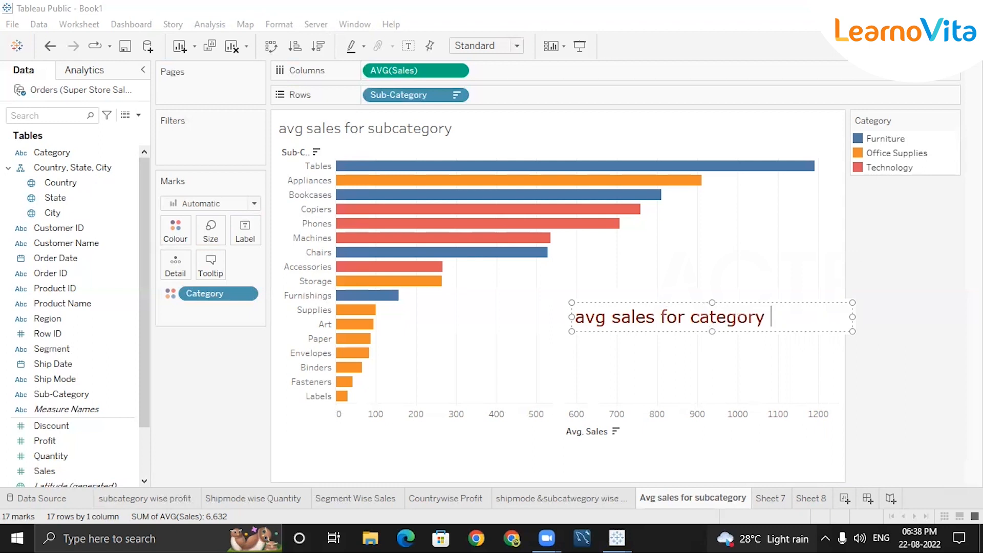
{"action": "type", "text": "-profit (colour"}
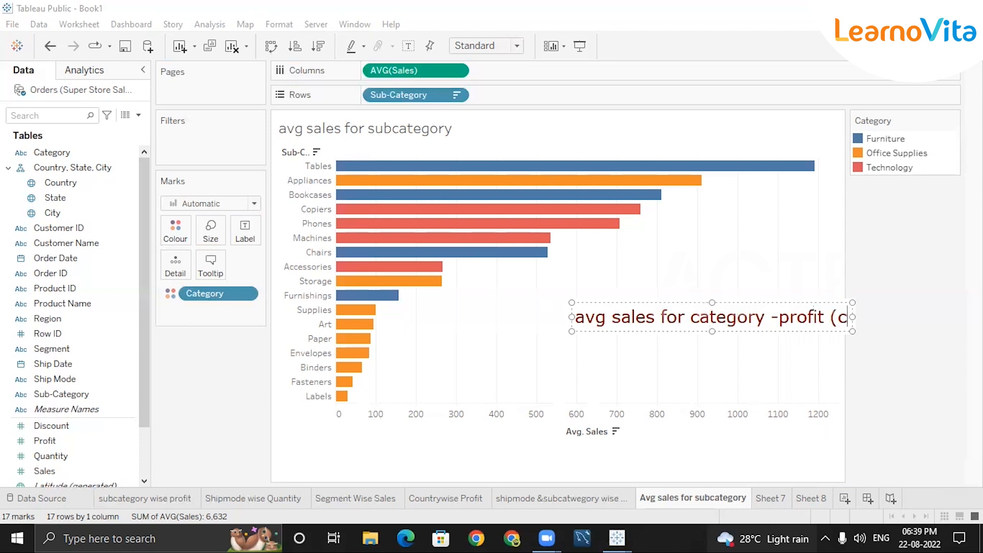
{"action": "type", "text": ")"}
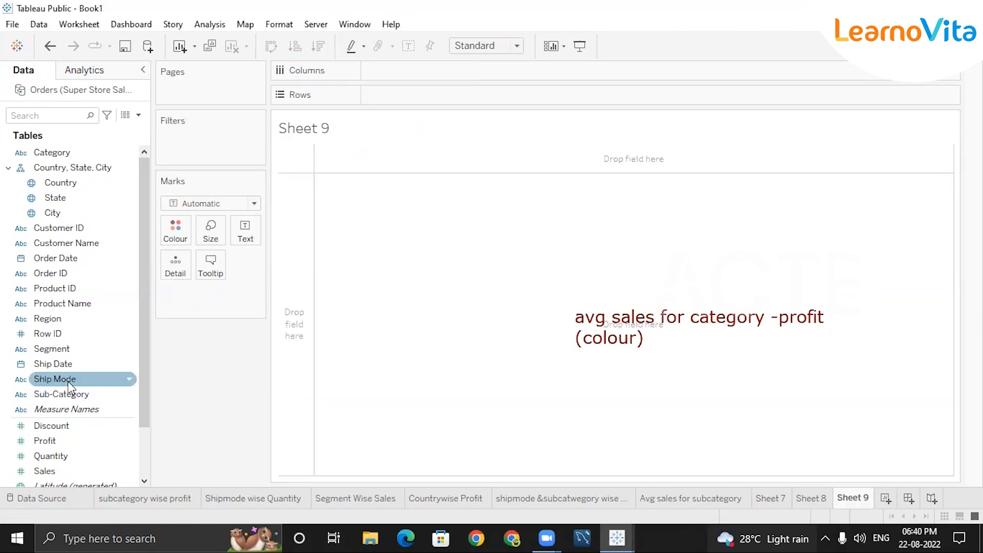
Step: List average Sales by Category on the blank Sheet 9 and colour the values by Profit
{"action": "left_click", "coordinate": [54, 152]}
{"action": "double_click", "coordinate": [54, 152]}
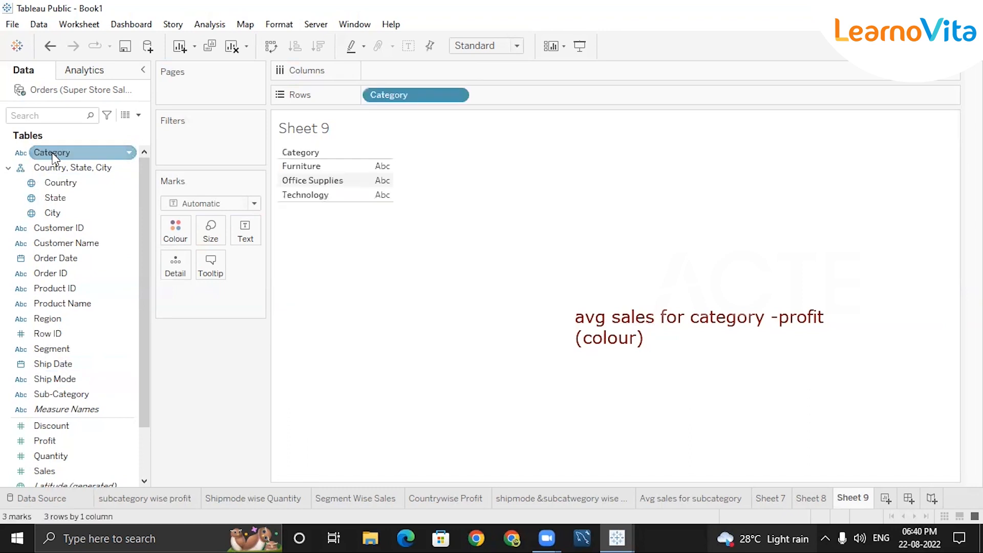
{"action": "left_click", "coordinate": [55, 474]}
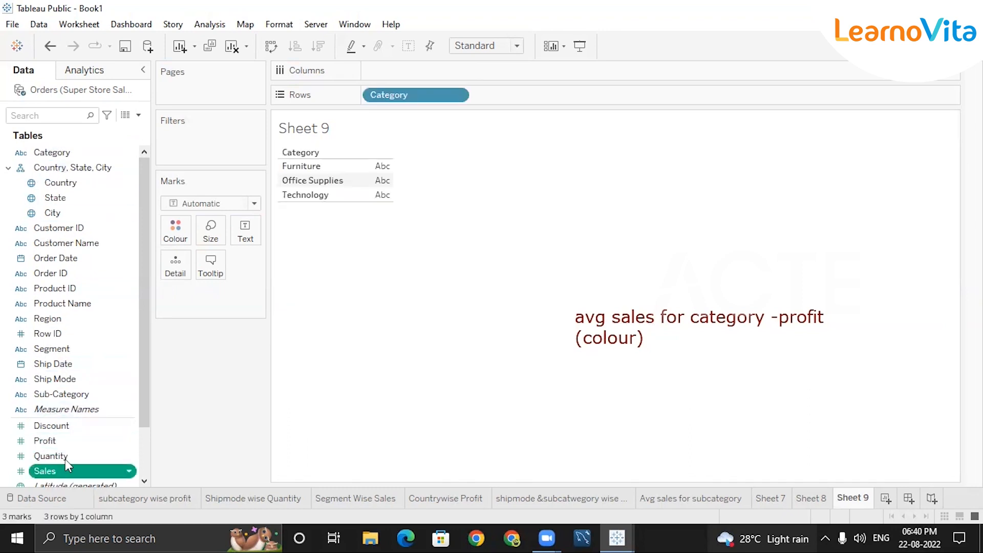
{"action": "double_click", "coordinate": [65, 468]}
{"action": "left_click", "coordinate": [247, 294]}
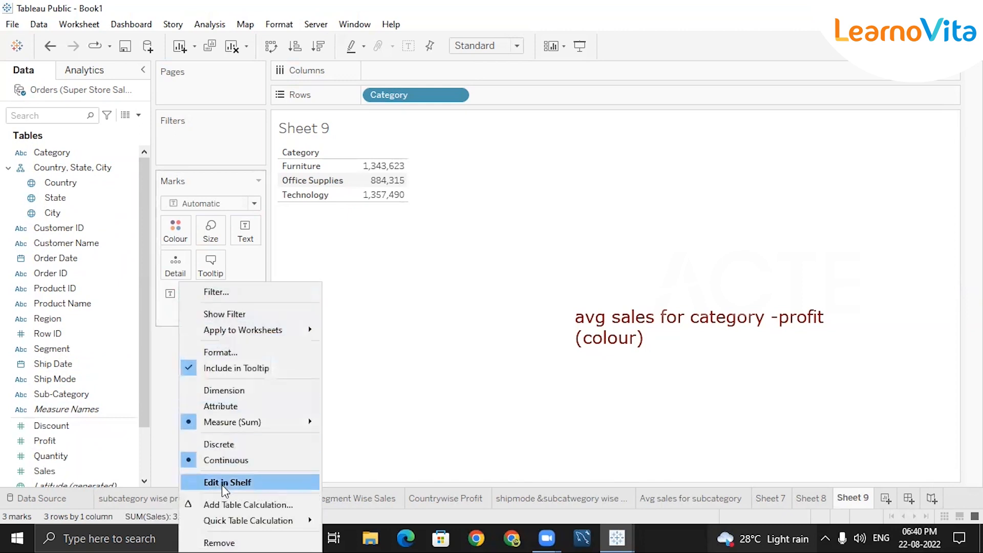
{"action": "mouse_move", "coordinate": [248, 422]}
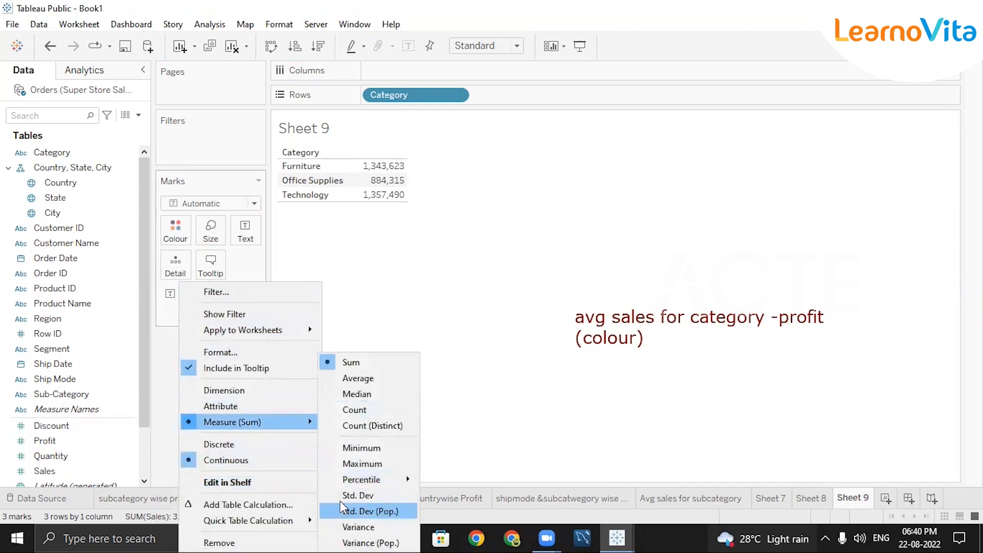
{"action": "left_click", "coordinate": [358, 378]}
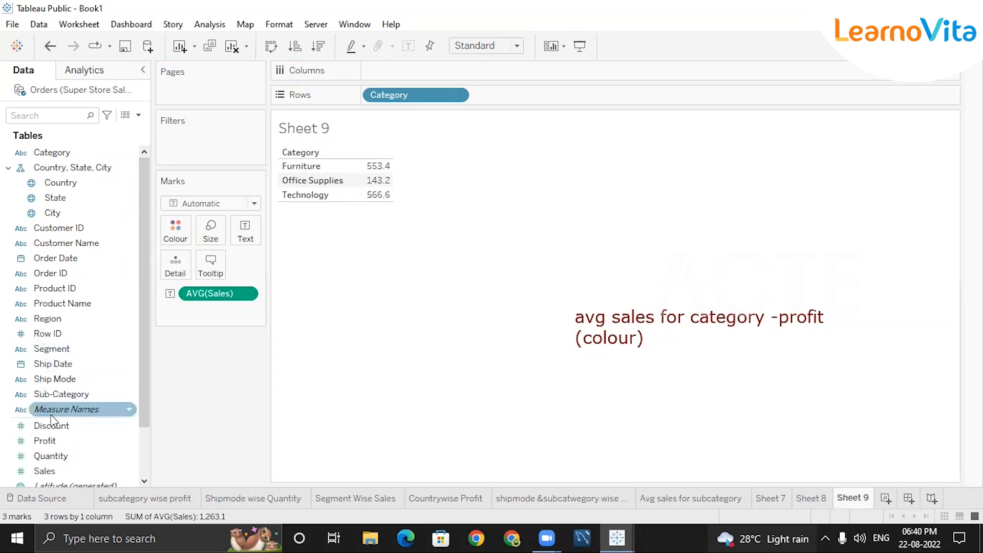
{"action": "mouse_move", "coordinate": [59, 436]}
{"action": "left_mouse_down"}
{"action": "mouse_move", "coordinate": [125, 407]}
{"action": "mouse_move", "coordinate": [187, 263]}
{"action": "mouse_move", "coordinate": [172, 229]}
{"action": "left_mouse_up"}
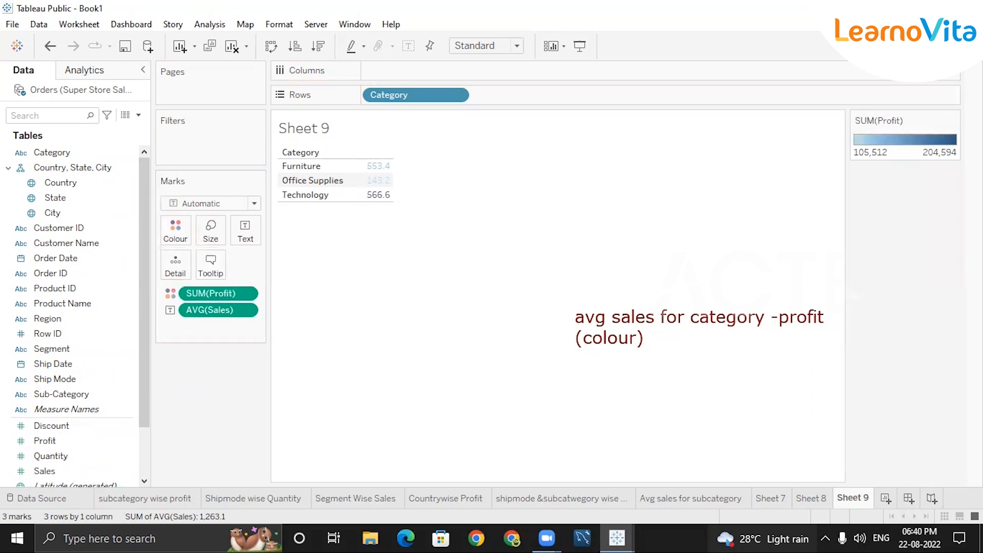
Step: Convert the Sheet 9 table to horizontal bars, trying out stacked and side-by-side bars as alternatives
{"action": "key", "text": "ctrl+1"}
{"action": "left_click", "coordinate": [855, 164]}
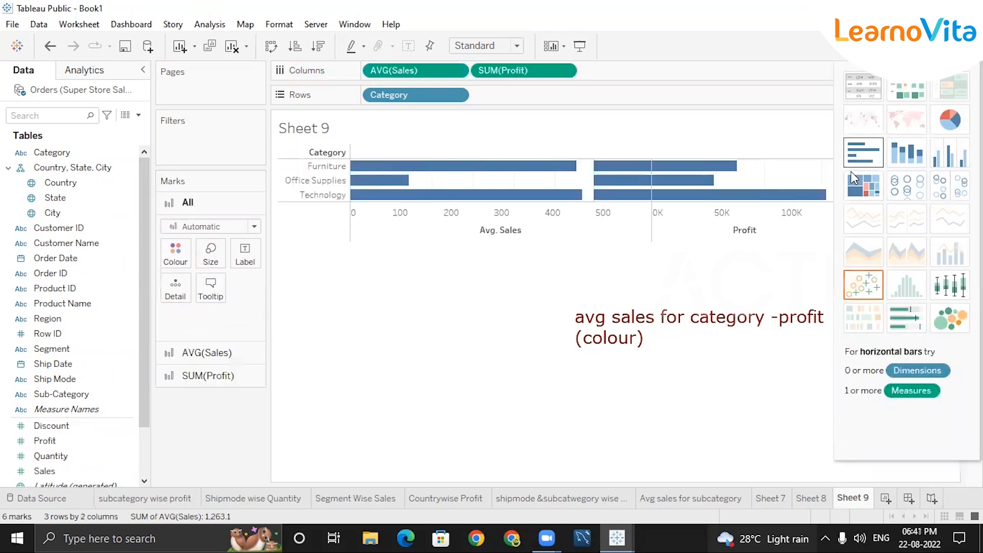
{"action": "left_click", "coordinate": [903, 161]}
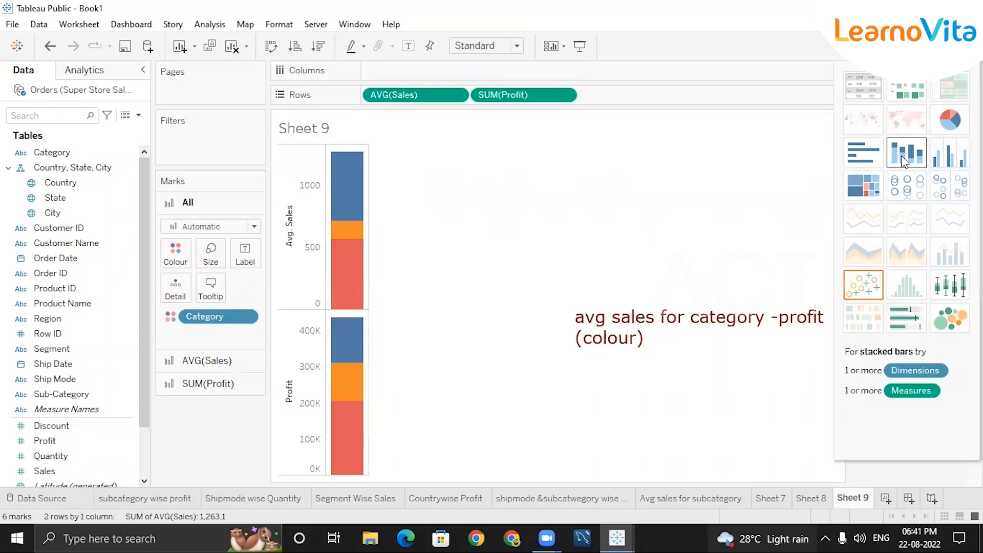
{"action": "left_click", "coordinate": [944, 156]}
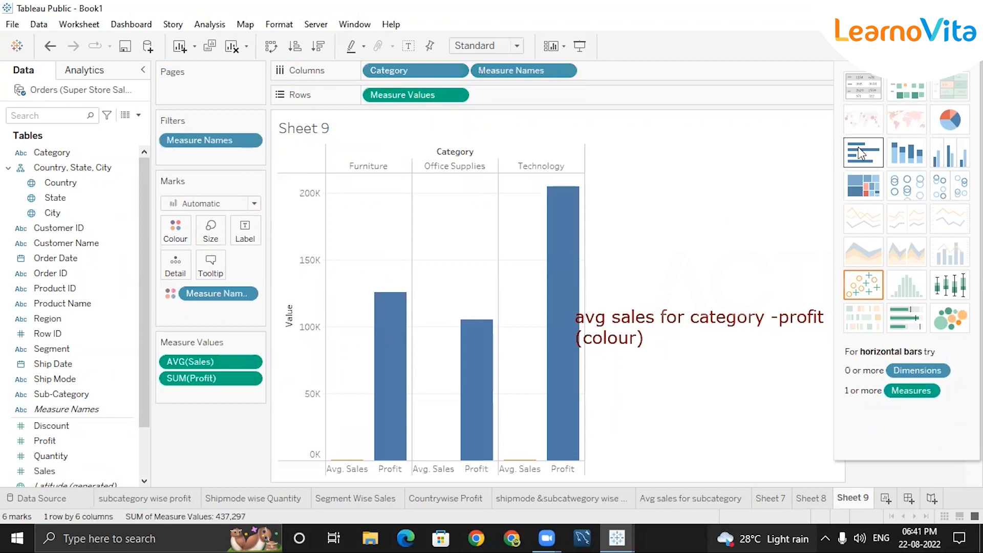
{"action": "left_click", "coordinate": [862, 153]}
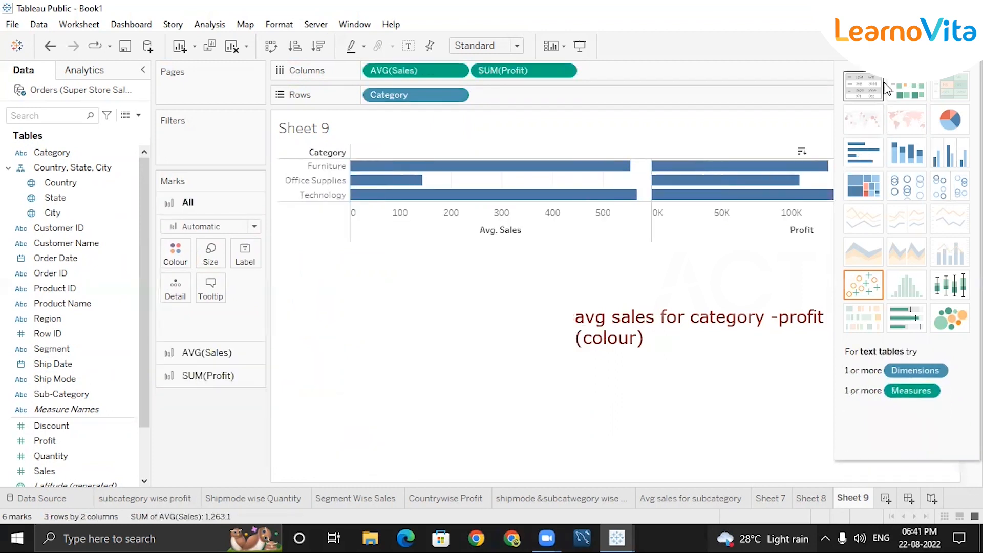
{"action": "left_click", "coordinate": [948, 46]}
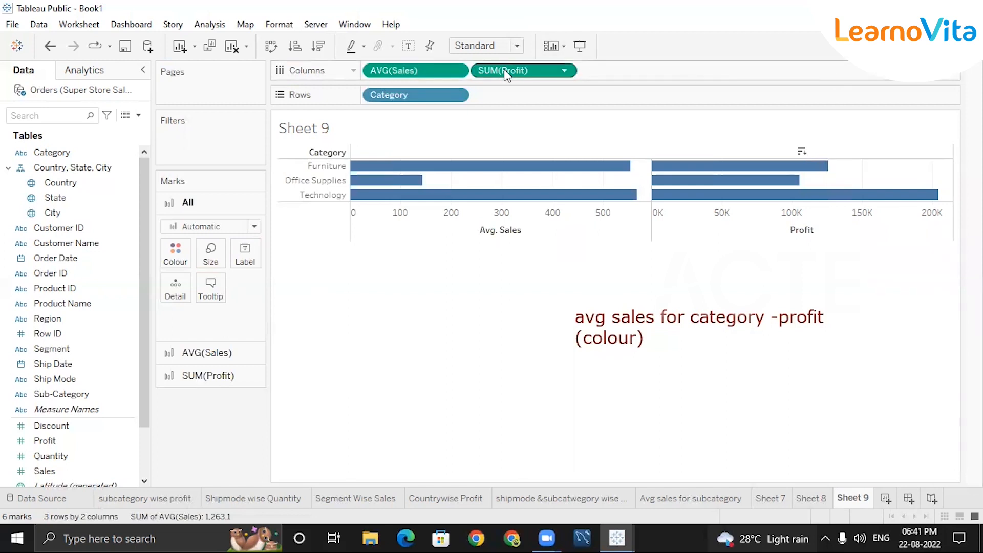
Step: Move Profit from the columns to the Colour mark and set its palette to Orange-Gold
{"action": "left_click_drag", "start_coordinate": [504, 71], "coordinate": [177, 246]}
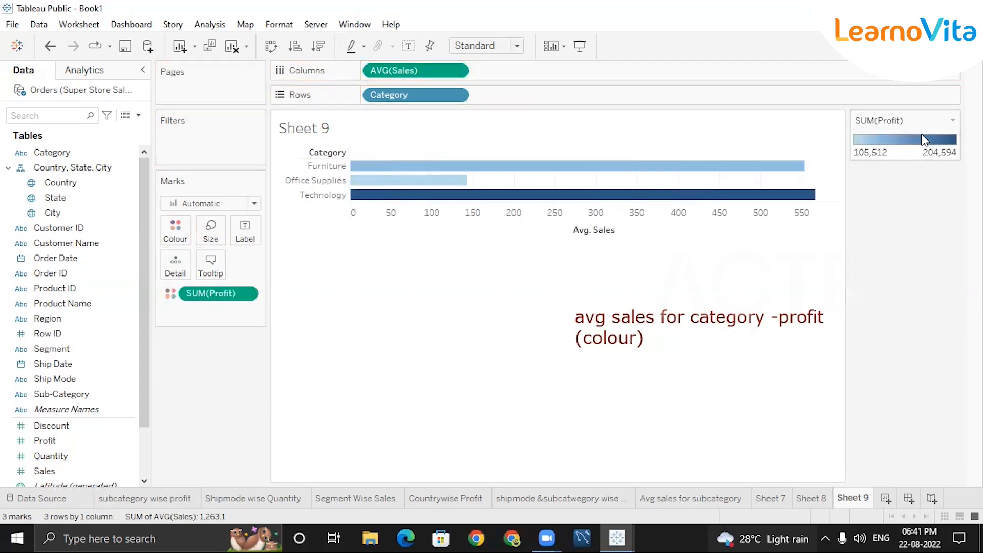
{"action": "left_click", "coordinate": [952, 121]}
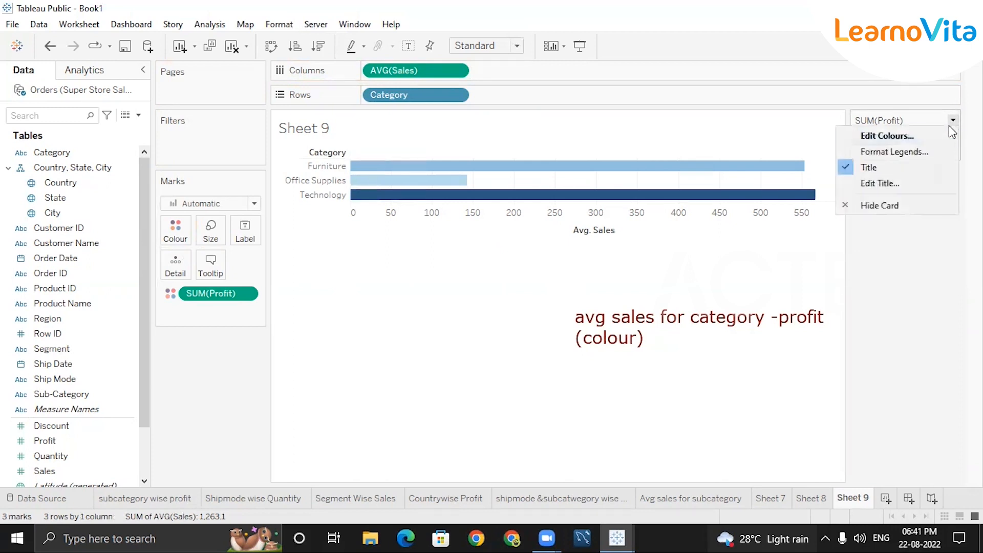
{"action": "left_click", "coordinate": [905, 141]}
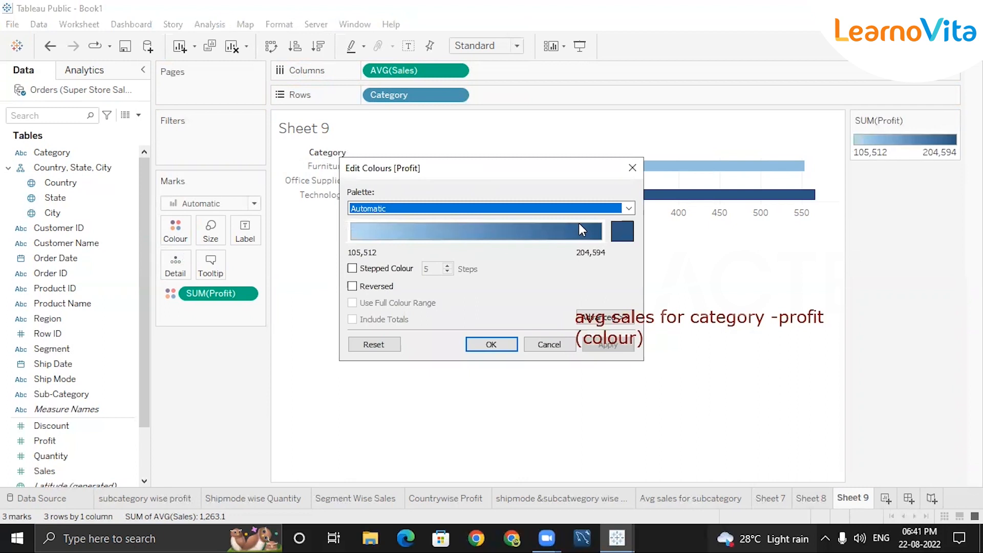
{"action": "left_click", "coordinate": [629, 208]}
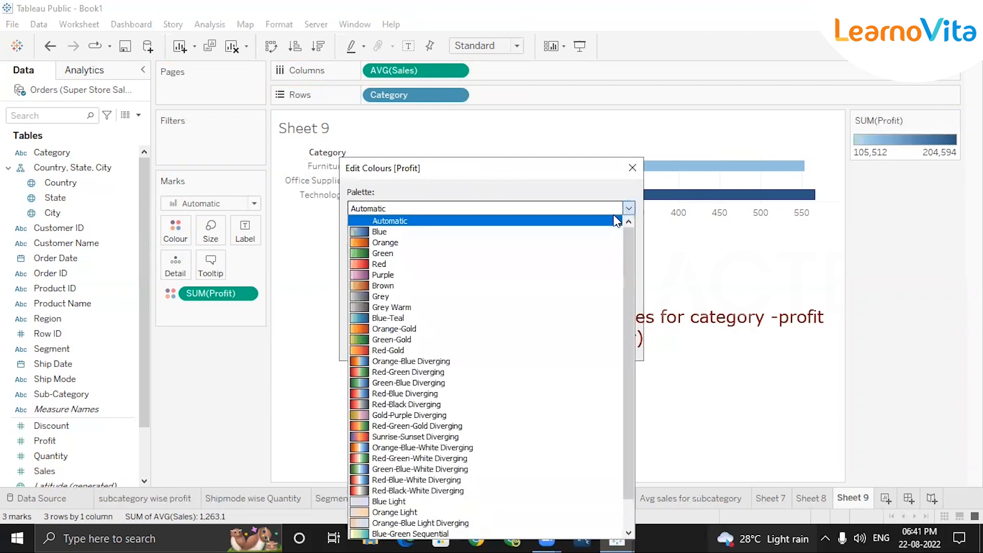
{"action": "left_click", "coordinate": [441, 330]}
{"action": "left_click", "coordinate": [483, 347]}
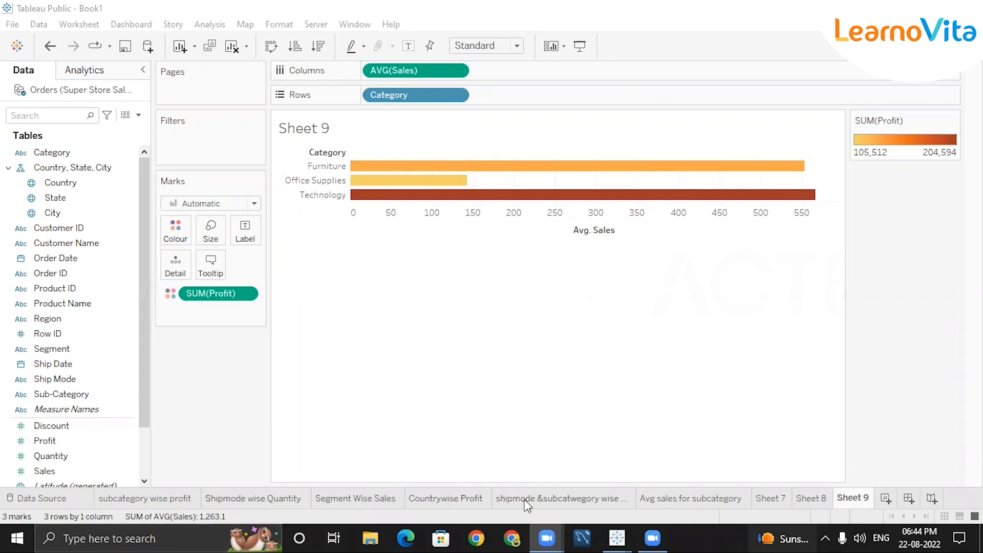
Step: Go to the Countrywise Profit sheet and enlarge the marks on its map
{"action": "left_click", "coordinate": [465, 495]}
{"action": "left_click", "coordinate": [446, 497]}
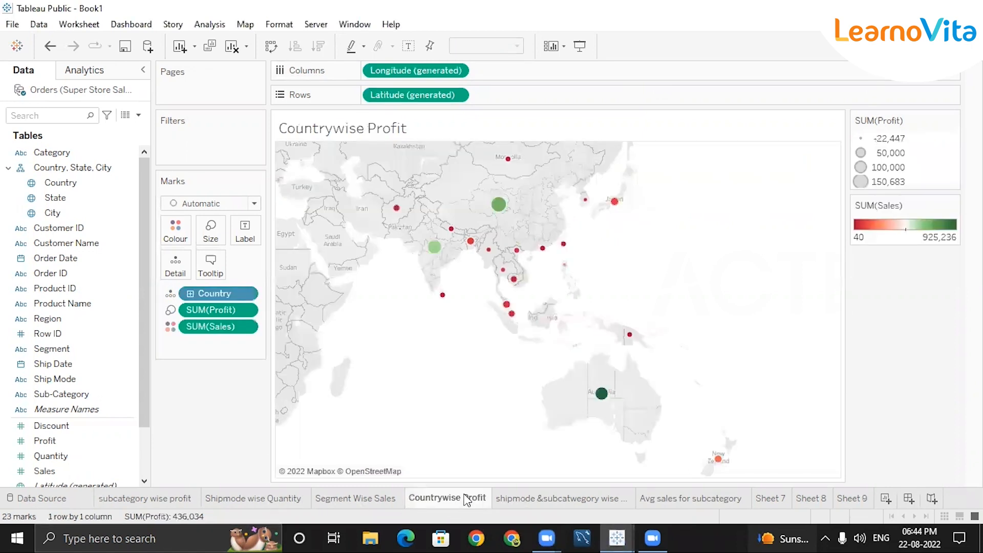
{"action": "left_click", "coordinate": [211, 231]}
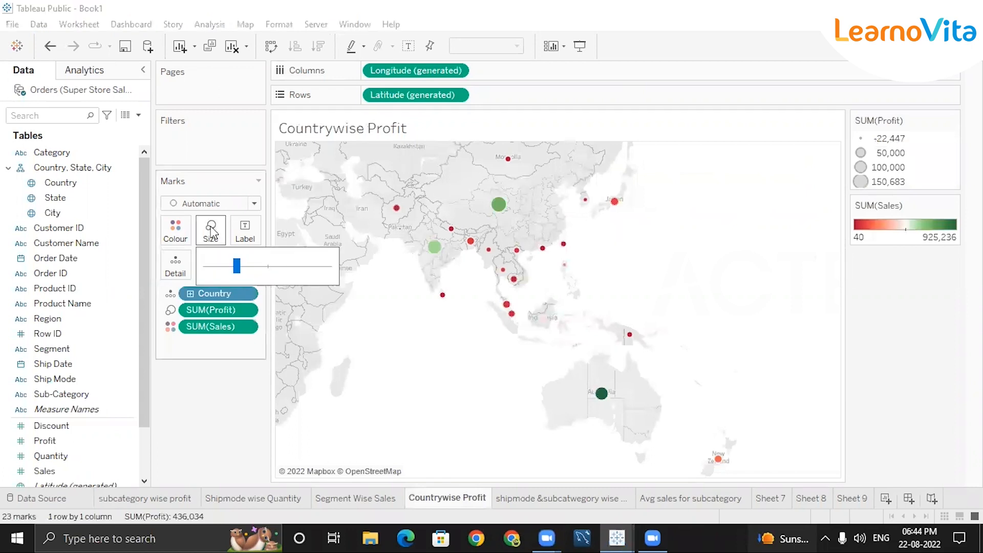
{"action": "mouse_move", "coordinate": [258, 270]}
{"action": "left_mouse_down"}
{"action": "mouse_move", "coordinate": [330, 272]}
{"action": "mouse_move", "coordinate": [252, 278]}
{"action": "mouse_move", "coordinate": [262, 272]}
{"action": "left_mouse_up"}
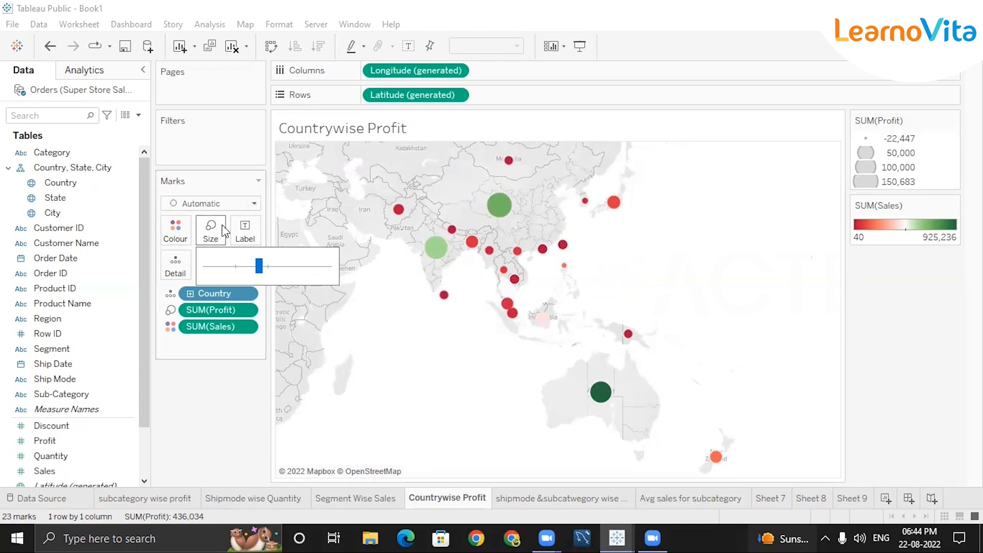
{"action": "mouse_move", "coordinate": [489, 214]}
{"action": "left_click", "coordinate": [231, 412]}
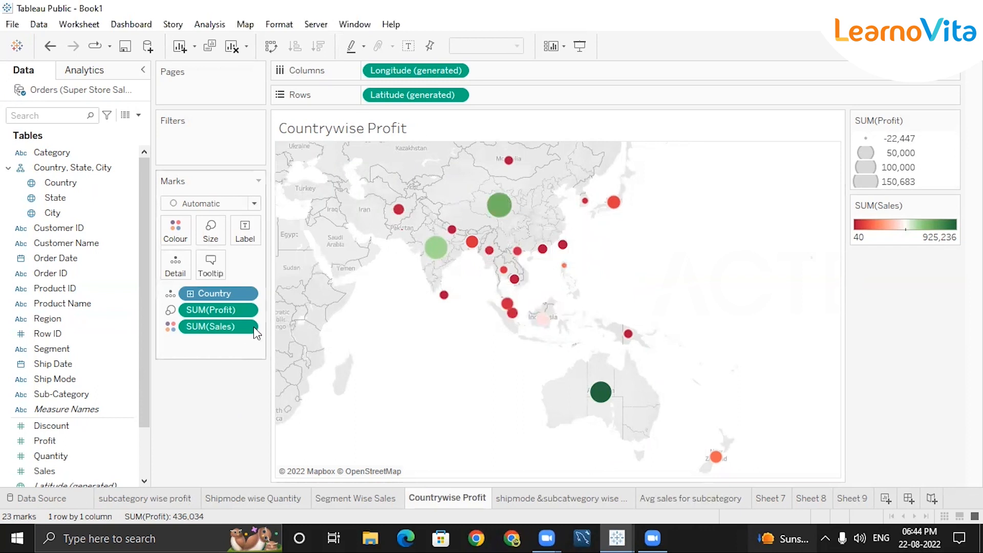
Step: Try the Square, Shape, Map and Line mark types on the Countrywise Profit map
{"action": "left_click", "coordinate": [251, 204]}
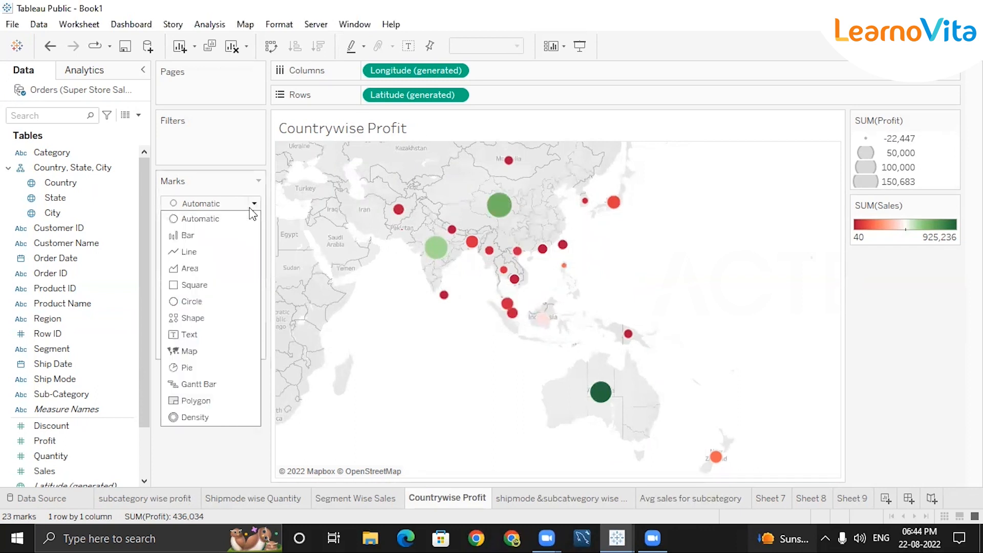
{"action": "left_click", "coordinate": [199, 284]}
{"action": "left_click", "coordinate": [254, 204]}
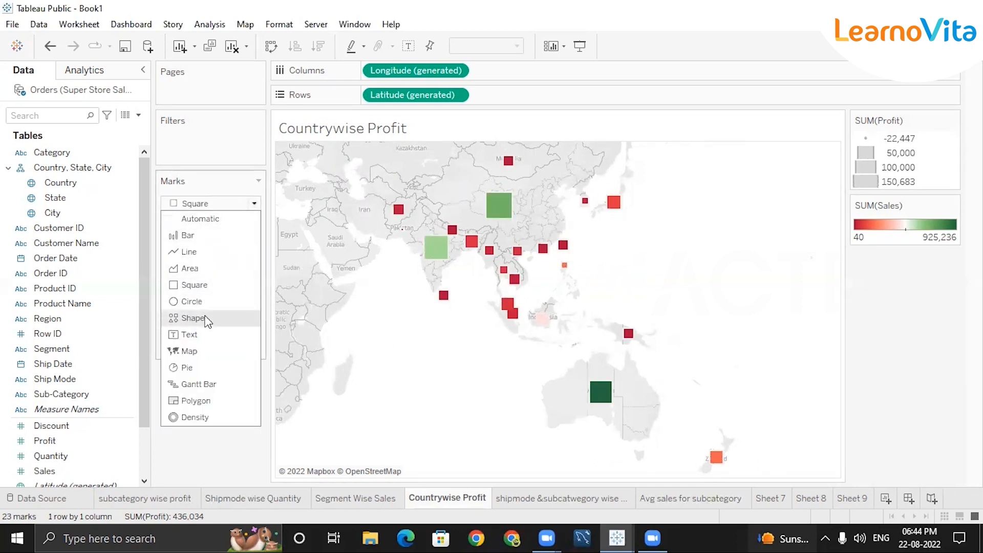
{"action": "left_click", "coordinate": [200, 317]}
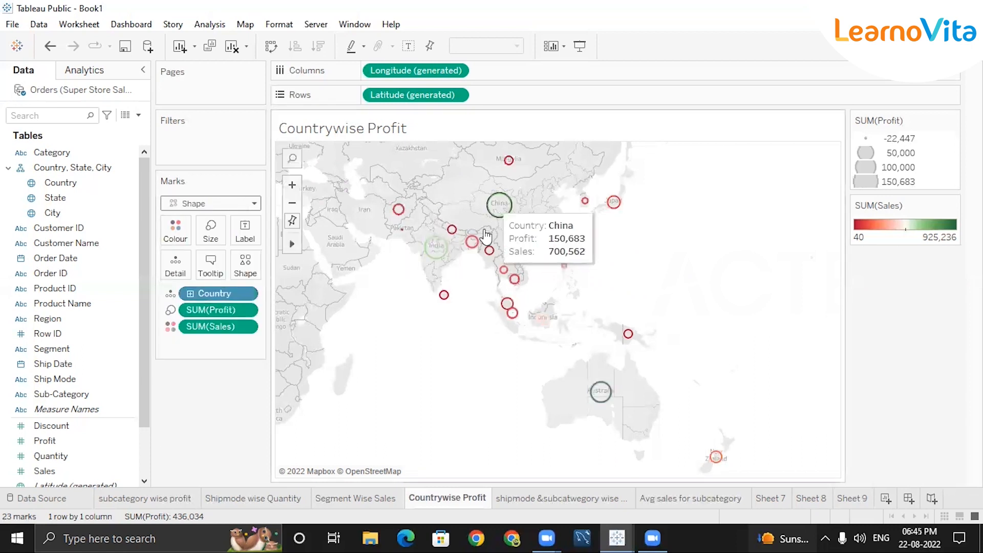
{"action": "left_click", "coordinate": [254, 203]}
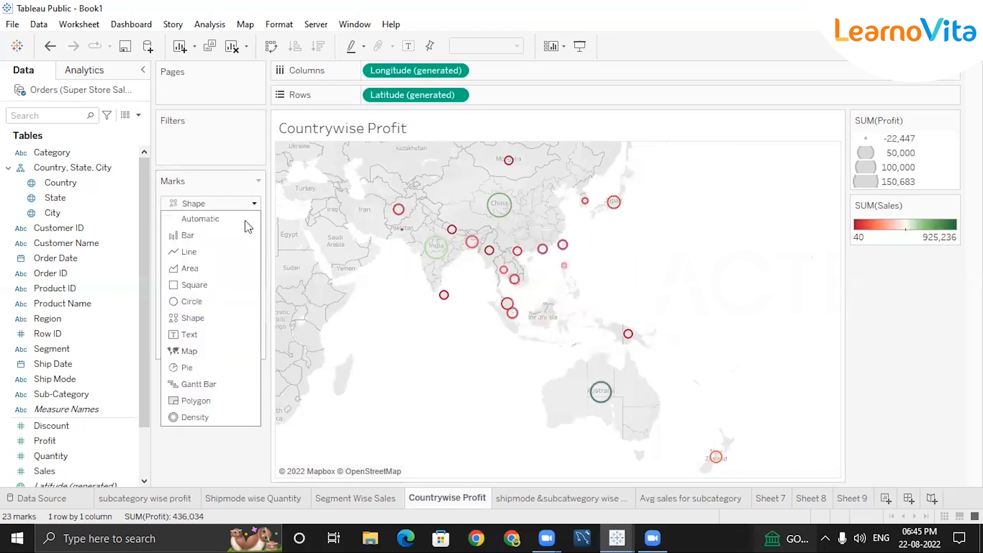
{"action": "left_click", "coordinate": [190, 352]}
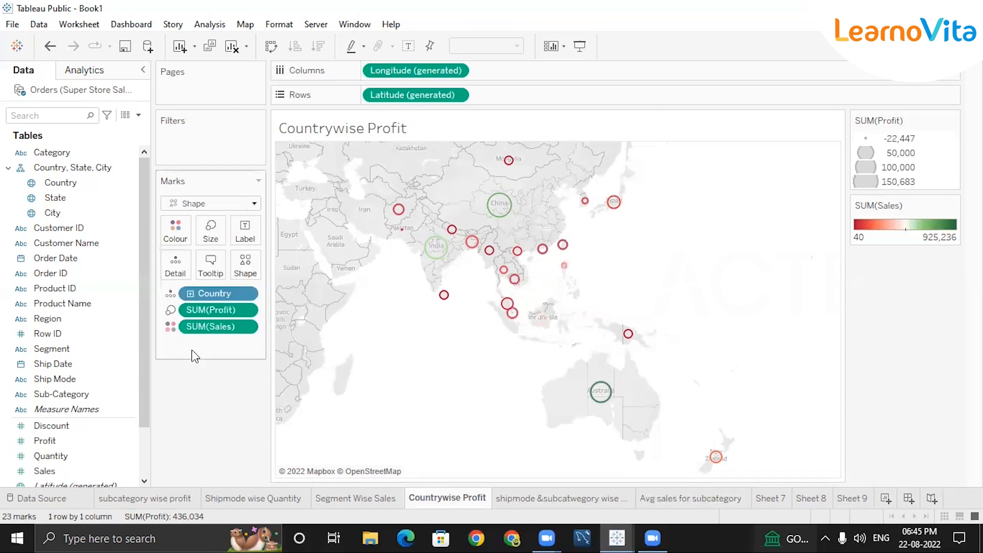
{"action": "left_click", "coordinate": [254, 203]}
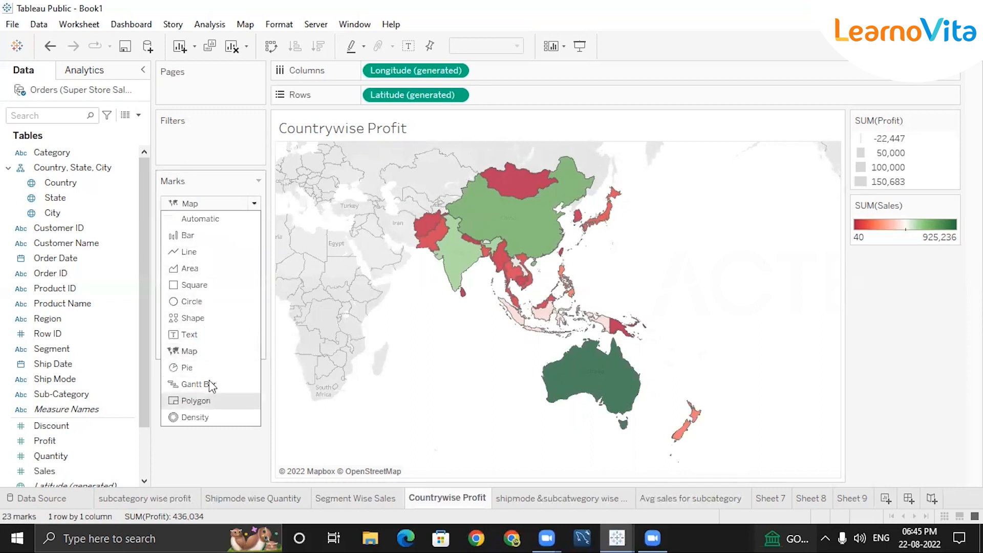
{"action": "left_click", "coordinate": [194, 250]}
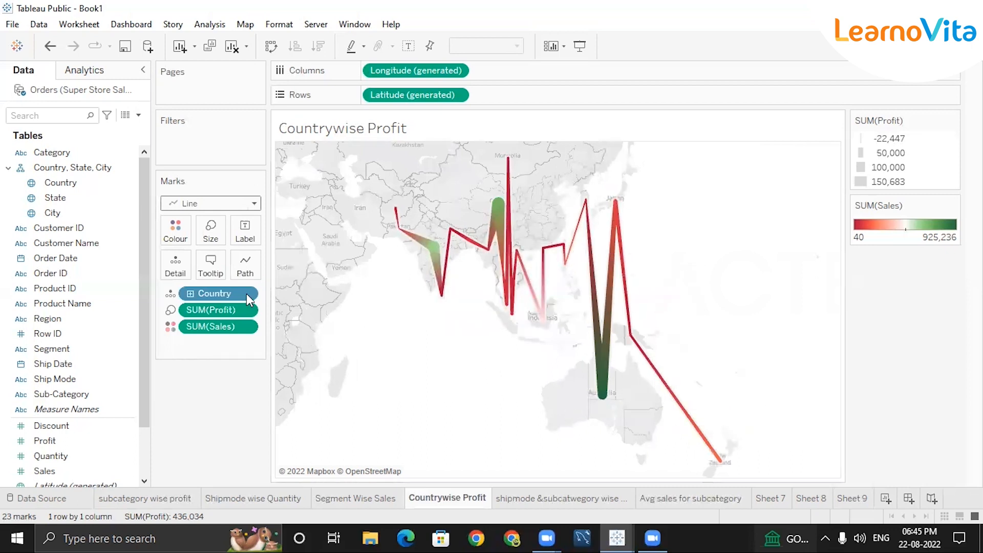
Step: Set the Countrywise Profit map's mark type to Circle and inspect the tooltips for China and Australia
{"action": "left_click", "coordinate": [254, 204]}
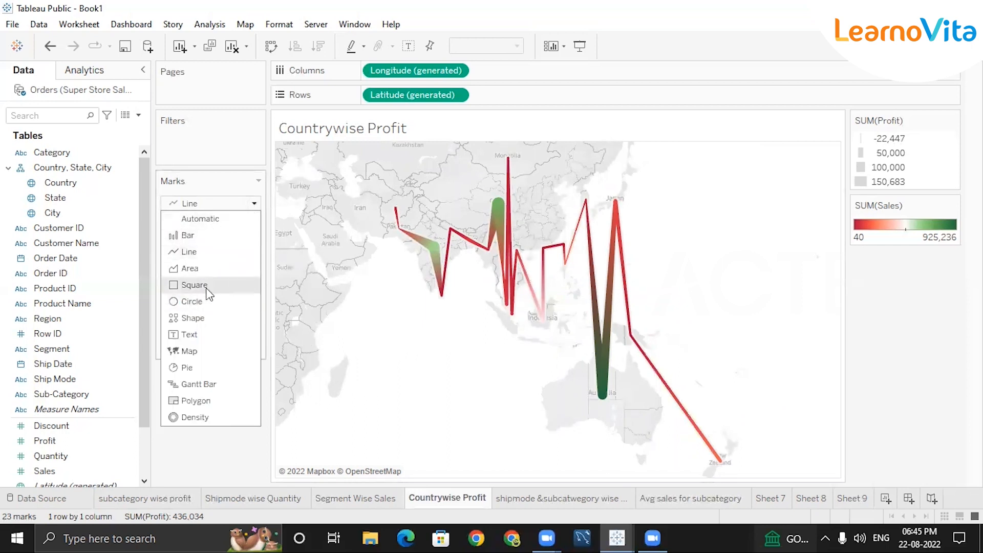
{"action": "left_click", "coordinate": [207, 301]}
{"action": "left_click", "coordinate": [241, 204]}
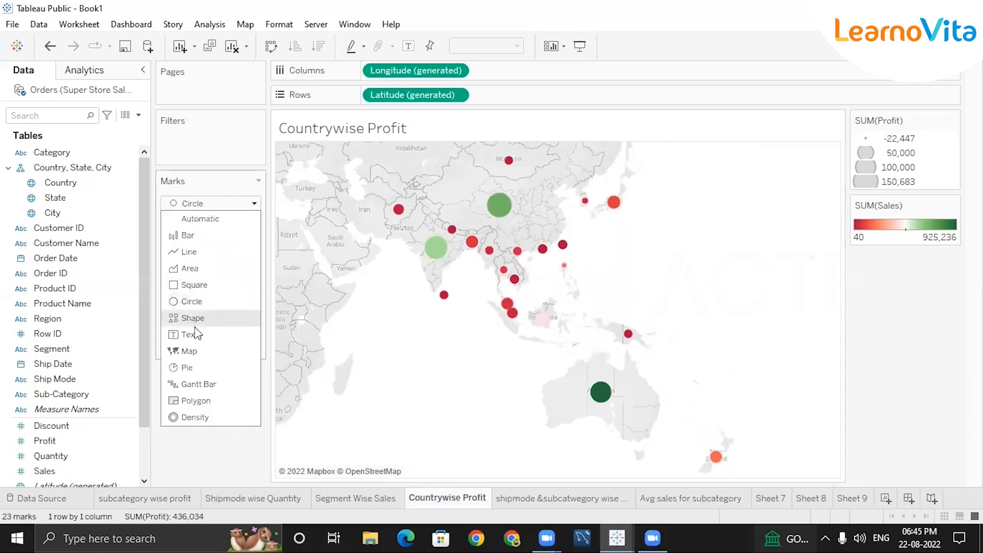
{"action": "left_click", "coordinate": [255, 166]}
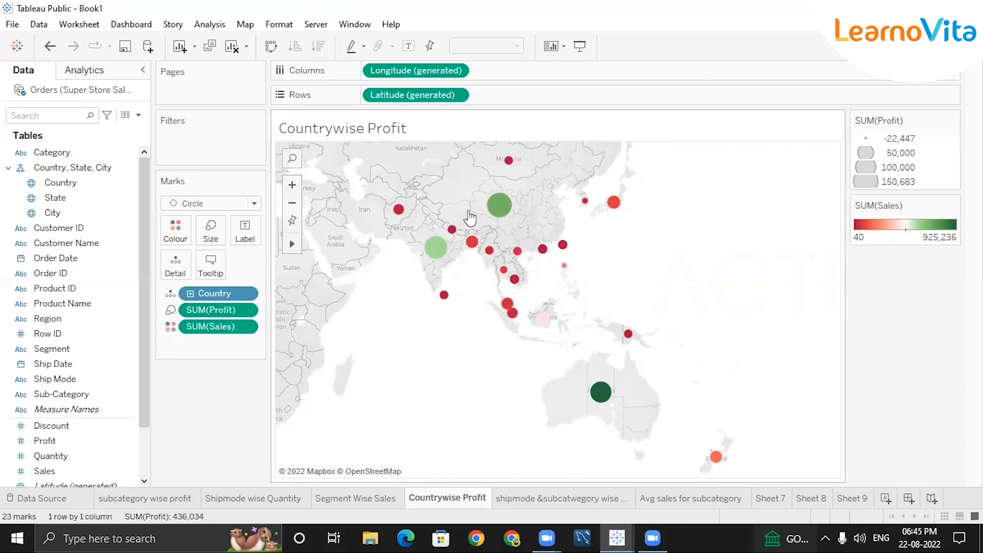
{"action": "mouse_move", "coordinate": [495, 209]}
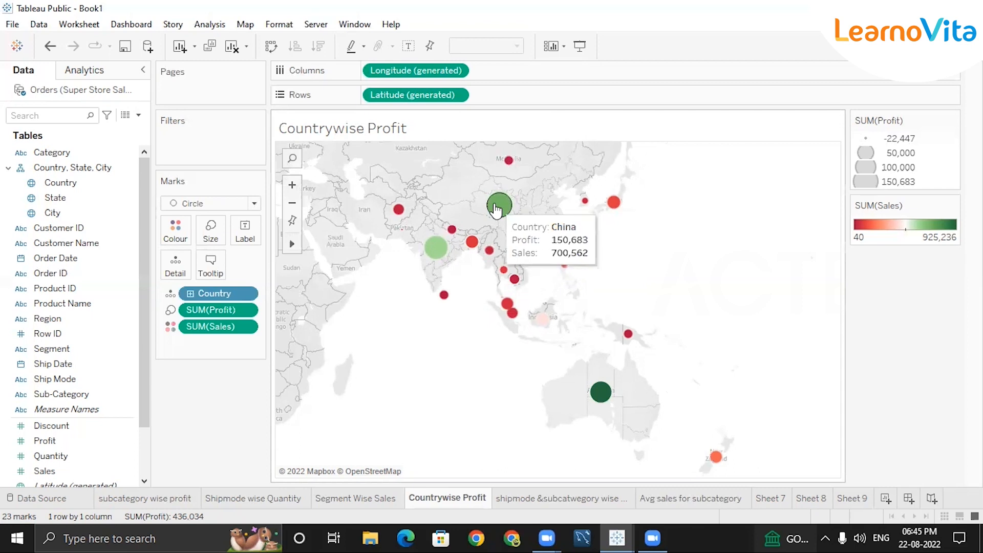
{"action": "mouse_move", "coordinate": [597, 391]}
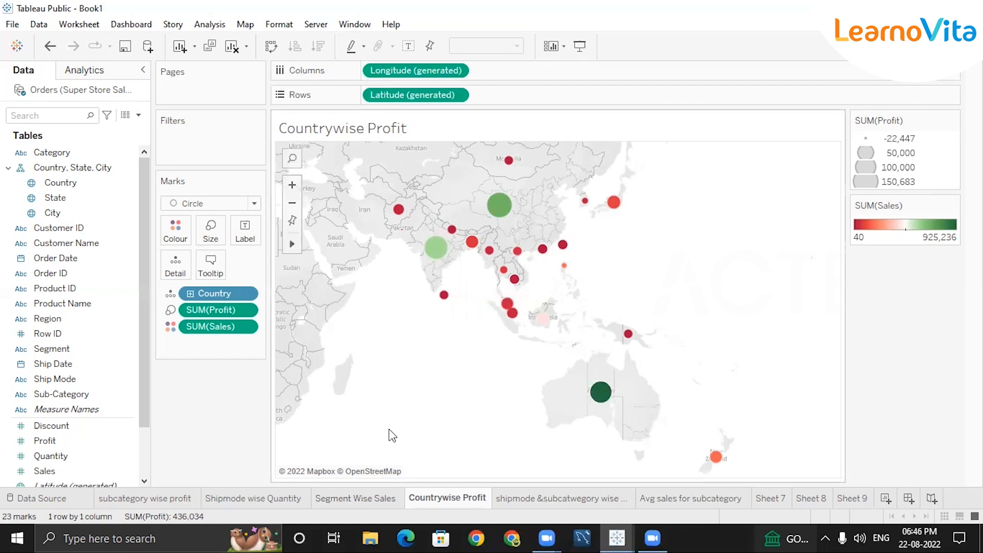
Step: Label the circles on the Countrywise Profit map with Country and Sales
{"action": "left_click", "coordinate": [251, 241]}
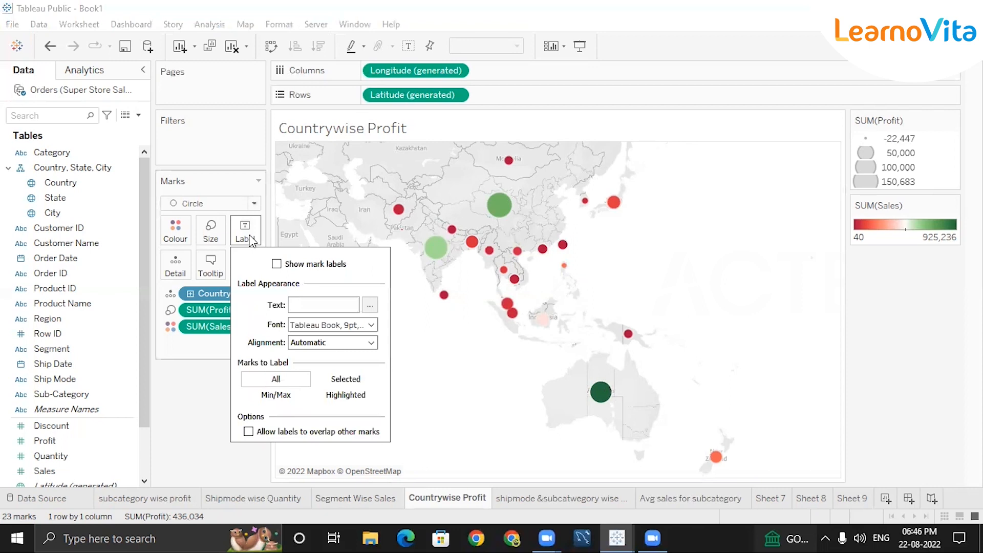
{"action": "left_click", "coordinate": [60, 185]}
{"action": "left_click", "coordinate": [60, 185]}
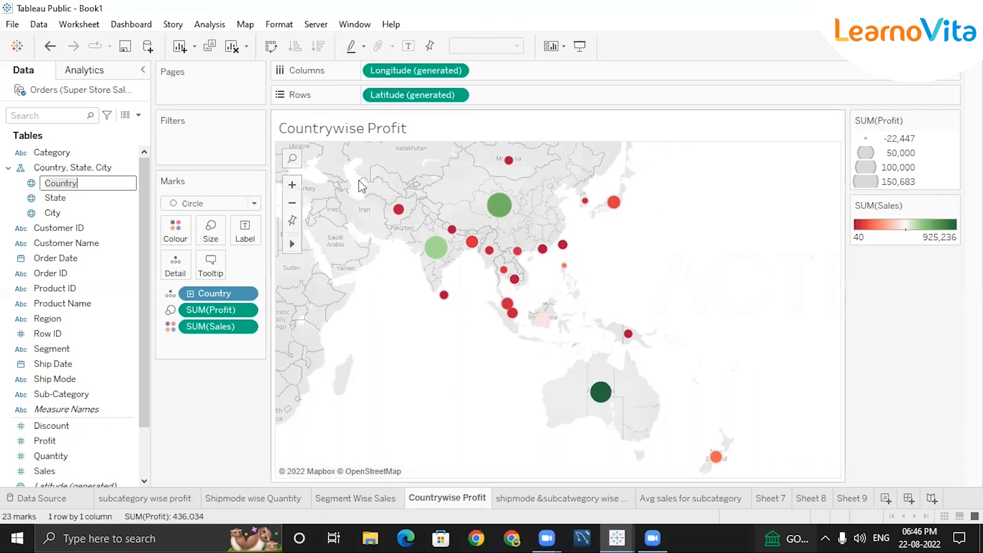
{"action": "key", "text": "Return"}
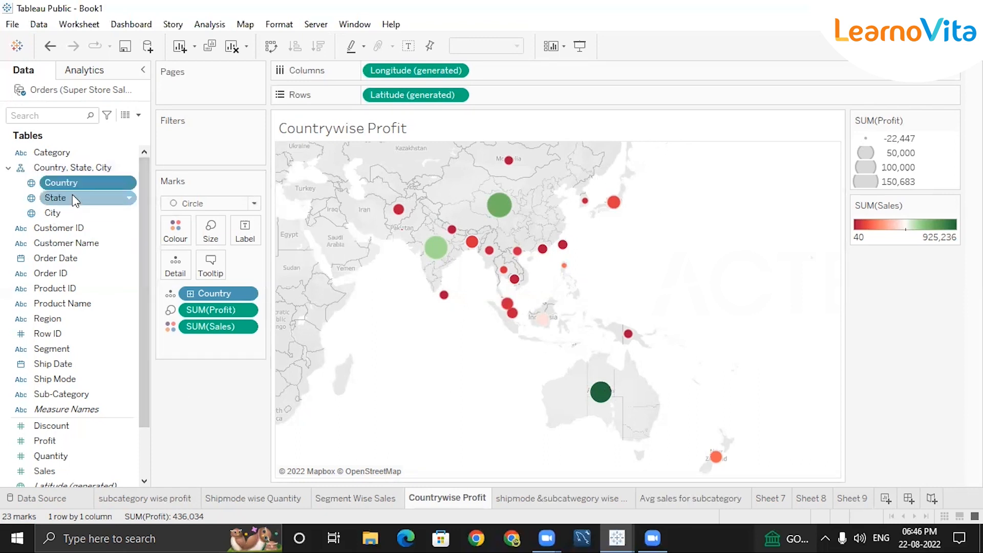
{"action": "left_click_drag", "start_coordinate": [106, 189], "coordinate": [244, 232]}
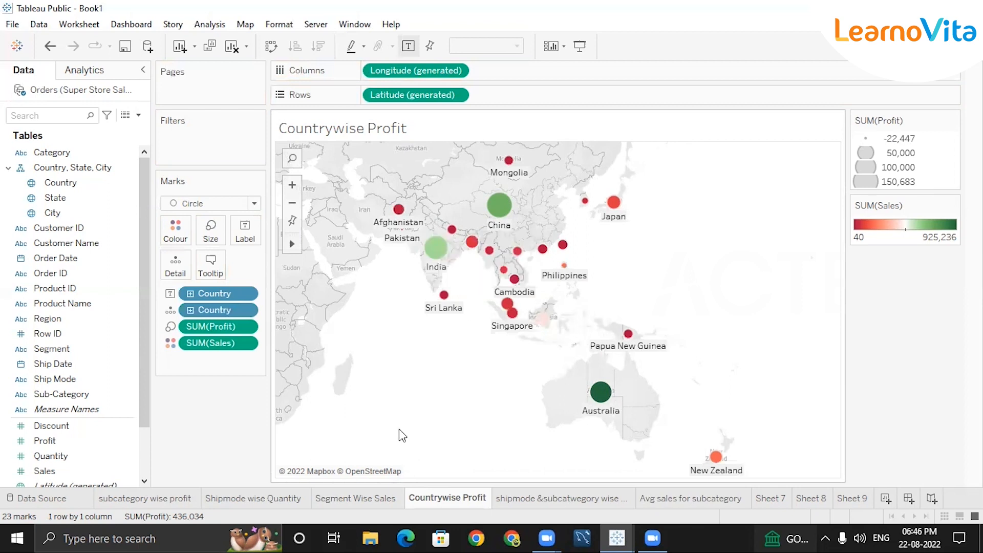
{"action": "left_click", "coordinate": [94, 258]}
{"action": "left_click", "coordinate": [46, 440]}
{"action": "left_click_drag", "start_coordinate": [62, 470], "coordinate": [246, 236]}
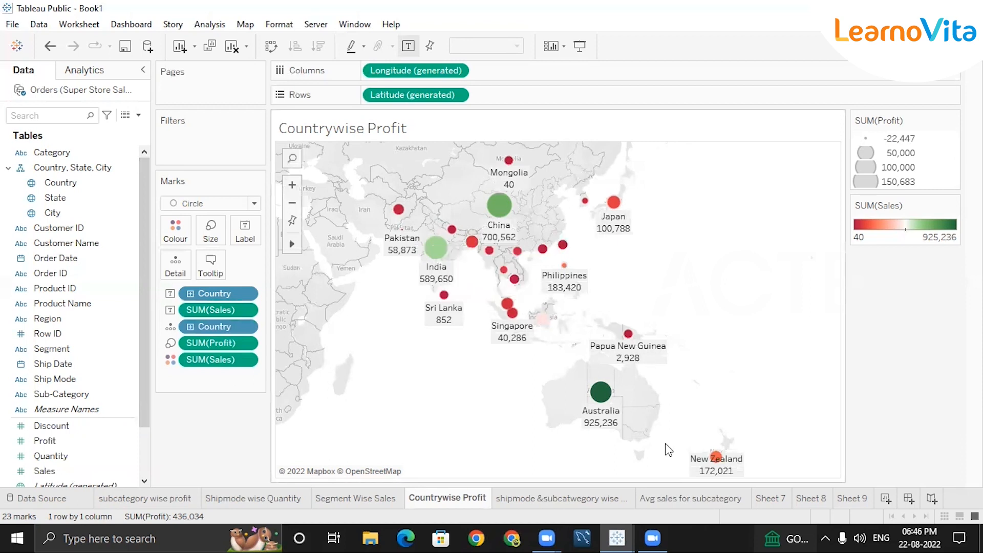
{"action": "left_click", "coordinate": [247, 294]}
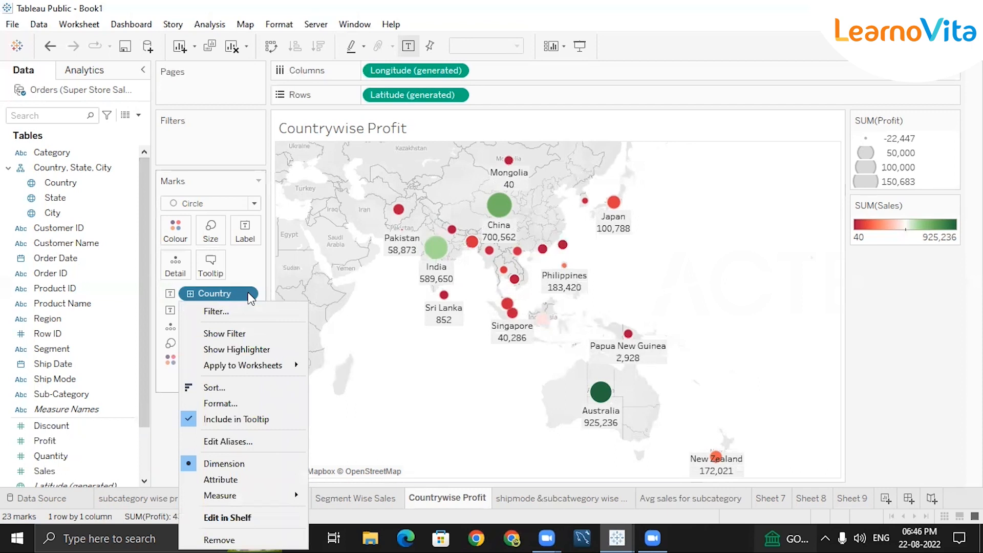
{"action": "left_click", "coordinate": [215, 407]}
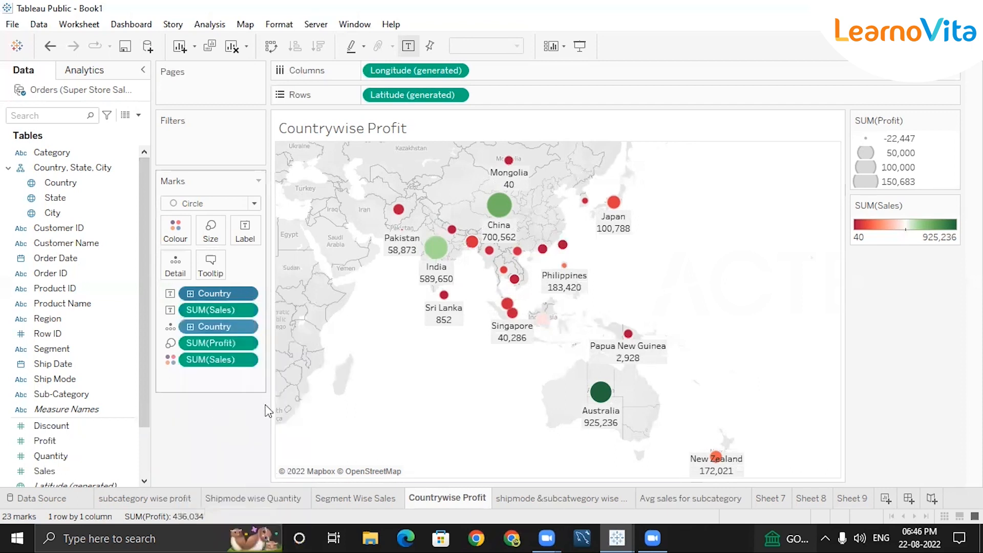
{"action": "mouse_move", "coordinate": [433, 256]}
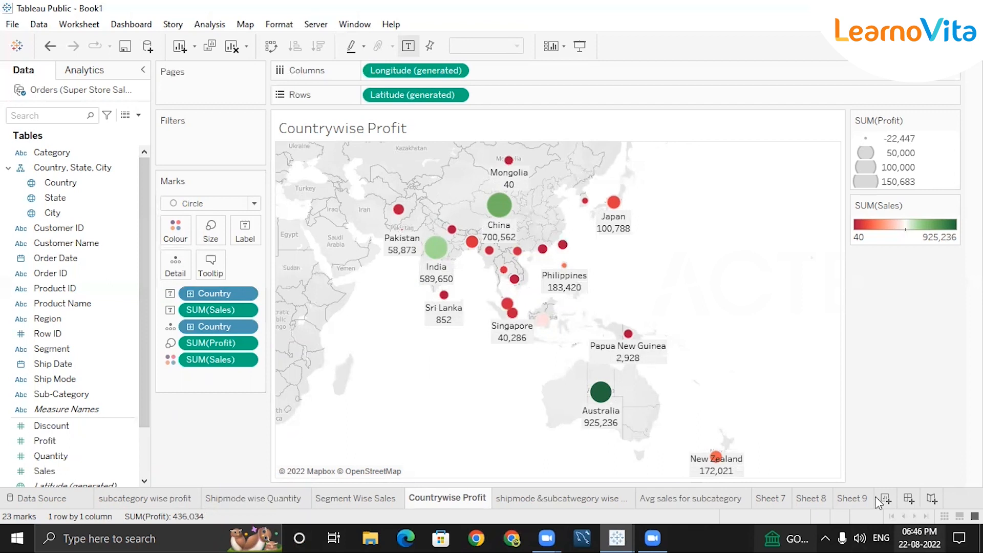
{"action": "left_click", "coordinate": [851, 498]}
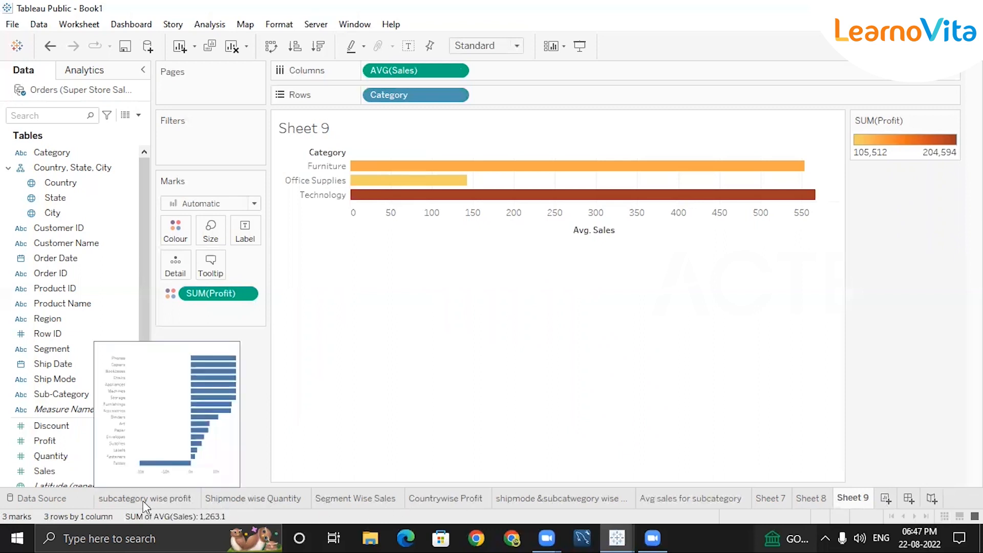
{"action": "mouse_move", "coordinate": [253, 504]}
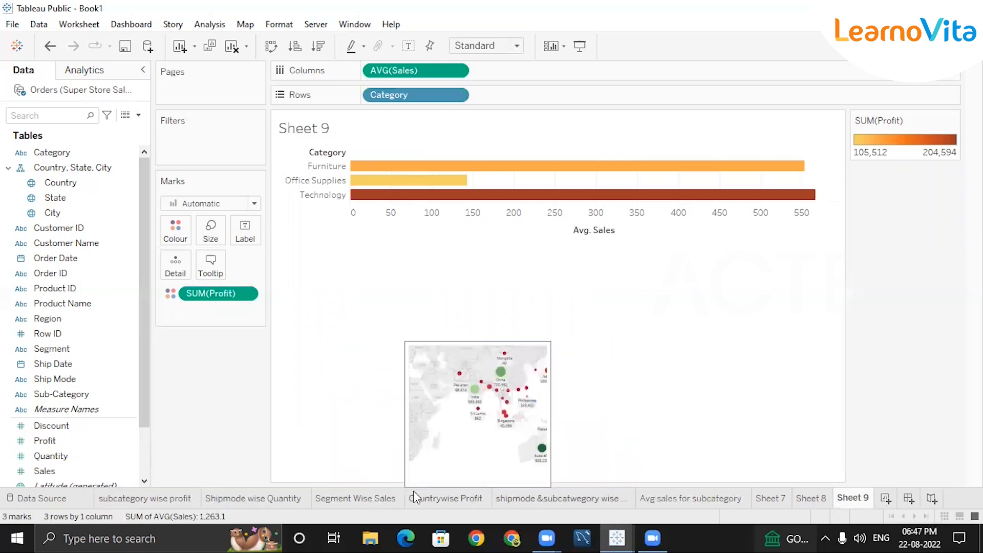
{"action": "left_click", "coordinate": [453, 497]}
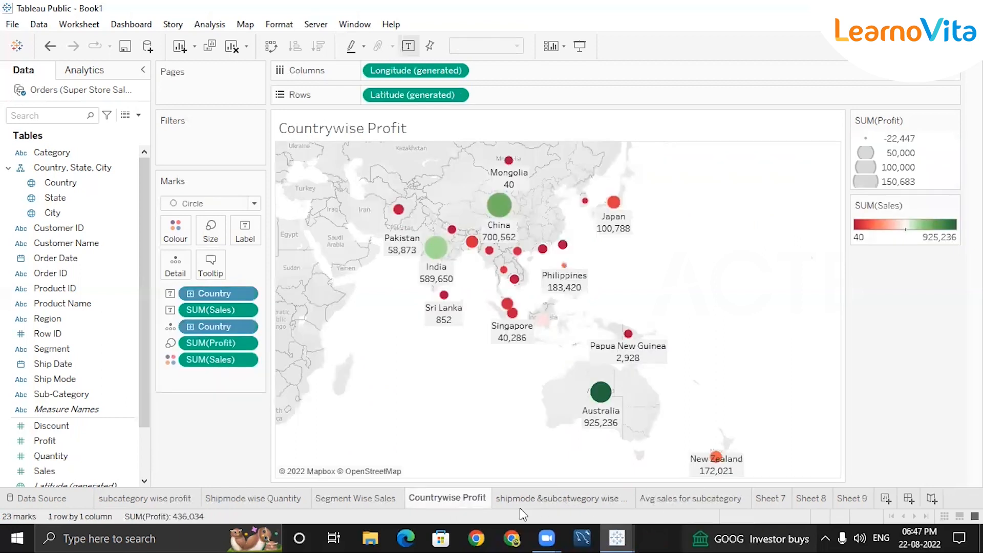
Step: On the subcategory wise profit sheet, replace Sub-Category with Category in the rows and sort the bars by descending profit
{"action": "left_click", "coordinate": [138, 502]}
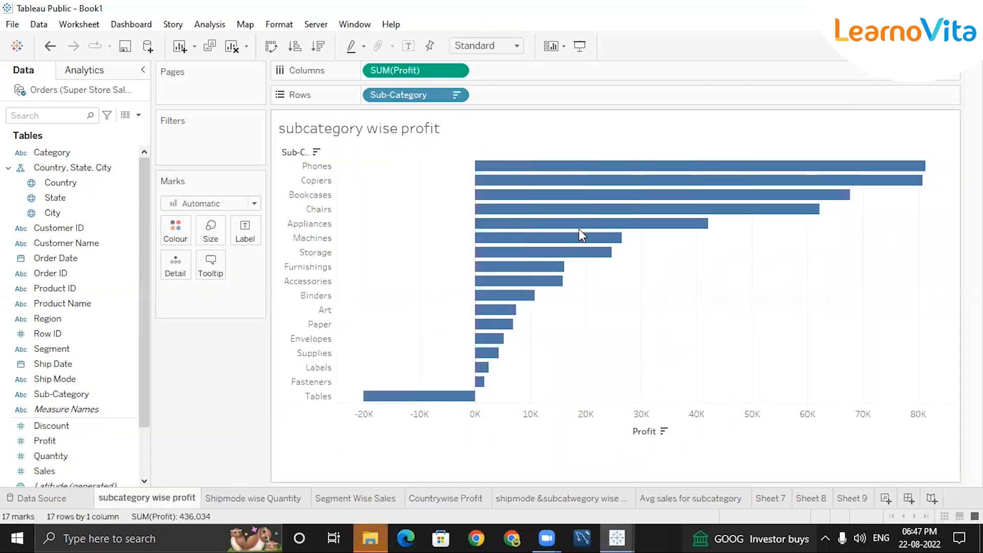
{"action": "left_click", "coordinate": [457, 96]}
{"action": "left_click", "coordinate": [404, 374]}
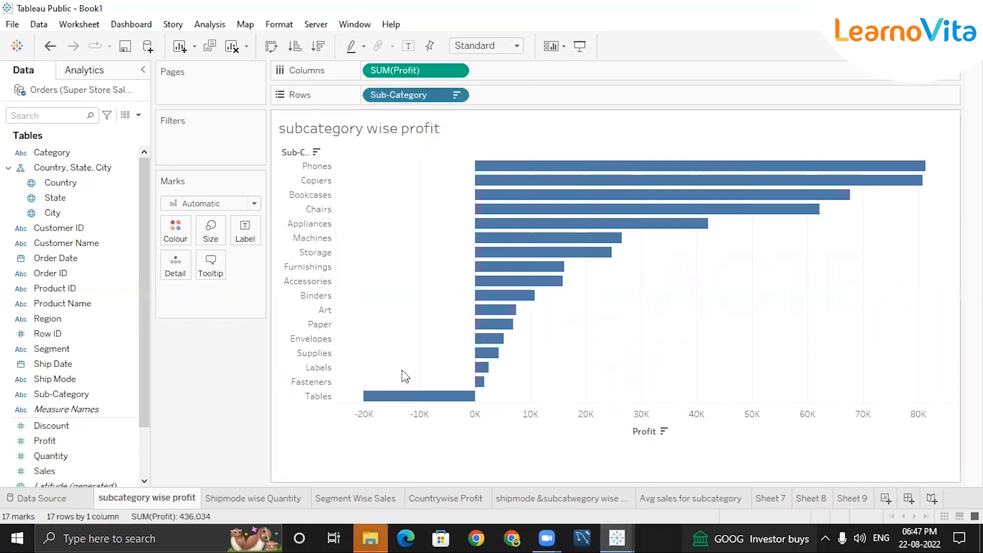
{"action": "left_click_drag", "start_coordinate": [52, 152], "coordinate": [566, 172]}
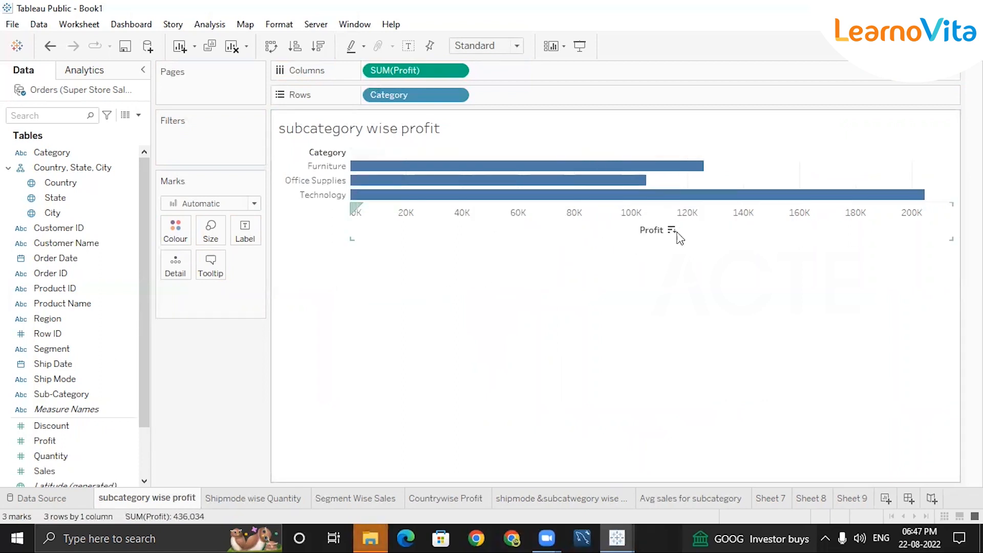
{"action": "left_click", "coordinate": [672, 230]}
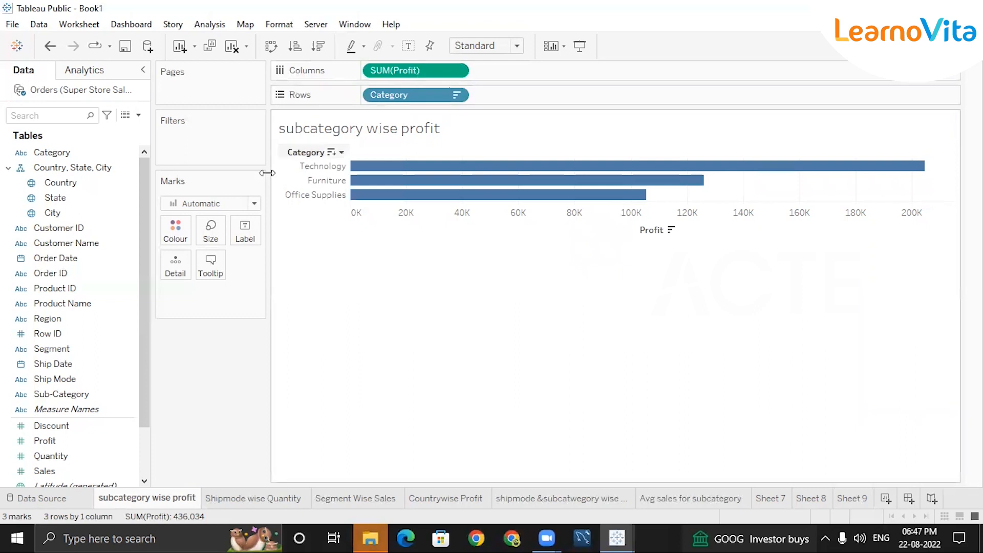
Step: Split the category profit bars by Segment as a detail and label each part with its Segment
{"action": "left_click", "coordinate": [54, 350]}
{"action": "left_click", "coordinate": [53, 351]}
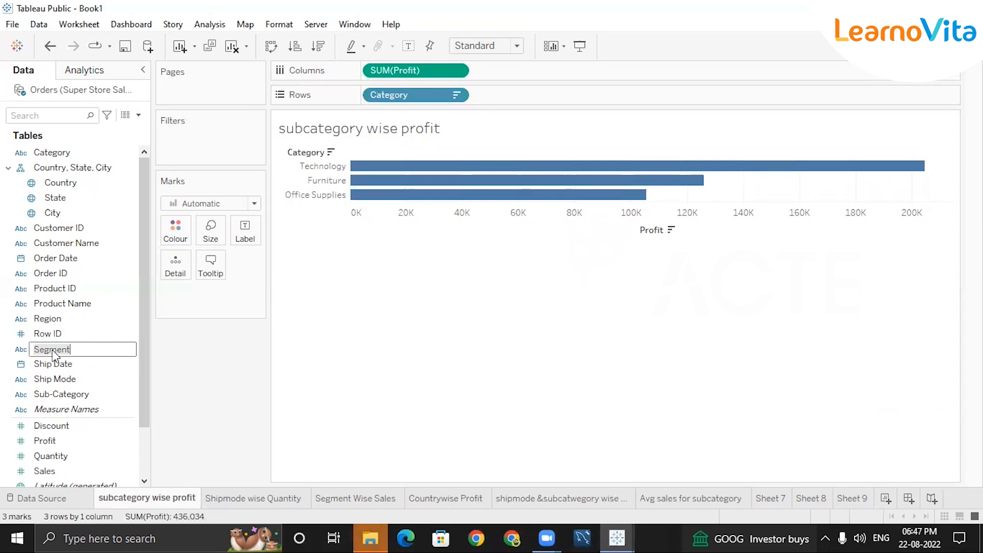
{"action": "left_click", "coordinate": [127, 348]}
{"action": "left_click_drag", "start_coordinate": [94, 346], "coordinate": [195, 279]}
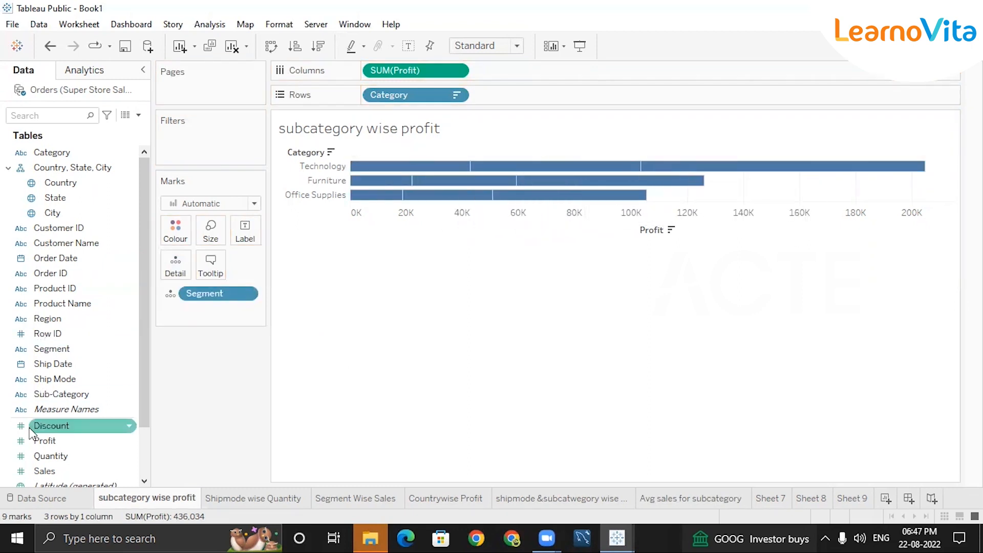
{"action": "left_click_drag", "start_coordinate": [51, 349], "coordinate": [247, 228]}
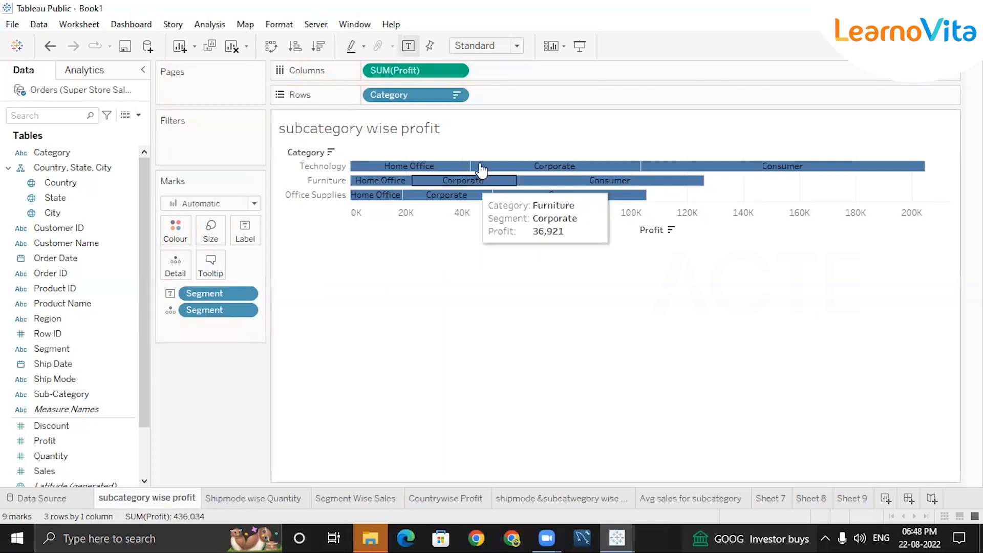
{"action": "mouse_move", "coordinate": [438, 168]}
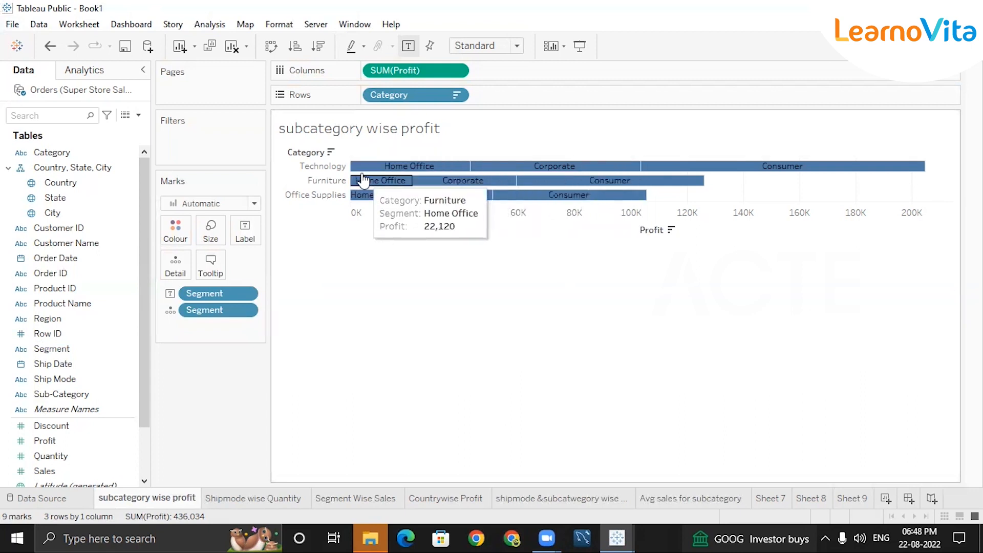
{"action": "mouse_move", "coordinate": [541, 195]}
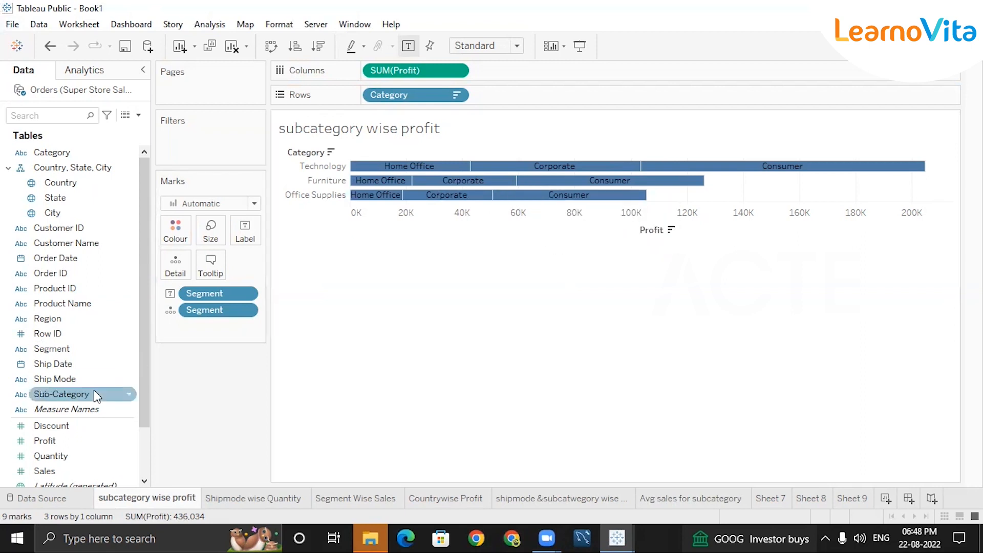
Step: Add Sales and Quantity to the tooltip of the category profit bars and inspect the bar tooltips
{"action": "left_click_drag", "start_coordinate": [146, 359], "coordinate": [148, 409]}
{"action": "mouse_move", "coordinate": [476, 203]}
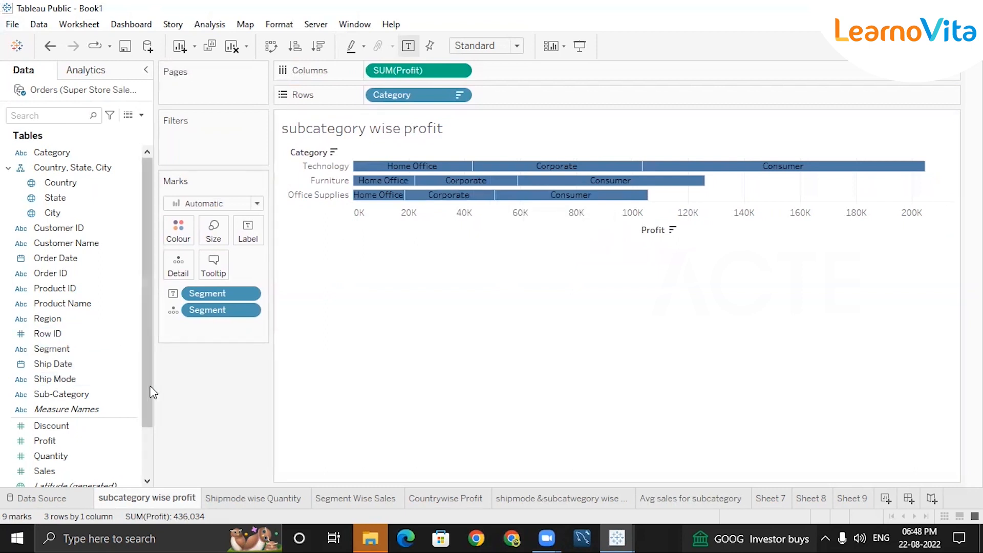
{"action": "left_click_drag", "start_coordinate": [147, 393], "coordinate": [145, 444]}
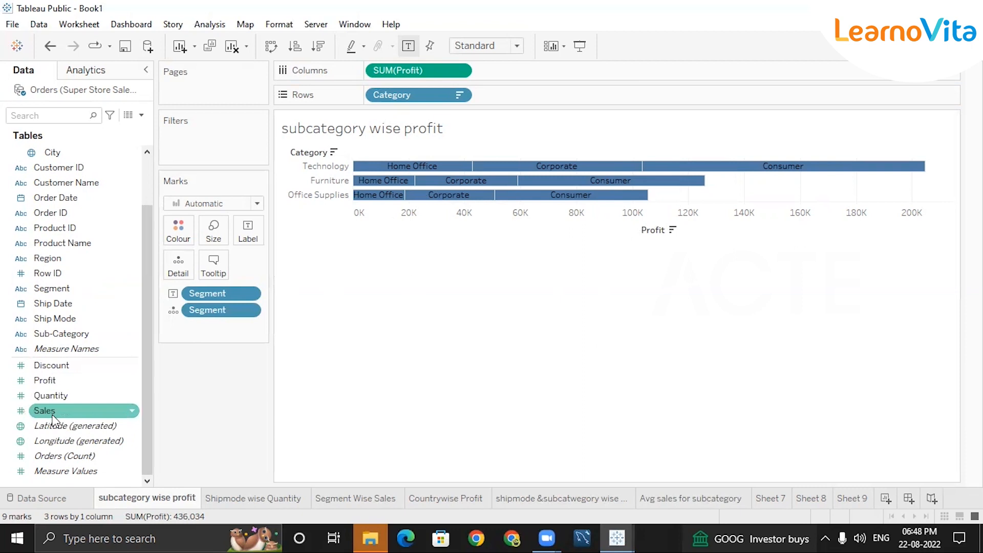
{"action": "left_click_drag", "start_coordinate": [54, 418], "coordinate": [214, 261]}
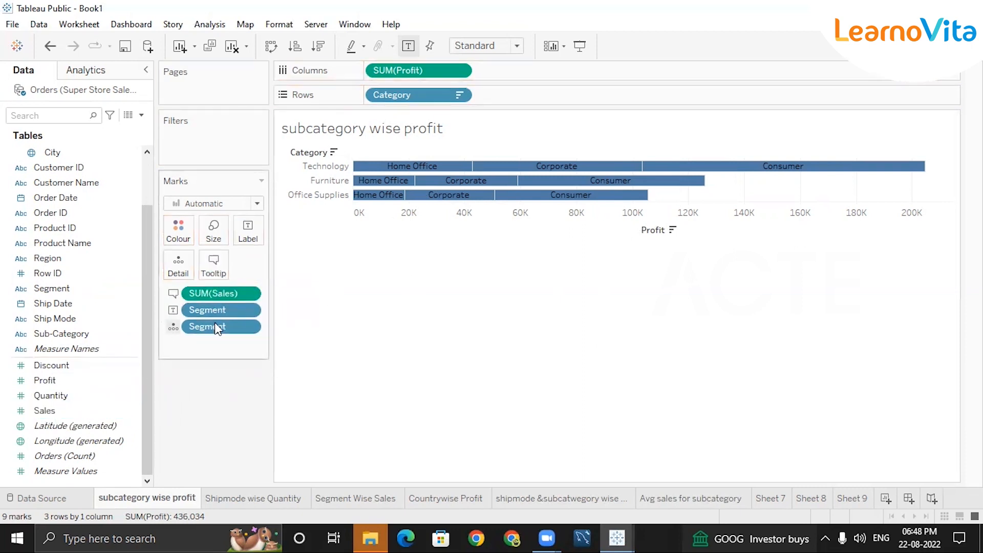
{"action": "mouse_move", "coordinate": [408, 173]}
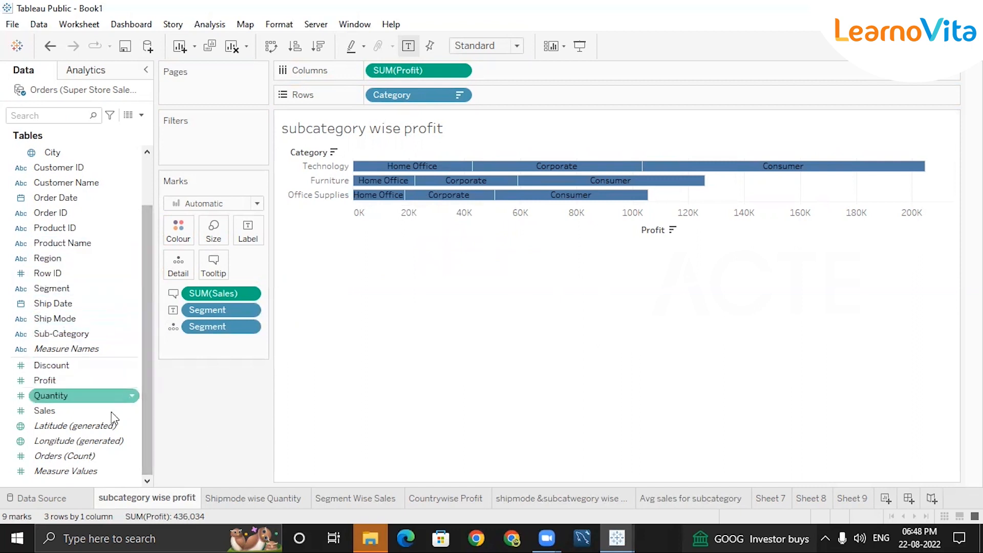
{"action": "left_click_drag", "start_coordinate": [70, 399], "coordinate": [214, 266]}
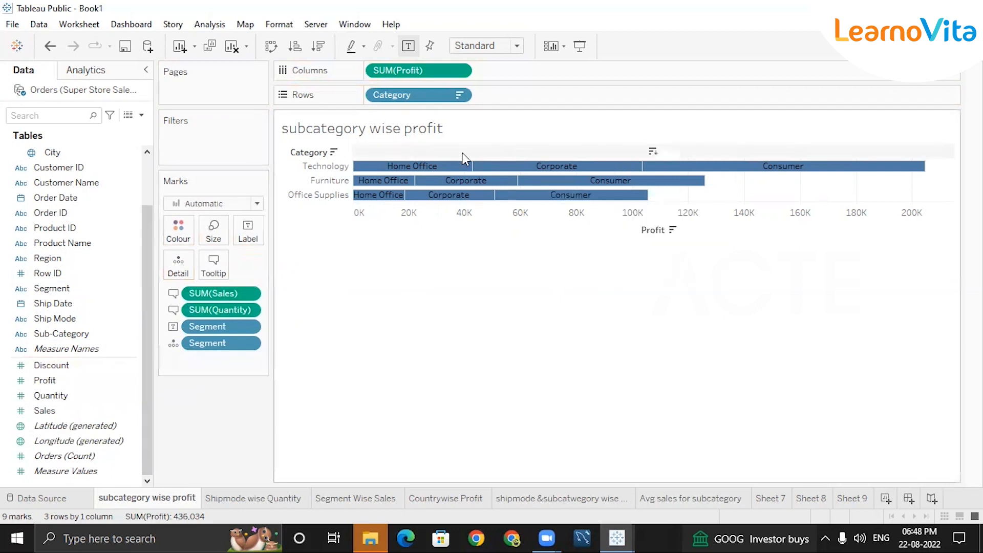
{"action": "mouse_move", "coordinate": [444, 168]}
{"action": "mouse_move", "coordinate": [505, 167]}
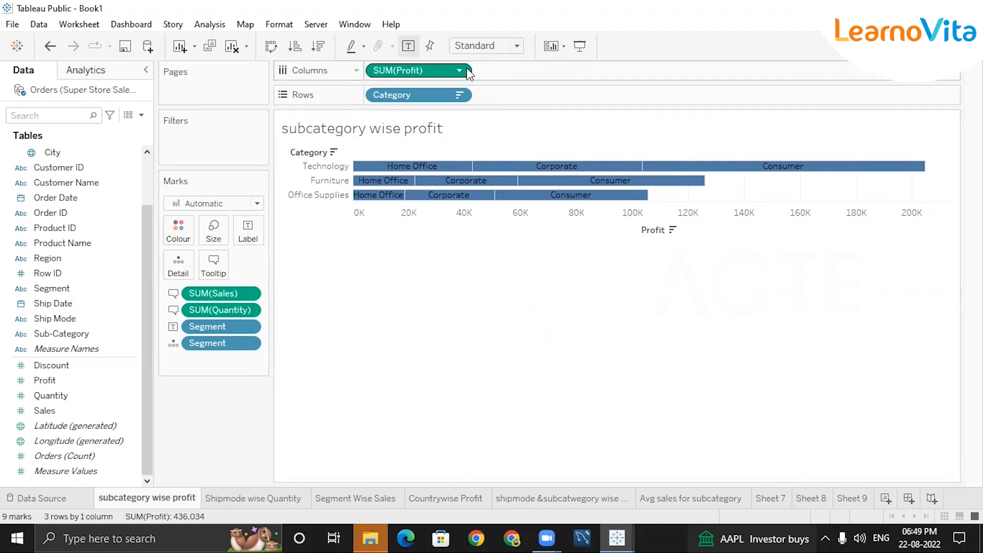
Step: Save the workbook to Tableau Public, titled with the person's first name in the possessive followed by "worksheet"
{"action": "left_click", "coordinate": [17, 27]}
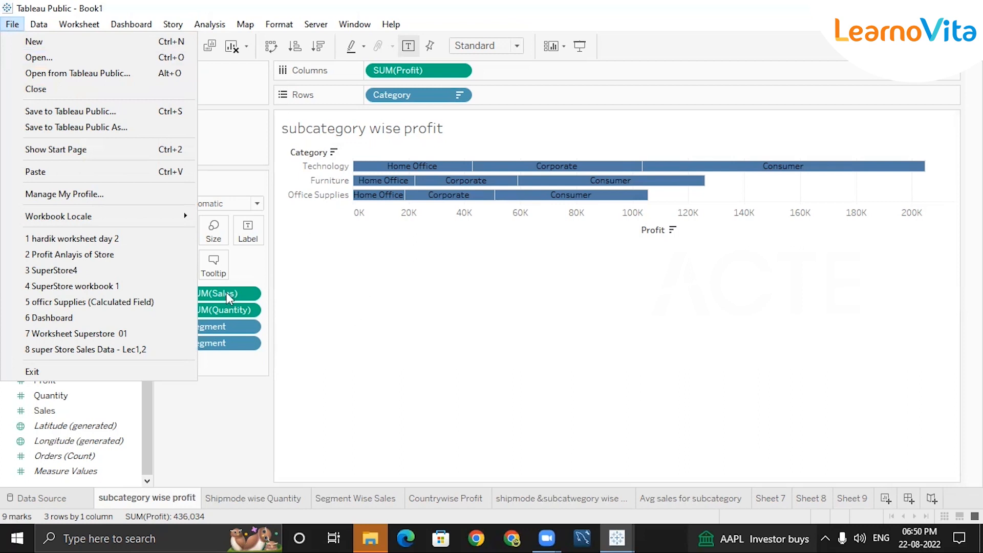
{"action": "left_click", "coordinate": [13, 24]}
{"action": "left_click", "coordinate": [12, 24]}
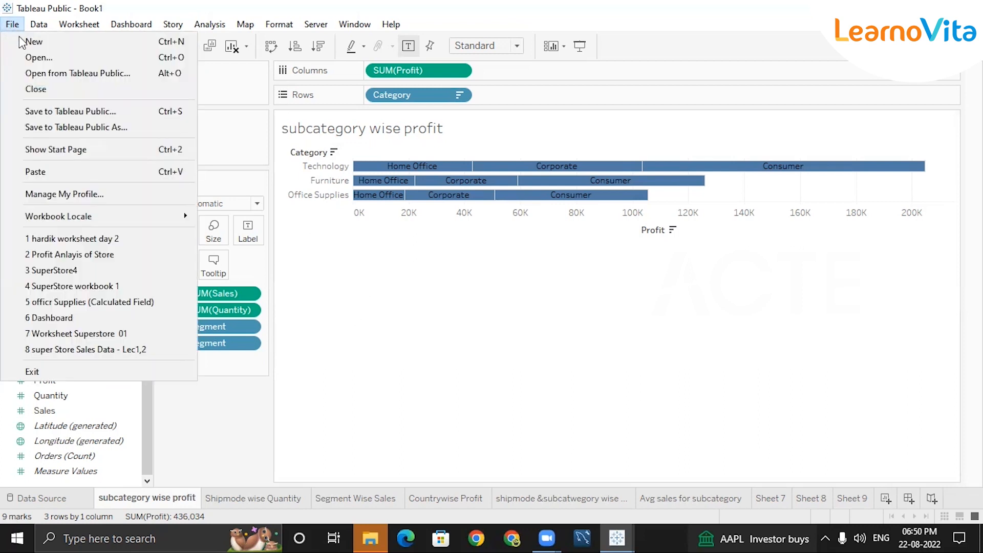
{"action": "left_click", "coordinate": [96, 112]}
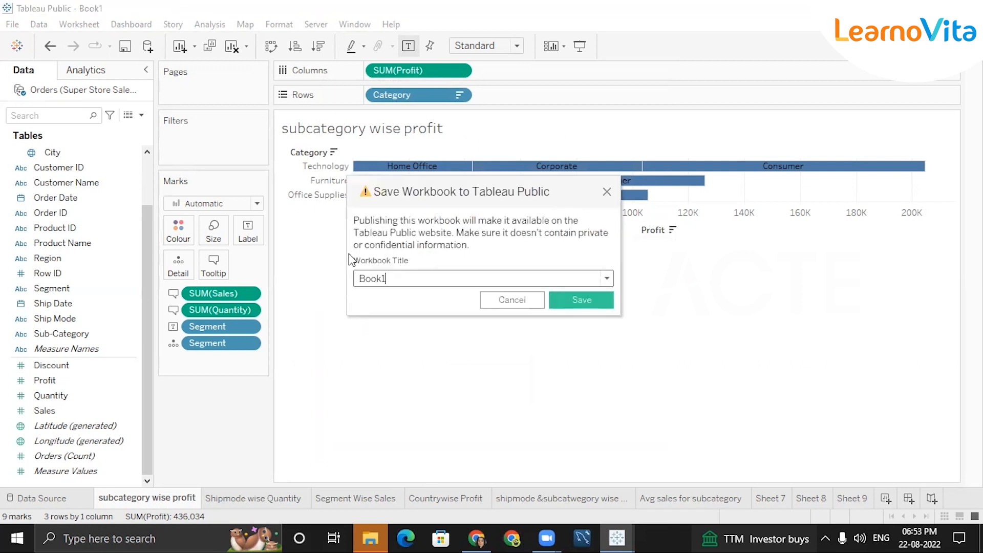
{"action": "double_click", "coordinate": [393, 279]}
{"action": "key", "text": "BackSpace"}
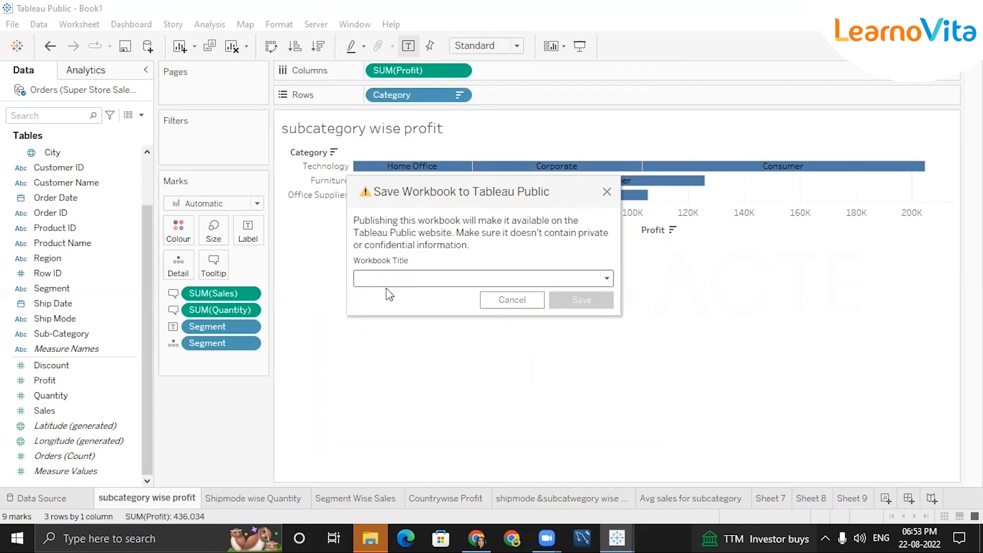
{"action": "type", "text": "Sarita's worksheet"}
{"action": "left_click", "coordinate": [576, 298]}
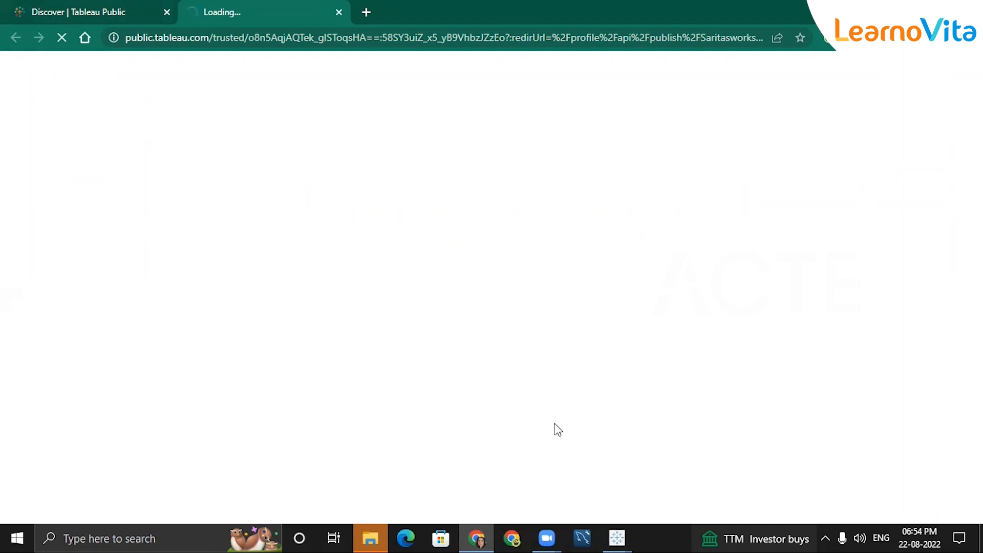
{"action": "mouse_move", "coordinate": [632, 536]}
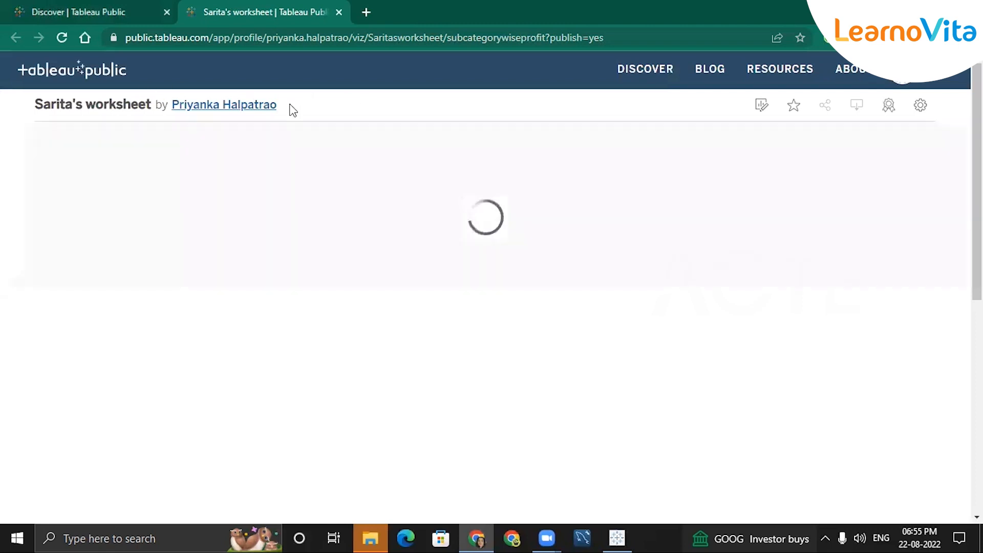
Step: View the published Shipmode wise Quantity, Segment Wise Sales and Countrywise Profit sheets, and return to subcategory wise profit
{"action": "key", "text": "ctrl+a"}
{"action": "left_click", "coordinate": [431, 115]}
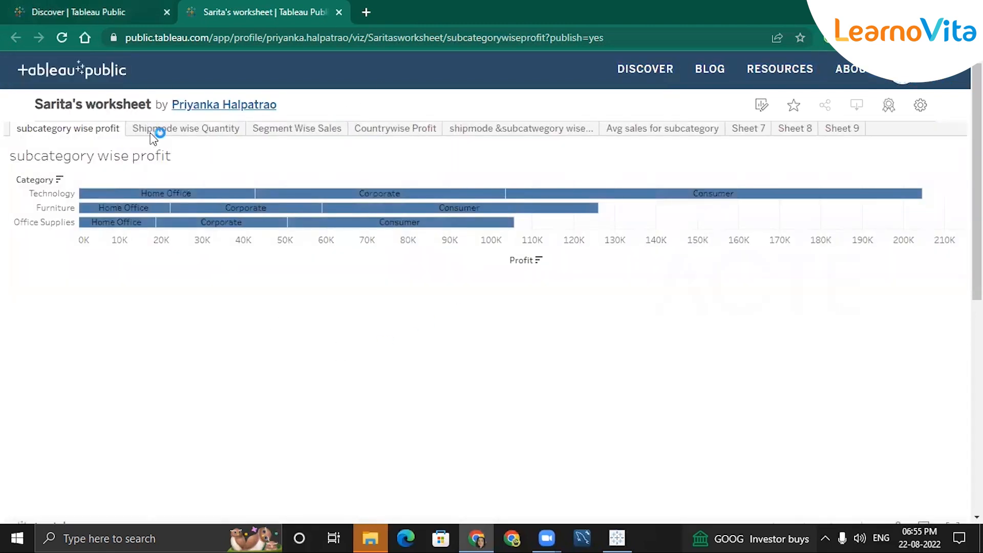
{"action": "left_click", "coordinate": [159, 134]}
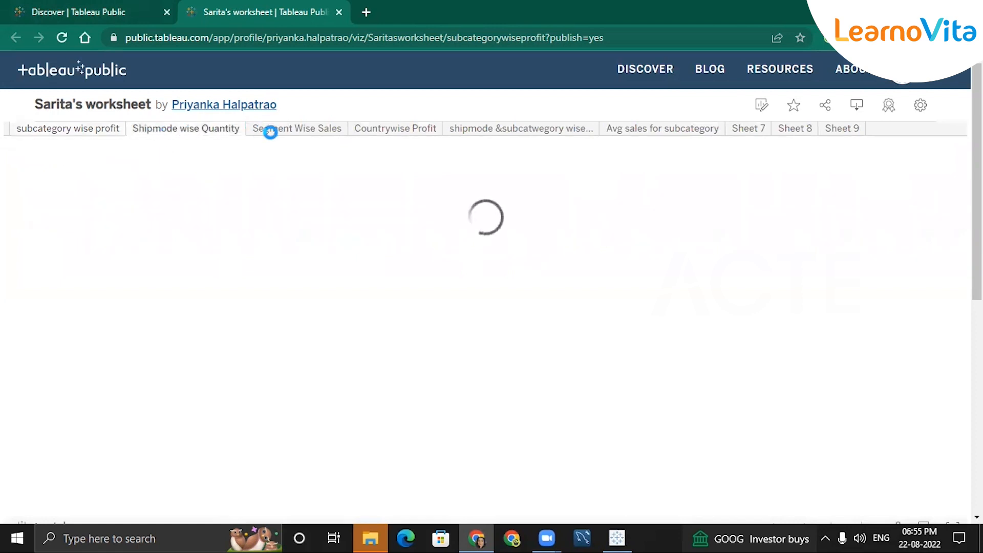
{"action": "left_click", "coordinate": [339, 128]}
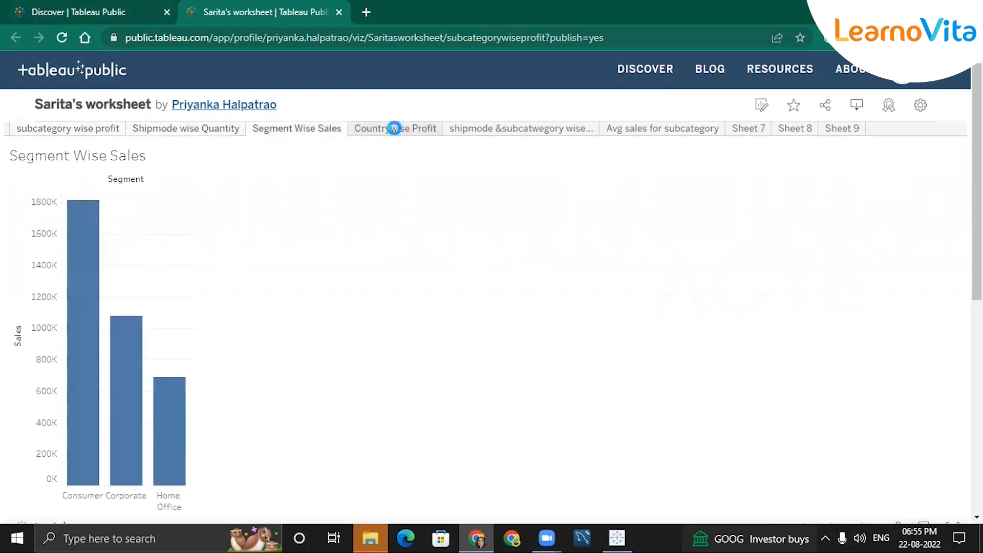
{"action": "left_click", "coordinate": [392, 129]}
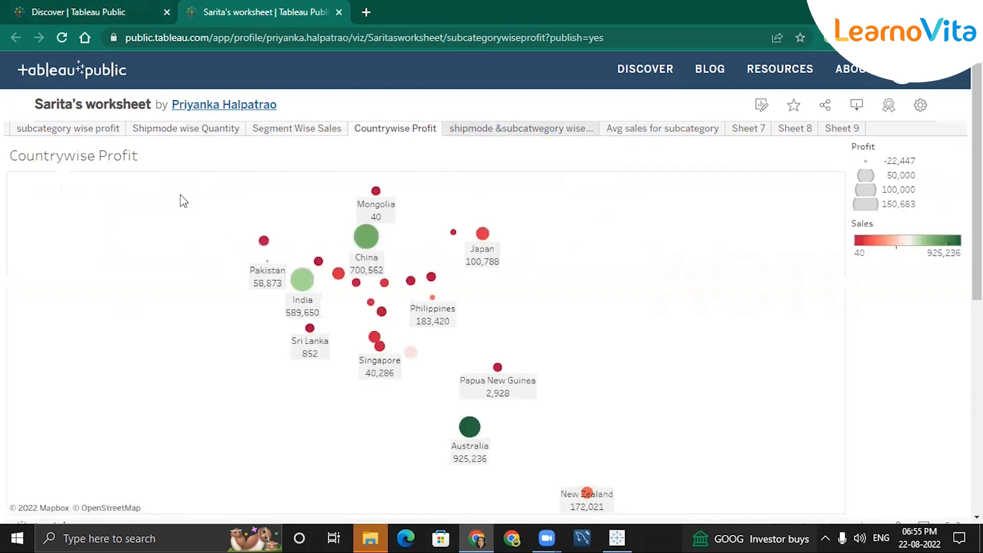
{"action": "left_click", "coordinate": [106, 131]}
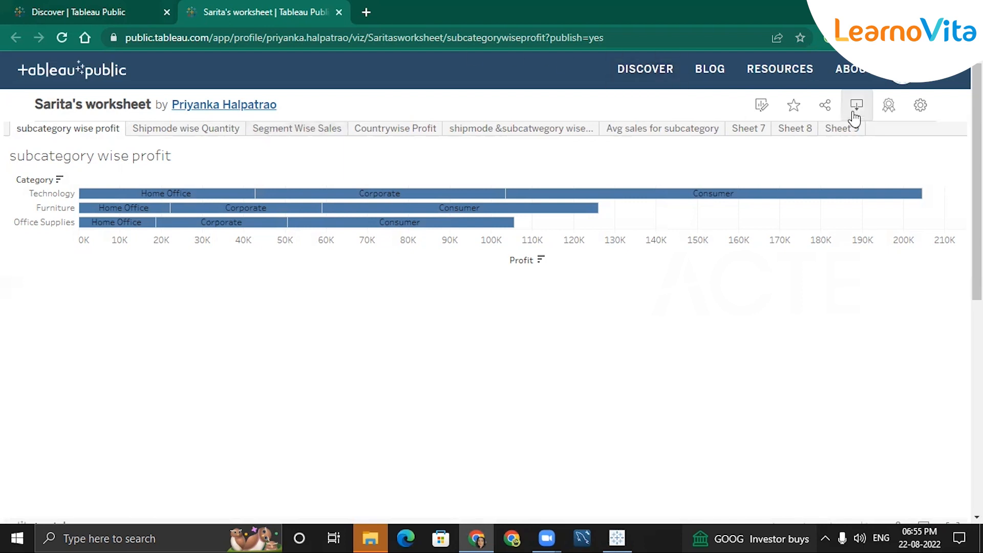
Step: Turn off Allow Access in the published viz's settings, and switch Show Sheets off and back on
{"action": "left_click", "coordinate": [920, 108]}
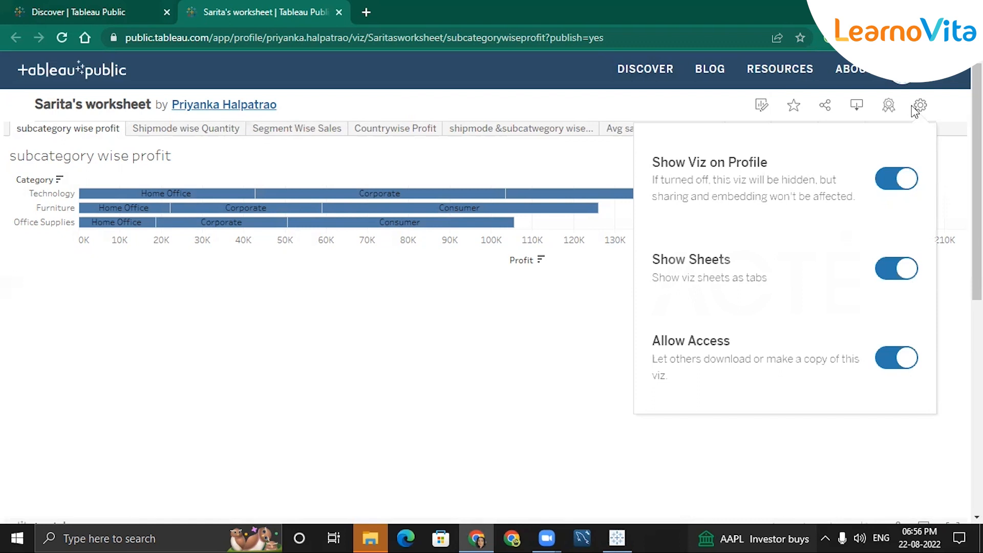
{"action": "left_click", "coordinate": [893, 367]}
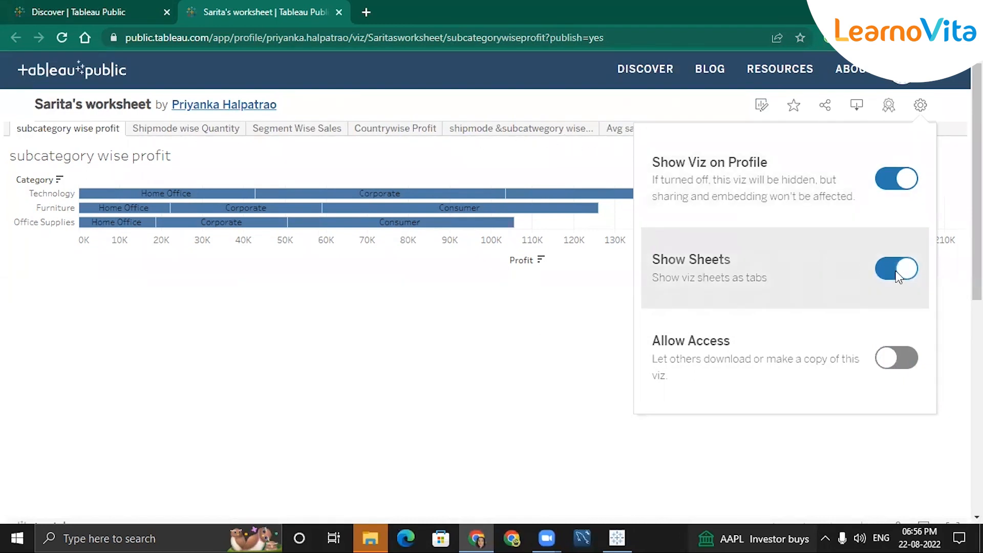
{"action": "left_click", "coordinate": [897, 273]}
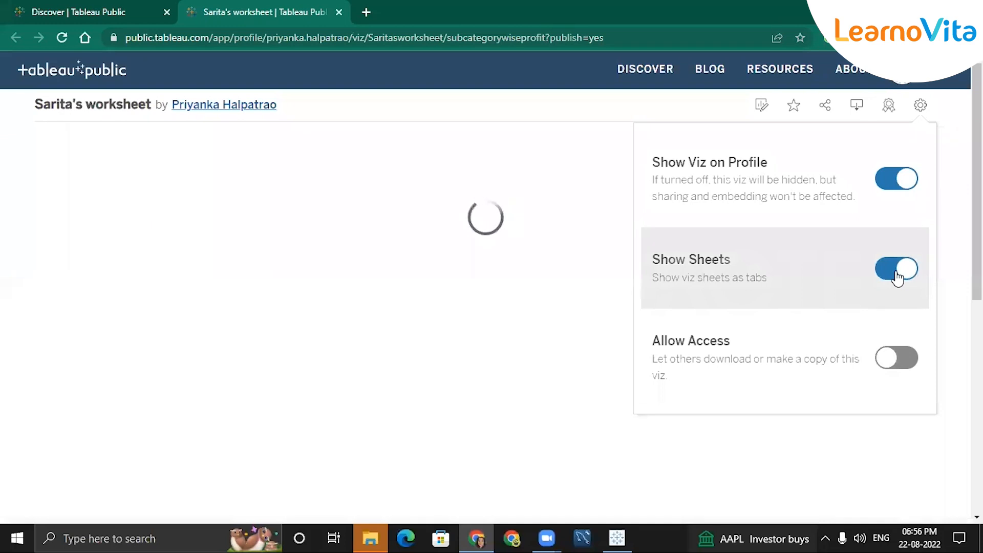
{"action": "left_click", "coordinate": [897, 272]}
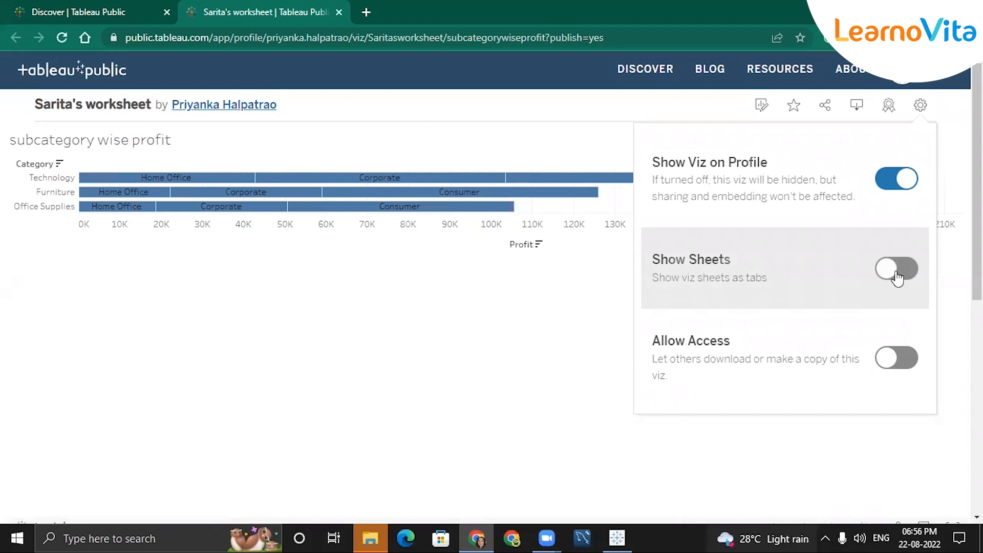
{"action": "left_click", "coordinate": [897, 272]}
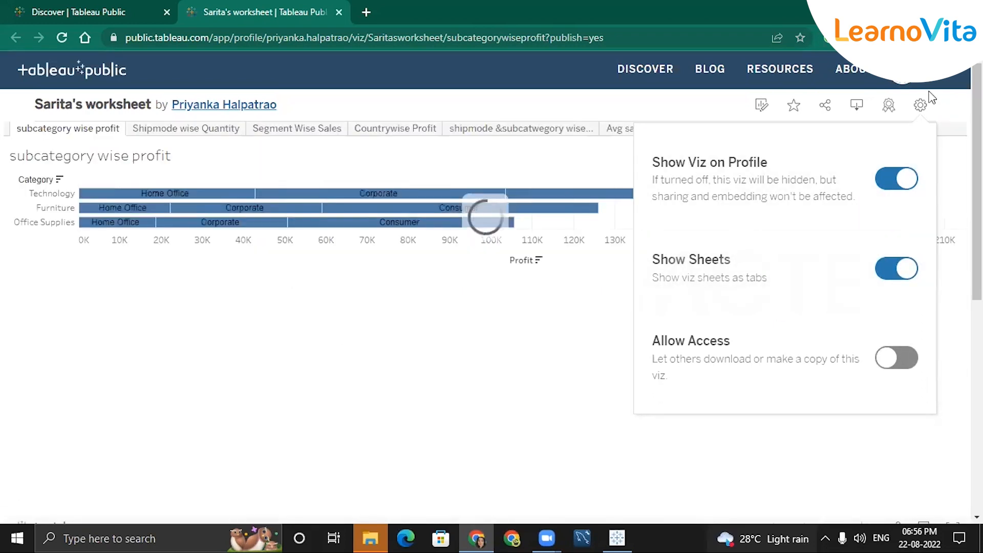
{"action": "left_click", "coordinate": [920, 105]}
{"action": "left_click", "coordinate": [920, 105]}
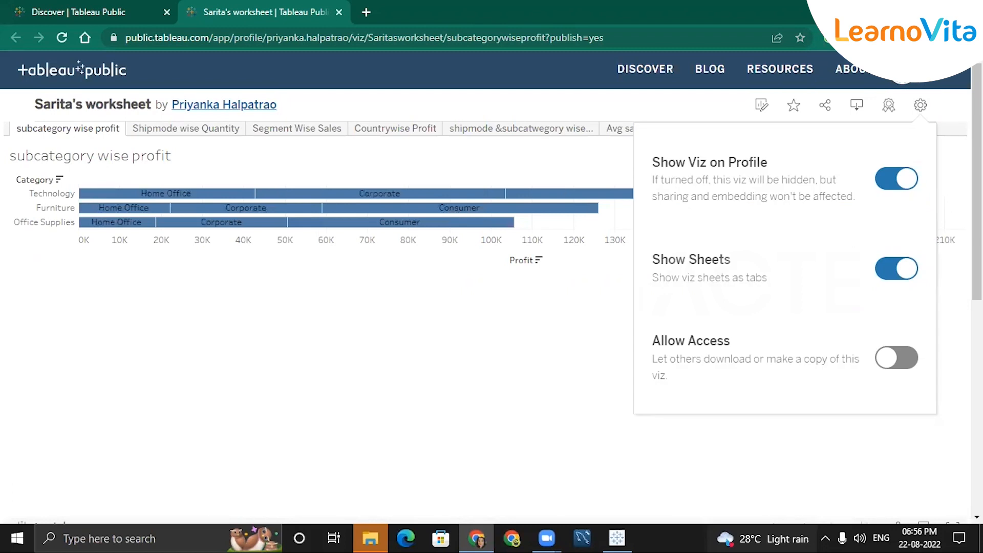
{"action": "left_click", "coordinate": [920, 106]}
Step: Go to the account's profile page and check the view count of the newly published viz
{"action": "left_click", "coordinate": [907, 86]}
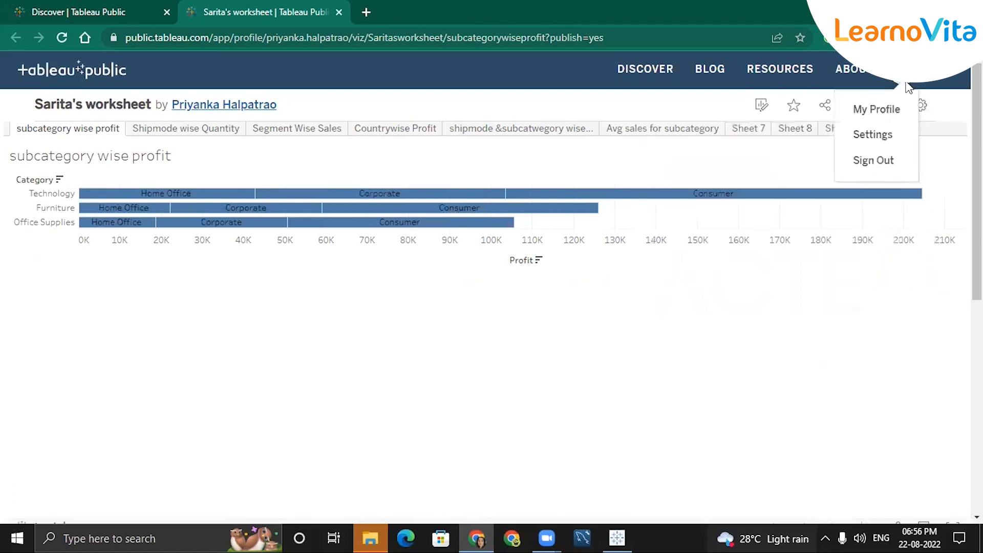
{"action": "left_click", "coordinate": [895, 109]}
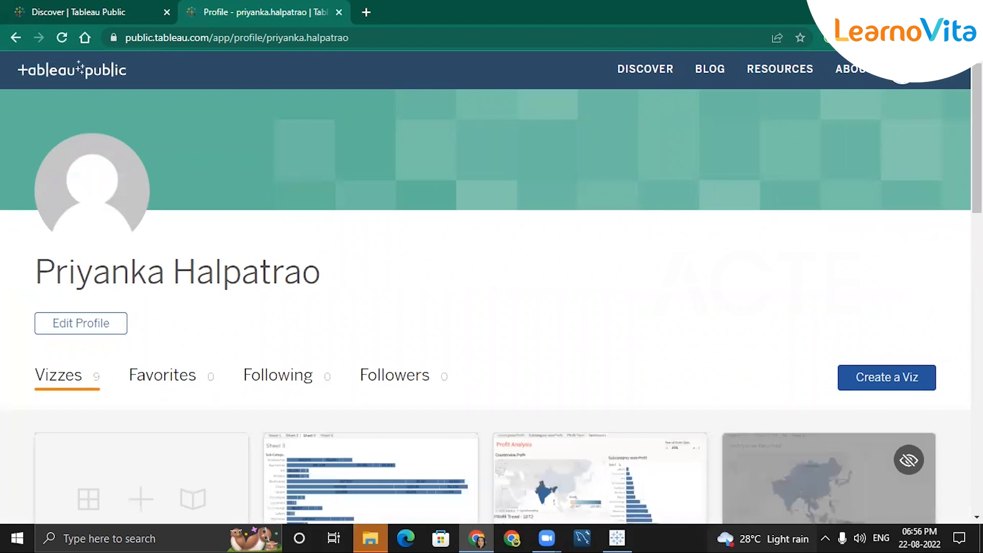
{"action": "scroll", "coordinate": [485, 287], "scroll_direction": "down", "scroll_amount": 5}
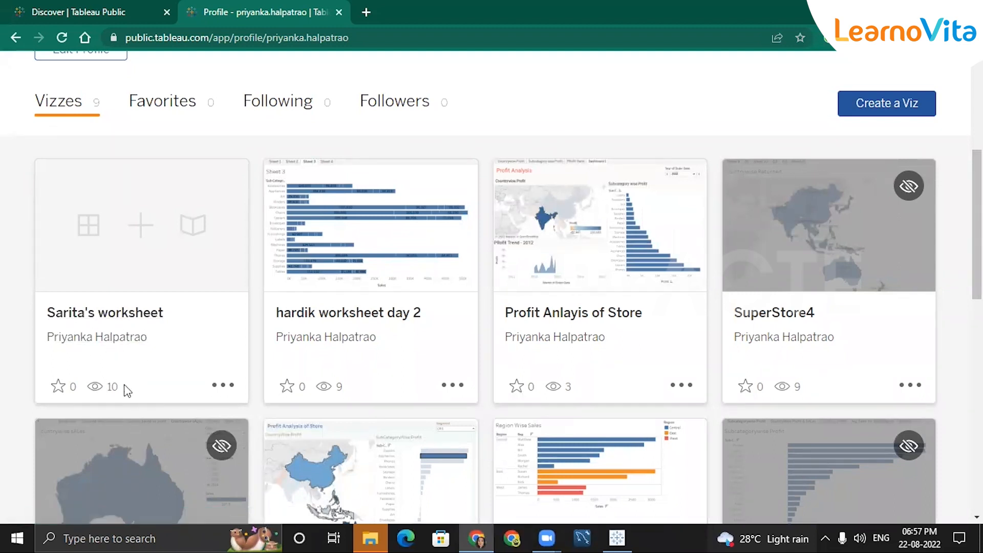
{"action": "double_click", "coordinate": [112, 386]}
{"action": "left_click", "coordinate": [111, 387]}
Step: Open the newly published viz and turn off Show Viz on Profile in its settings
{"action": "left_click", "coordinate": [126, 315]}
{"action": "scroll", "coordinate": [686, 241], "scroll_direction": "up", "scroll_amount": 8}
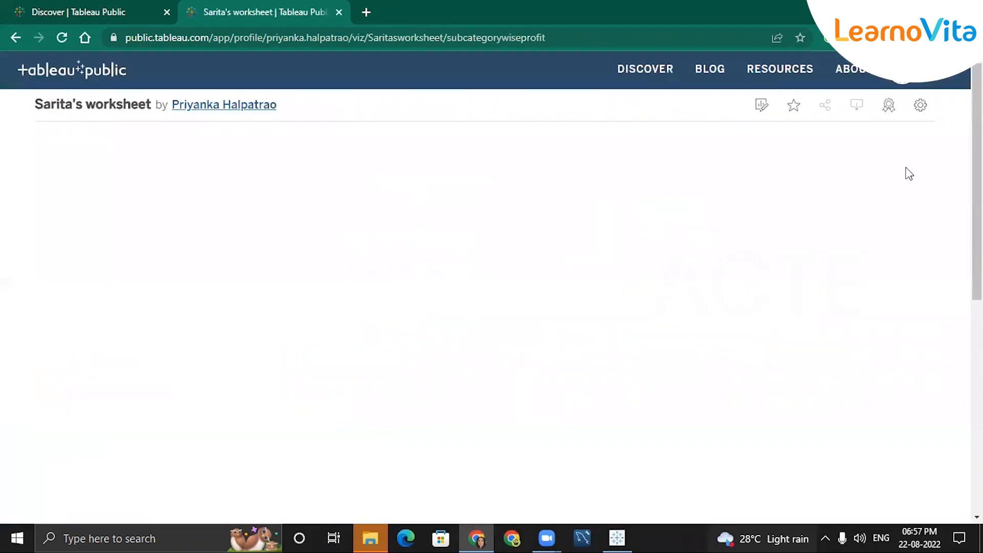
{"action": "left_click", "coordinate": [920, 107]}
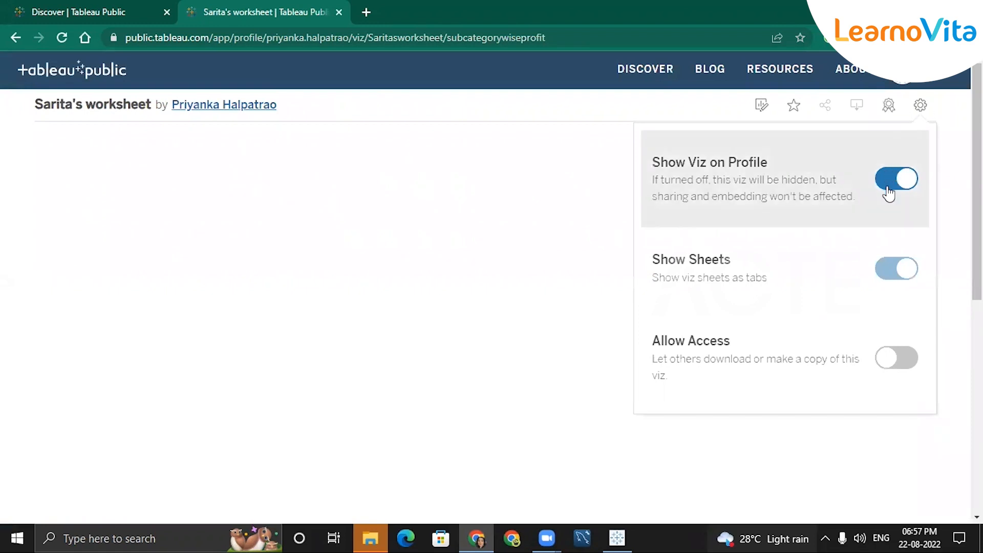
{"action": "left_click", "coordinate": [884, 185]}
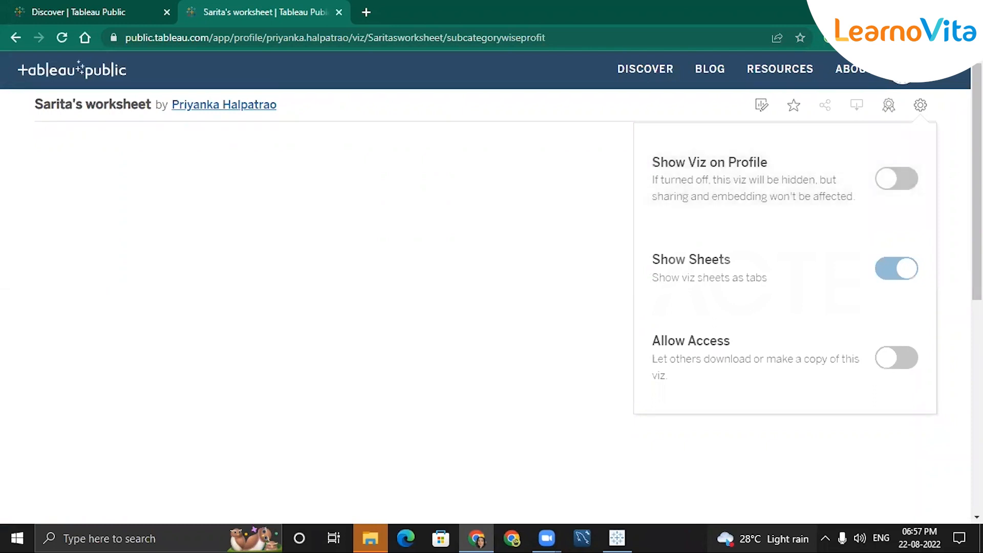
{"action": "left_click", "coordinate": [920, 105]}
Step: Return to the profile page and examine how the hidden viz is marked among the vizzes
{"action": "left_click", "coordinate": [898, 81]}
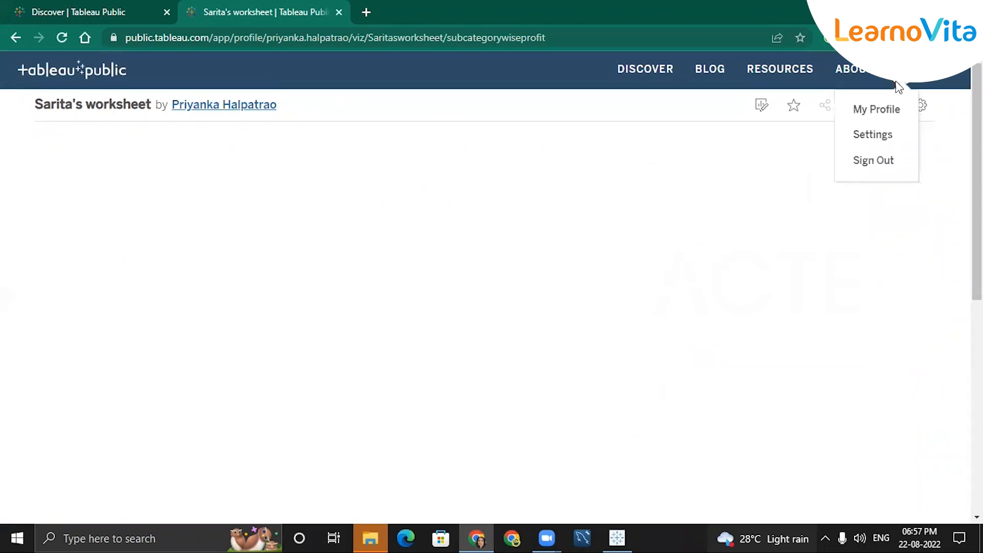
{"action": "left_click", "coordinate": [882, 107]}
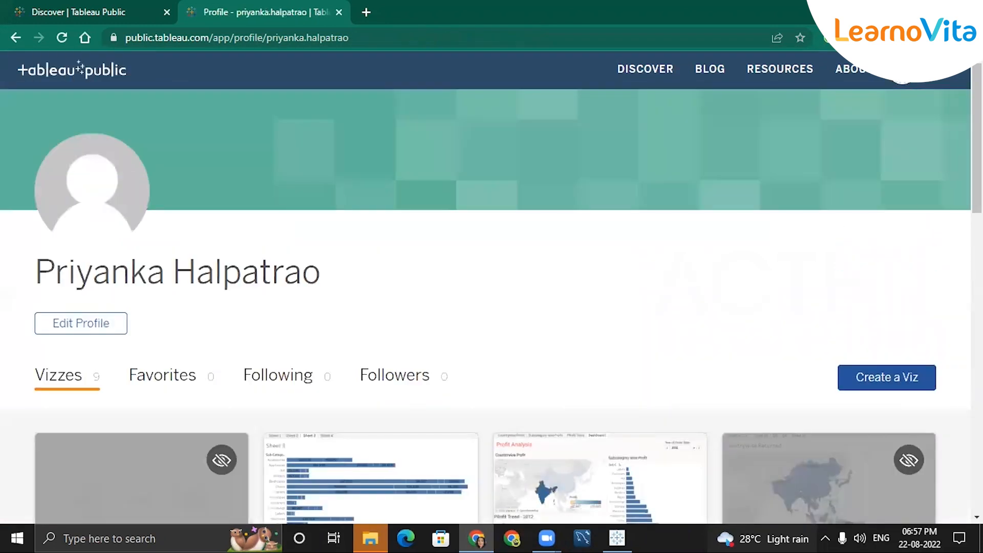
{"action": "scroll", "coordinate": [217, 163], "scroll_direction": "down", "scroll_amount": 6}
{"action": "mouse_move", "coordinate": [217, 163]}
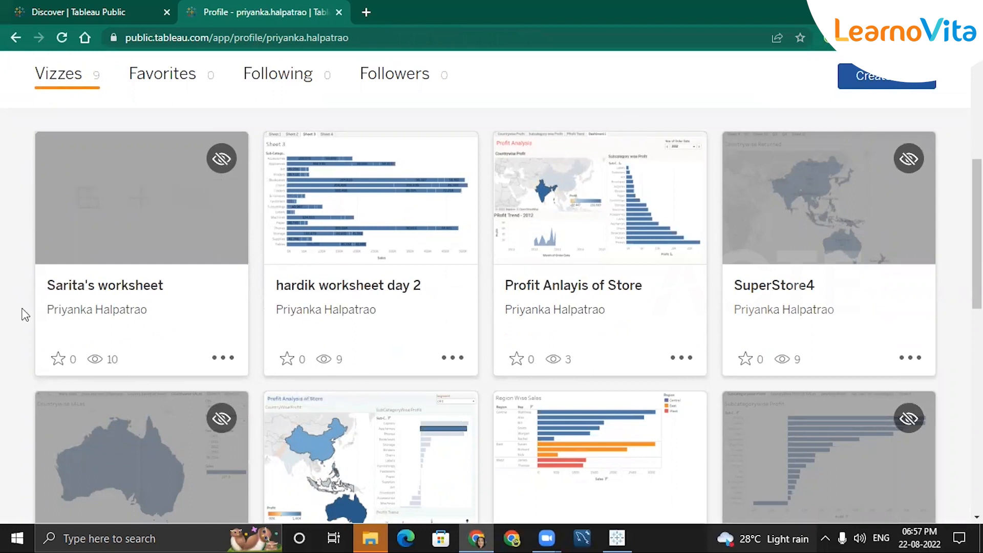
Step: Reopen the hidden viz and turn Show Viz on Profile back on in its settings
{"action": "left_click", "coordinate": [83, 287]}
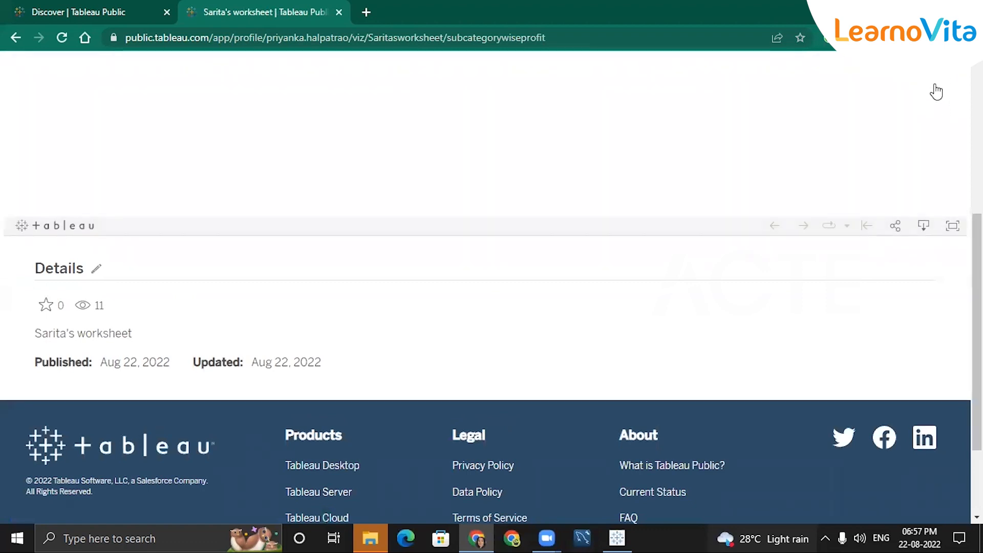
{"action": "left_click", "coordinate": [920, 105]}
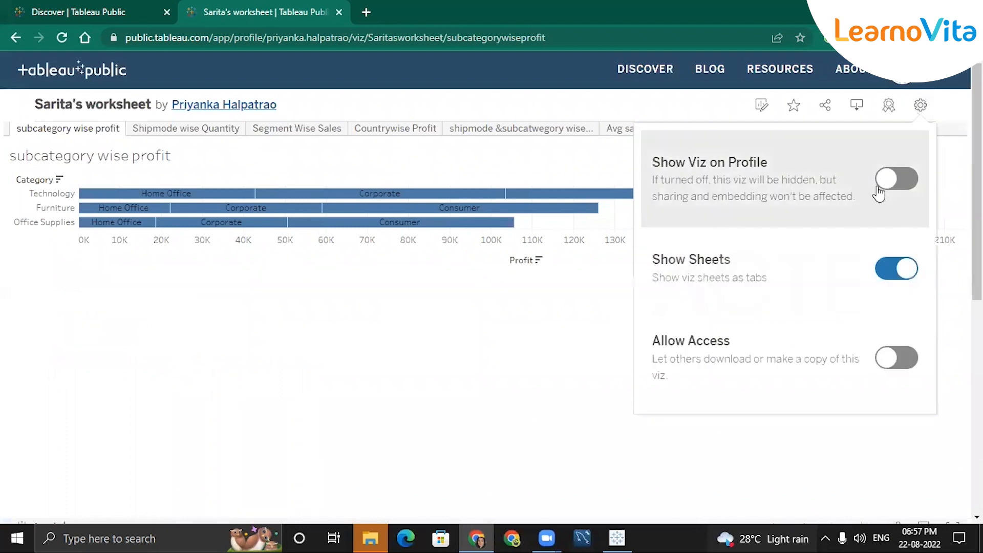
{"action": "left_click", "coordinate": [885, 189]}
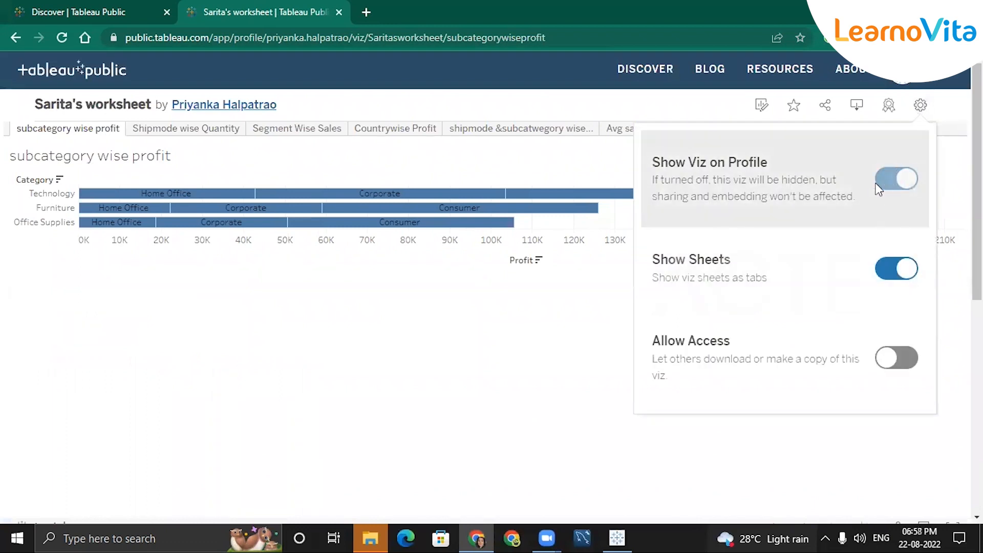
{"action": "left_click", "coordinate": [600, 105]}
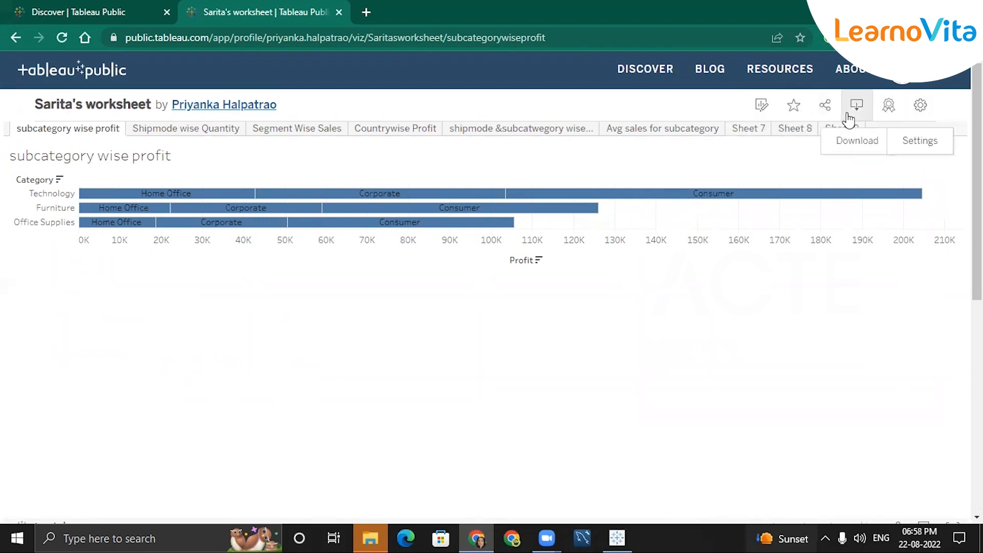
Step: Look at the viz in the web authoring editor, return to its published page and view its sharing options
{"action": "left_click", "coordinate": [763, 107]}
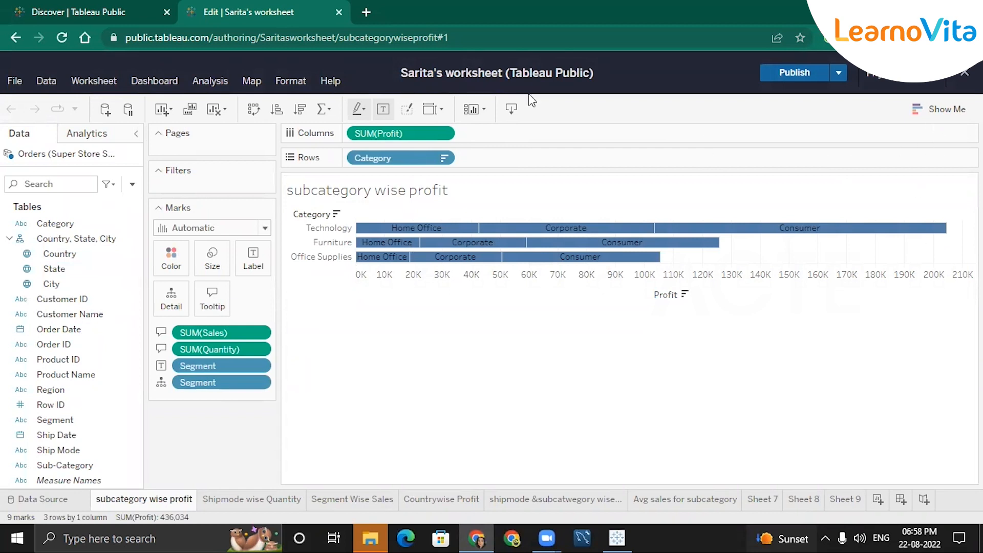
{"action": "left_click", "coordinate": [18, 41]}
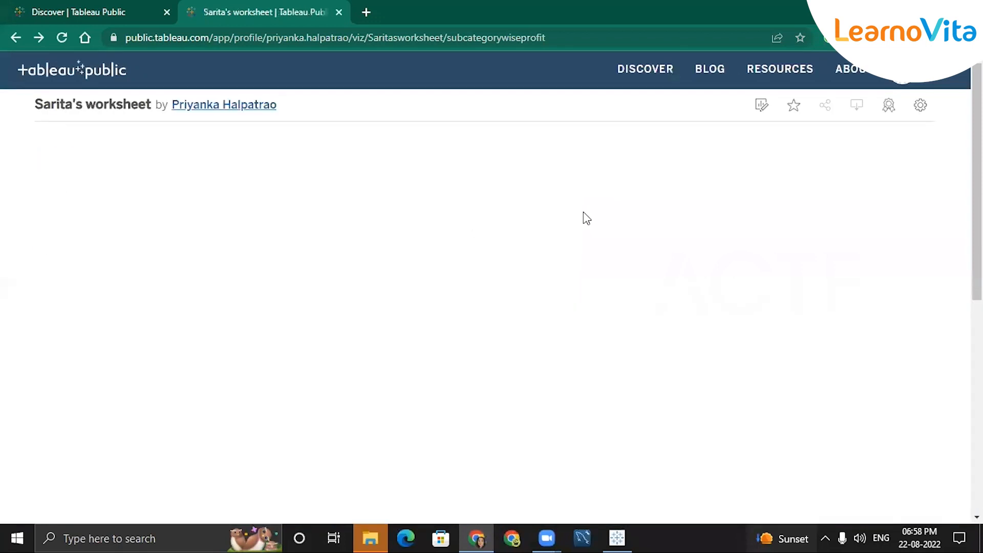
{"action": "left_click", "coordinate": [836, 116]}
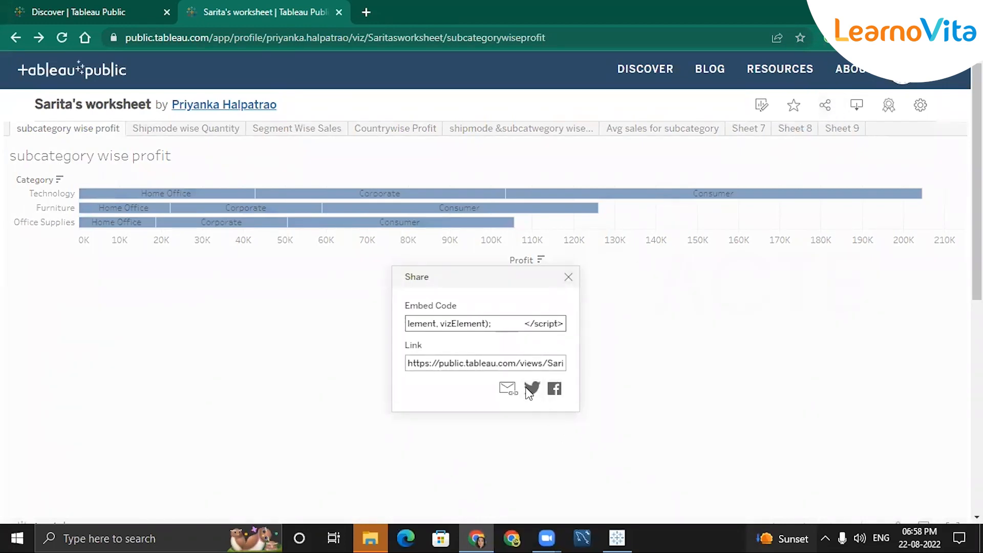
{"action": "left_click", "coordinate": [569, 277]}
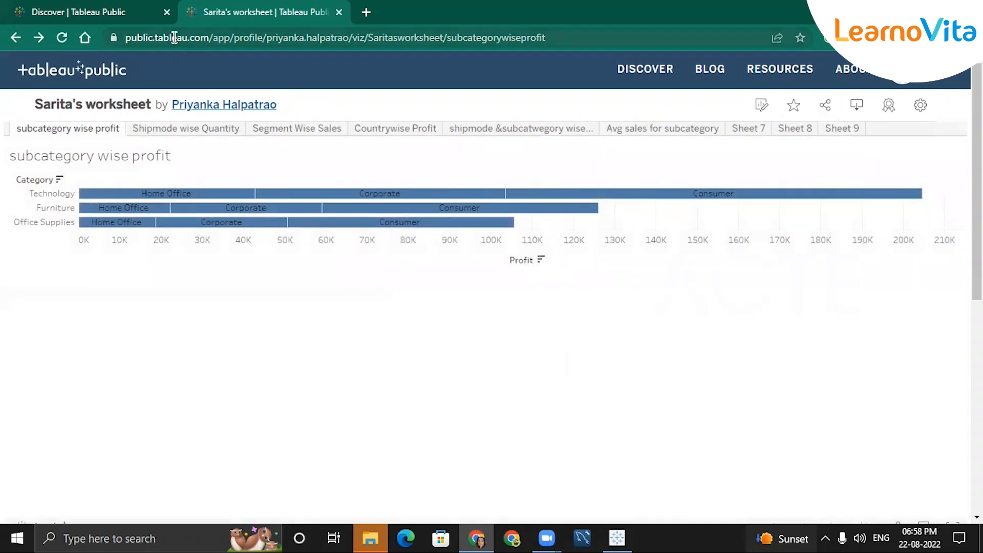
Step: View the file formats offered for downloading the published viz and close them without choosing one
{"action": "left_click", "coordinate": [174, 38]}
{"action": "left_click", "coordinate": [555, 333]}
{"action": "left_click", "coordinate": [858, 106]}
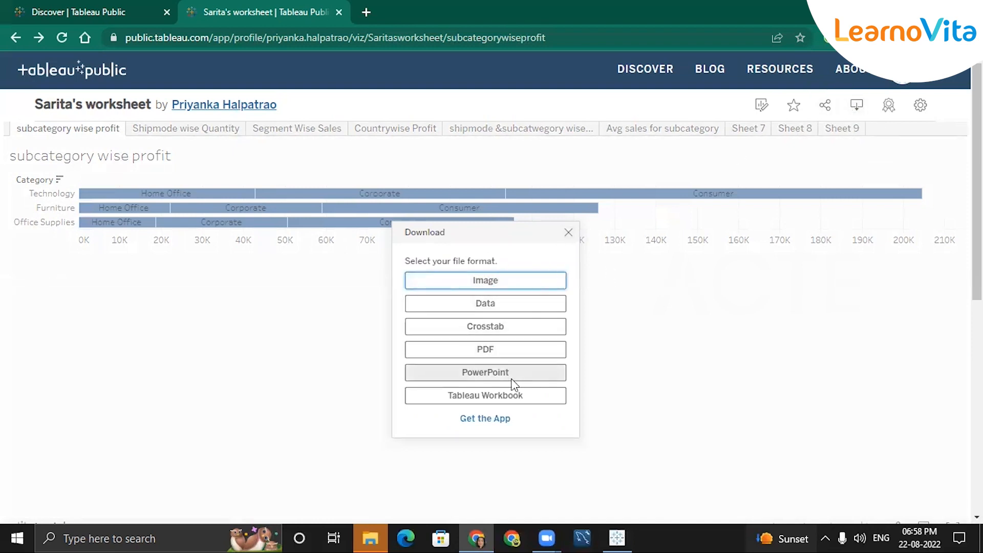
{"action": "left_click", "coordinate": [569, 233]}
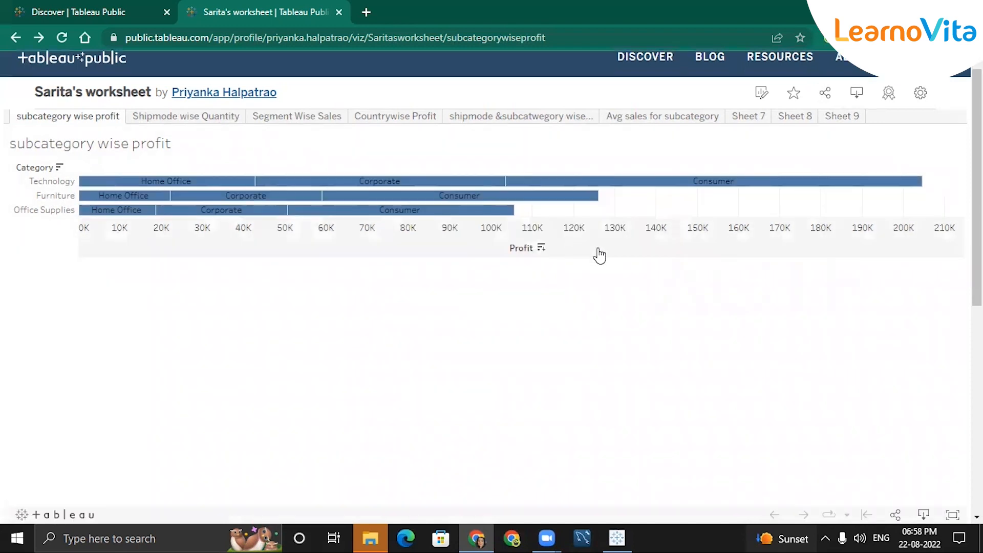